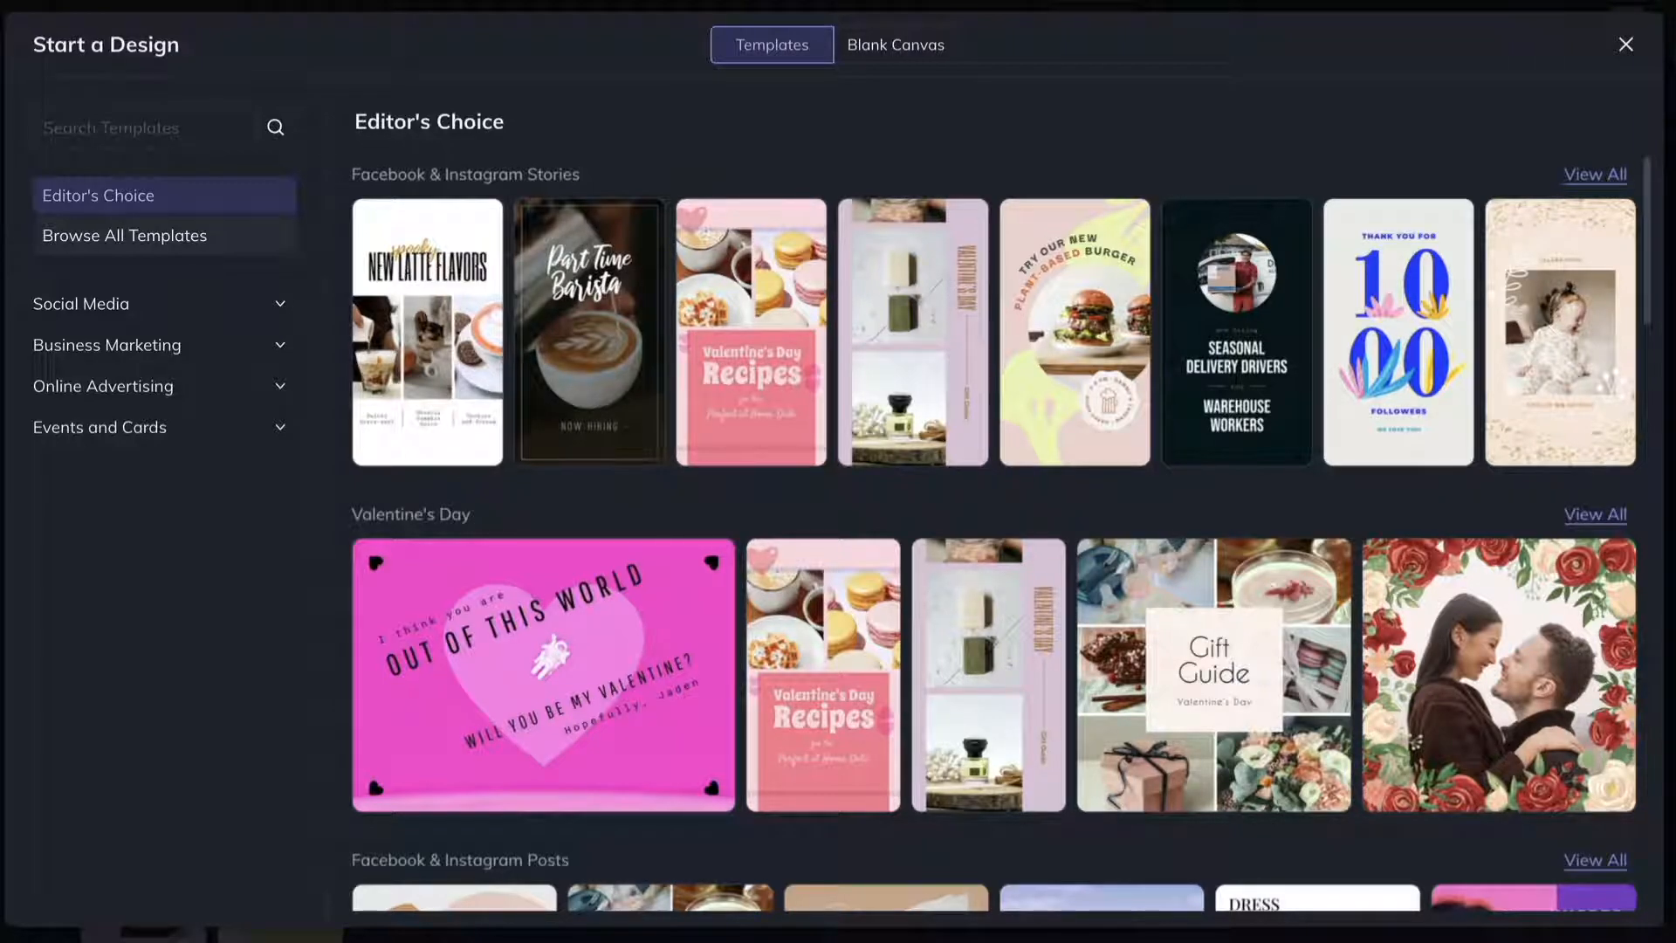
# Browse the Editor's Choice templates and the Instagram Stories, Facebook Event Covers and Twitter Headers categories.
pyautogui.scroll(-7, 993, 532)
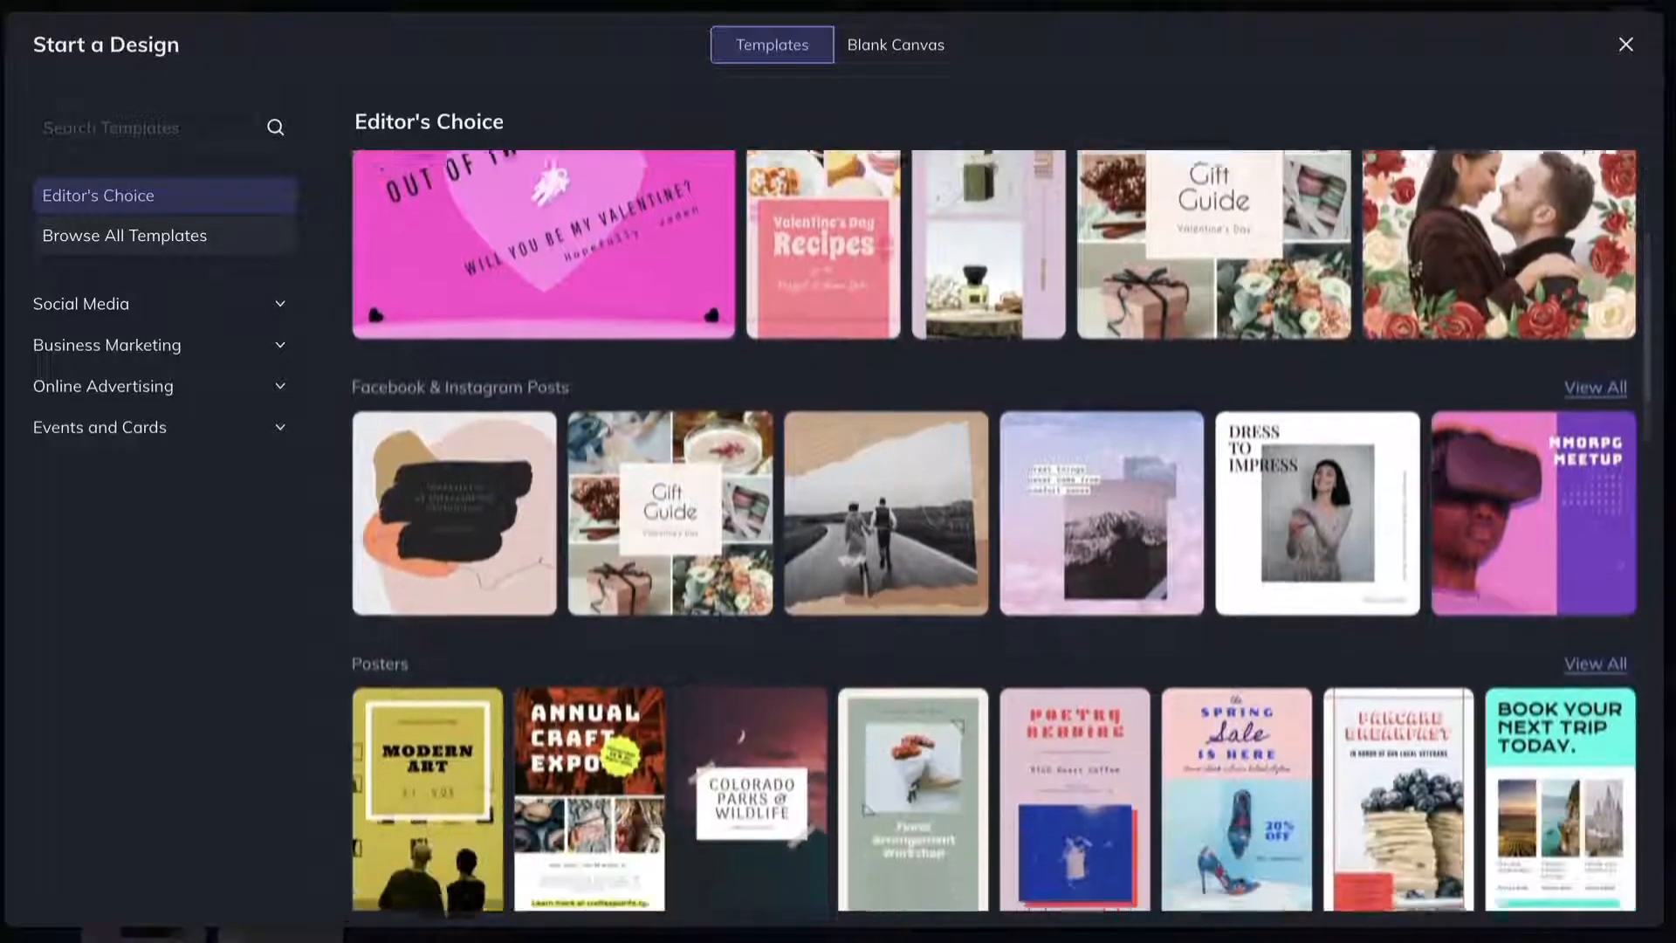
pyautogui.scroll(-7, 993, 532)
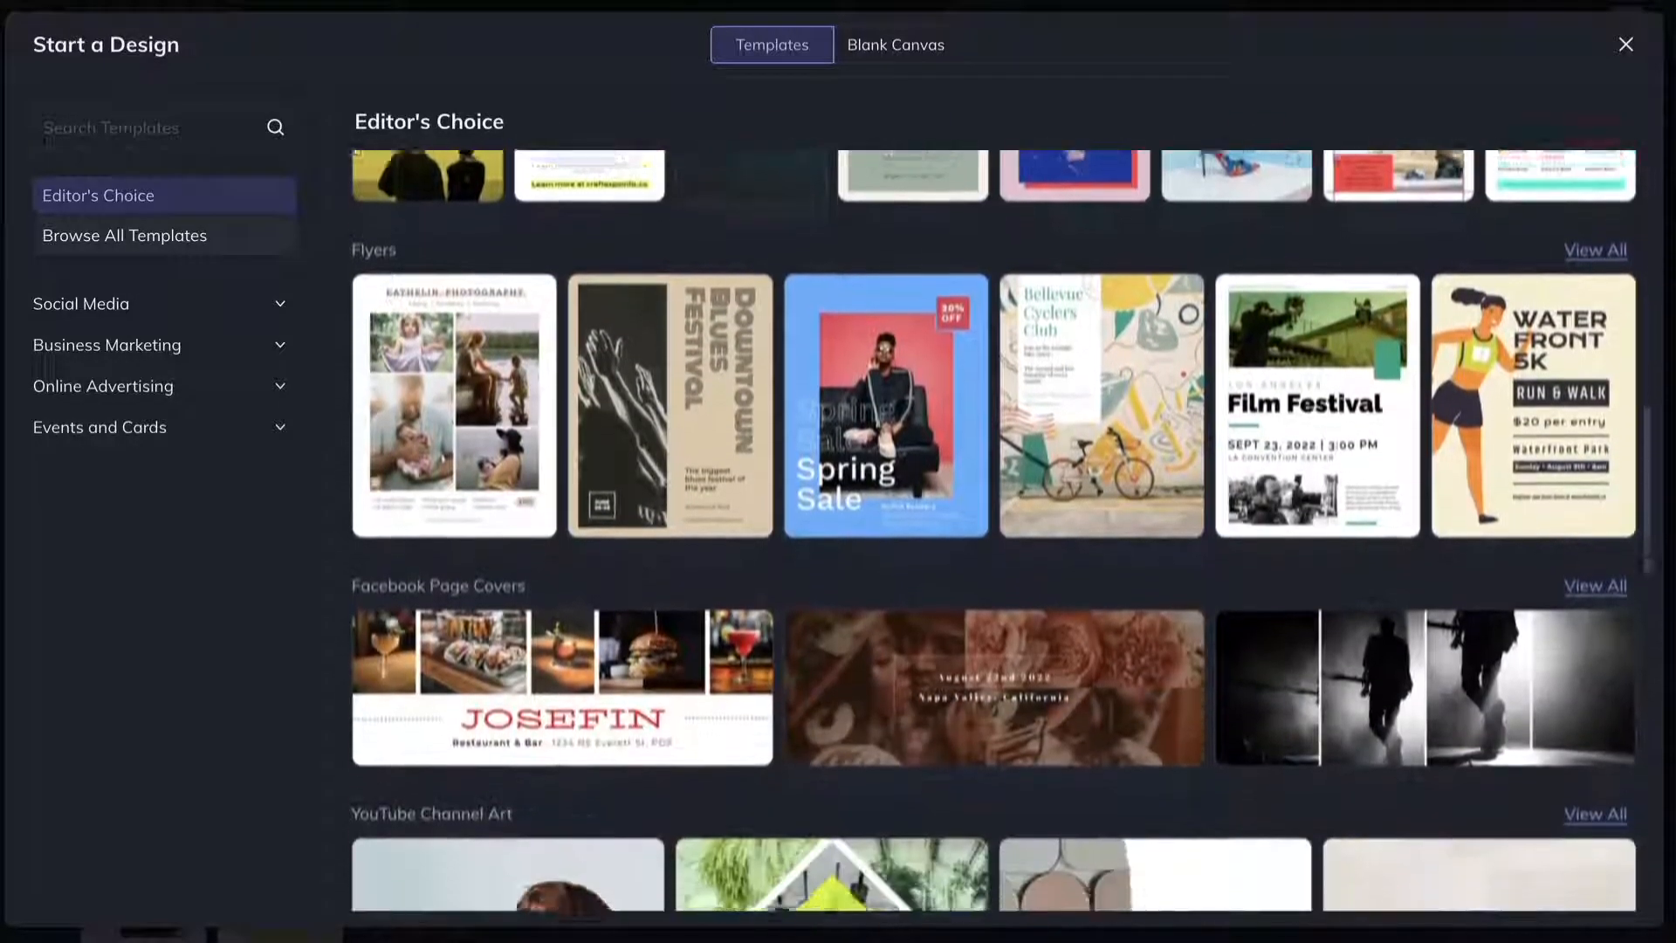
pyautogui.scroll(-7, 994, 532)
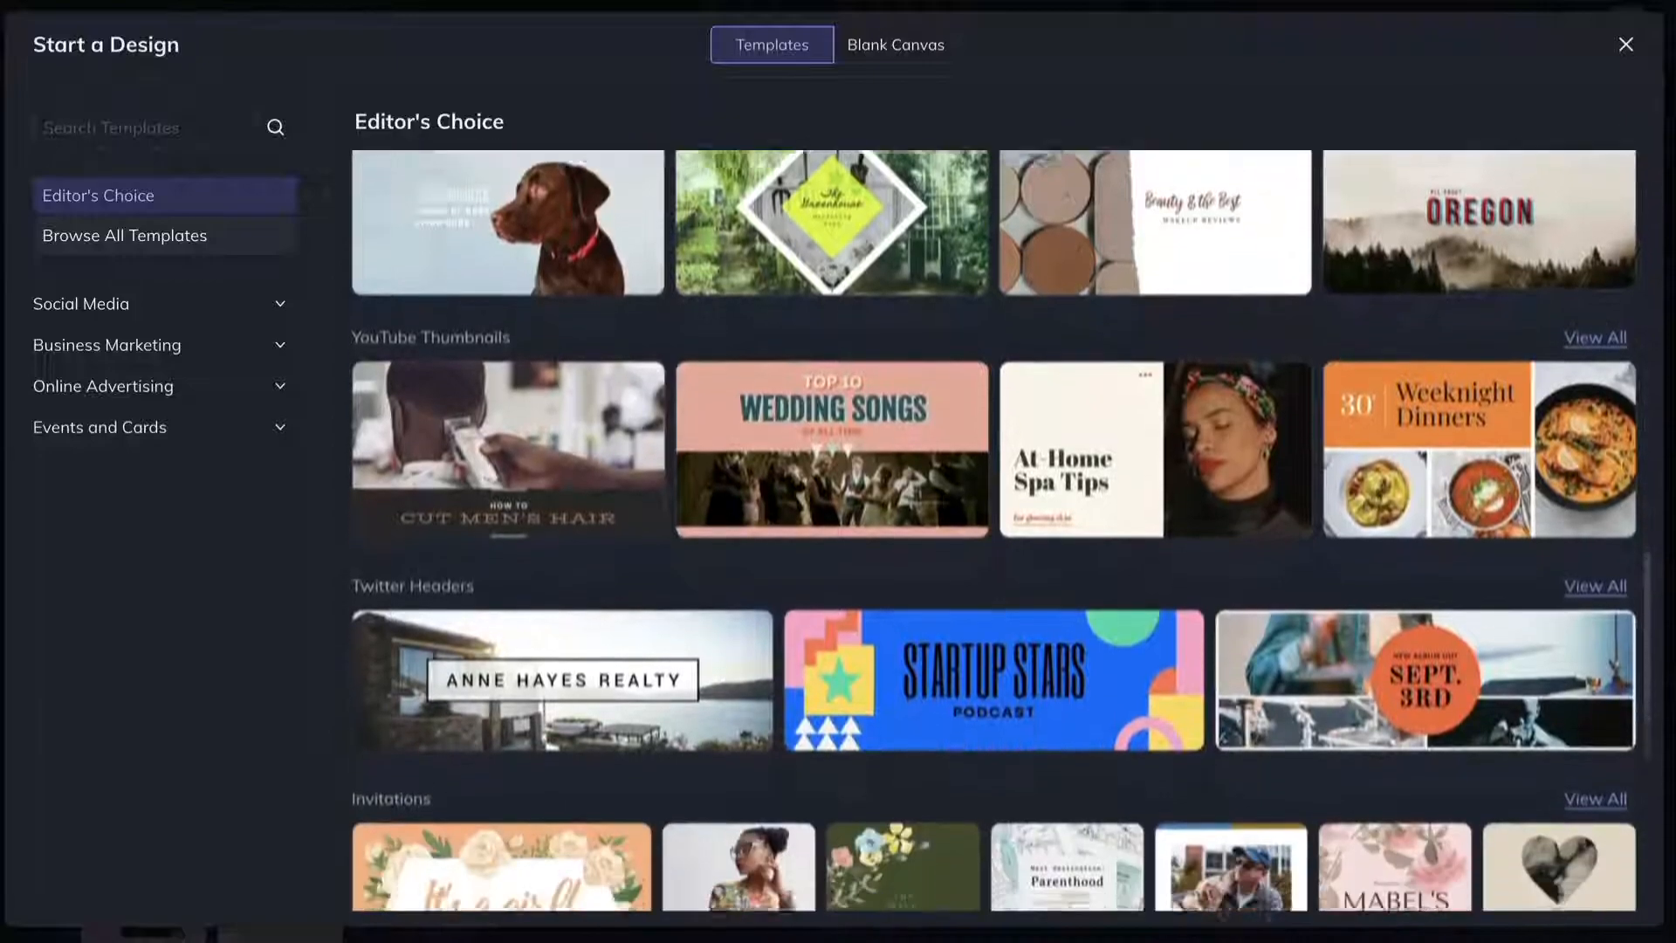
pyautogui.scroll(-5, 993, 531)
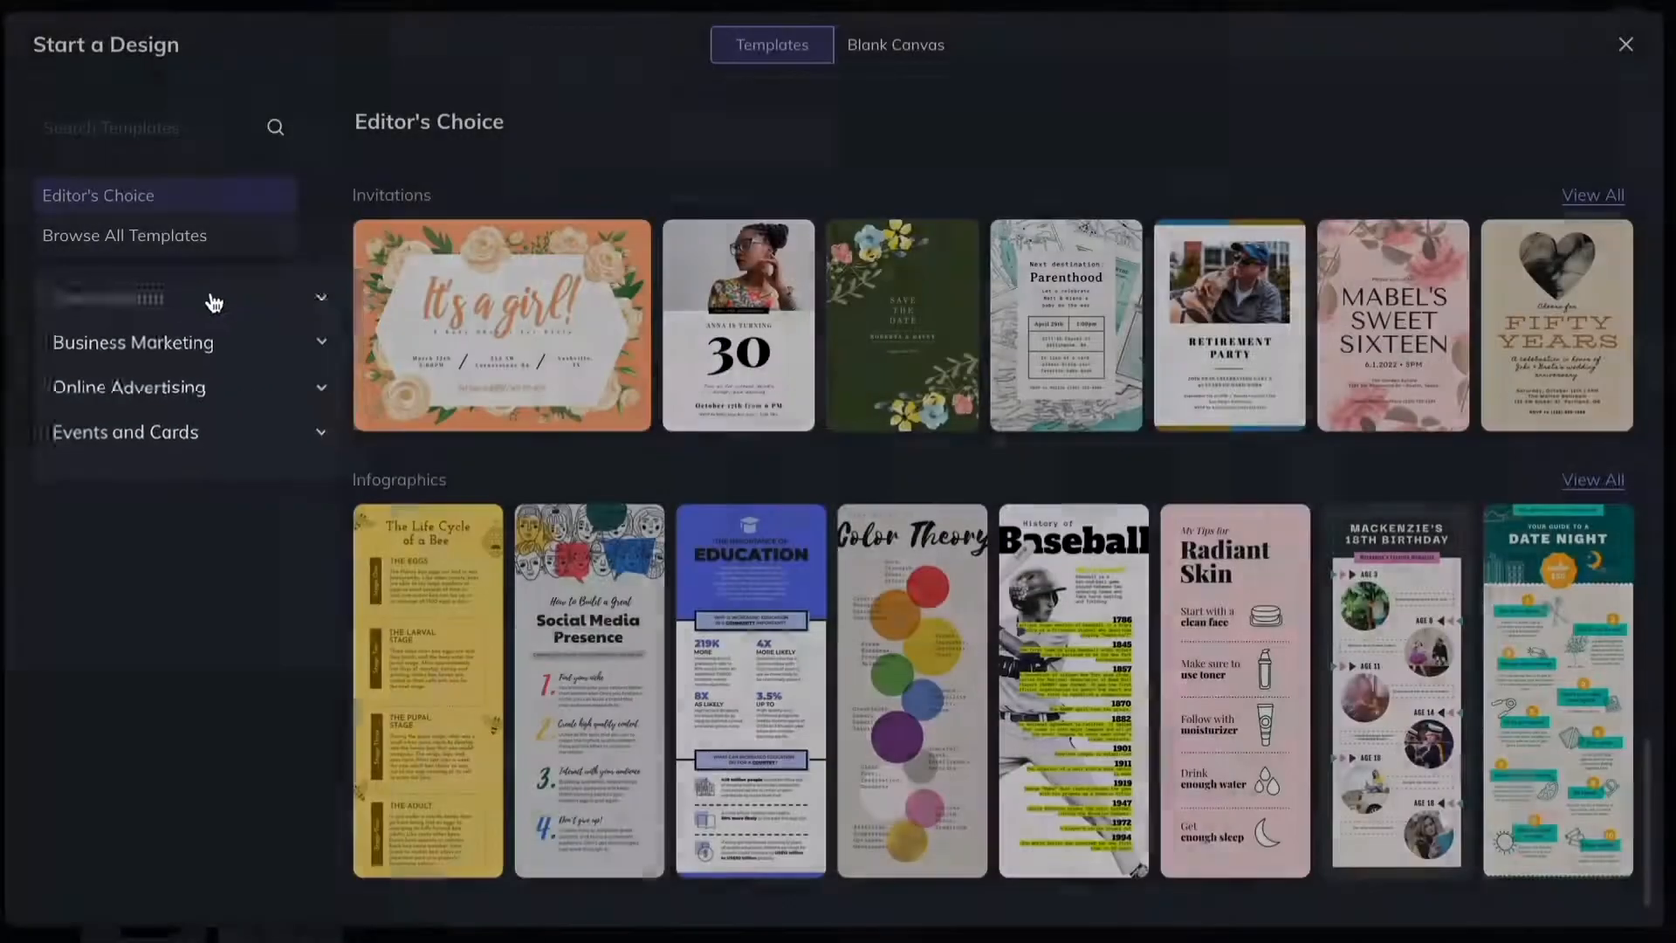
pyautogui.click(184, 303)
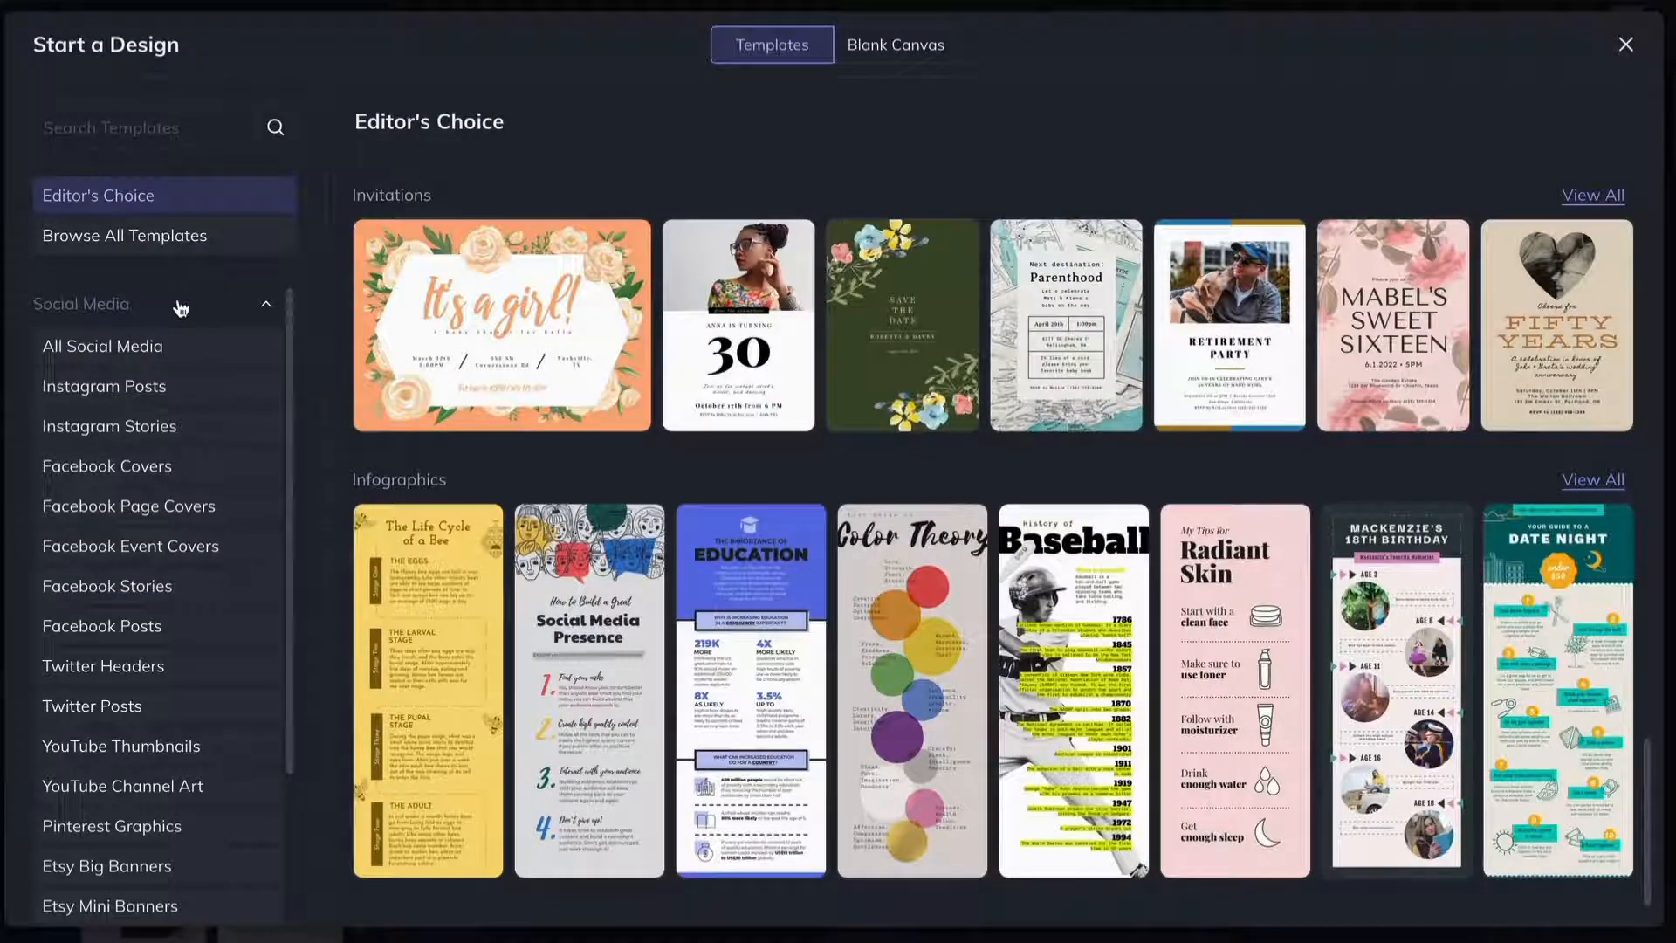
pyautogui.click(169, 434)
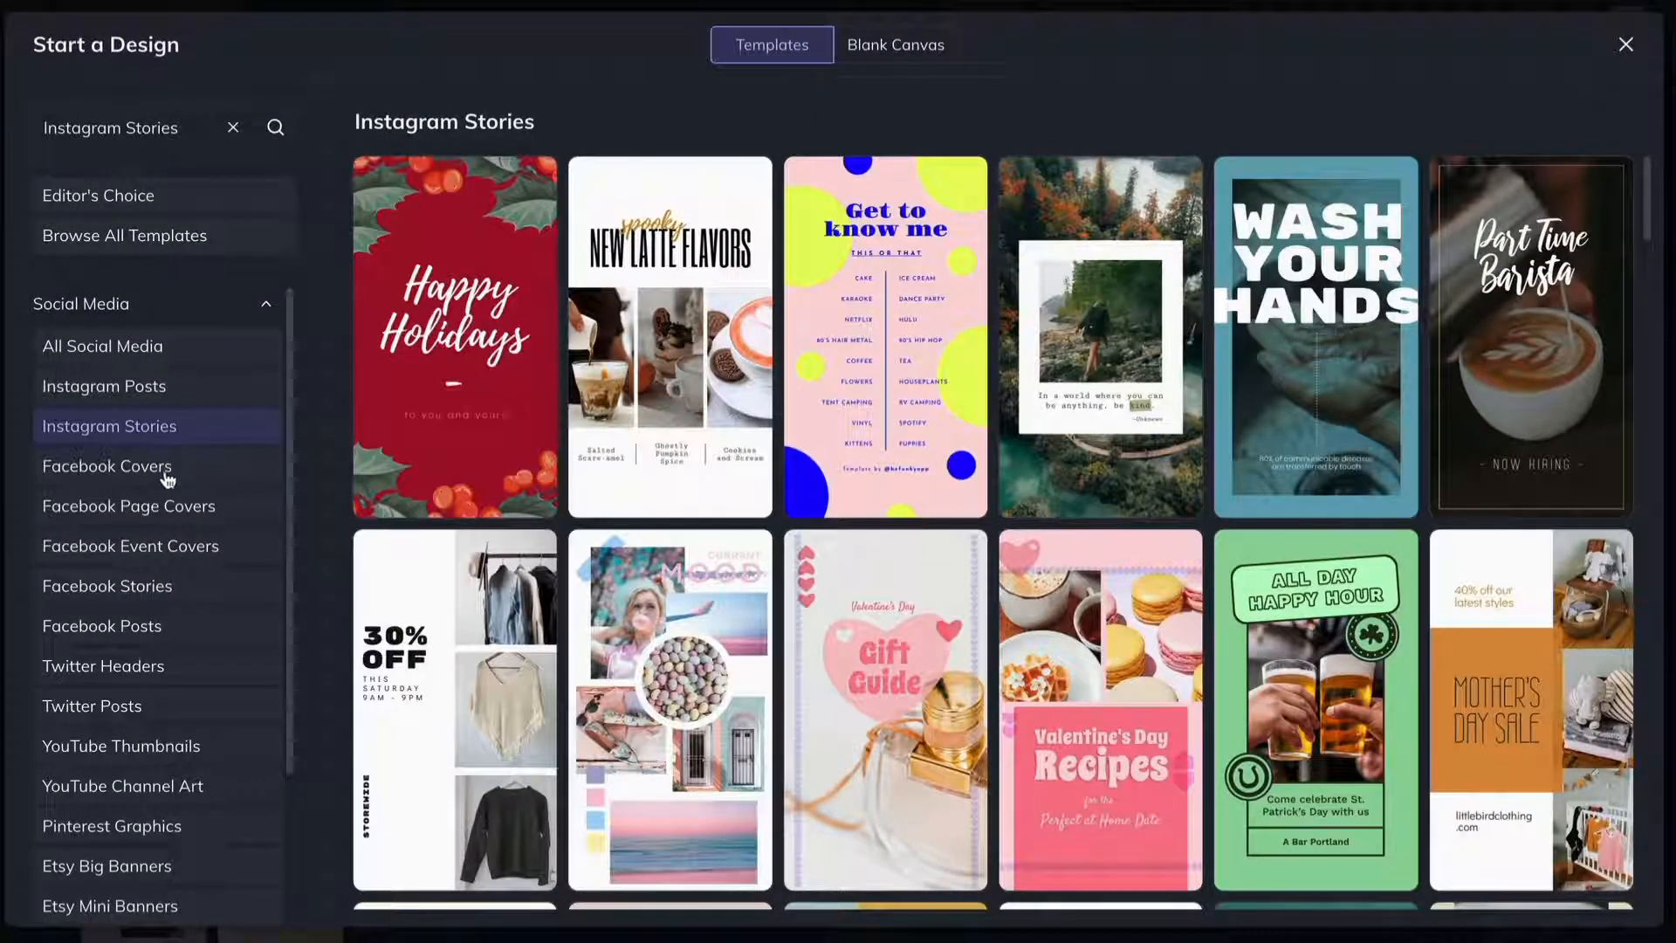
pyautogui.click(169, 548)
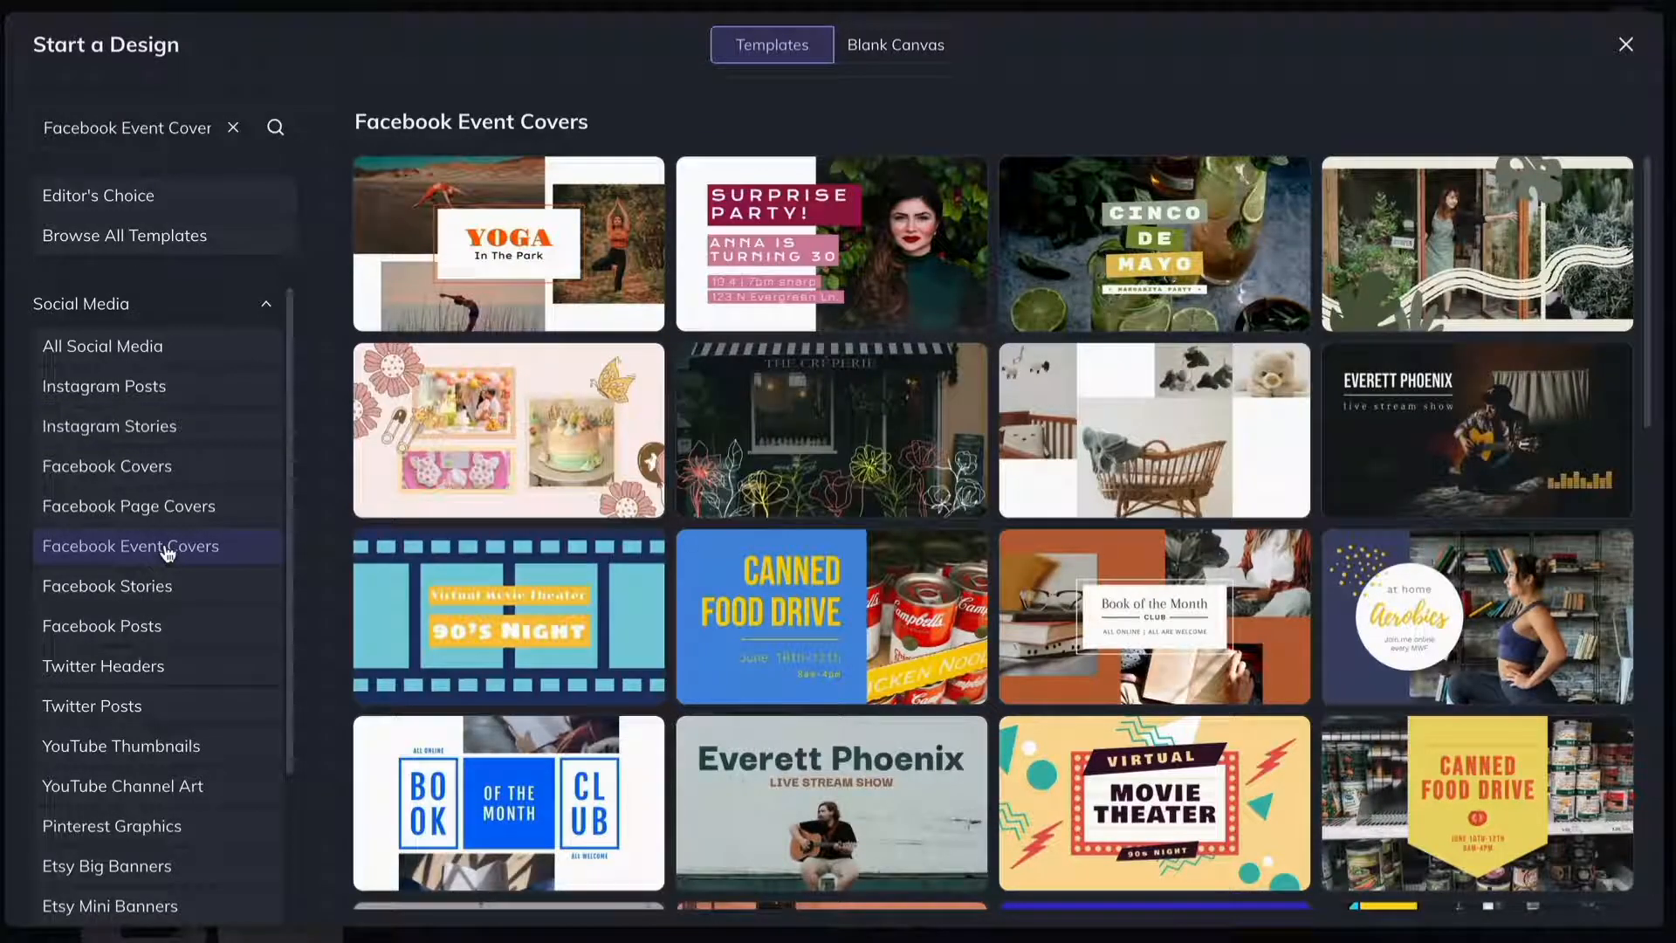
pyautogui.click(157, 668)
pyautogui.click(266, 308)
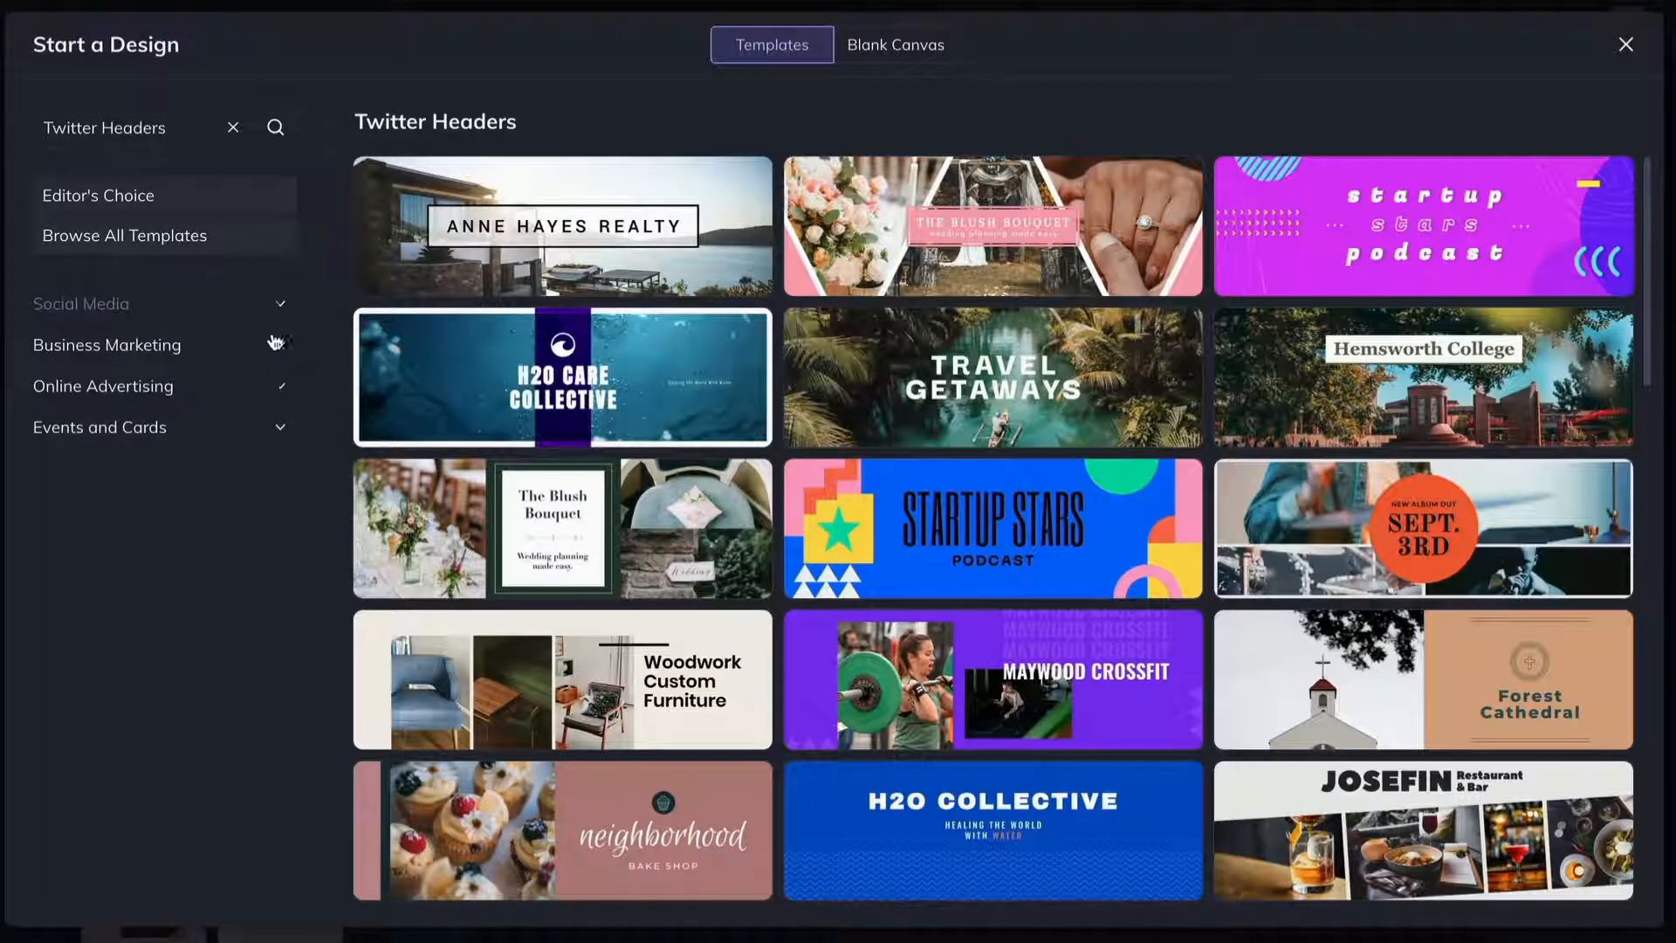
# Look through the Business Cards, Posters, All Online Advertising and Wedding Sets template categories.
pyautogui.click(184, 349)
pyautogui.click(179, 434)
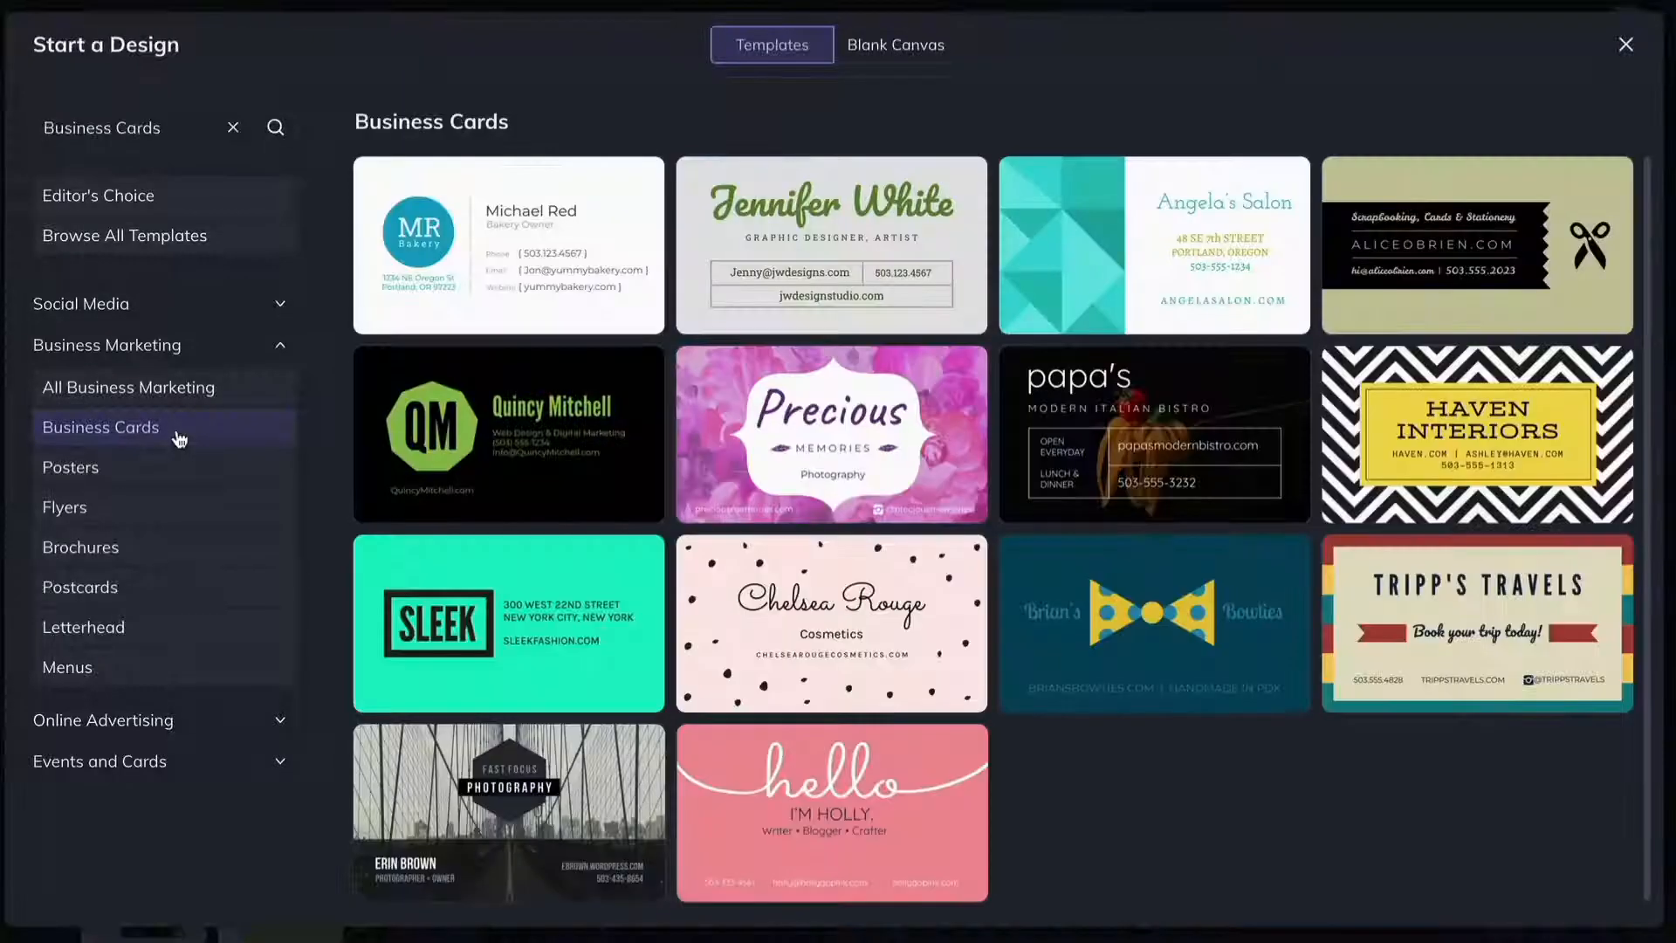
pyautogui.click(180, 481)
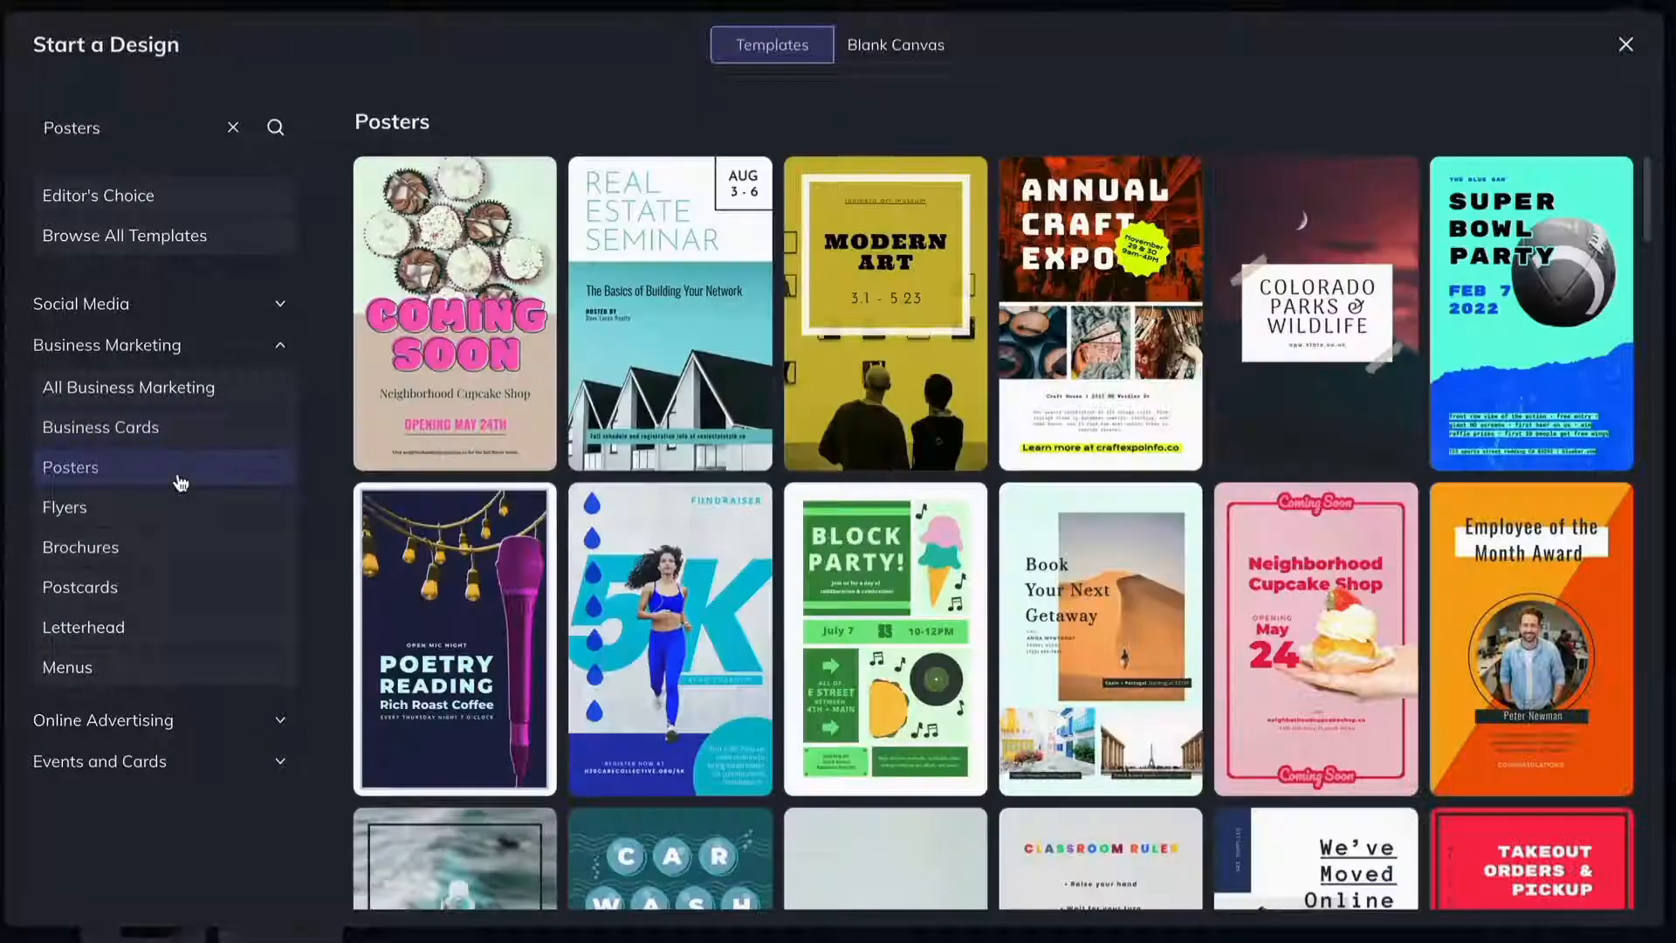
pyautogui.click(282, 347)
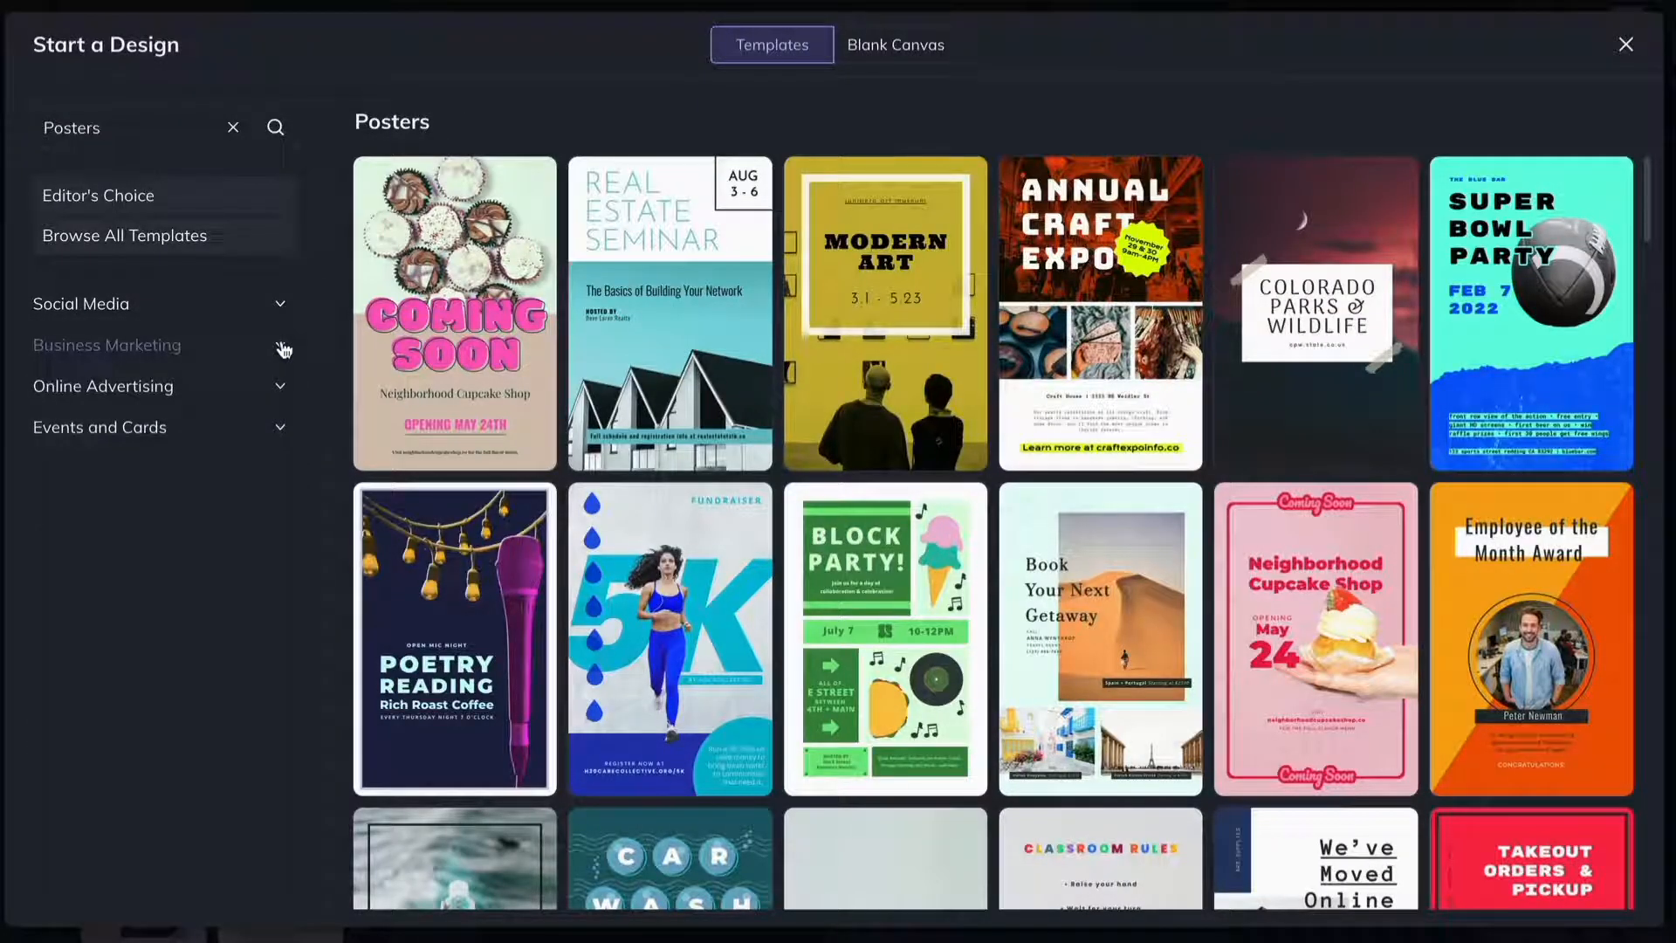
pyautogui.click(172, 388)
pyautogui.click(174, 433)
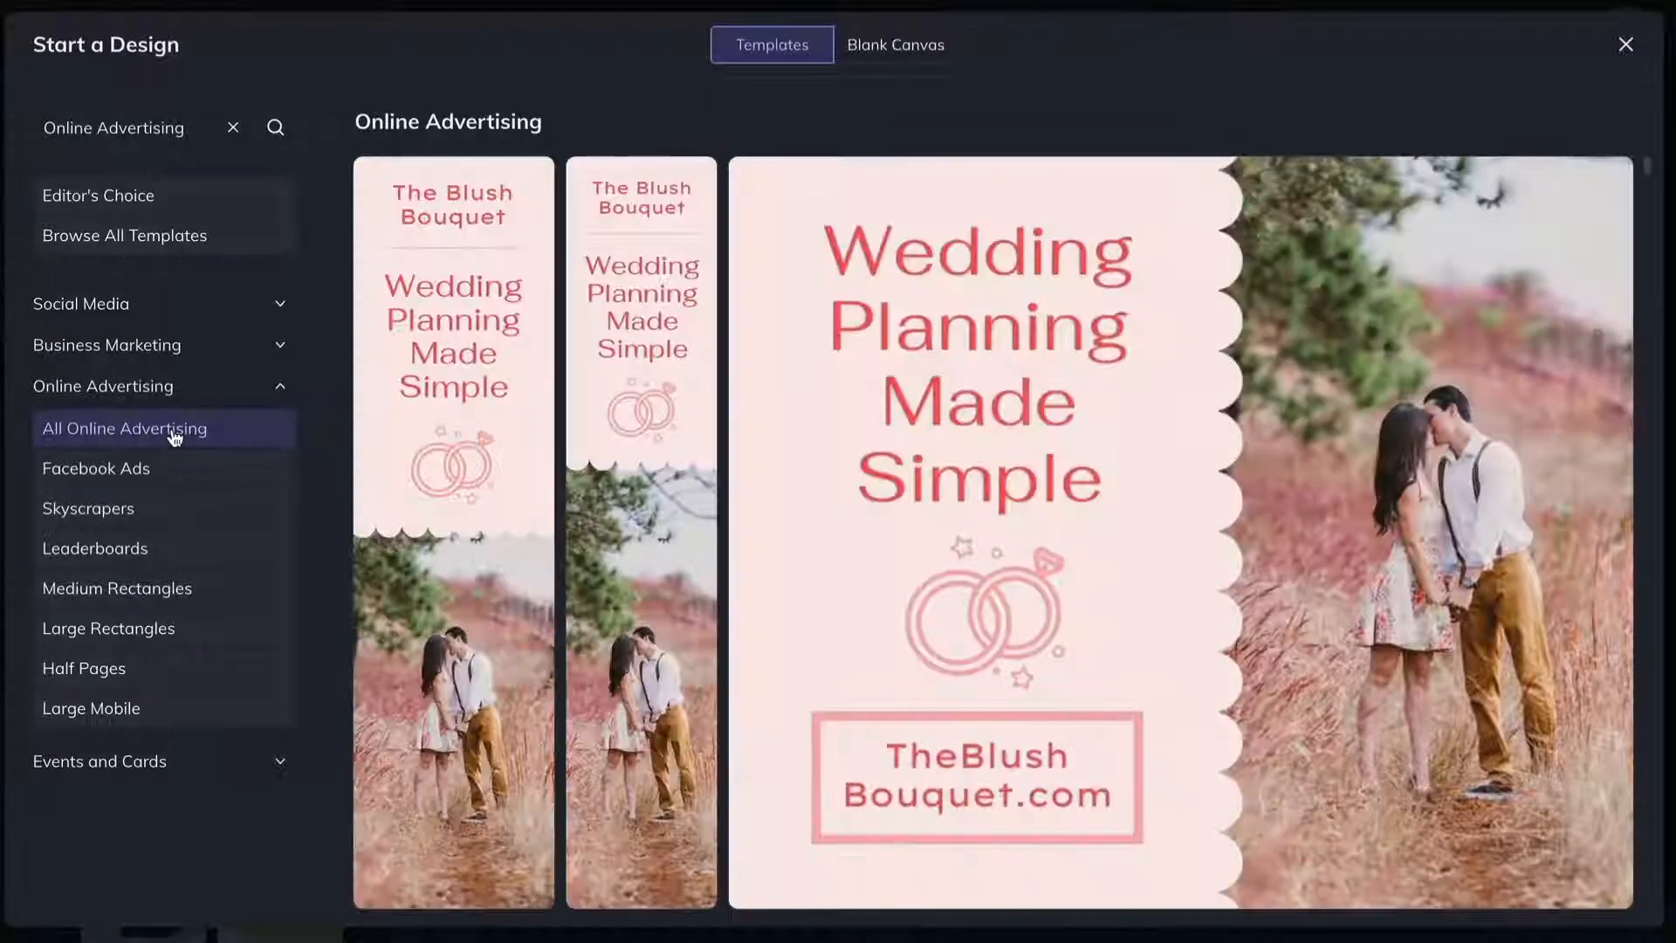
pyautogui.click(207, 387)
pyautogui.click(195, 430)
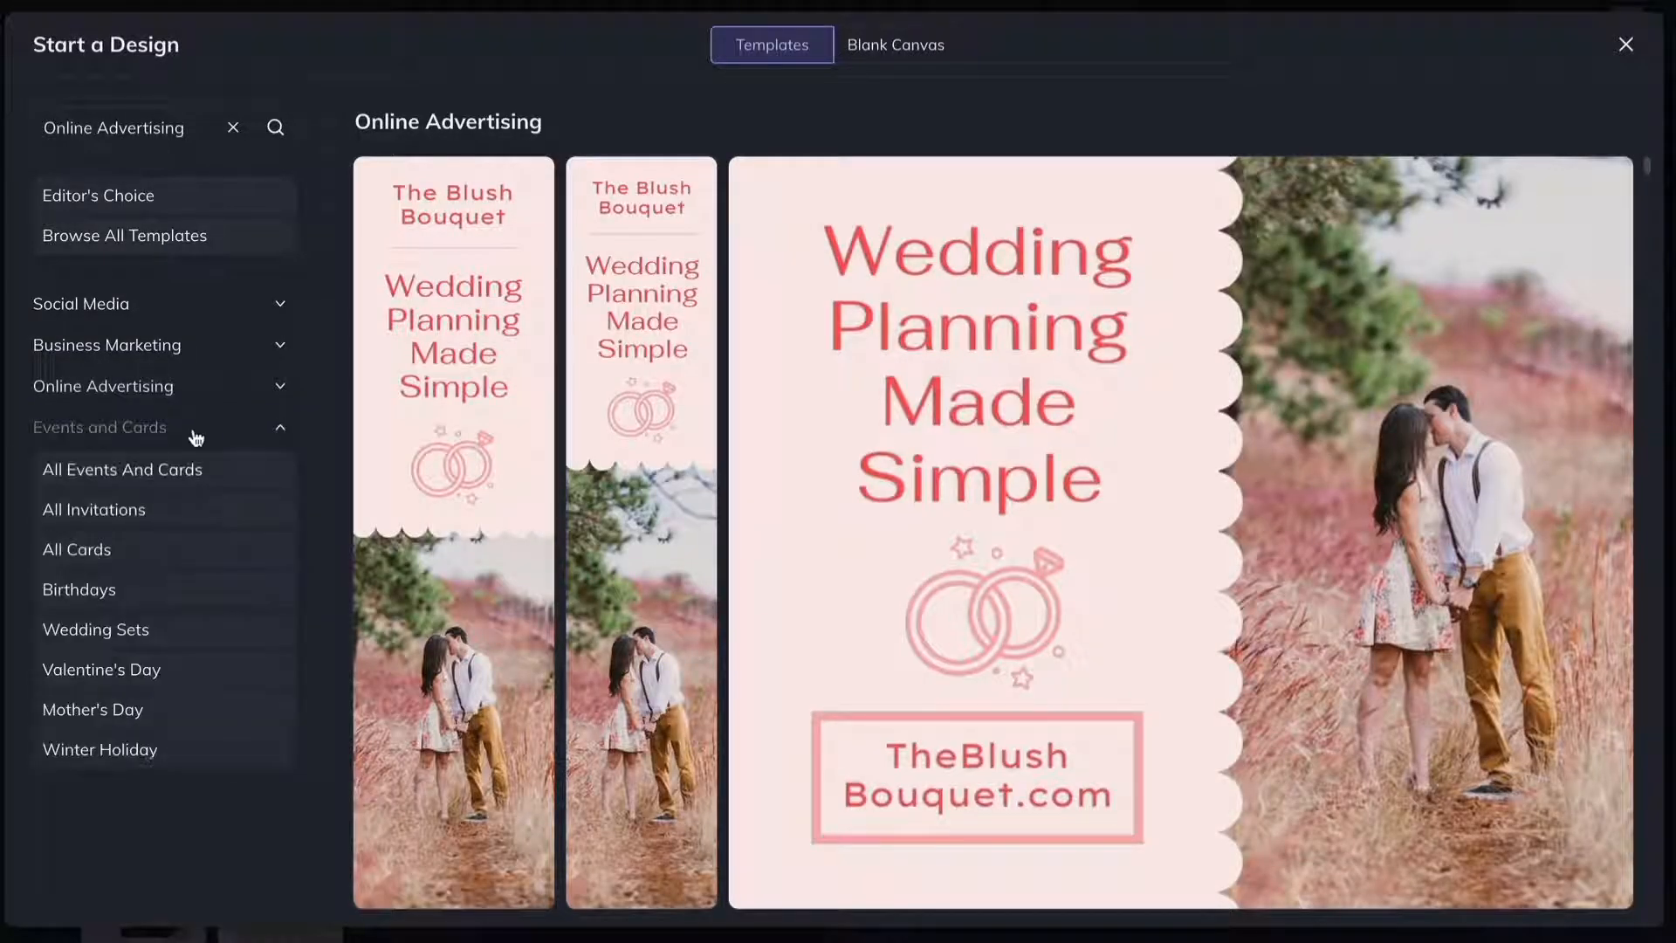
pyautogui.click(199, 630)
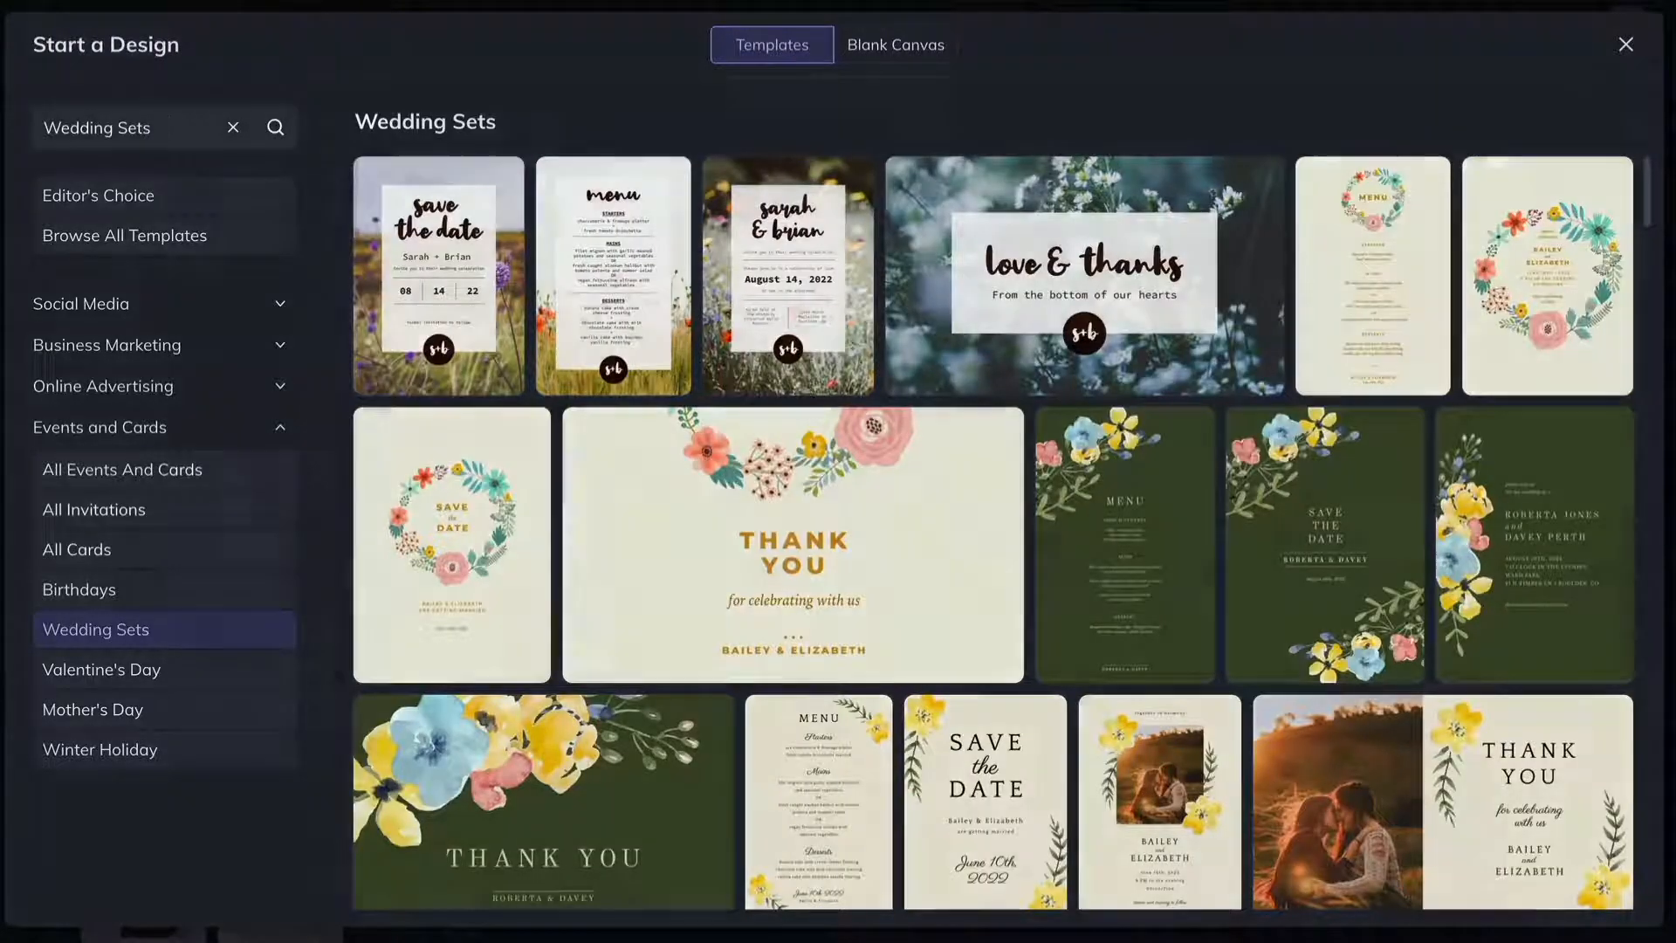
# Search the templates for "craft" and start a design from the Beige Neutral Craft Expo Event Poster.
pyautogui.click(131, 128)
pyautogui.hotkey('ctrl', 'a')
pyautogui.write('craft')
pyautogui.press('Return')
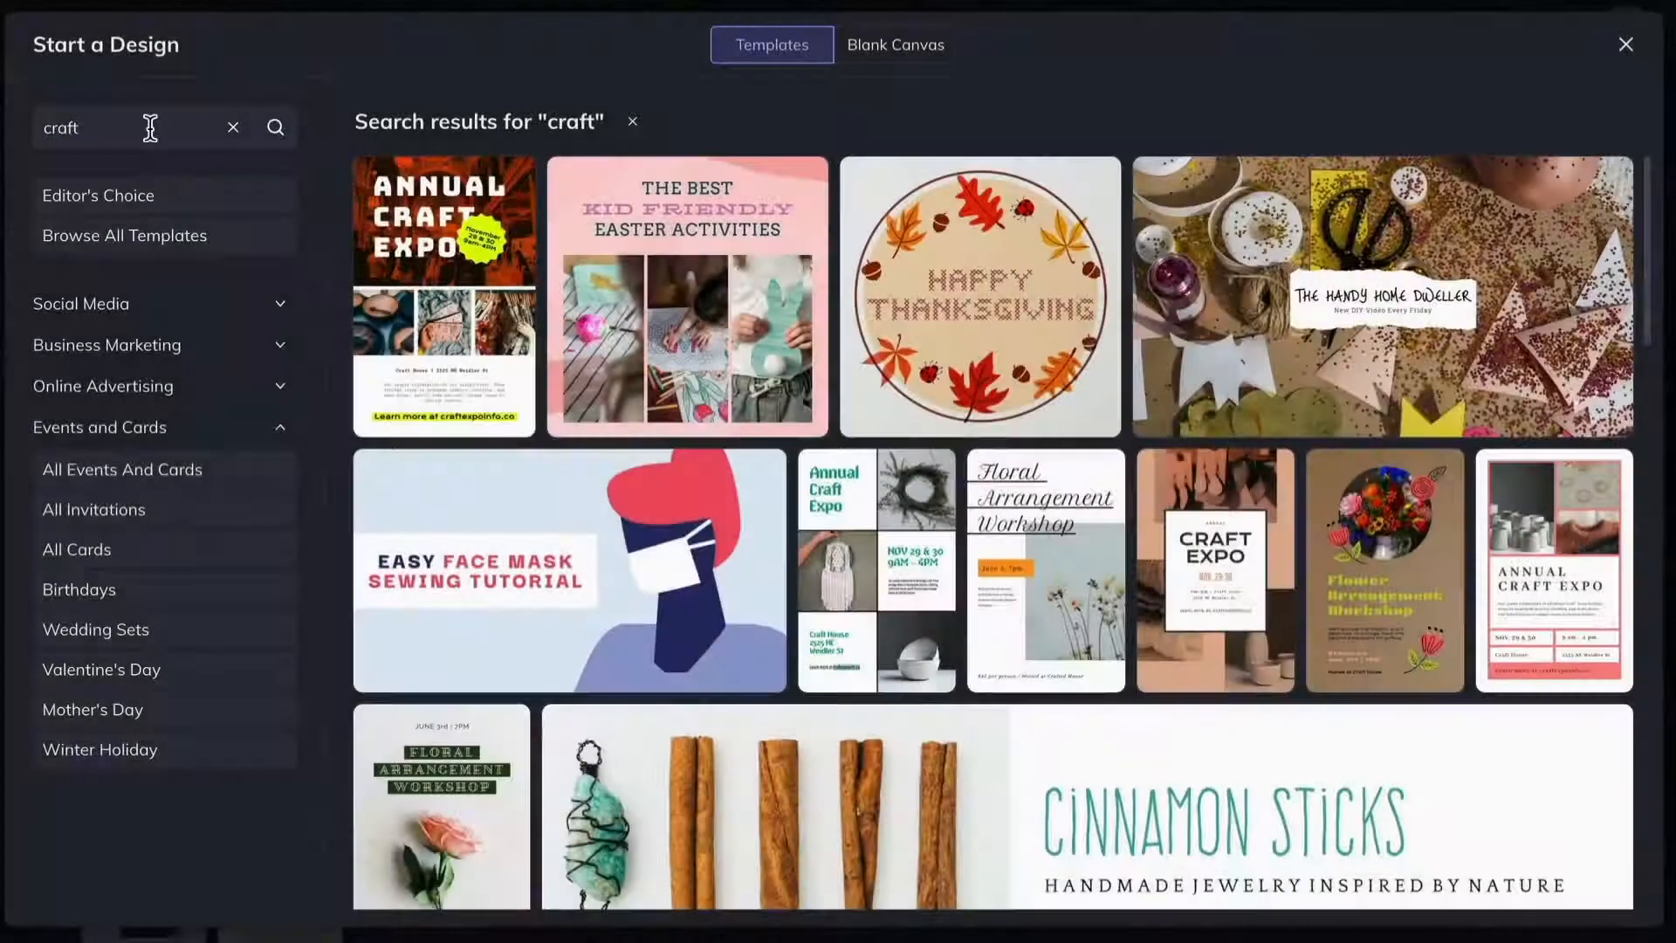
pyautogui.click(1240, 548)
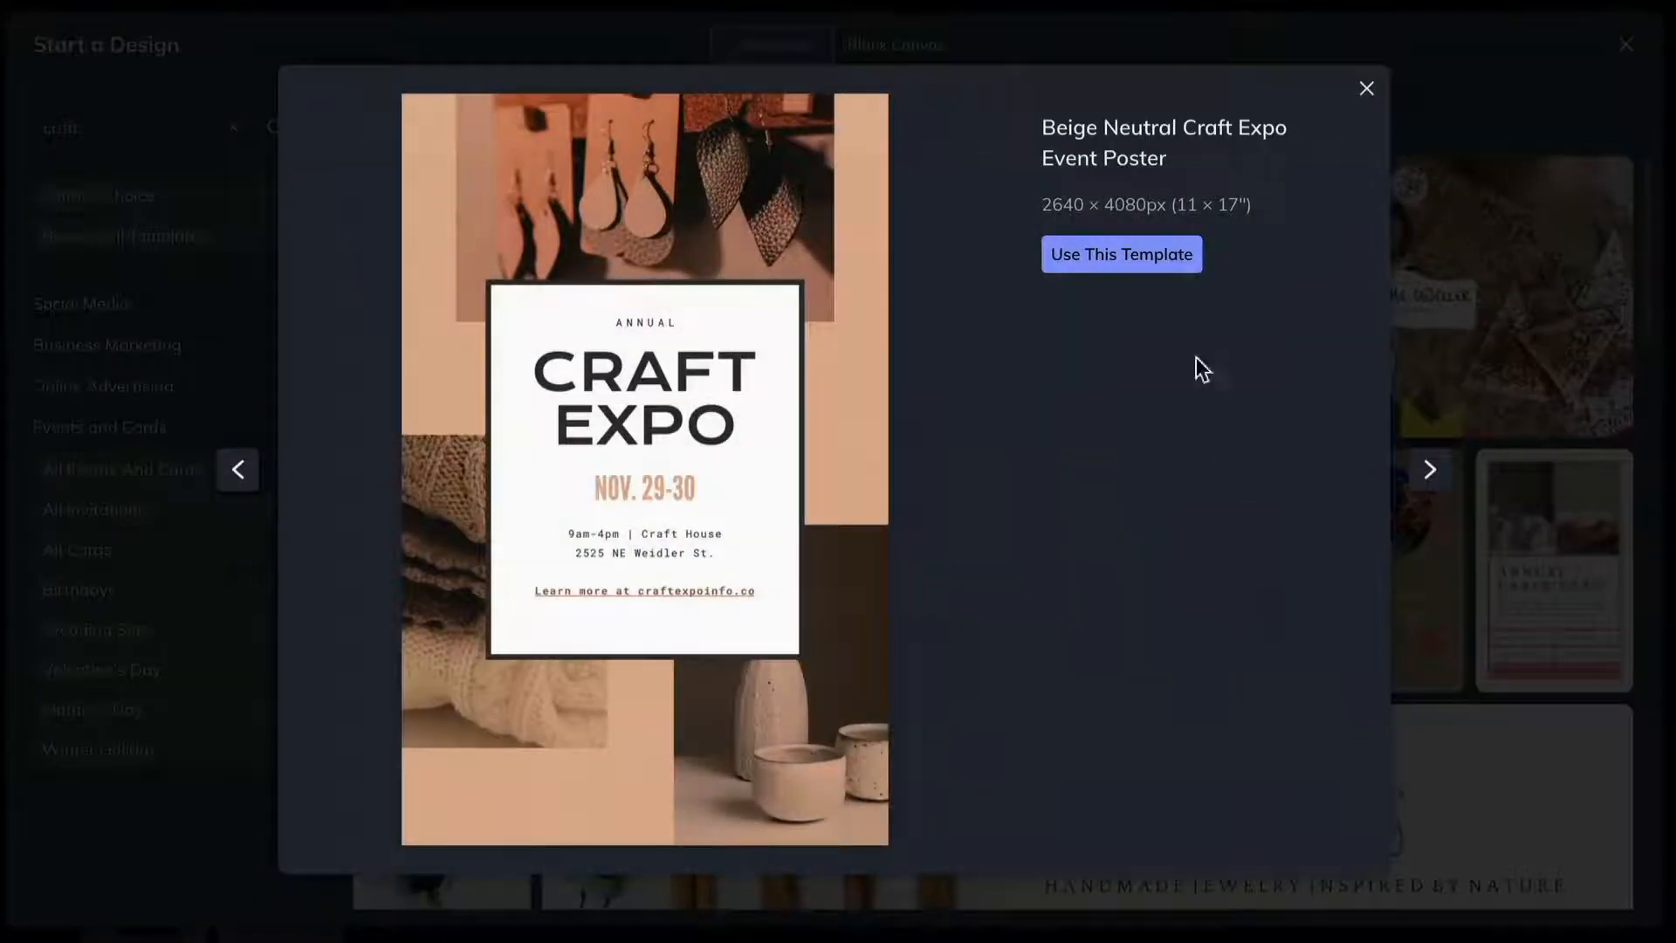
pyautogui.click(1158, 257)
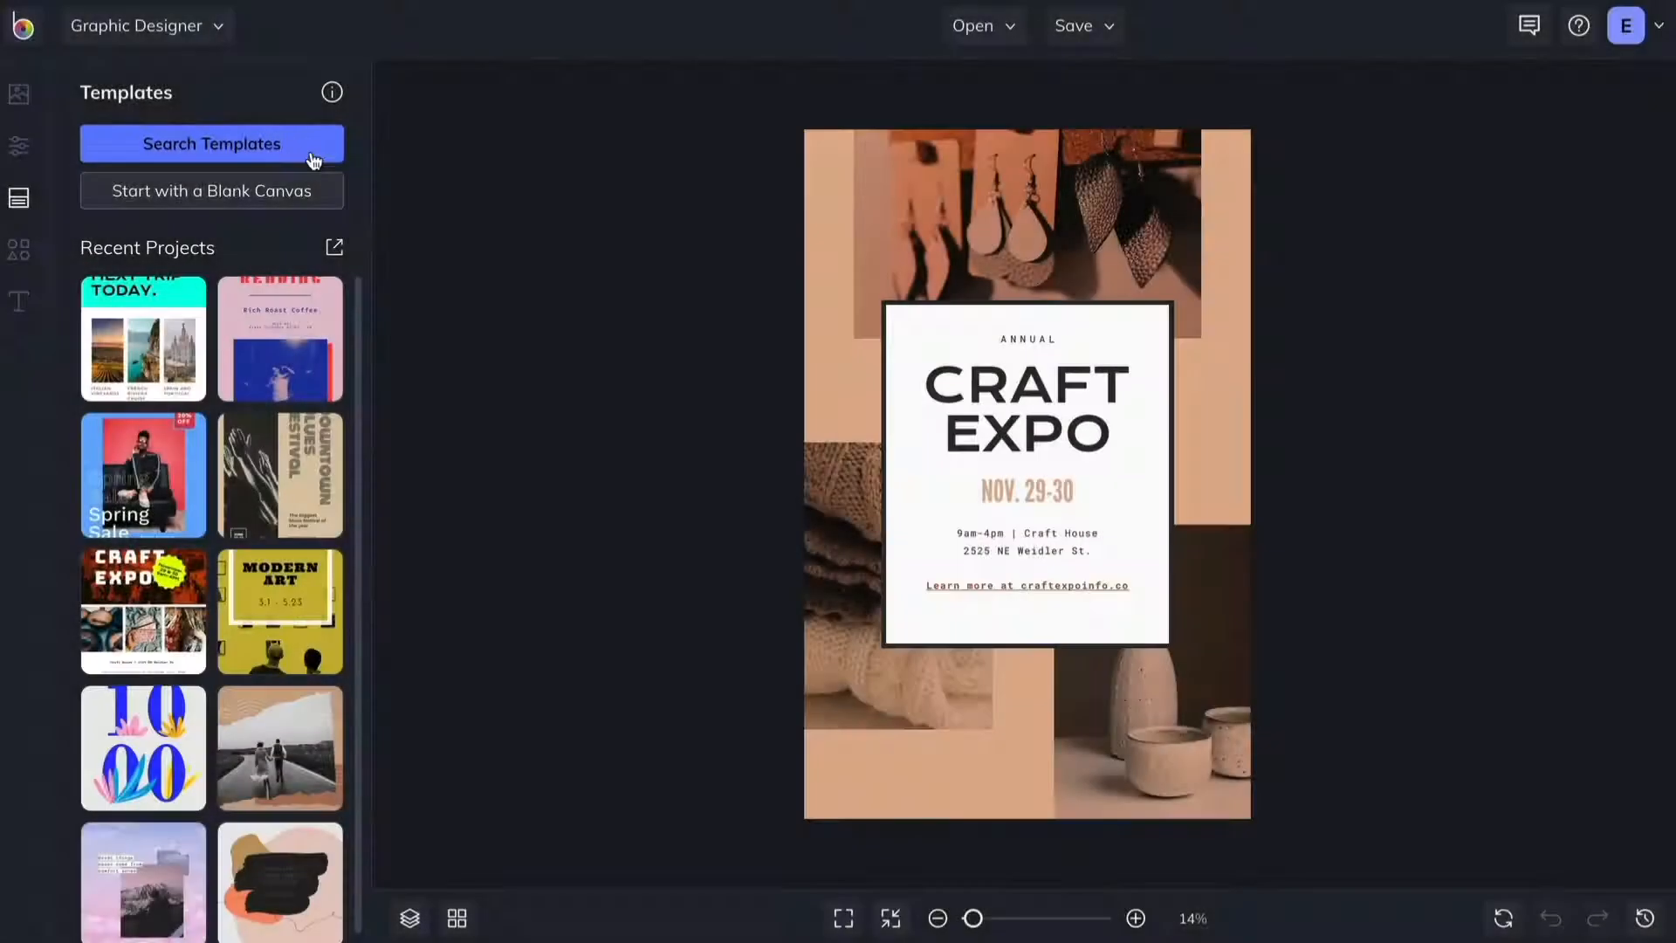
# Resize the poster template to the Letter 8.5 x 11" preset with Smart Resize.
pyautogui.click(26, 164)
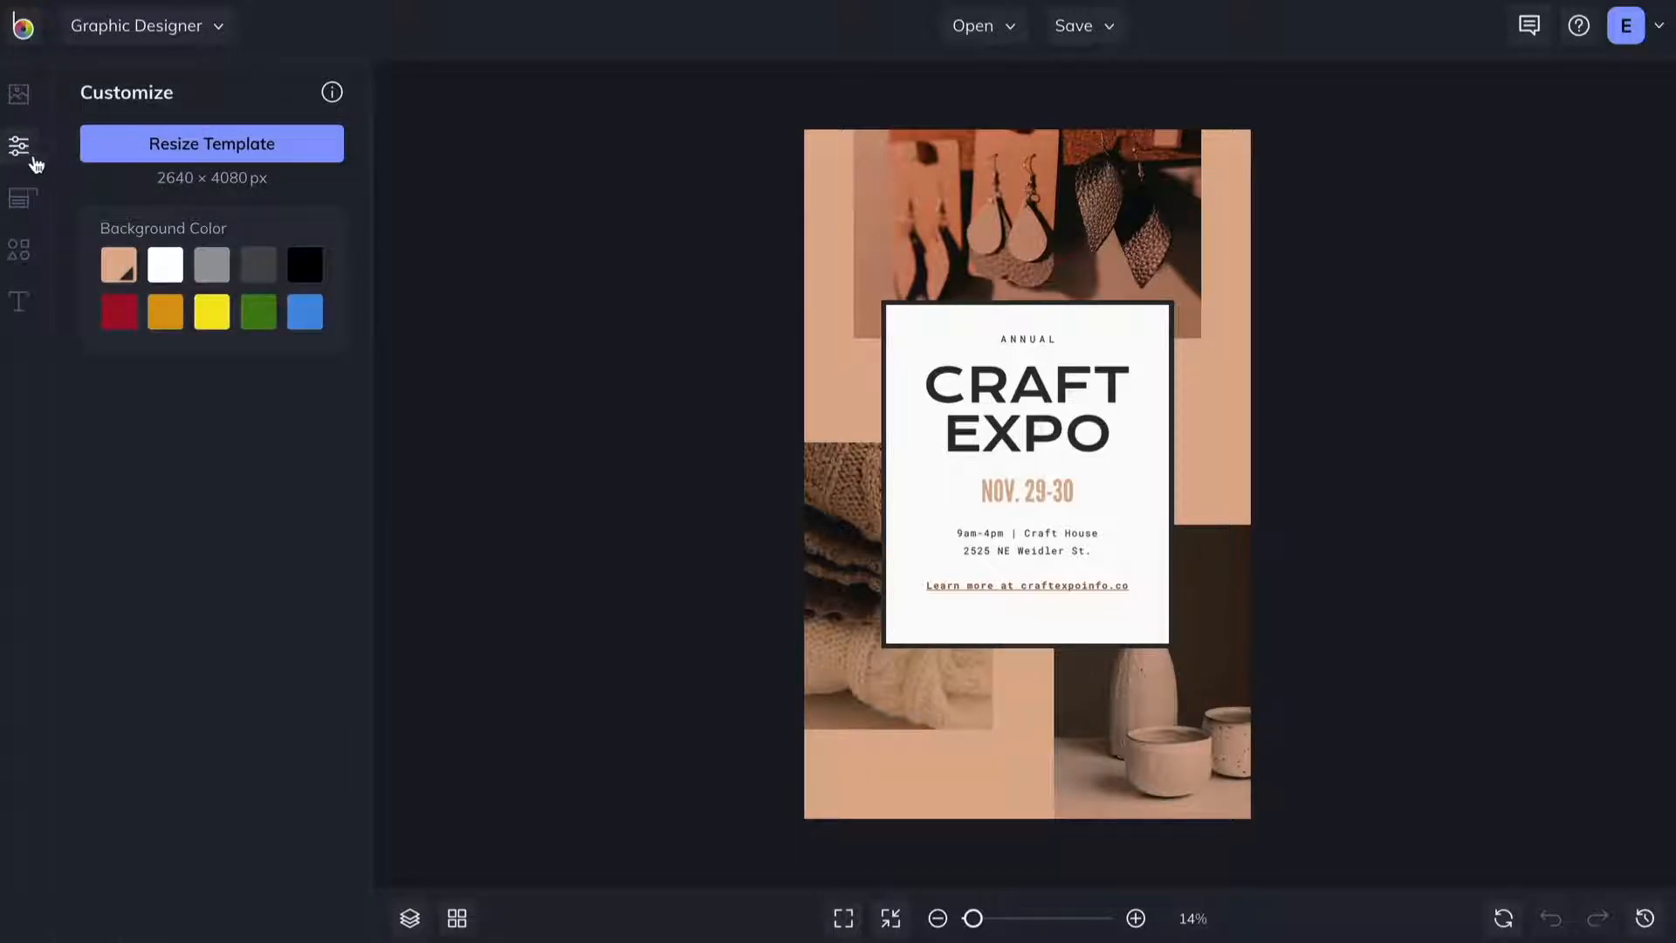
pyautogui.click(132, 157)
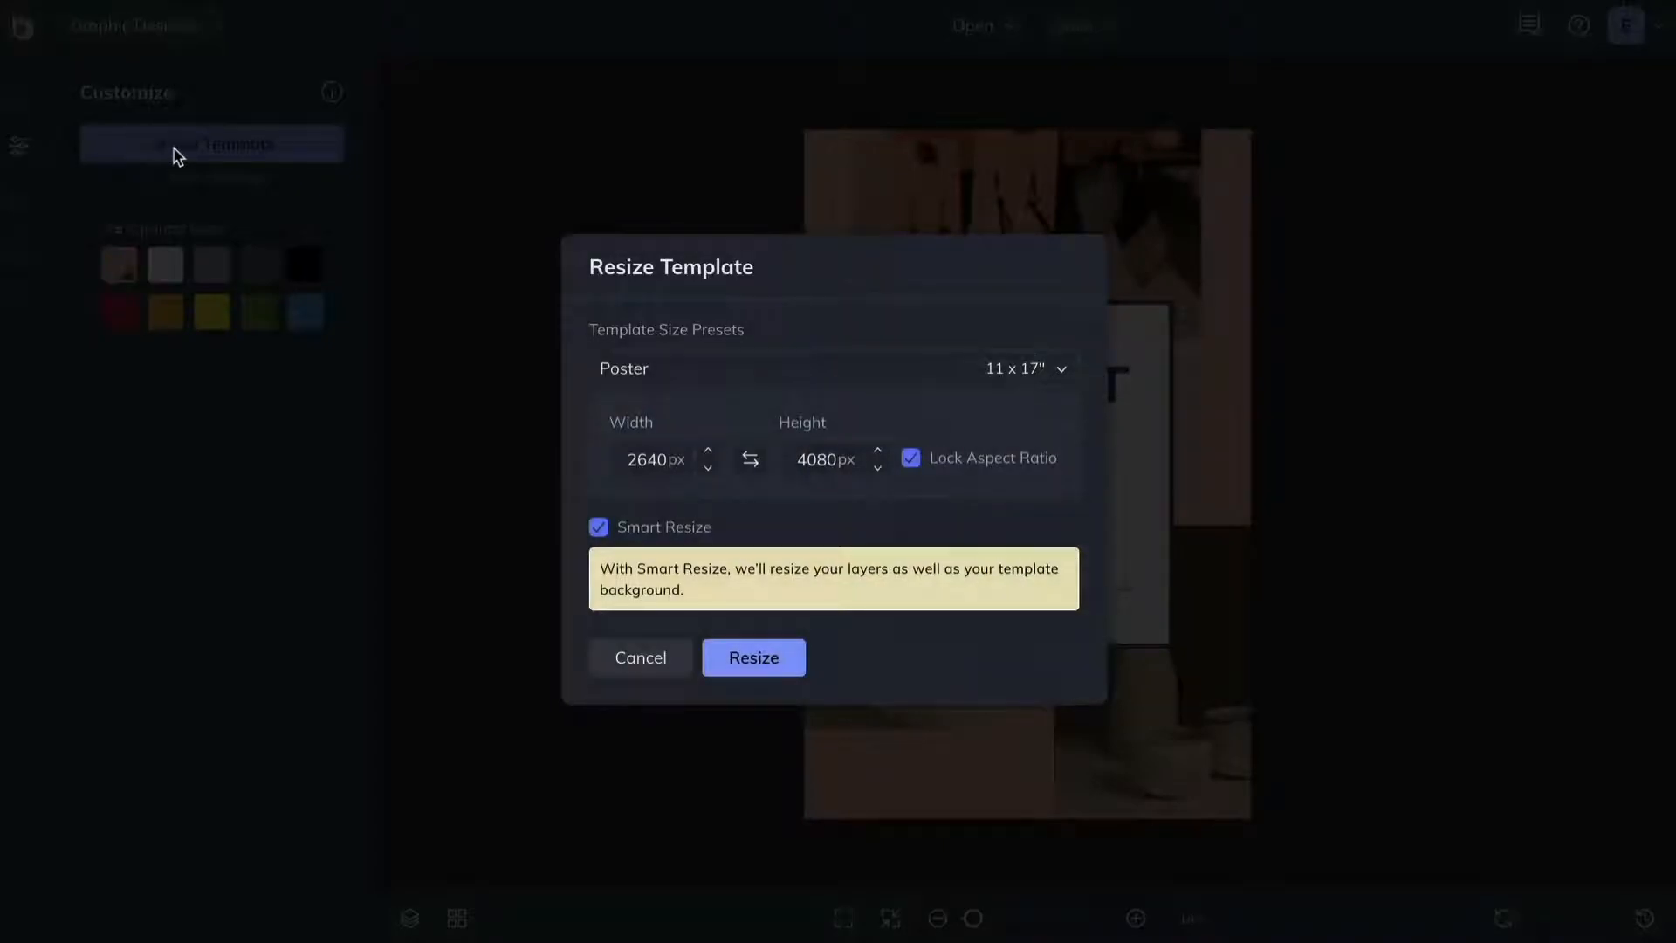
pyautogui.click(632, 368)
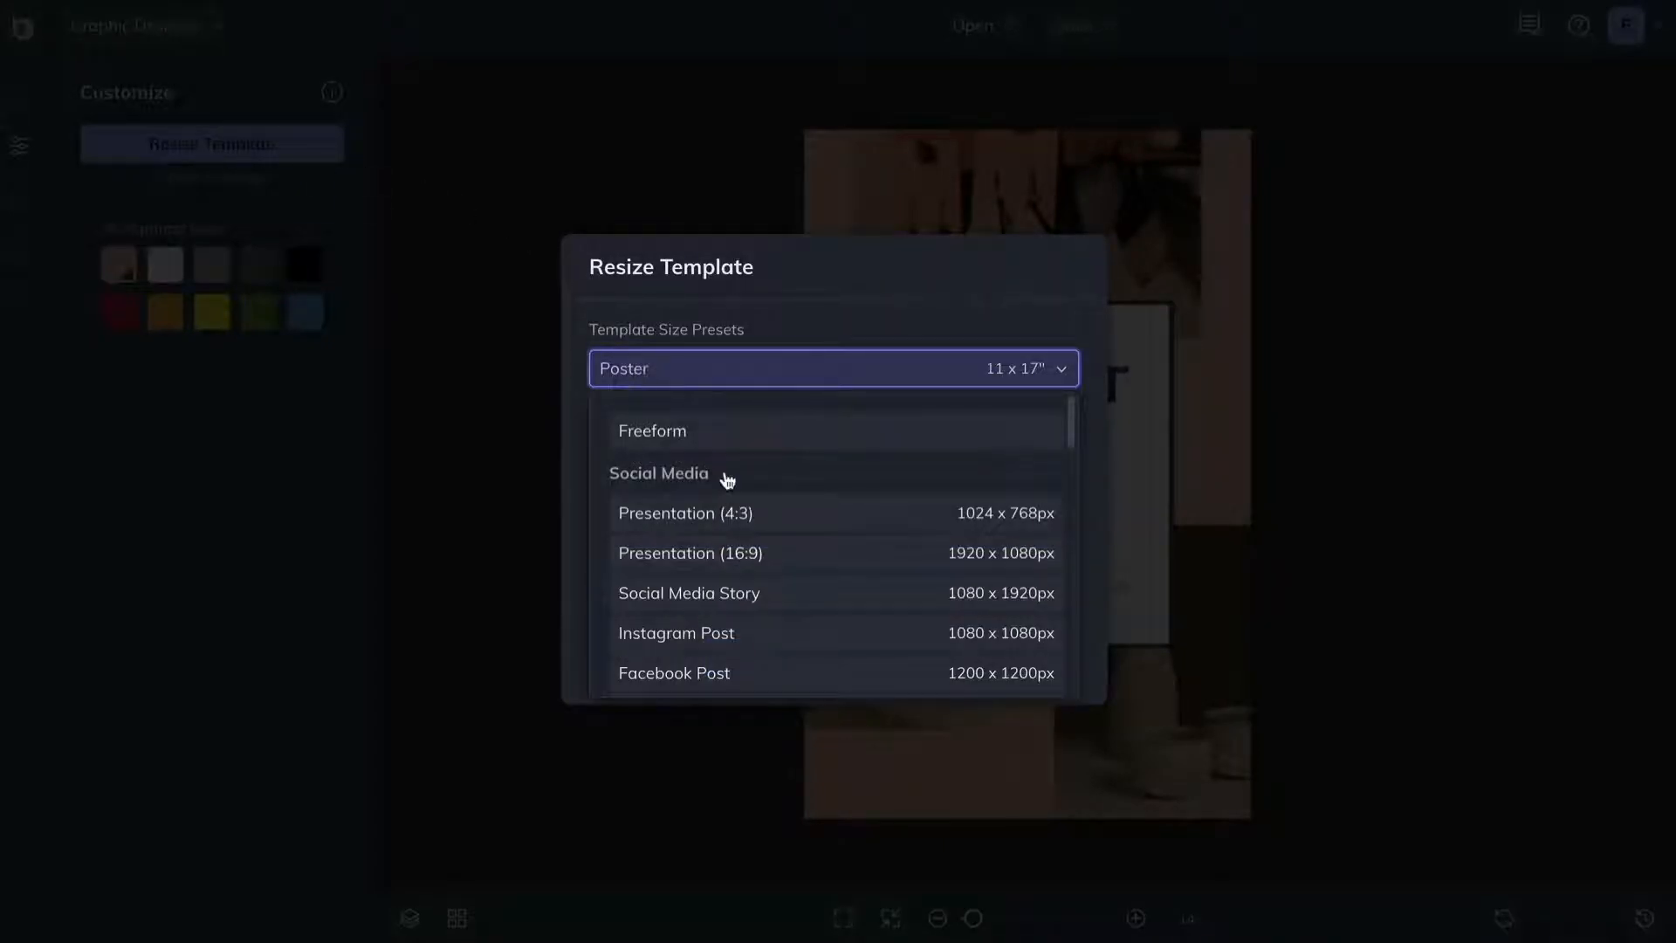
pyautogui.scroll(-10, 727, 480)
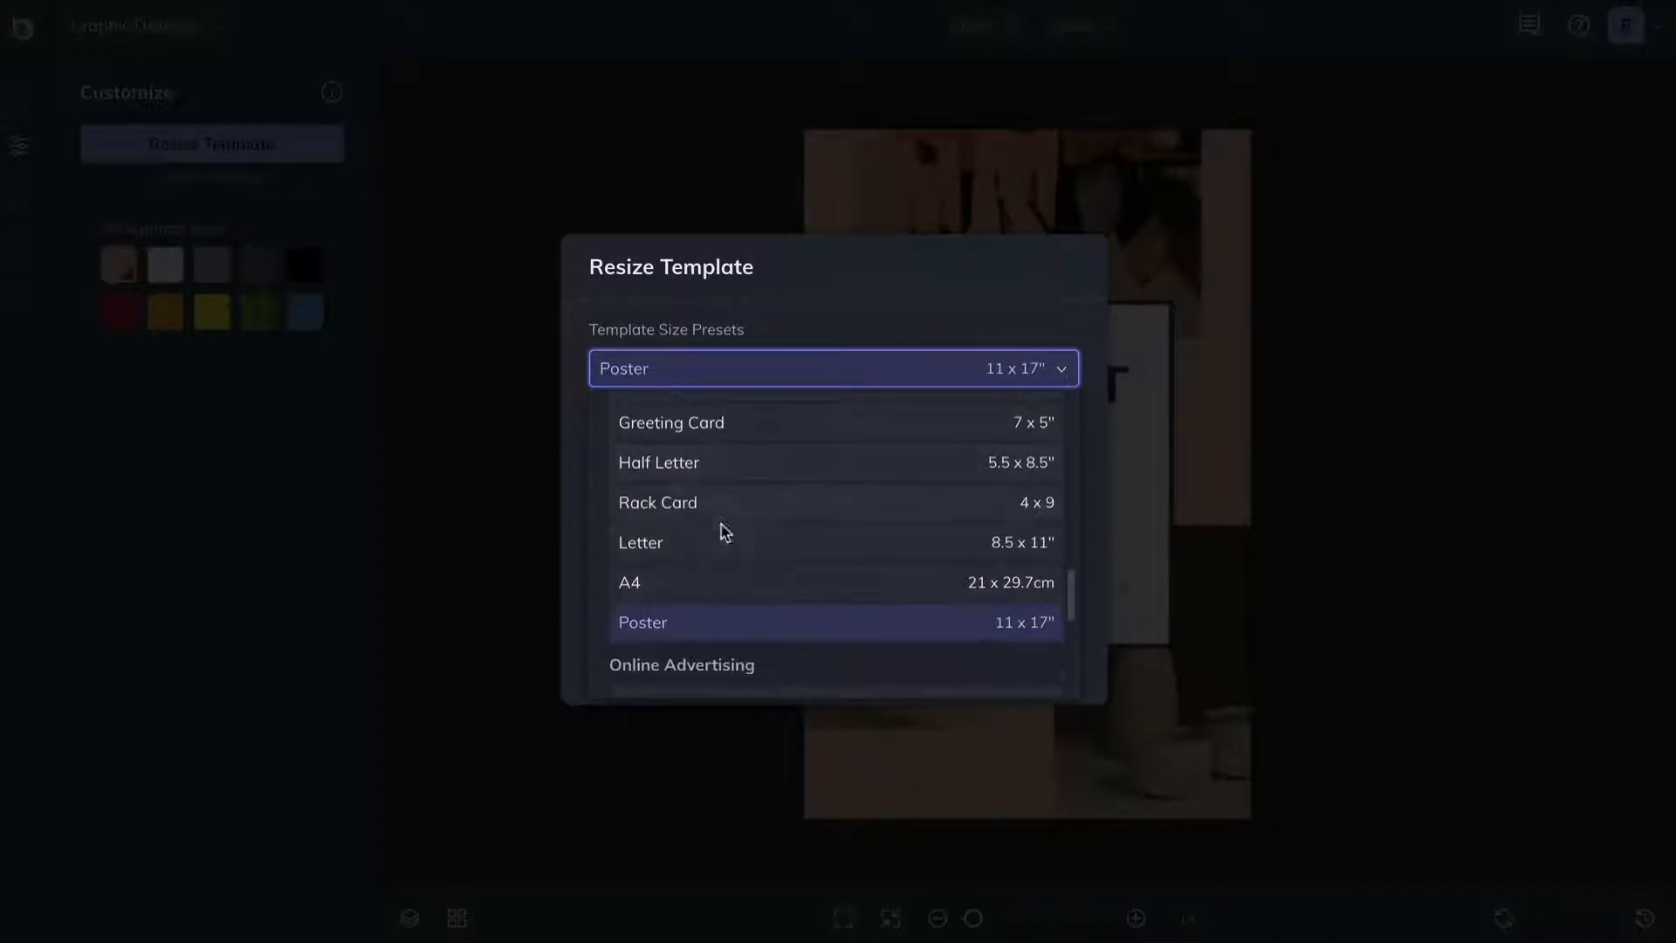
pyautogui.click(724, 548)
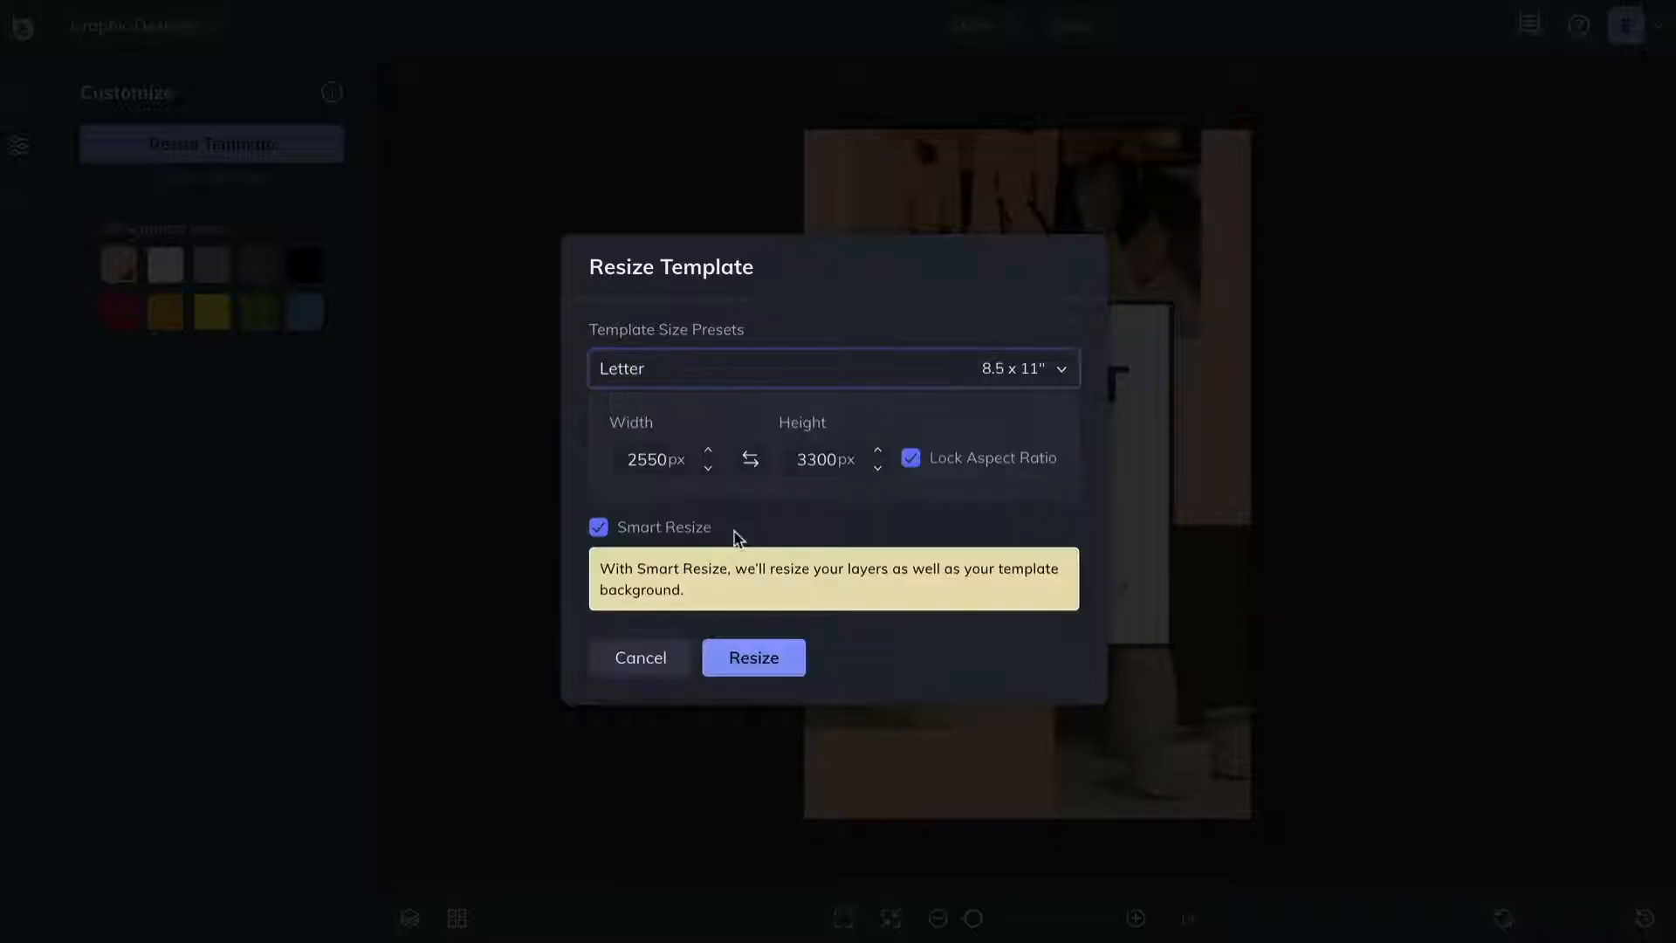
pyautogui.click(766, 663)
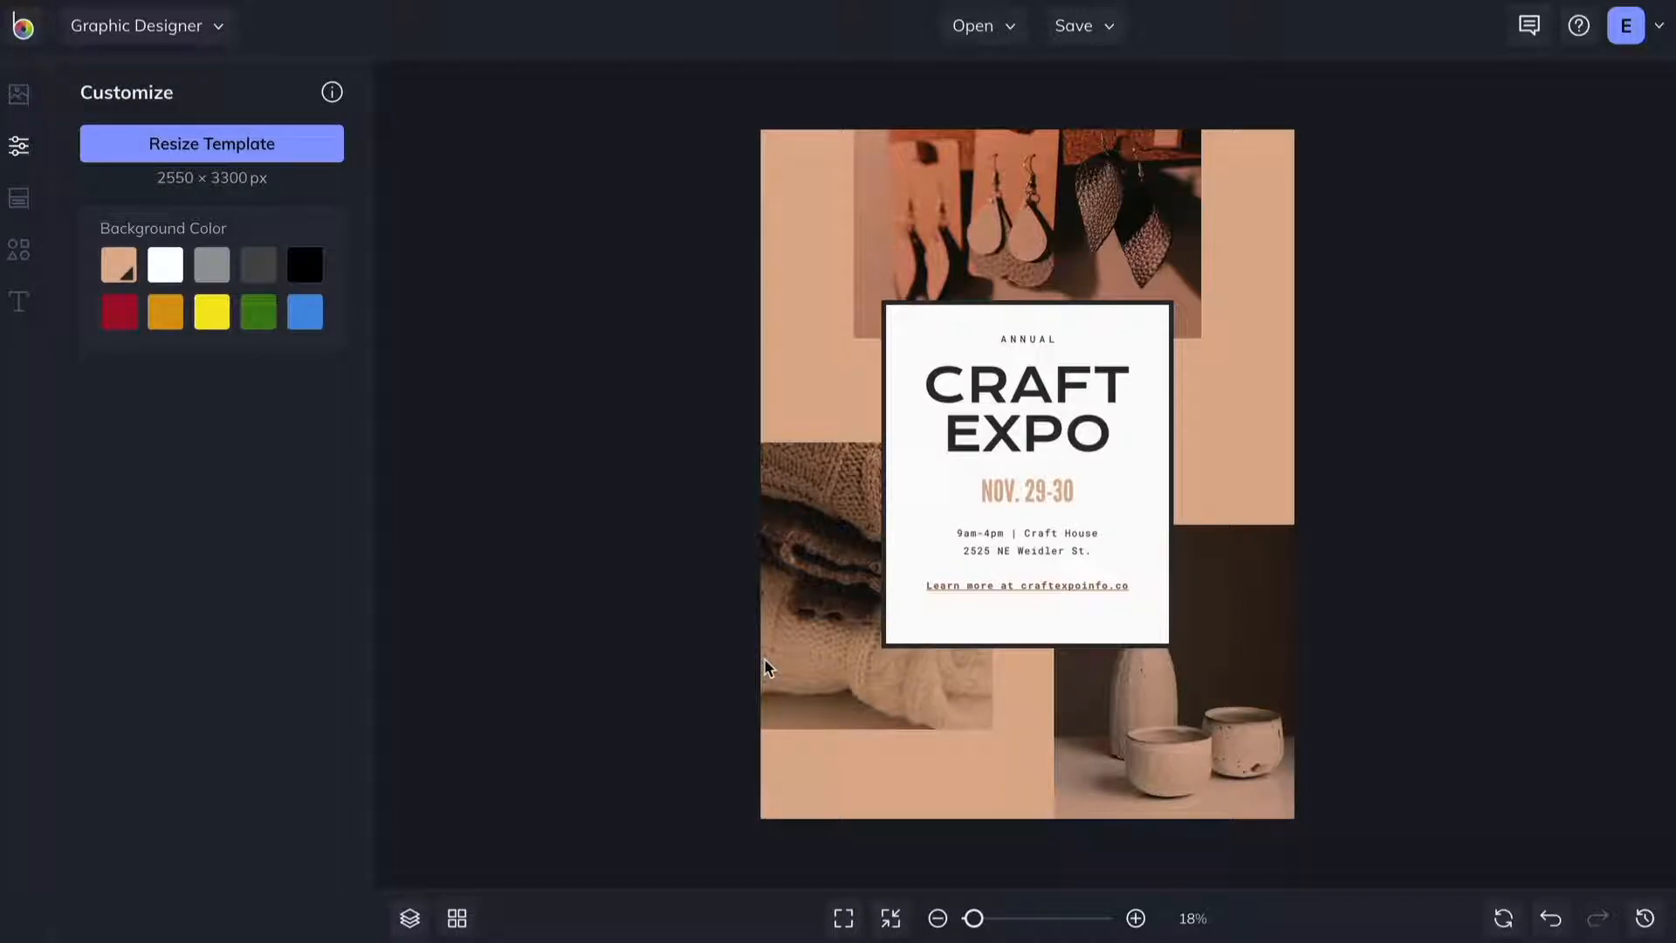
# Slightly reposition the earrings image, the title text and the white box, and change the date to "JUNE 7-10".
pyautogui.moveTo(1014, 257)
pyautogui.mouseDown()
pyautogui.moveTo(939, 242)
pyautogui.moveTo(999, 255)
pyautogui.mouseUp()
pyautogui.moveTo(1020, 414); pyautogui.dragTo(1019, 416)
pyautogui.moveTo(1131, 316)
pyautogui.mouseDown()
pyautogui.moveTo(1163, 359)
pyautogui.moveTo(1138, 330)
pyautogui.mouseUp()
pyautogui.doubleClick(1032, 490)
pyautogui.write('JUNE 7-10')
# Change the white box's border color to violet-blue, and enlarge and reposition the box behind the text.
pyautogui.click(1111, 625)
pyautogui.click(1138, 646)
pyautogui.click(331, 143)
pyautogui.click(331, 240)
pyautogui.click(311, 295)
pyautogui.moveTo(571, 387); pyautogui.dragTo(584, 364)
pyautogui.moveTo(367, 527)
pyautogui.mouseDown()
pyautogui.moveTo(602, 527)
pyautogui.moveTo(546, 528)
pyautogui.mouseUp()
pyautogui.click(710, 530)
pyautogui.moveTo(1028, 288); pyautogui.dragTo(1028, 218)
pyautogui.moveTo(1074, 279); pyautogui.dragTo(1130, 307)
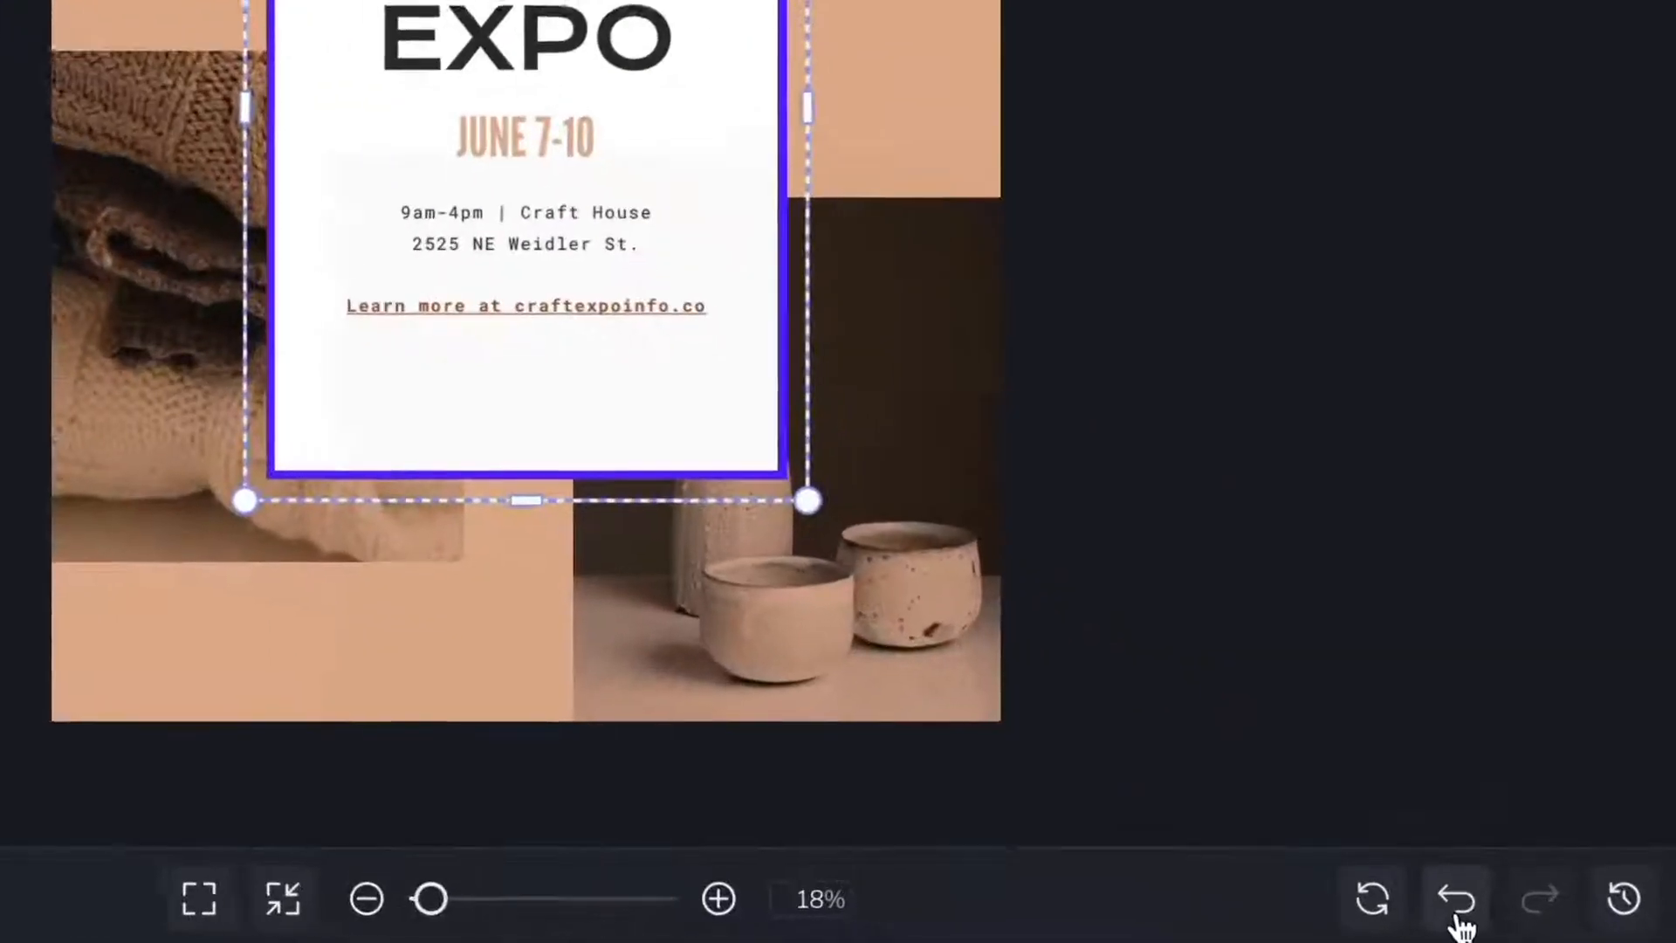
# Undo and redo the last box change, revert the history to Edit Text, and reapply every change through the final Move Graphic.
pyautogui.click(1549, 920)
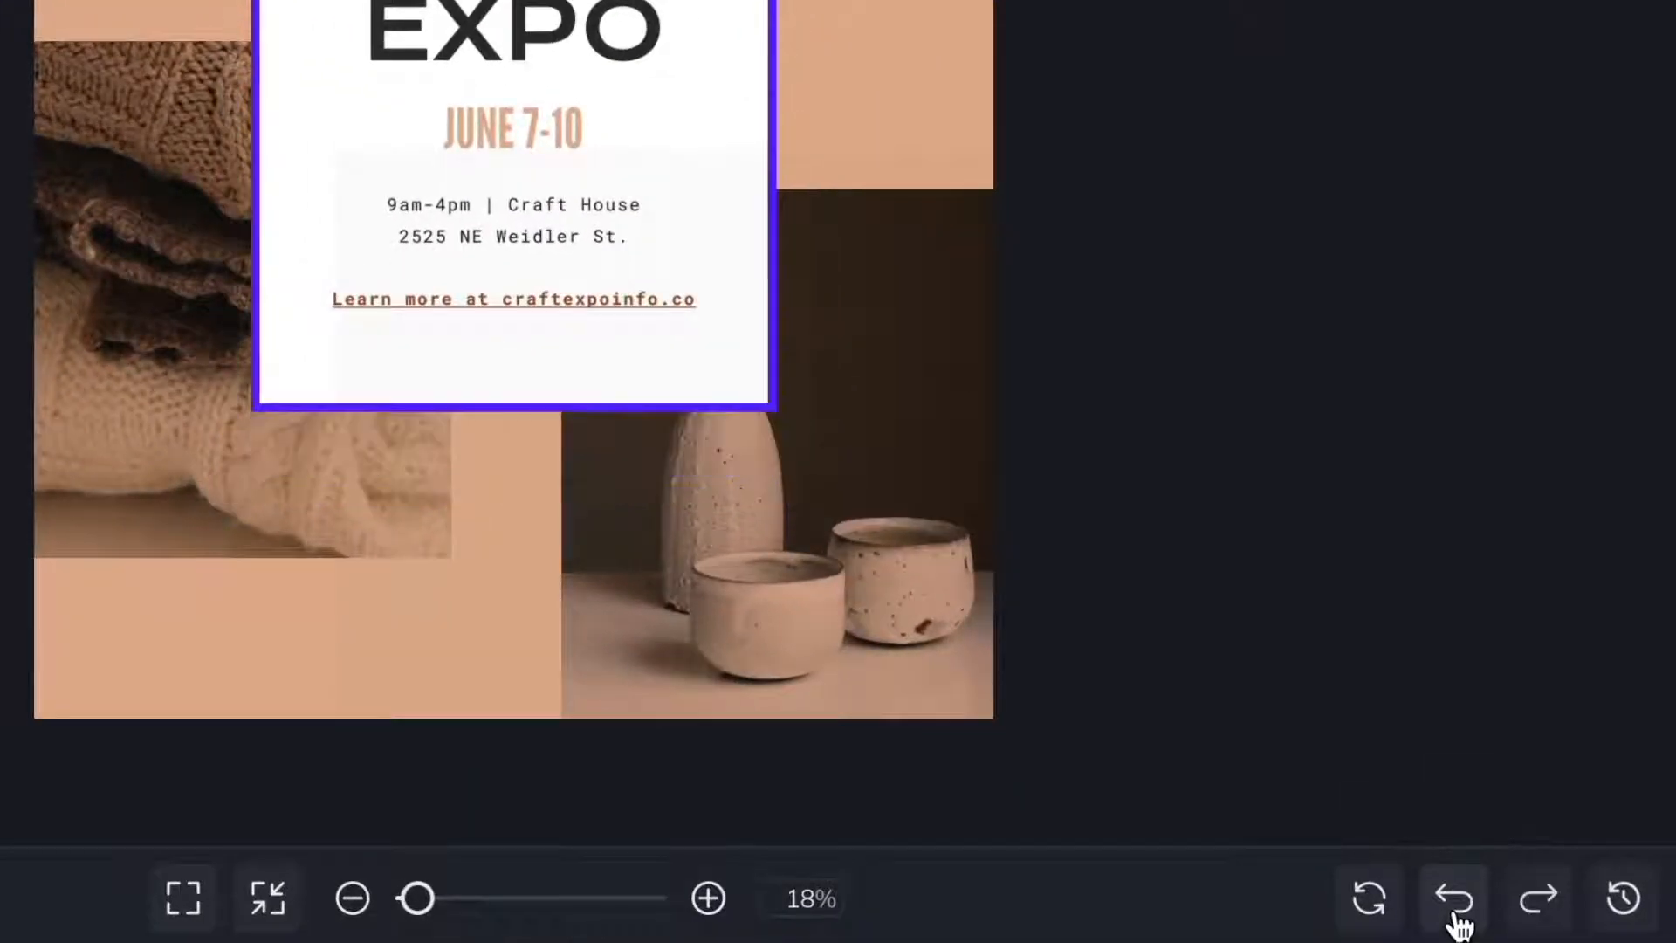
pyautogui.click(1541, 914)
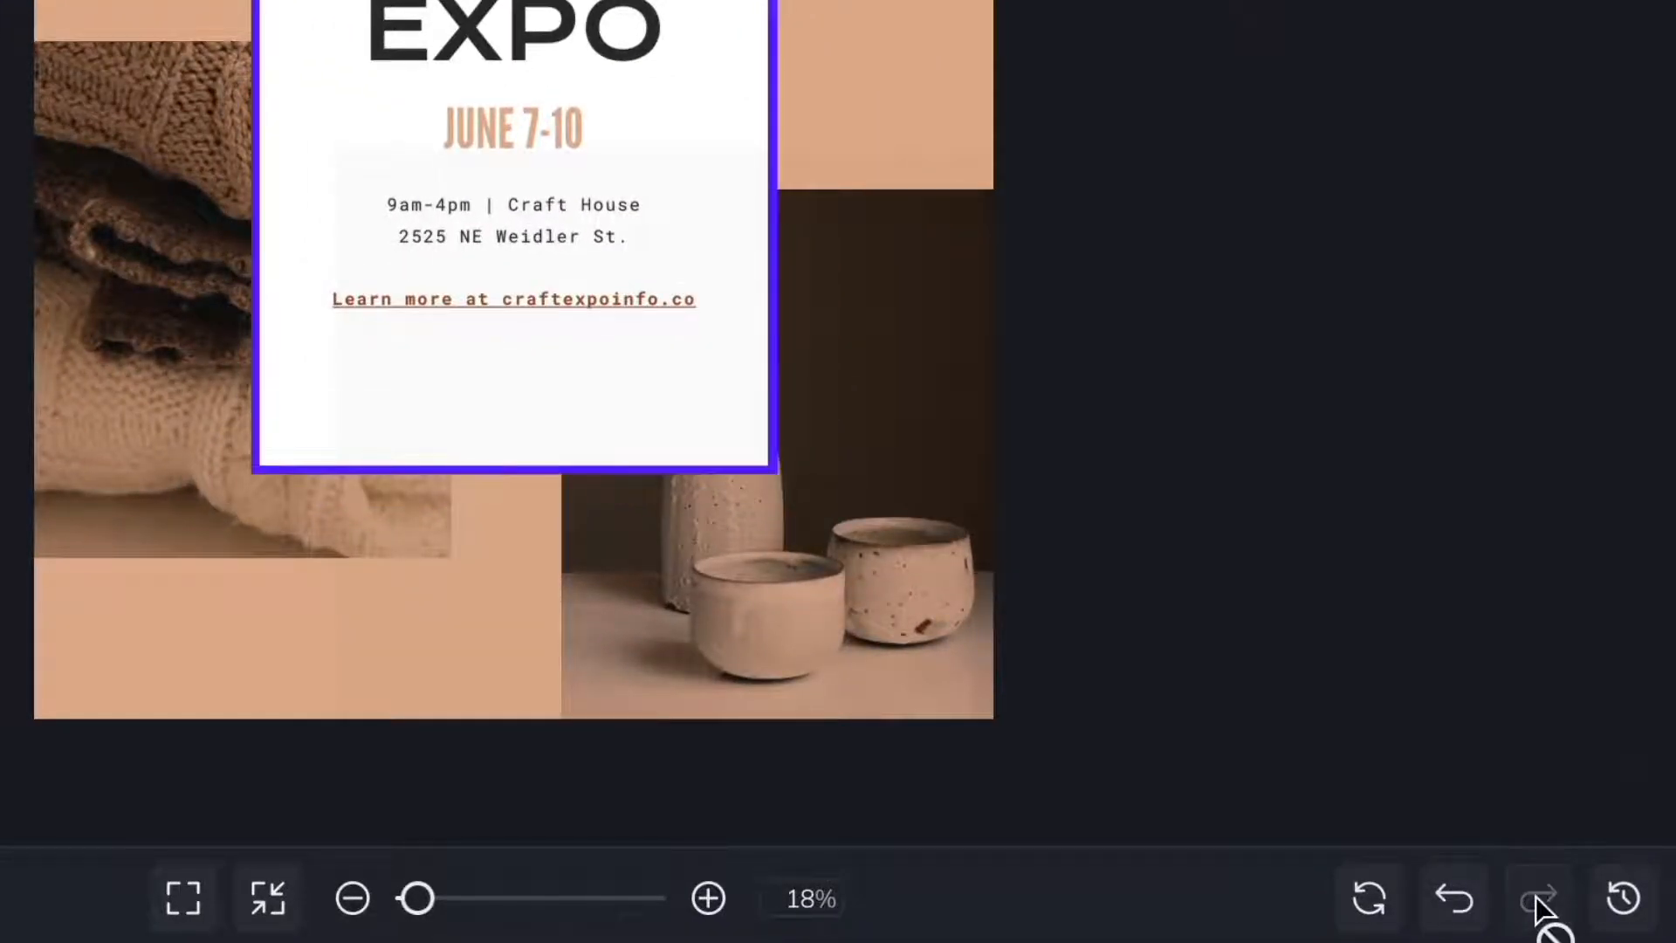
pyautogui.click(1626, 901)
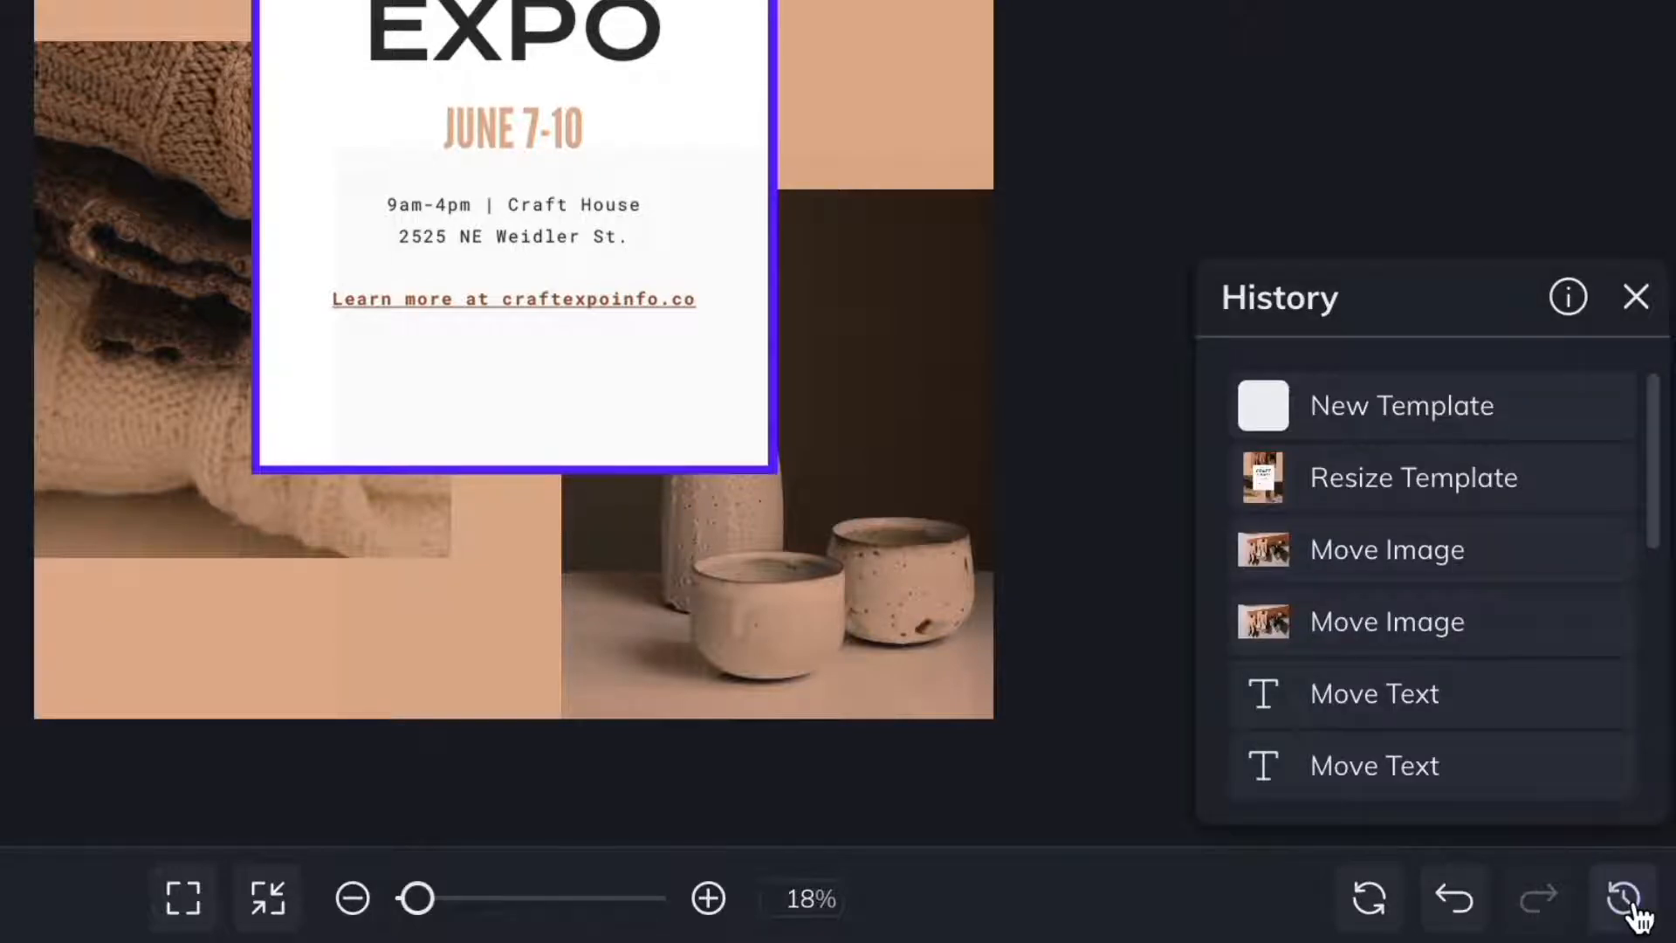
pyautogui.scroll(-5, 1496, 524)
pyautogui.click(1496, 479)
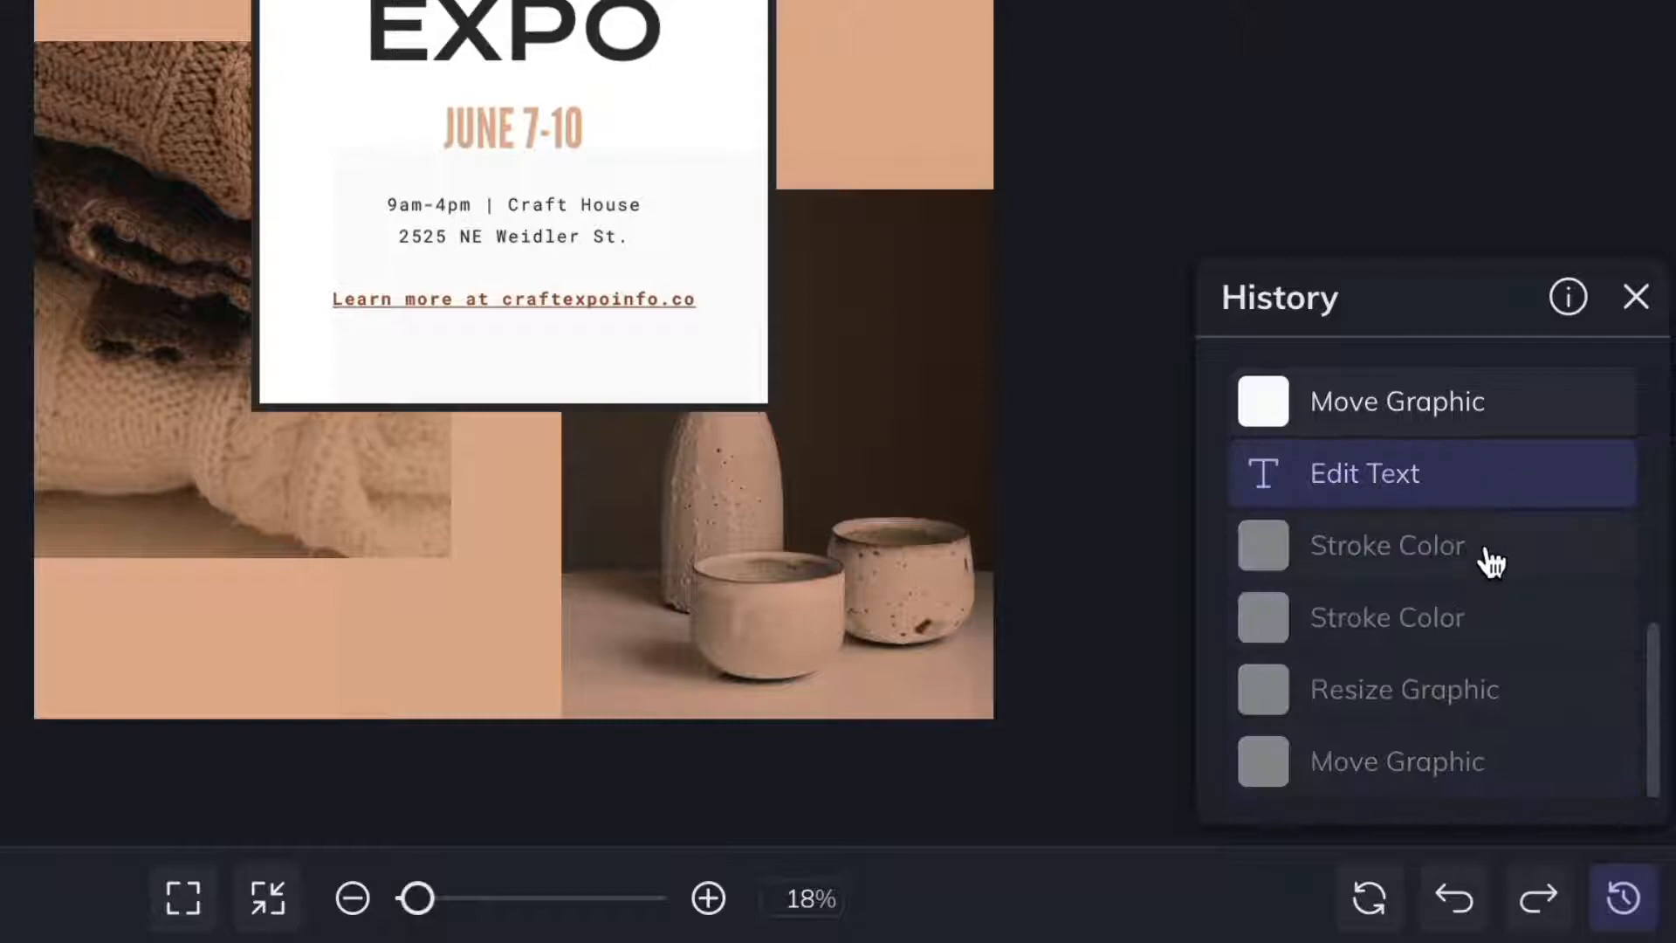
pyautogui.click(1489, 559)
pyautogui.click(1487, 625)
pyautogui.click(1487, 690)
pyautogui.click(1485, 761)
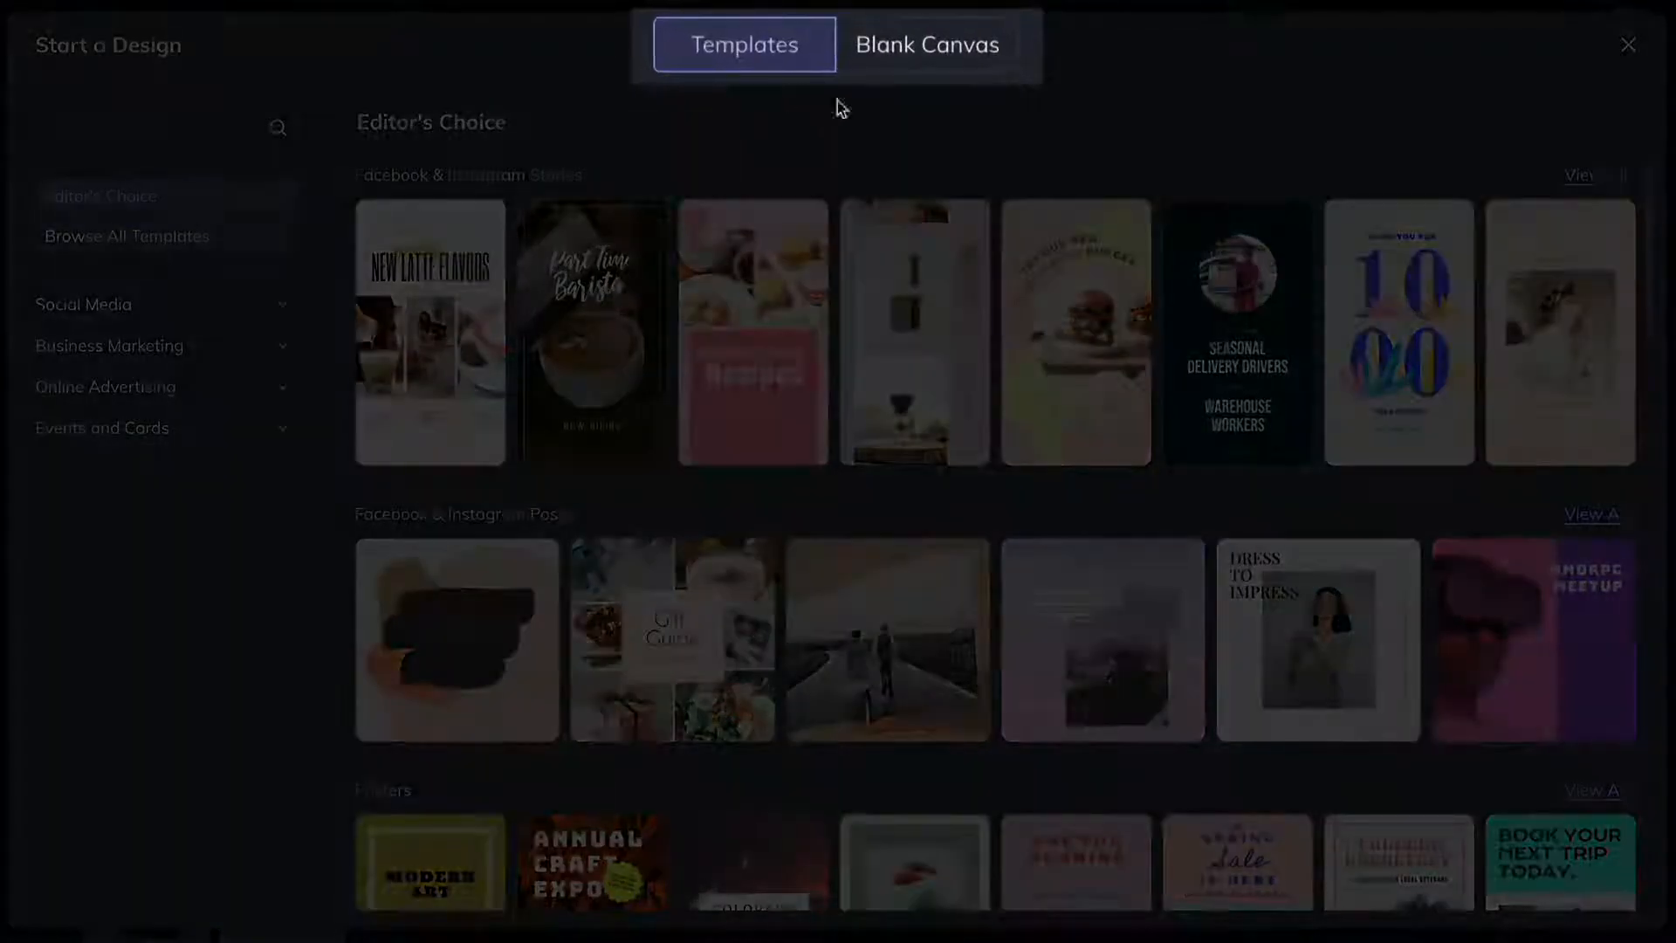
# Browse the blank canvas presets in the Social Media, Print and Online Advertising groups.
pyautogui.click(916, 68)
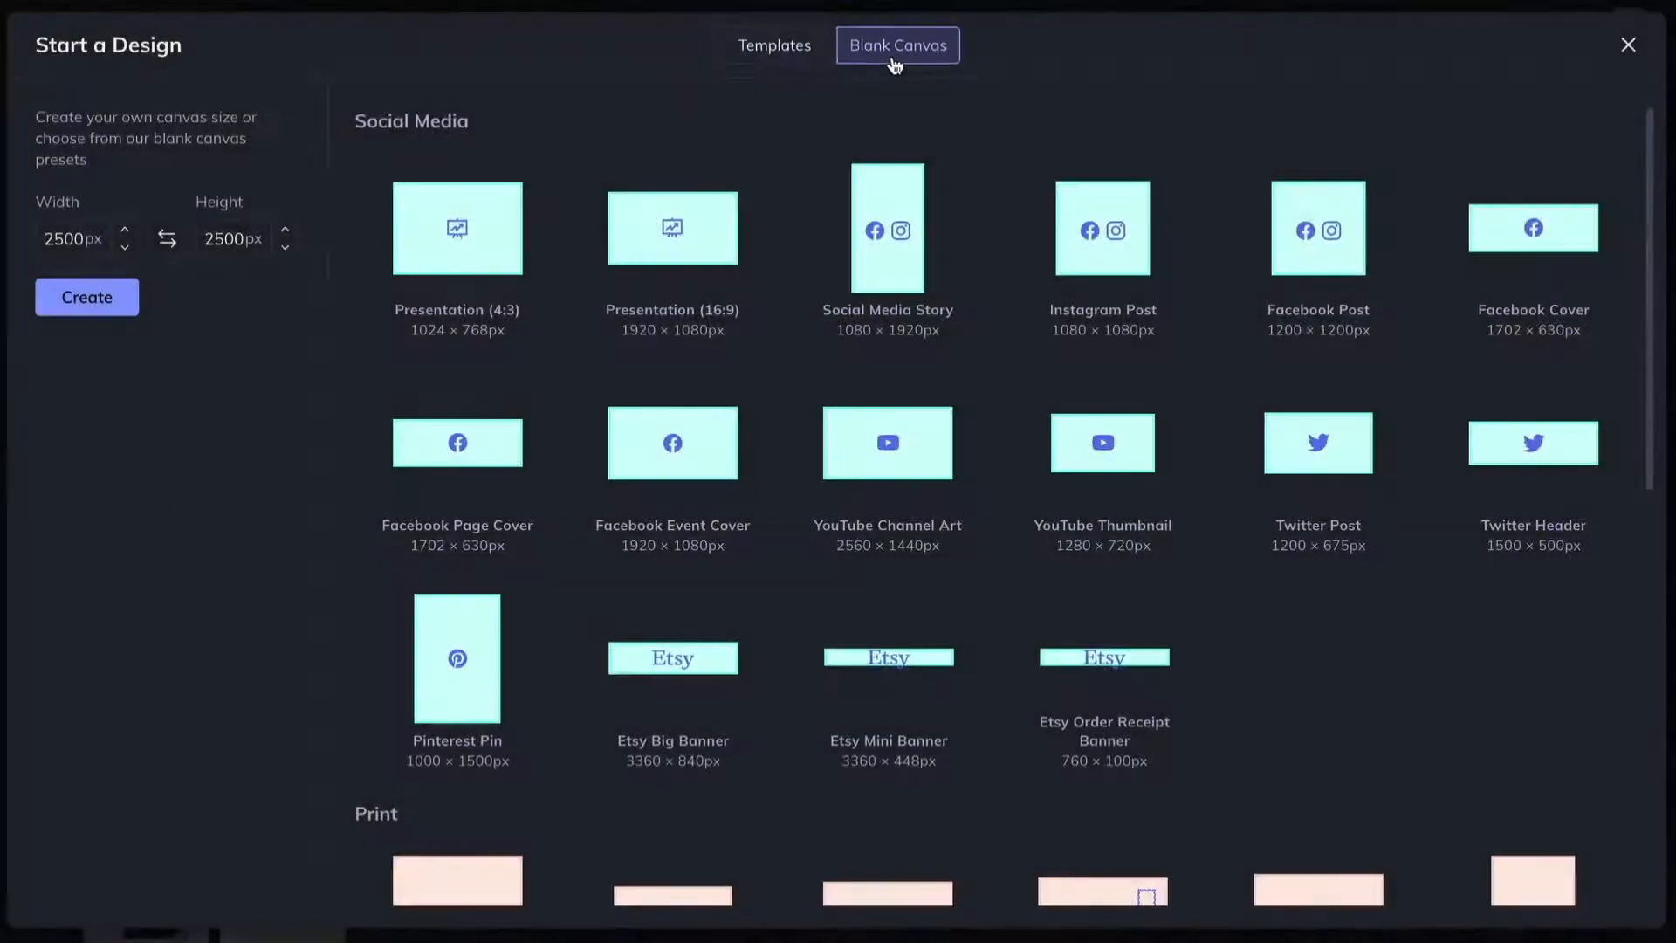
pyautogui.click(1629, 44)
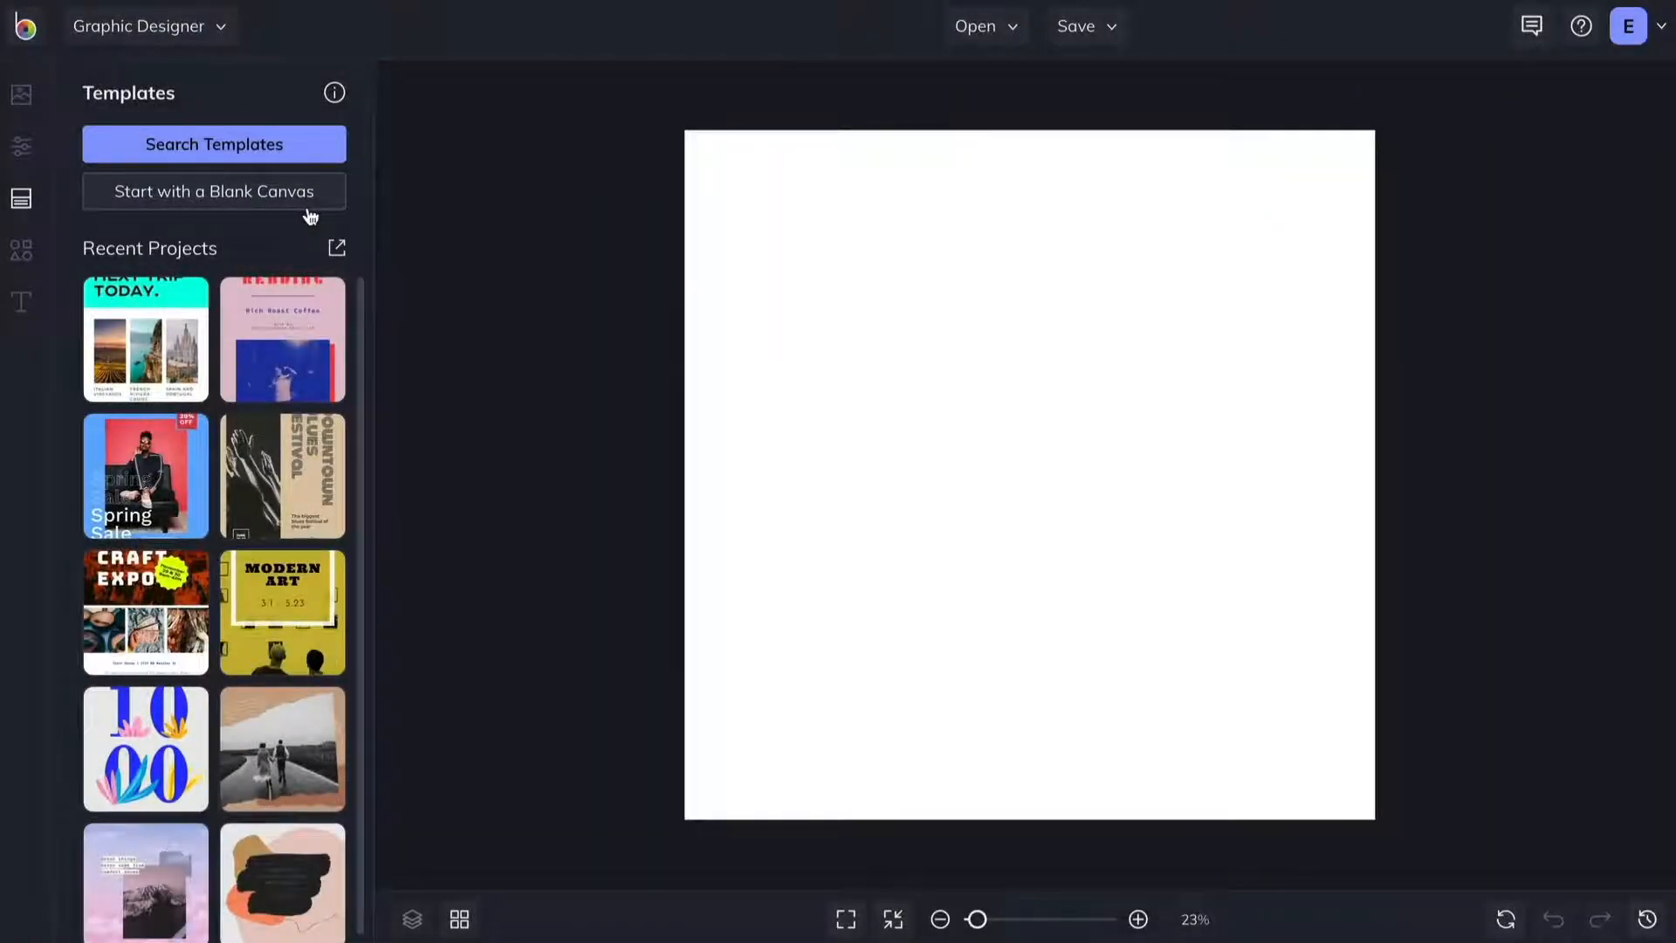
pyautogui.click(308, 206)
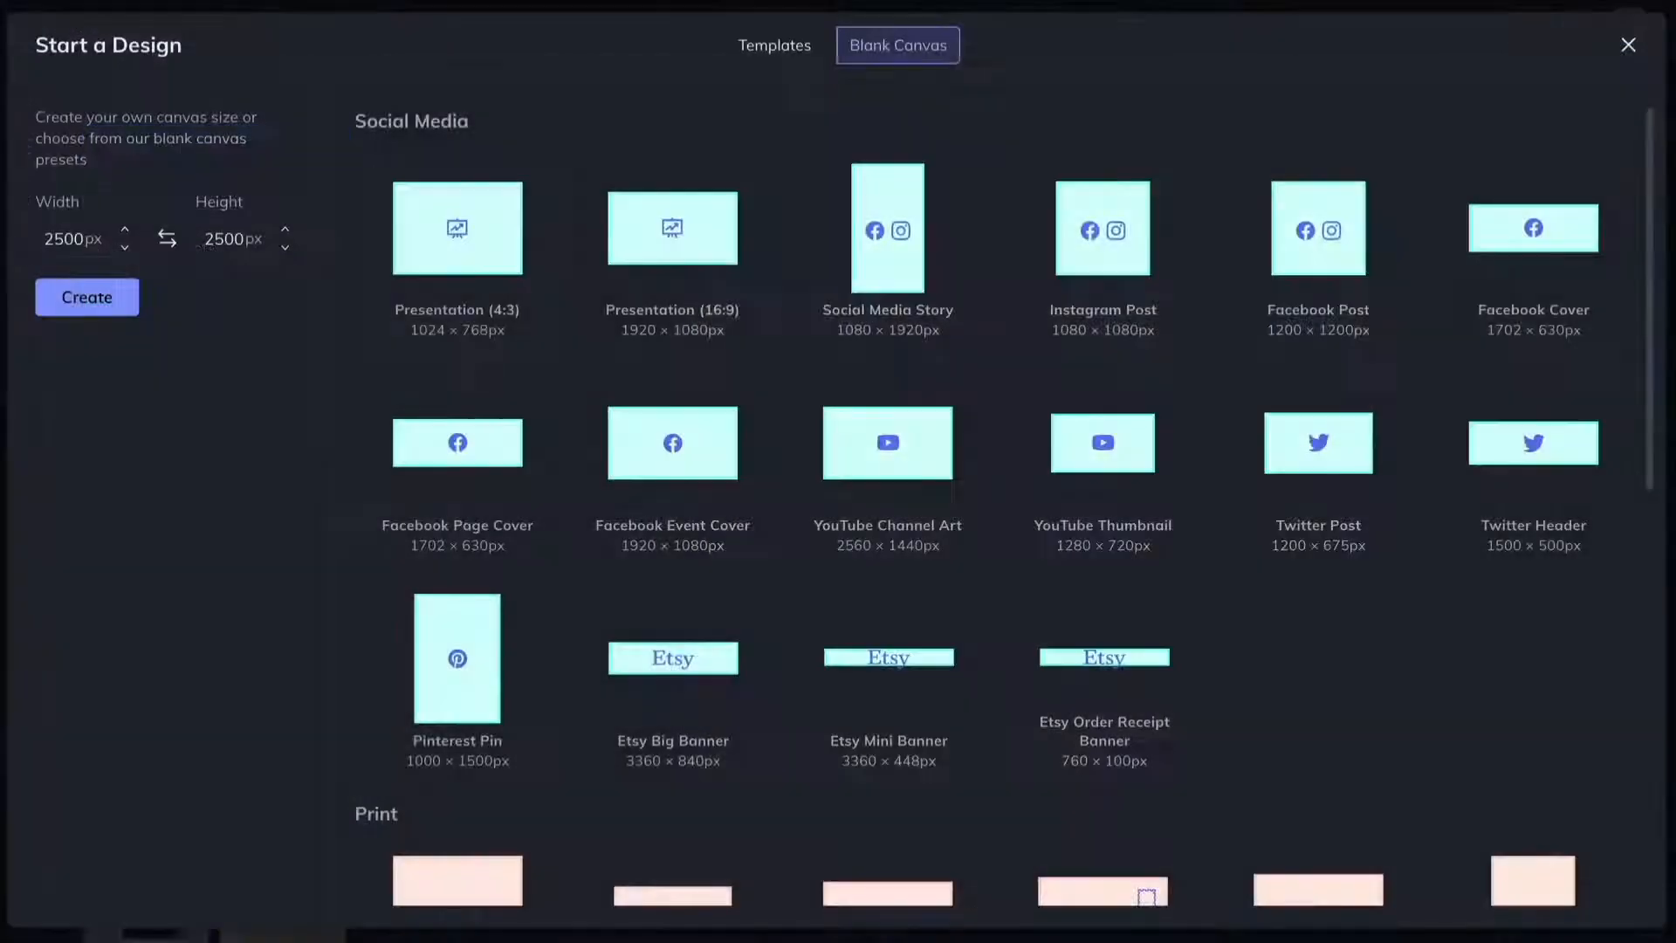
pyautogui.scroll(-3, 977, 499)
pyautogui.scroll(-5, 977, 499)
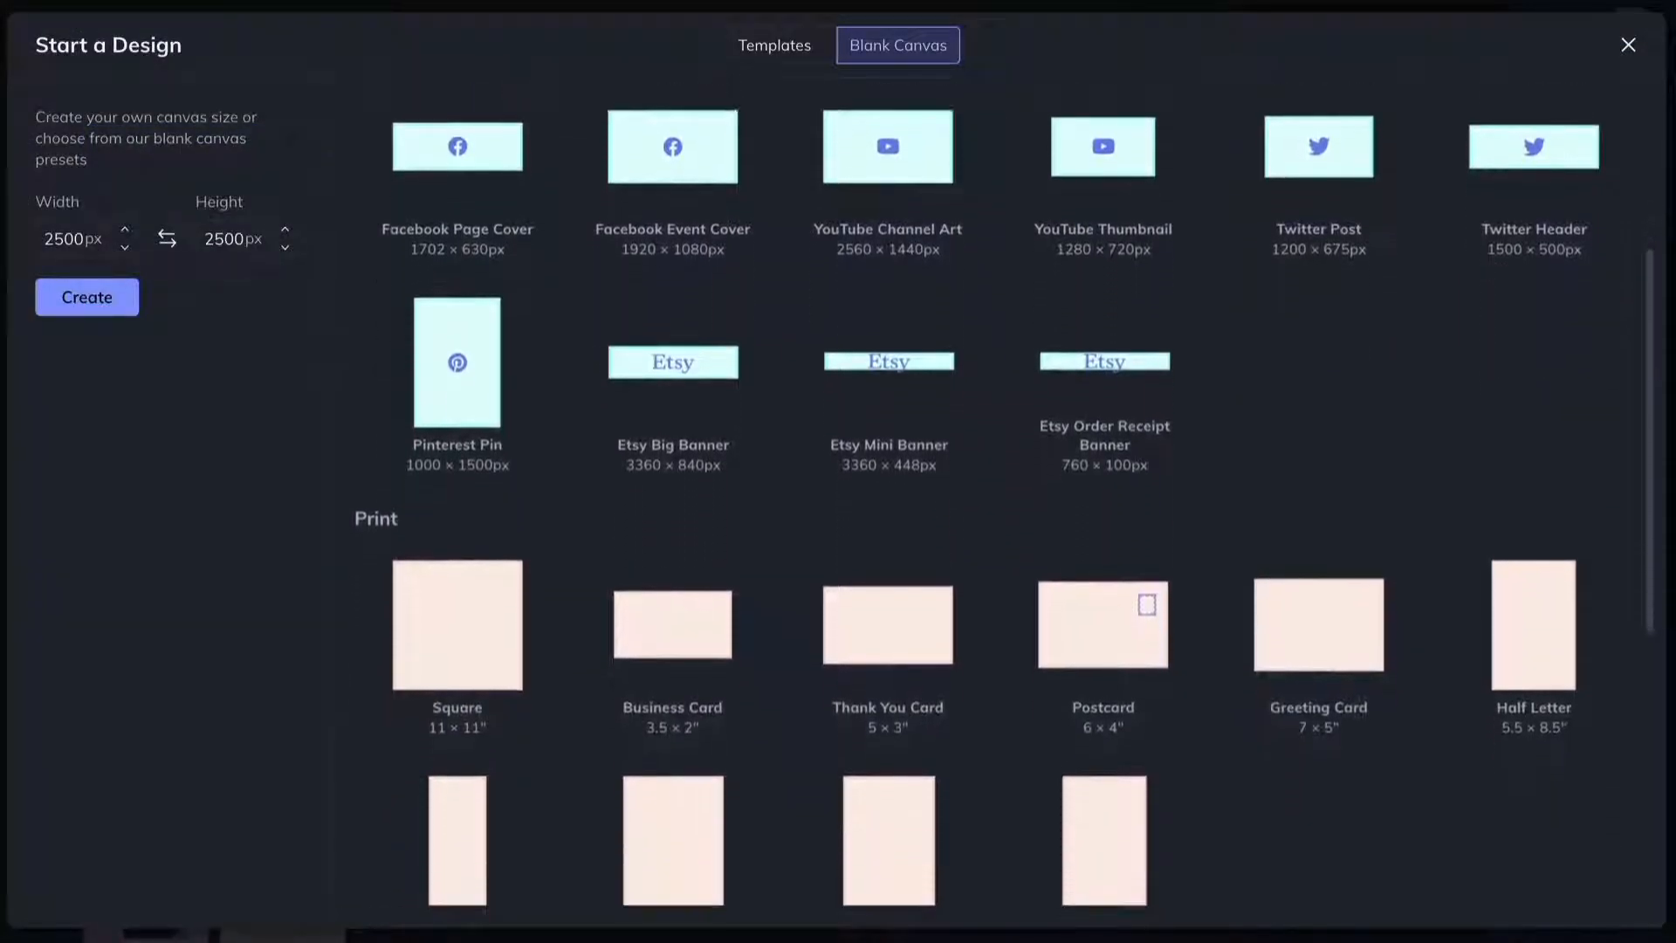
pyautogui.scroll(-3, 977, 499)
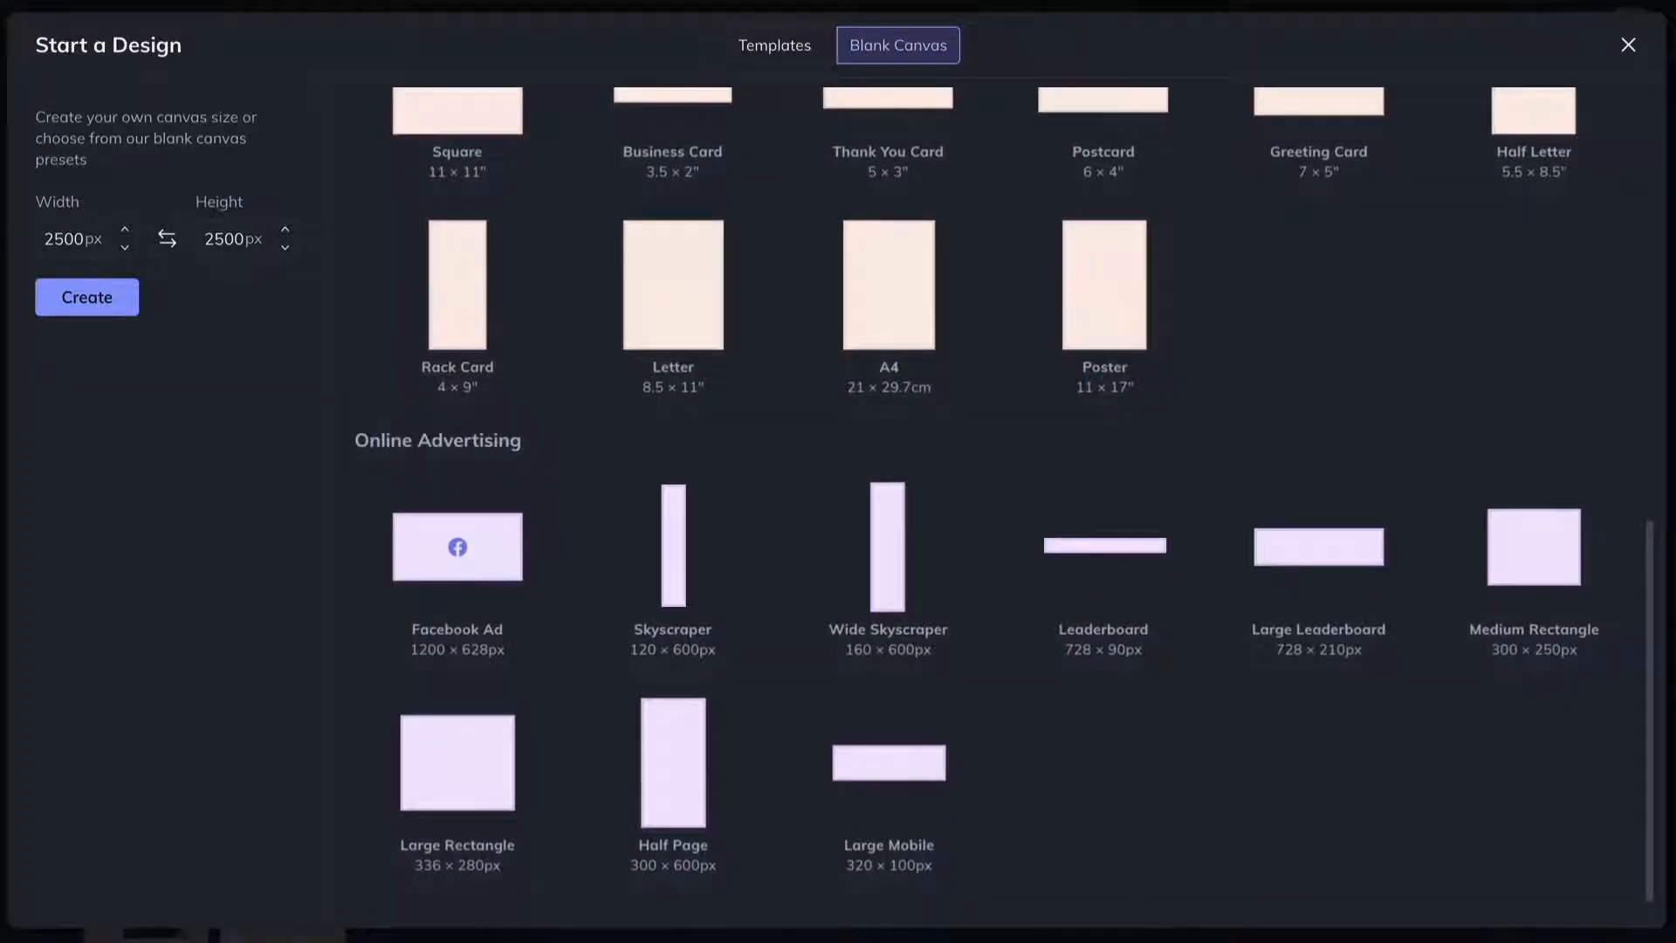
pyautogui.scroll(5, 977, 499)
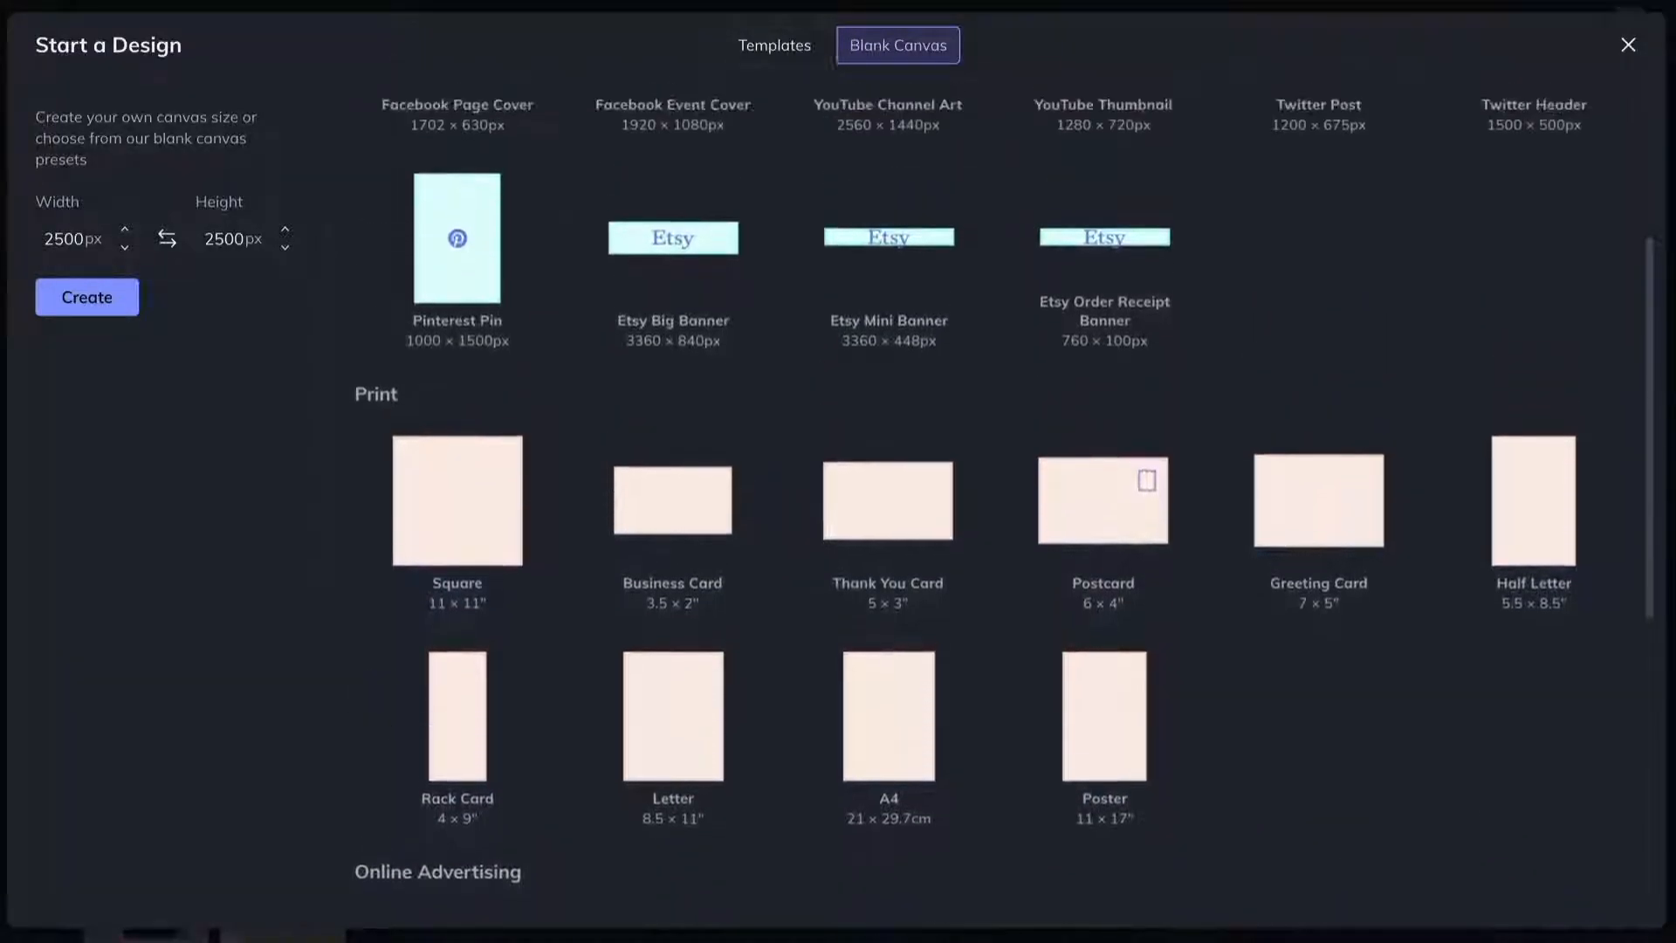
pyautogui.scroll(4, 977, 498)
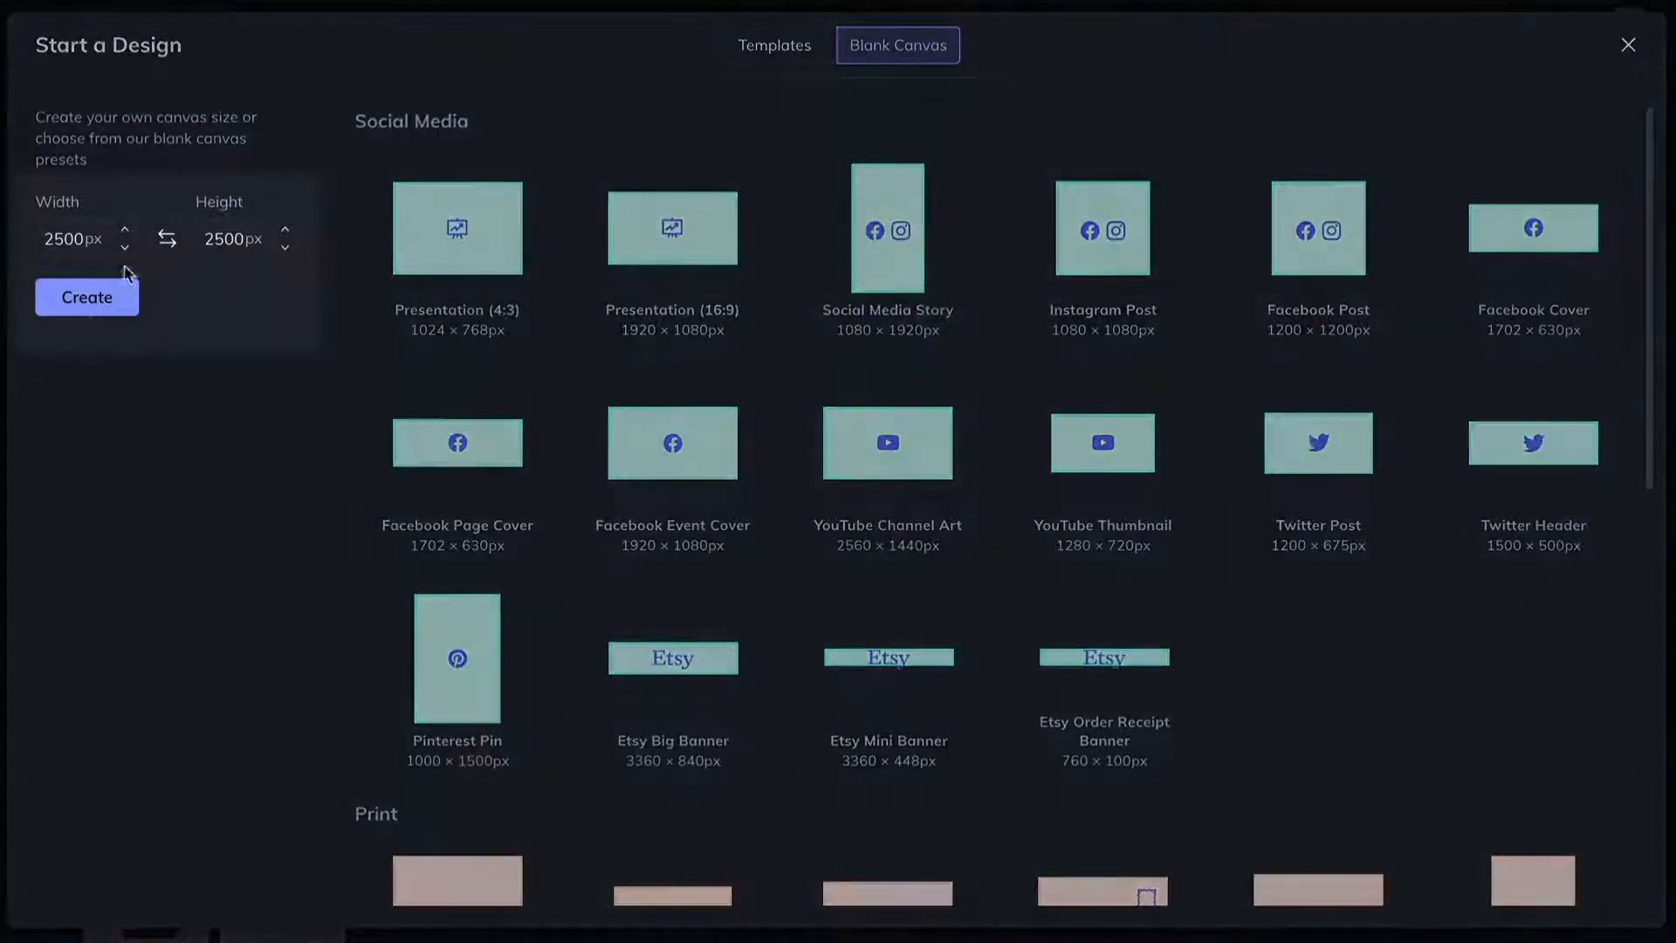
# Create a blank canvas with a custom size of 1200 × 1200 px.
pyautogui.doubleClick(74, 236)
pyautogui.write('1200')
pyautogui.doubleClick(222, 238)
pyautogui.write('1200')
pyautogui.press('Tab')
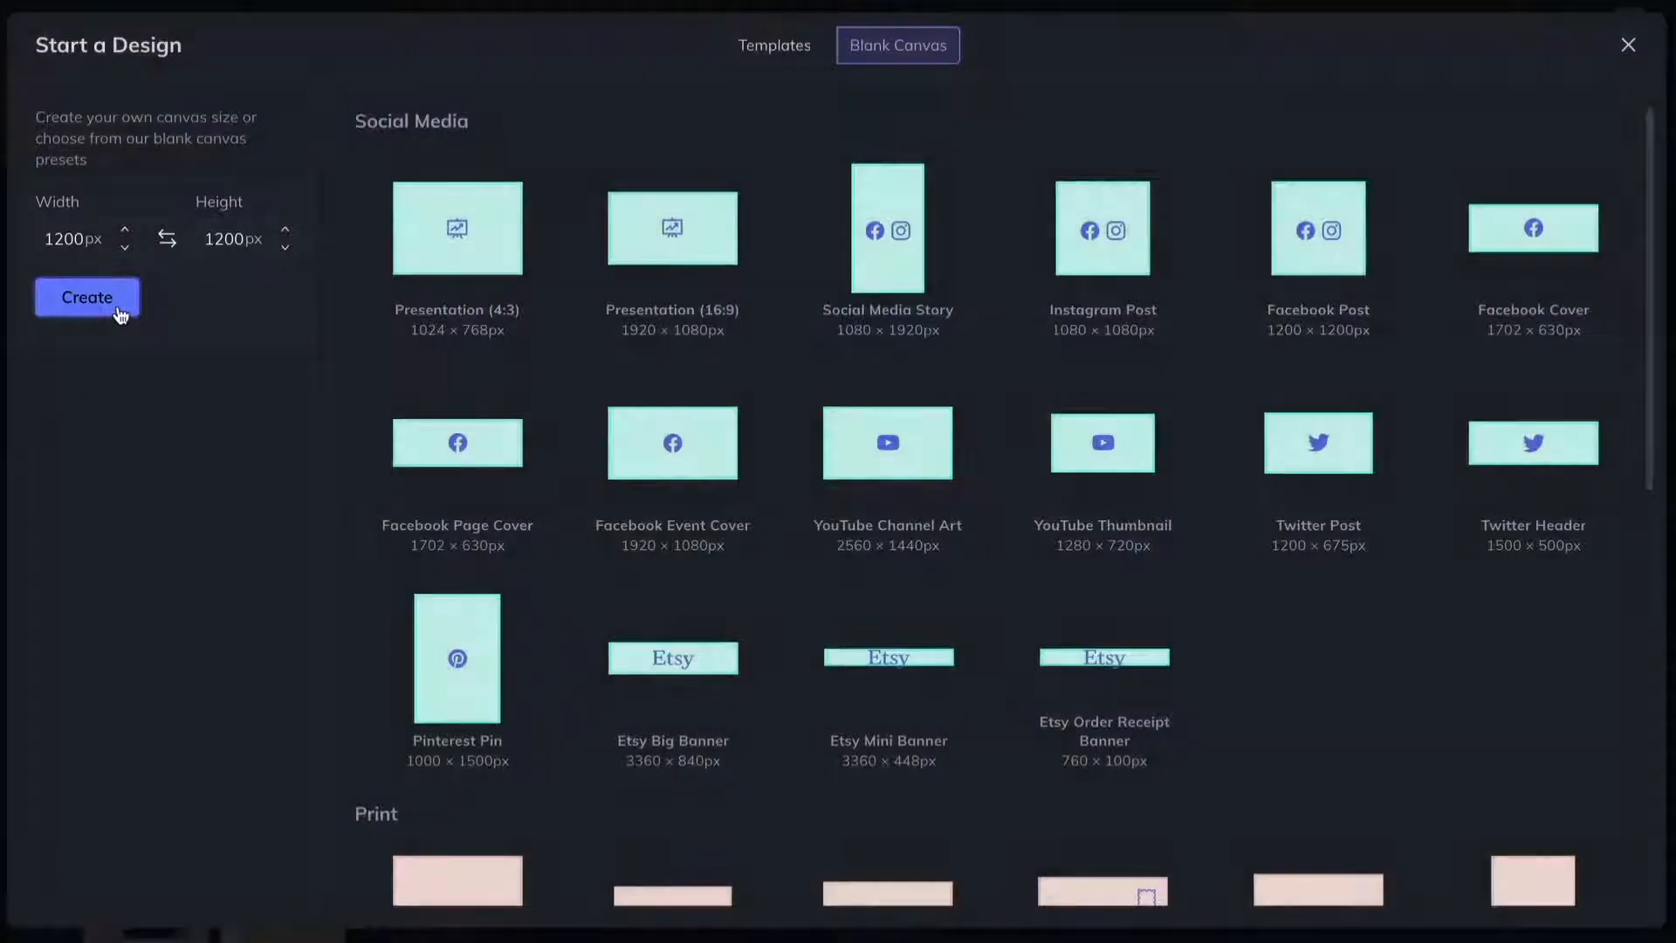
pyautogui.click(87, 298)
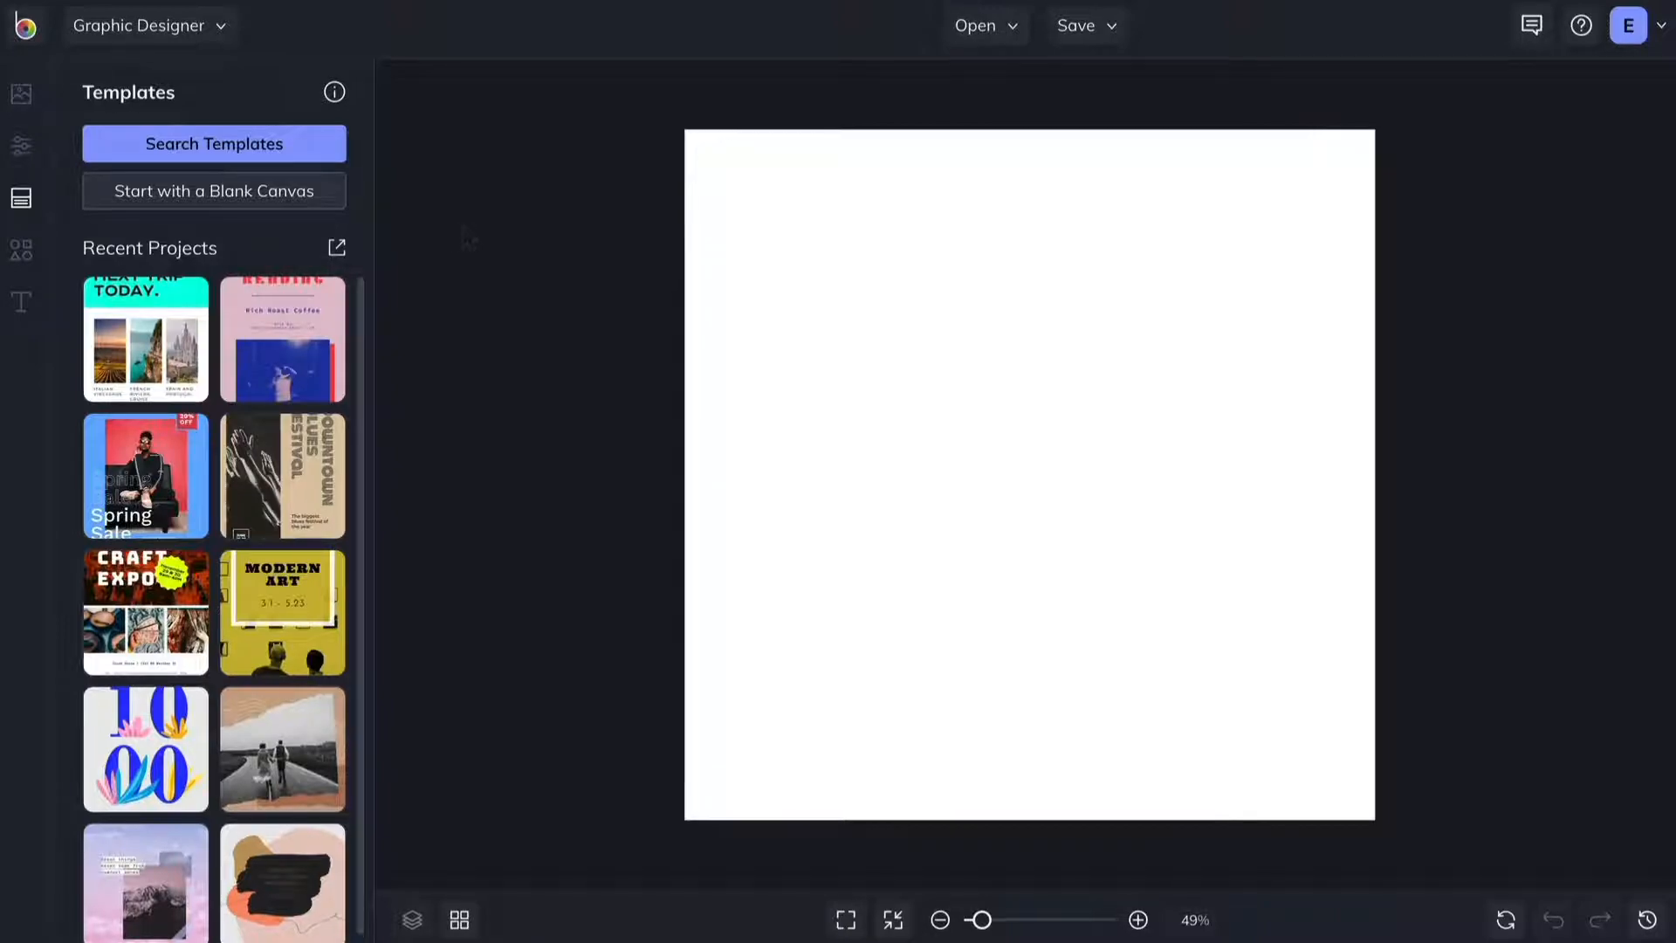
# Try the red, orange, yellow, green and blue preset colors as the canvas background.
pyautogui.click(24, 164)
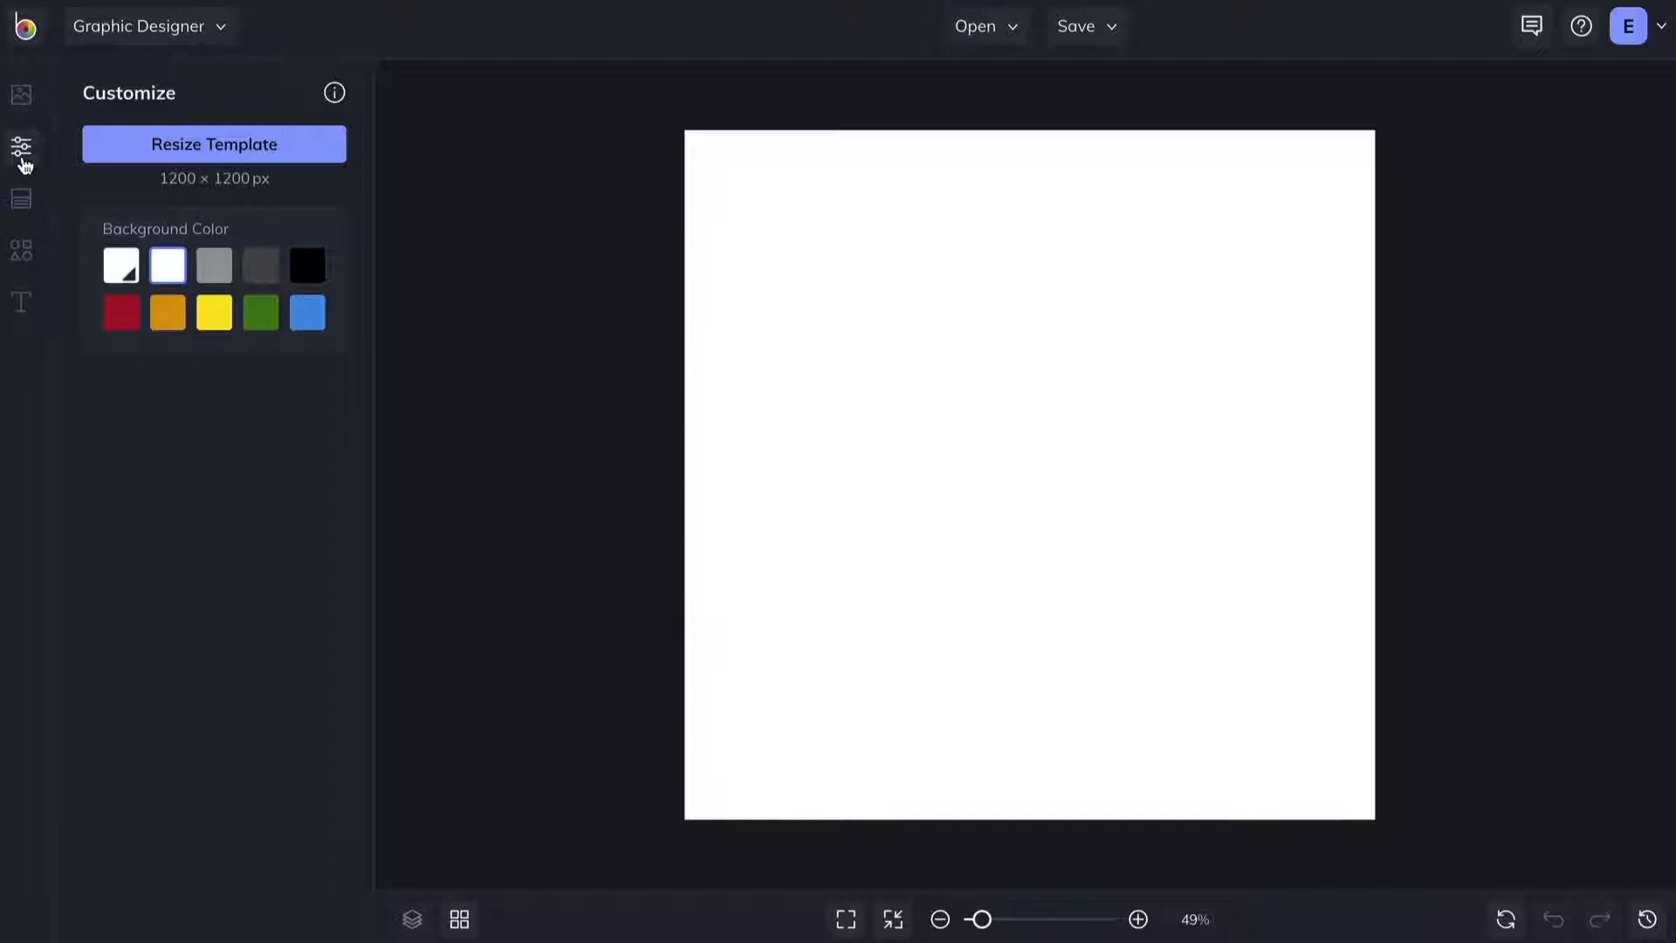
pyautogui.click(119, 314)
pyautogui.click(169, 316)
pyautogui.click(223, 323)
pyautogui.click(258, 321)
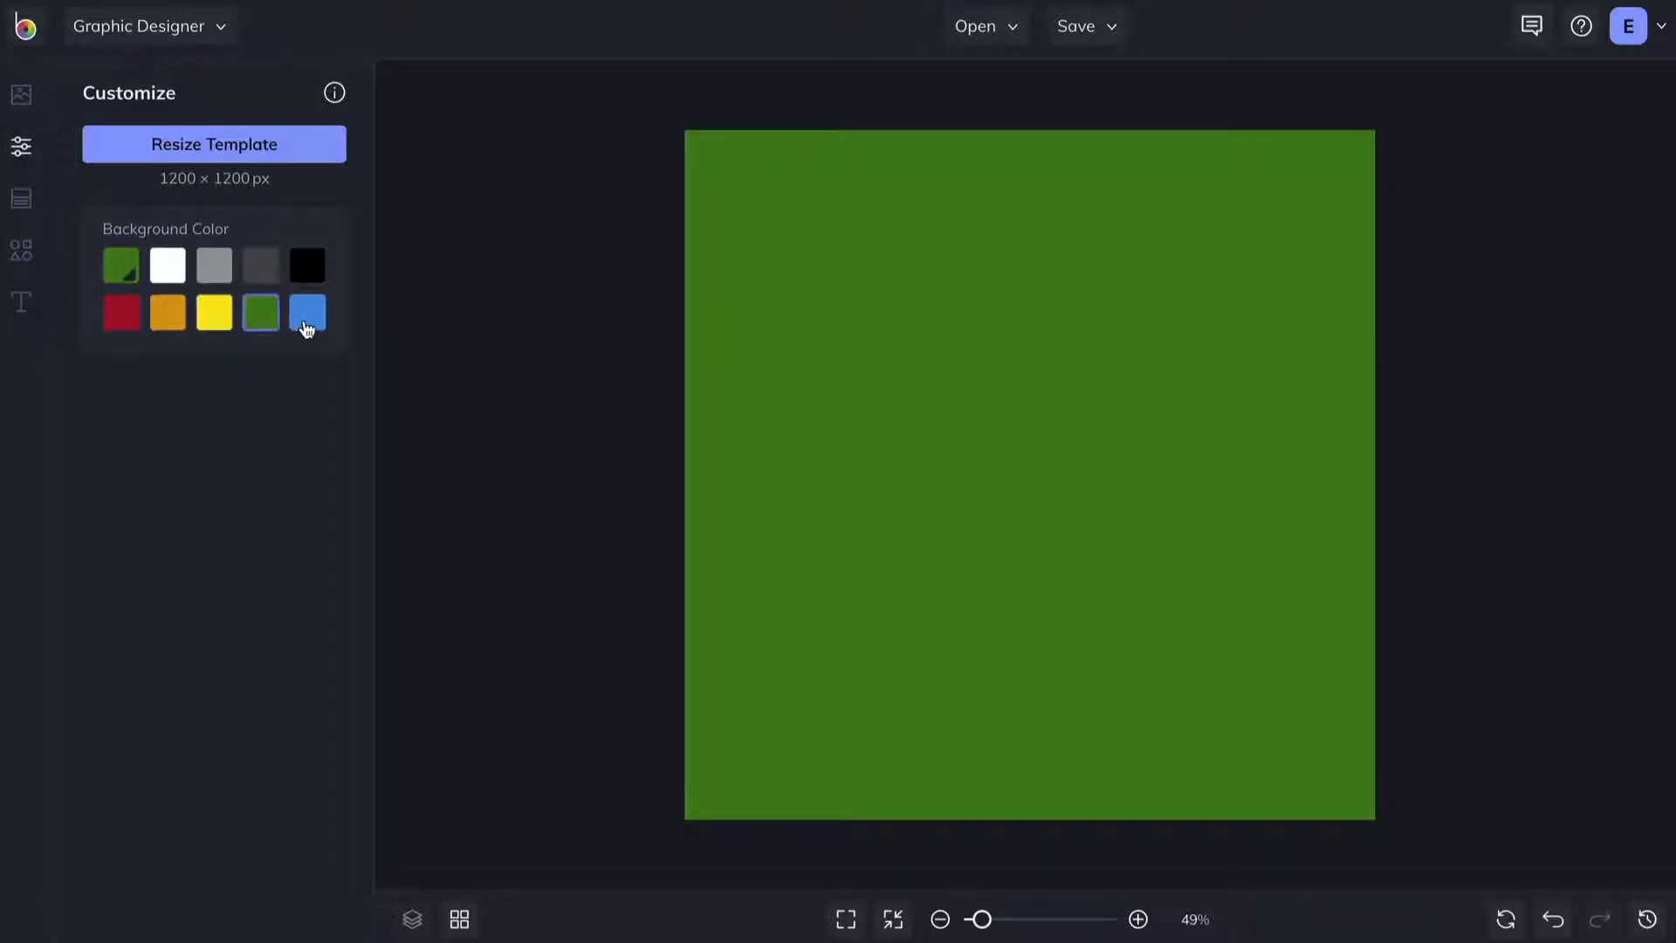
pyautogui.click(305, 328)
# Set the canvas background to the custom hex color #EAD5BD.
pyautogui.click(129, 276)
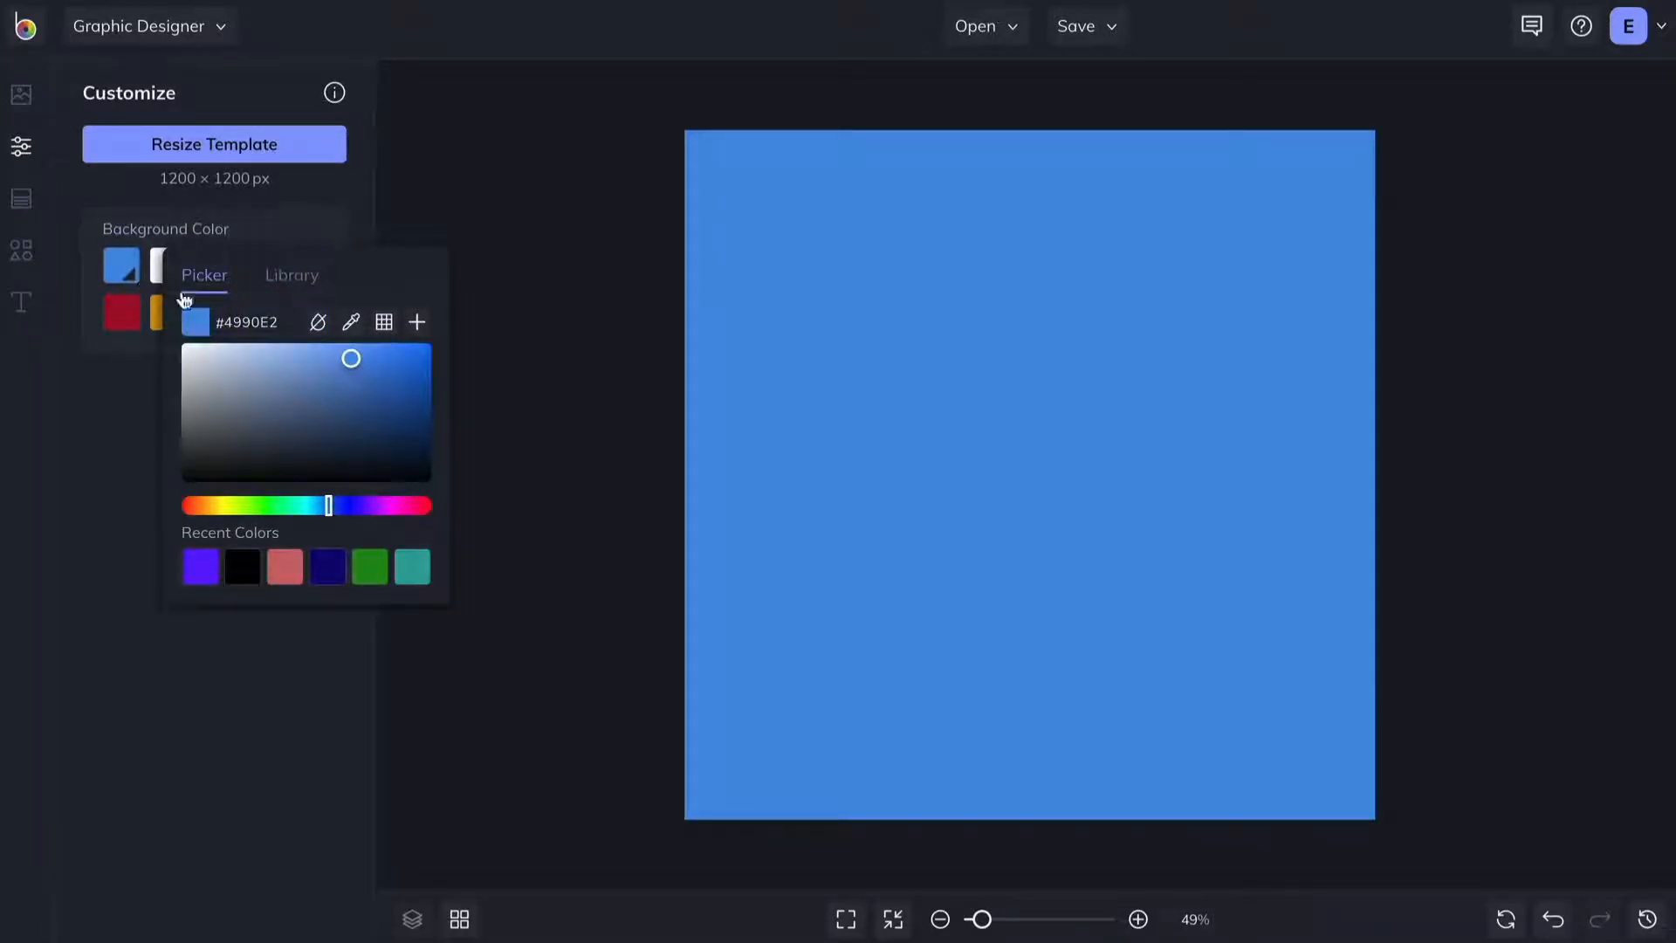
pyautogui.moveTo(221, 322); pyautogui.dragTo(404, 328)
pyautogui.write('EAD5BD')
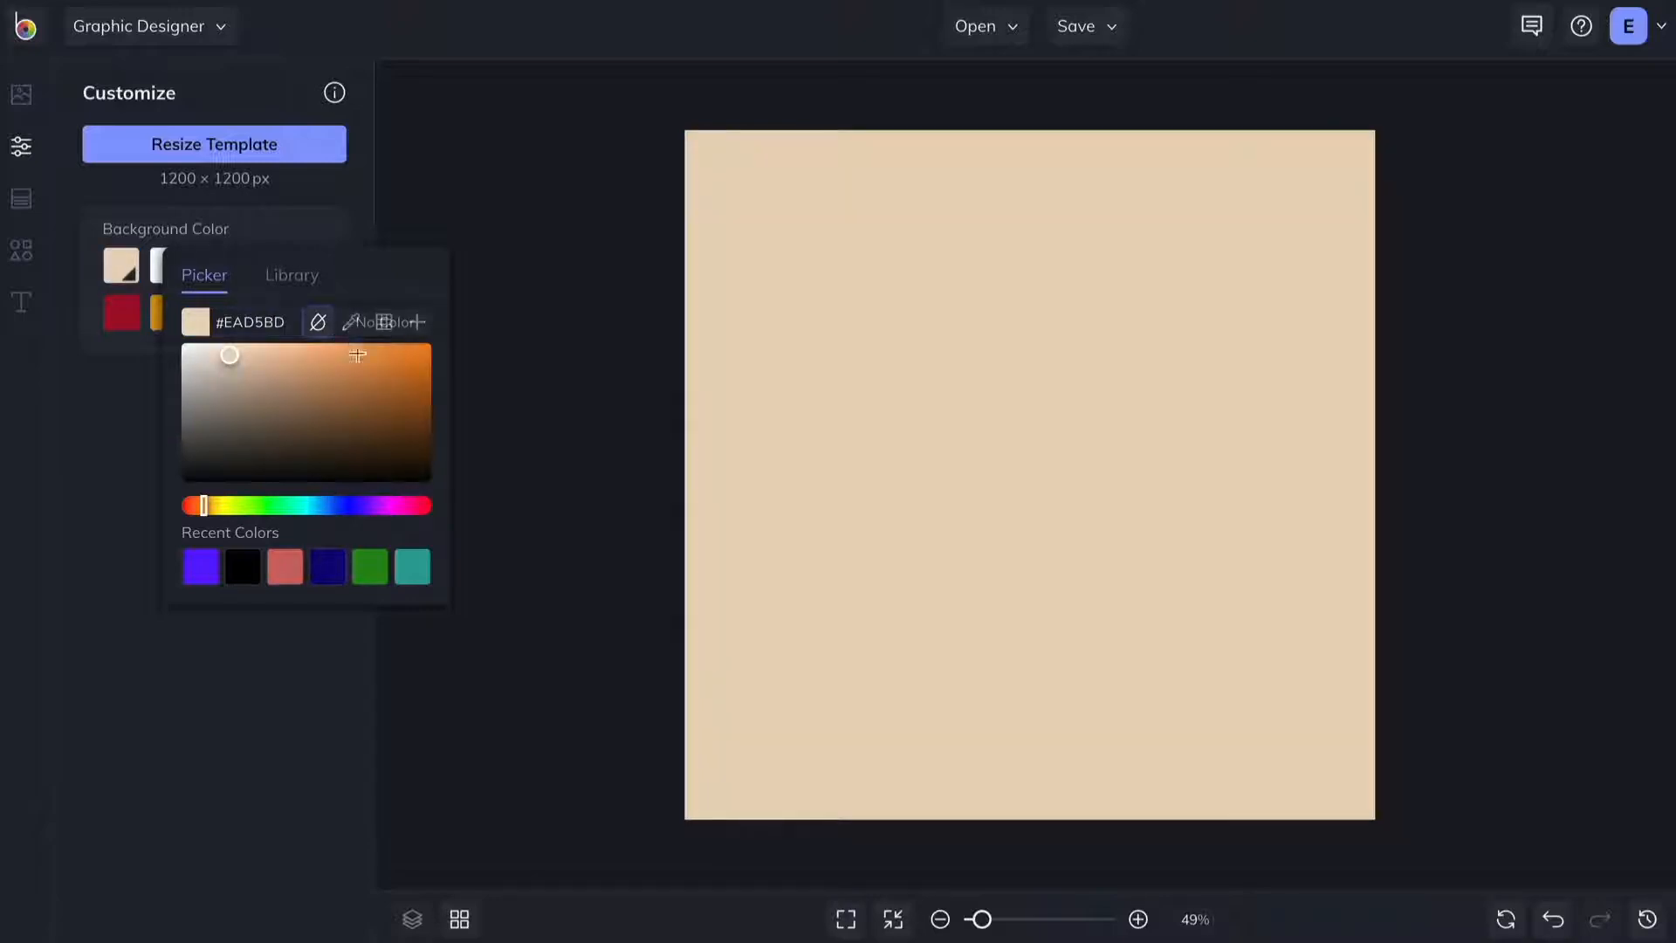
pyautogui.click(467, 447)
# Add a polygon with 8 sides and duplicate it, stacking the two octagons vertically on the canvas.
pyautogui.click(22, 256)
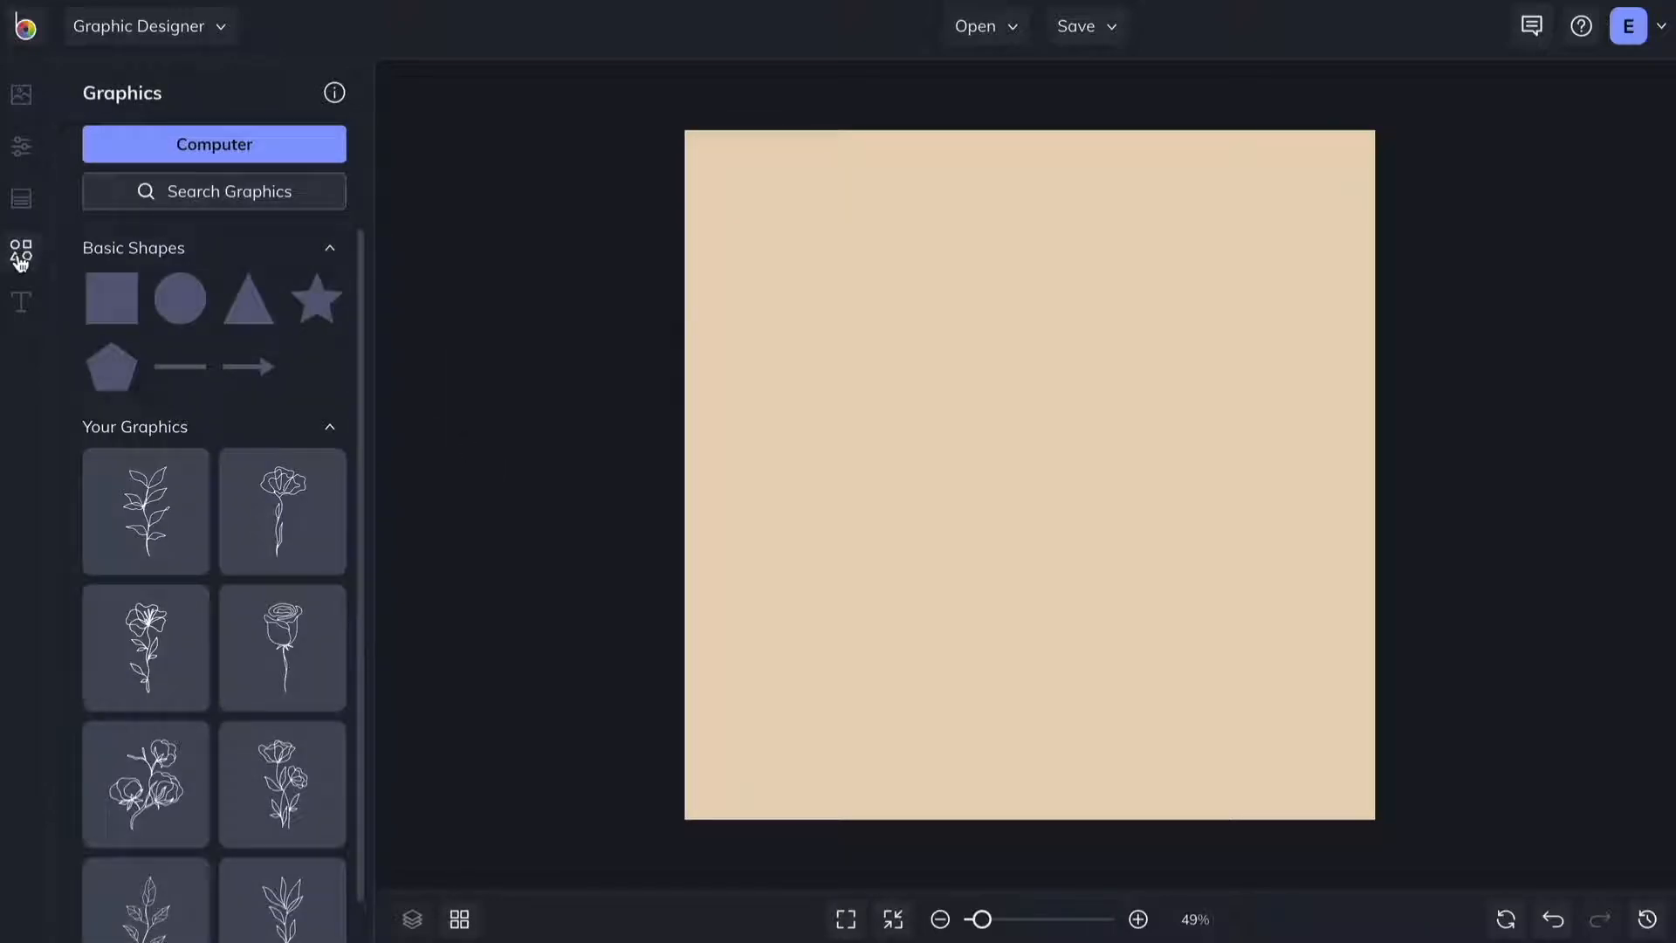
pyautogui.click(112, 382)
pyautogui.moveTo(149, 261); pyautogui.dragTo(228, 278)
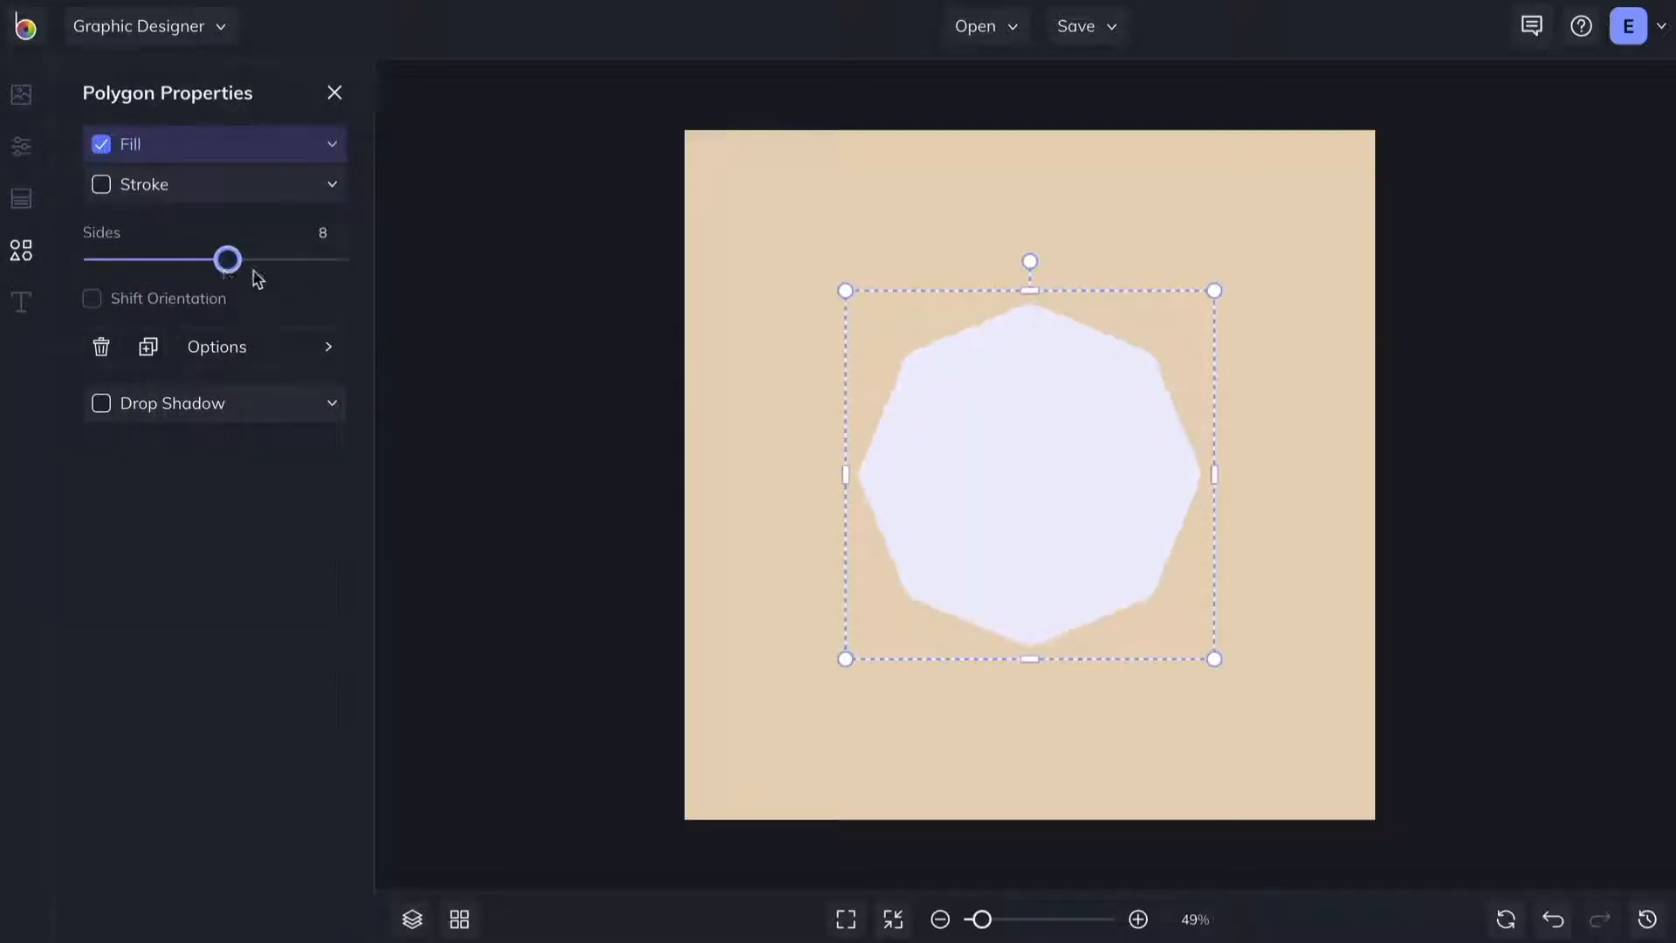
pyautogui.moveTo(1000, 495); pyautogui.dragTo(1023, 652)
pyautogui.click(156, 351)
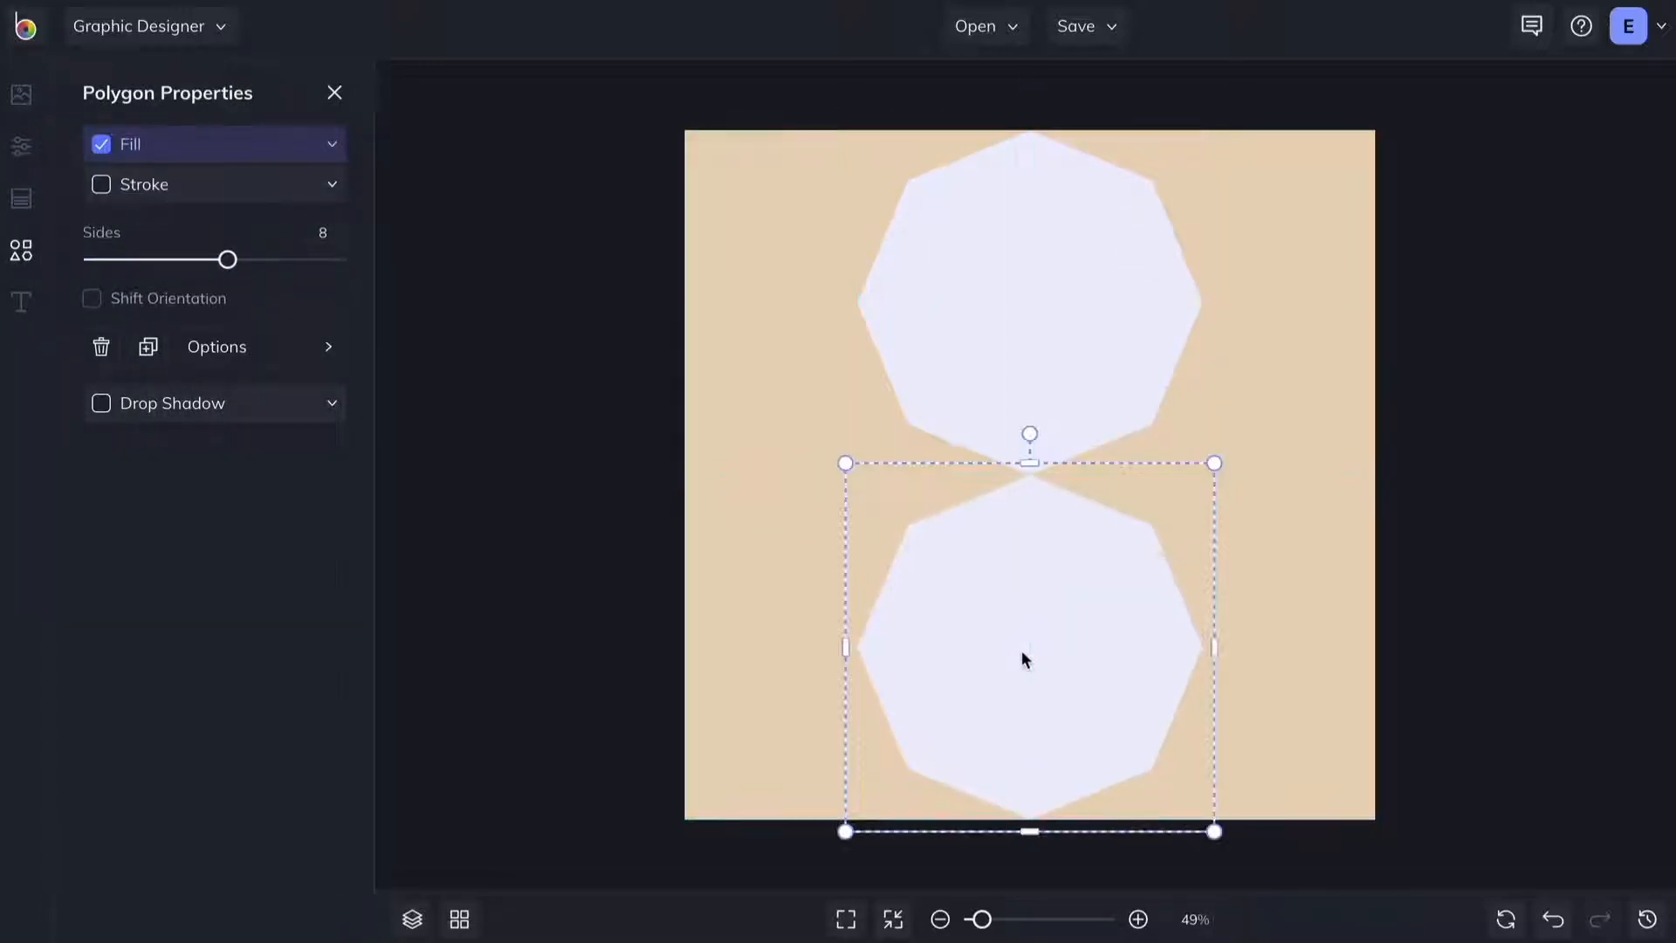
# Enlarge both octagons together and move them so they run off the canvas's right edge.
pyautogui.moveTo(1312, 727); pyautogui.dragTo(908, 227)
pyautogui.moveTo(1215, 832); pyautogui.dragTo(1301, 936)
pyautogui.moveTo(1011, 400); pyautogui.dragTo(1189, 346)
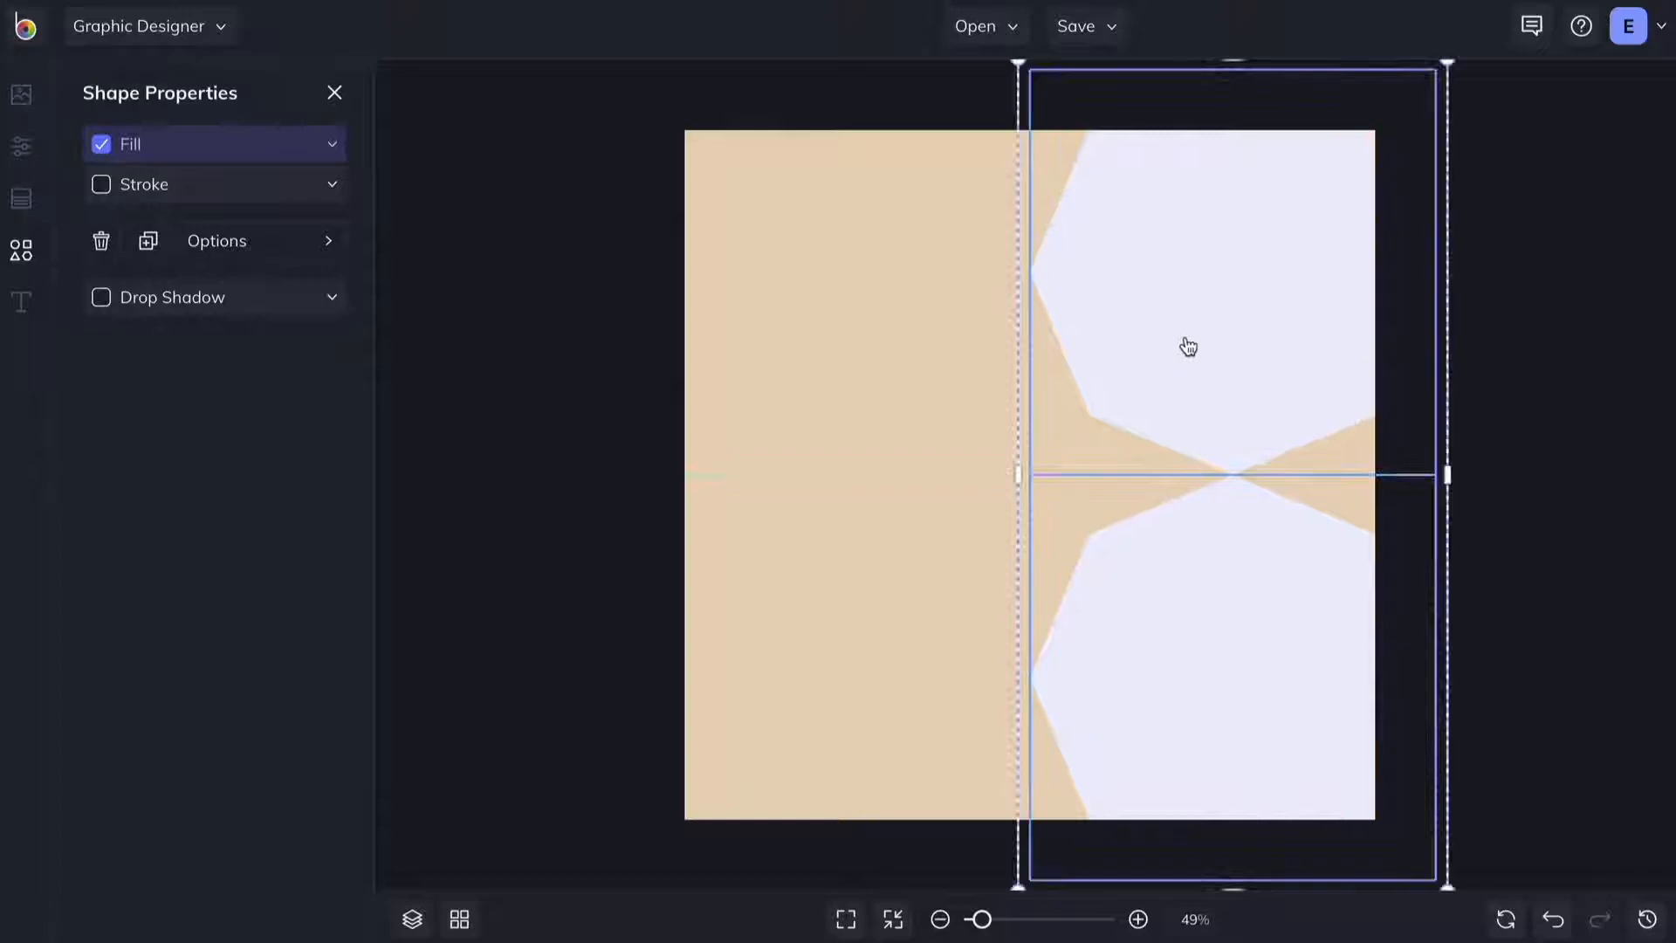
pyautogui.click(334, 93)
# Fill the lower octagon with the photo of a woman holding a yoga mat and the upper one with the raised-arms photo.
pyautogui.click(21, 93)
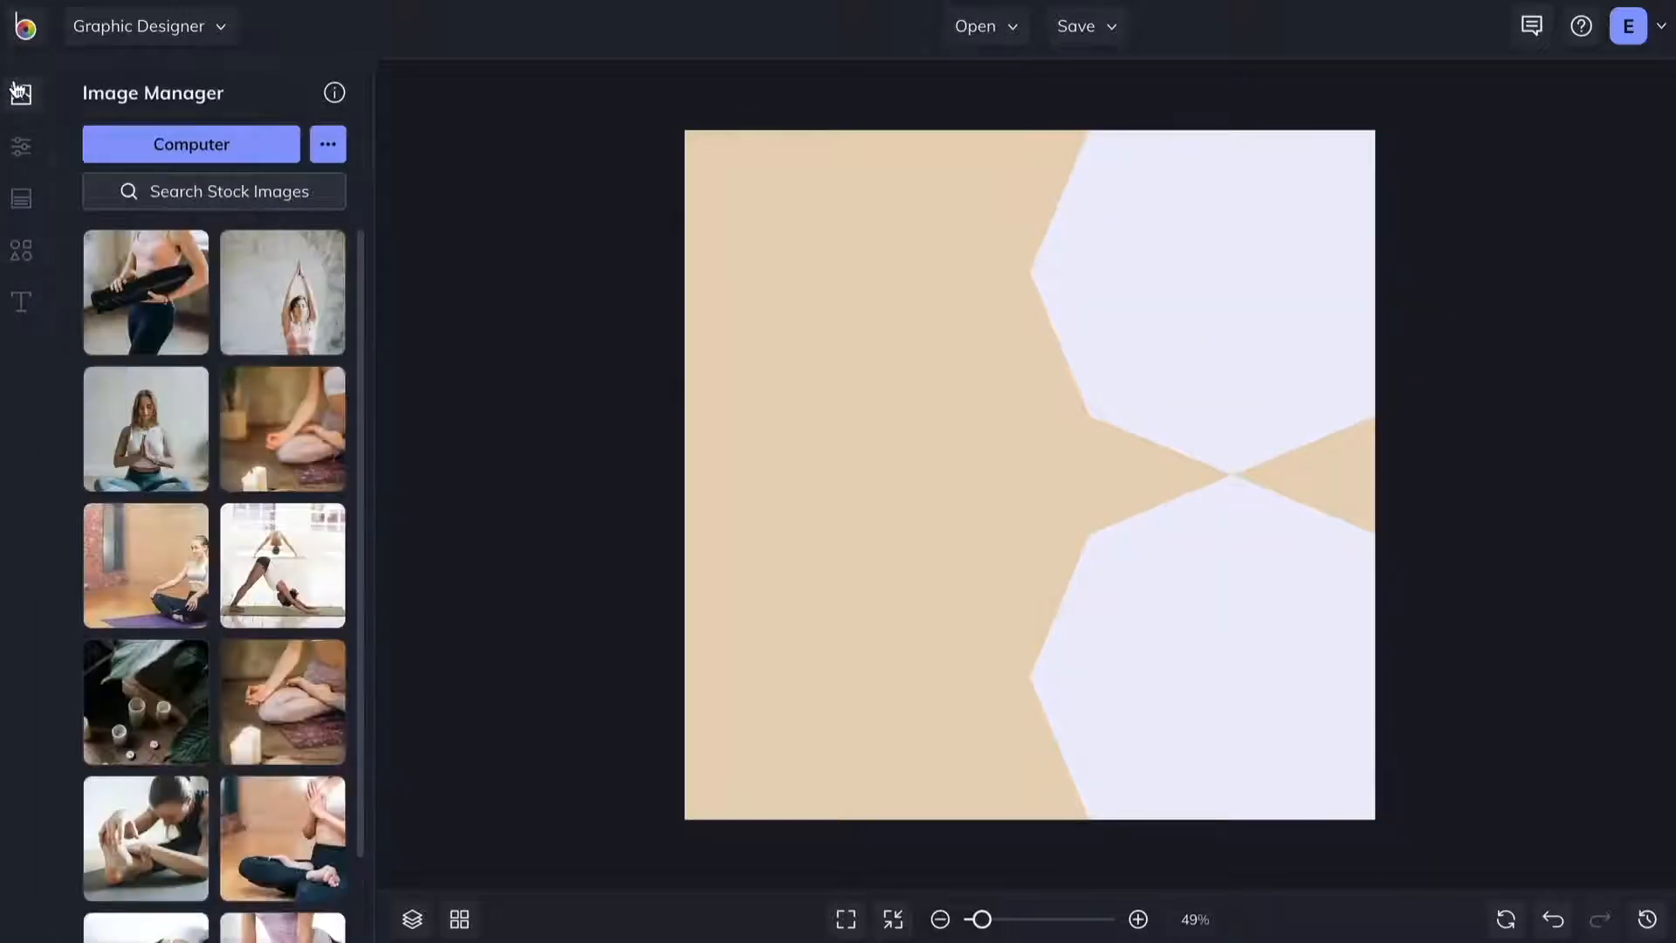
pyautogui.moveTo(142, 288); pyautogui.dragTo(1171, 711)
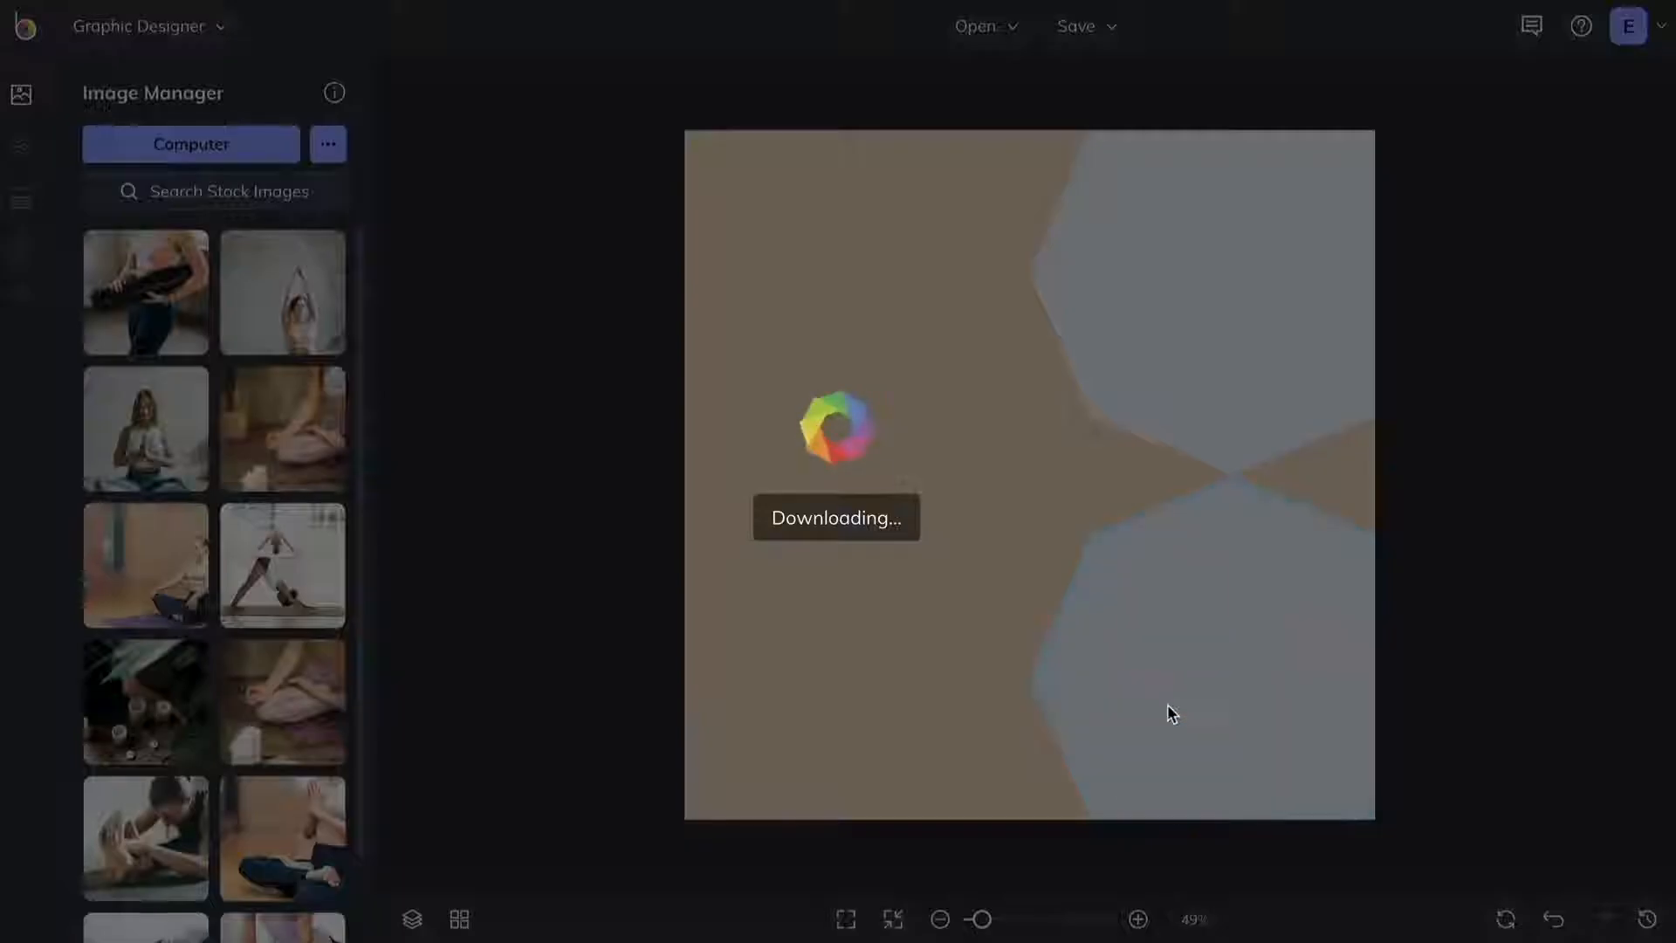
pyautogui.click(334, 92)
pyautogui.moveTo(281, 295); pyautogui.dragTo(1165, 281)
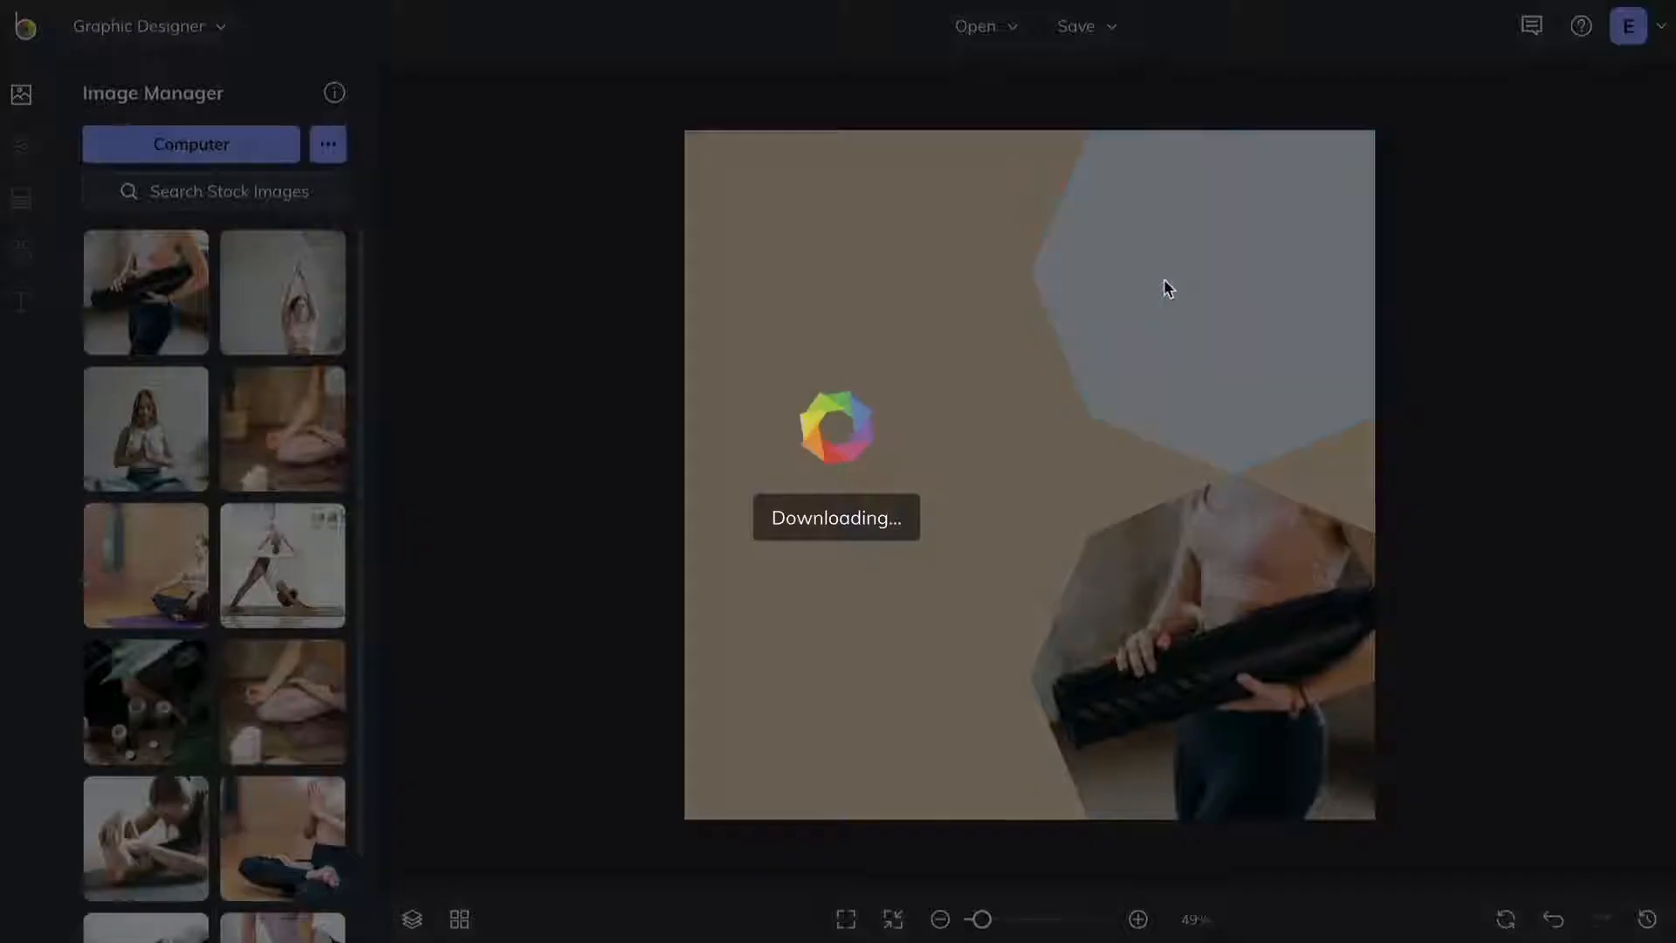
# Shift the lower photo down within its octagon to bring in the woman's face, and flip the upper photo horizontally.
pyautogui.click(1258, 546)
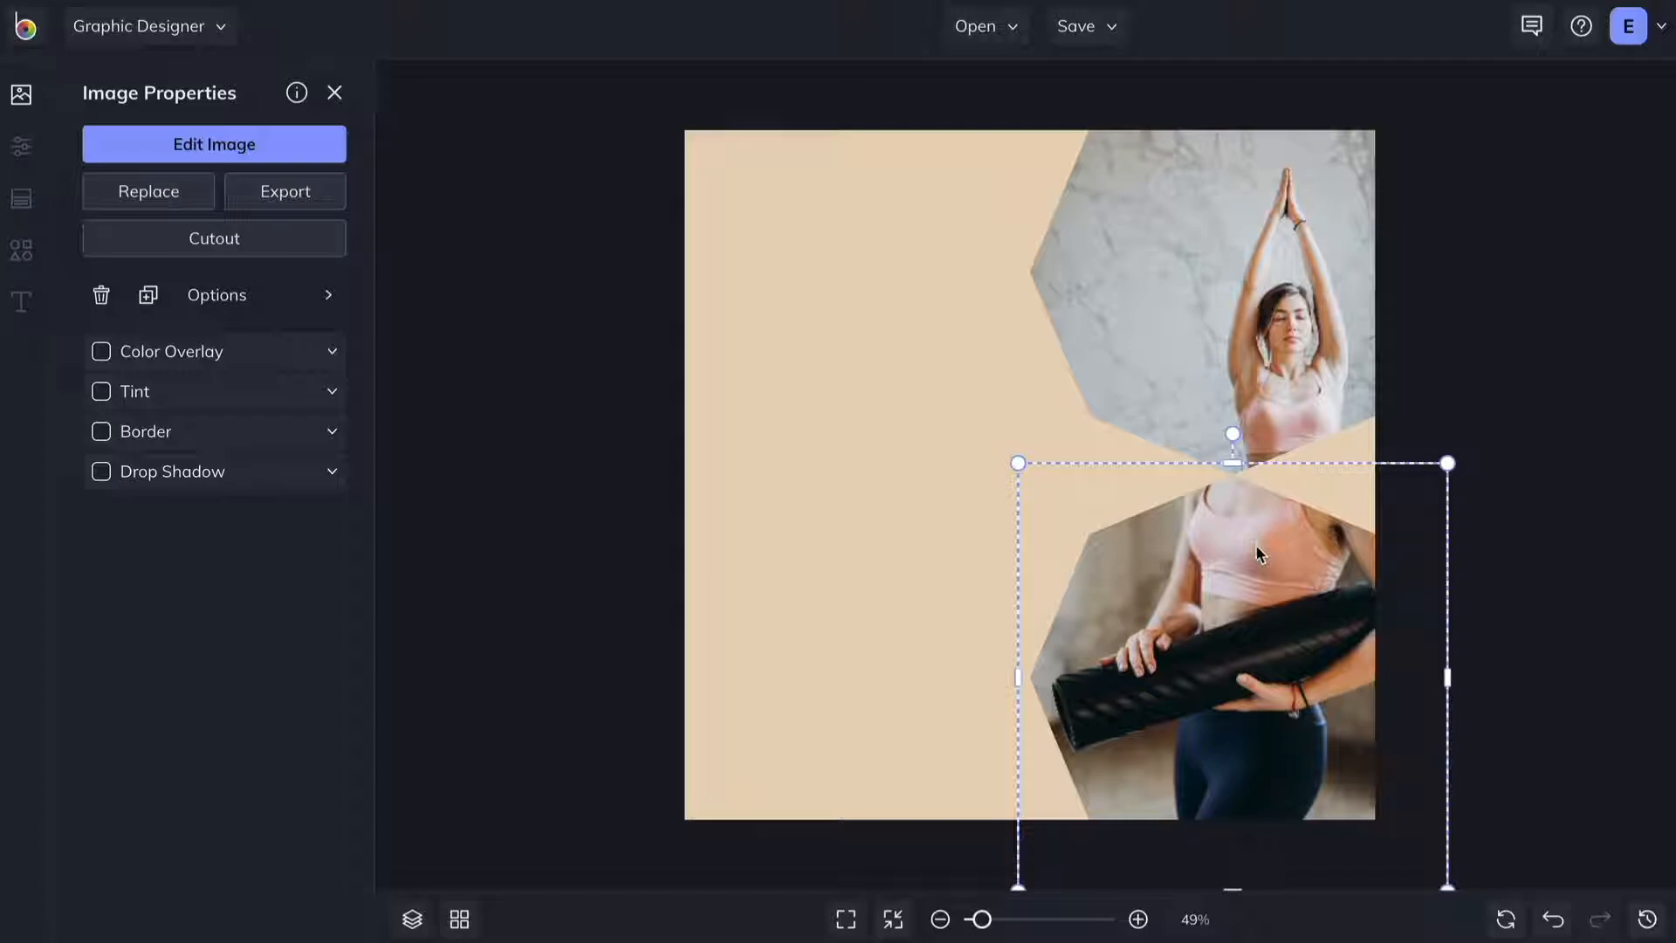
pyautogui.moveTo(1255, 541); pyautogui.dragTo(1234, 679)
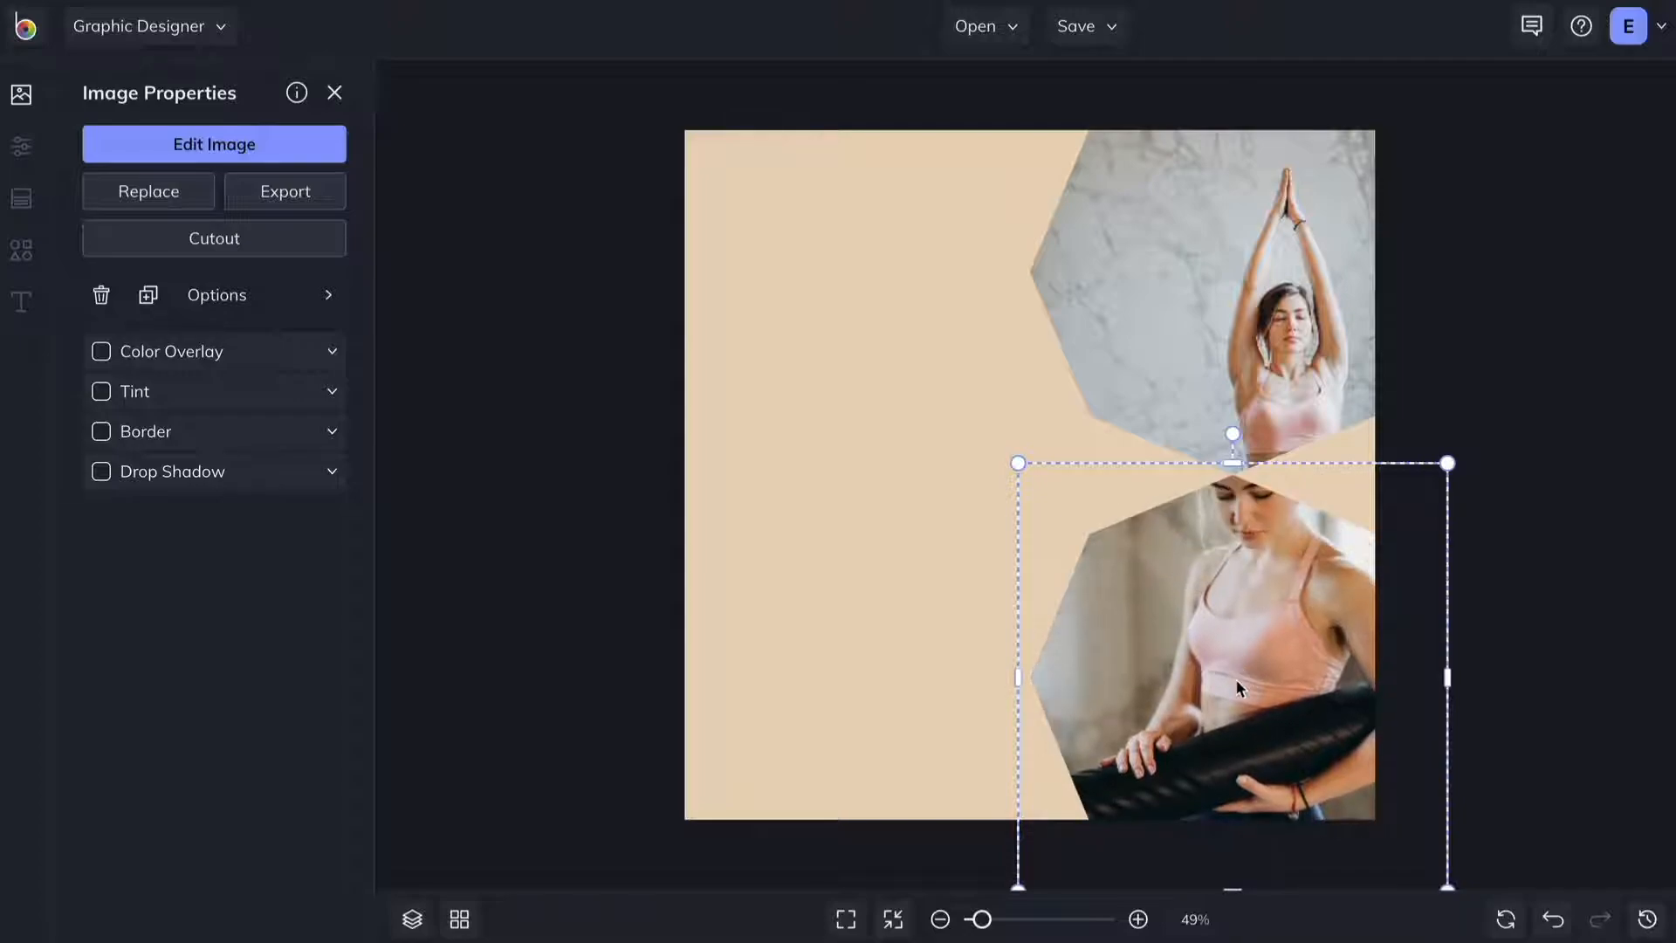
pyautogui.click(1288, 343)
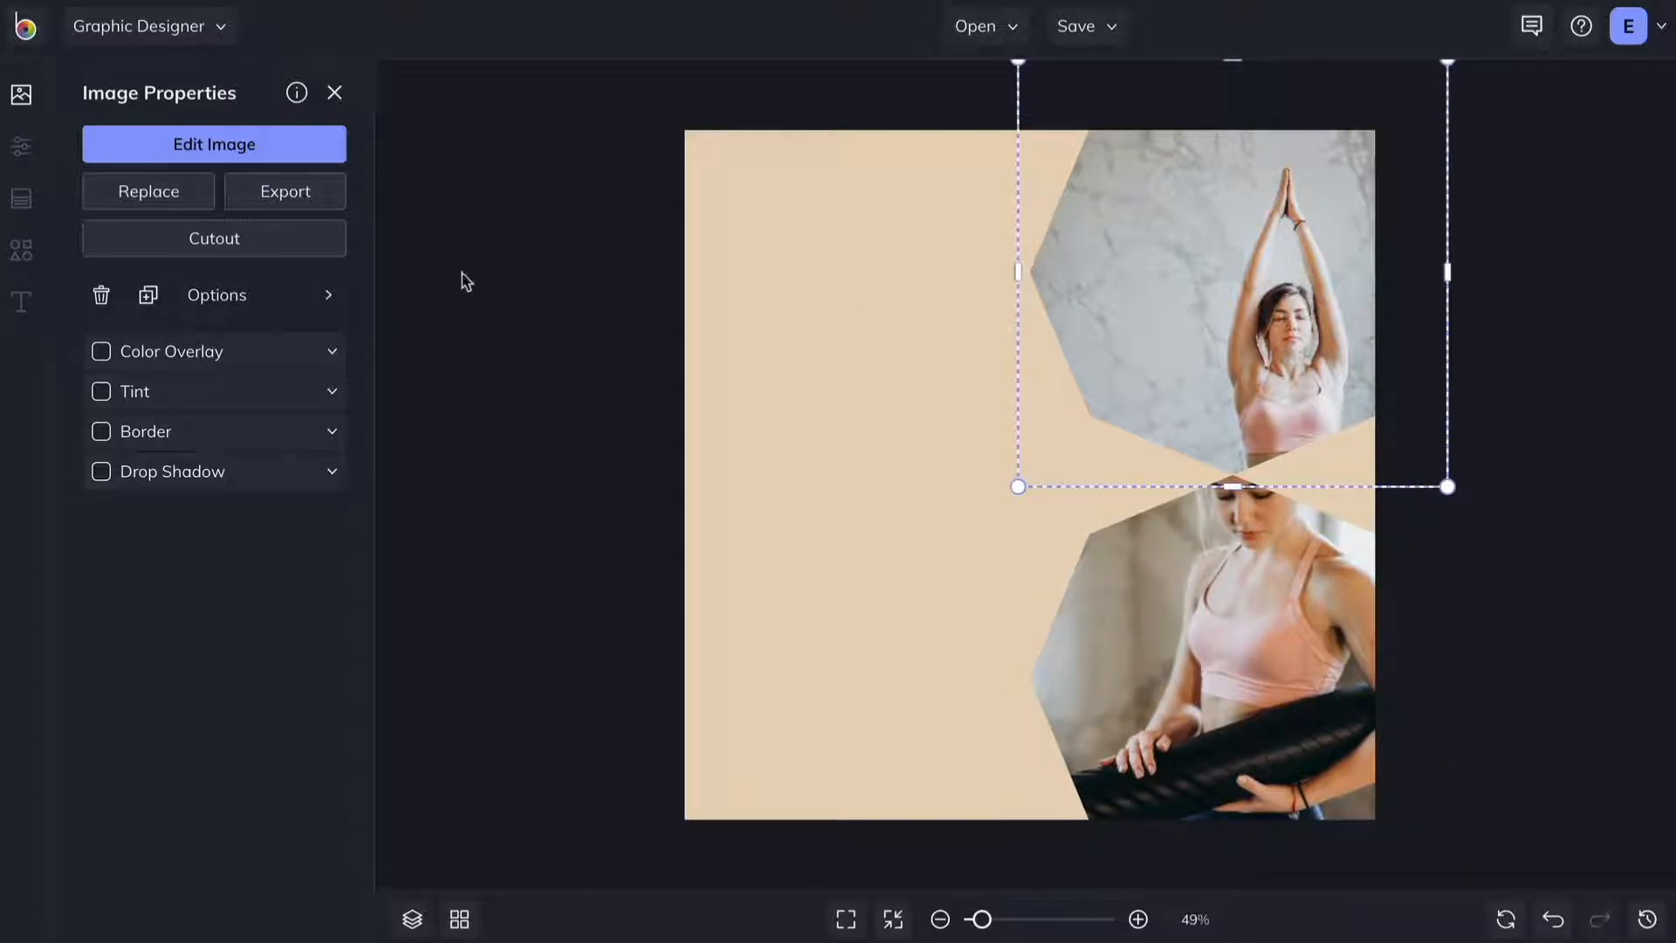
pyautogui.click(331, 296)
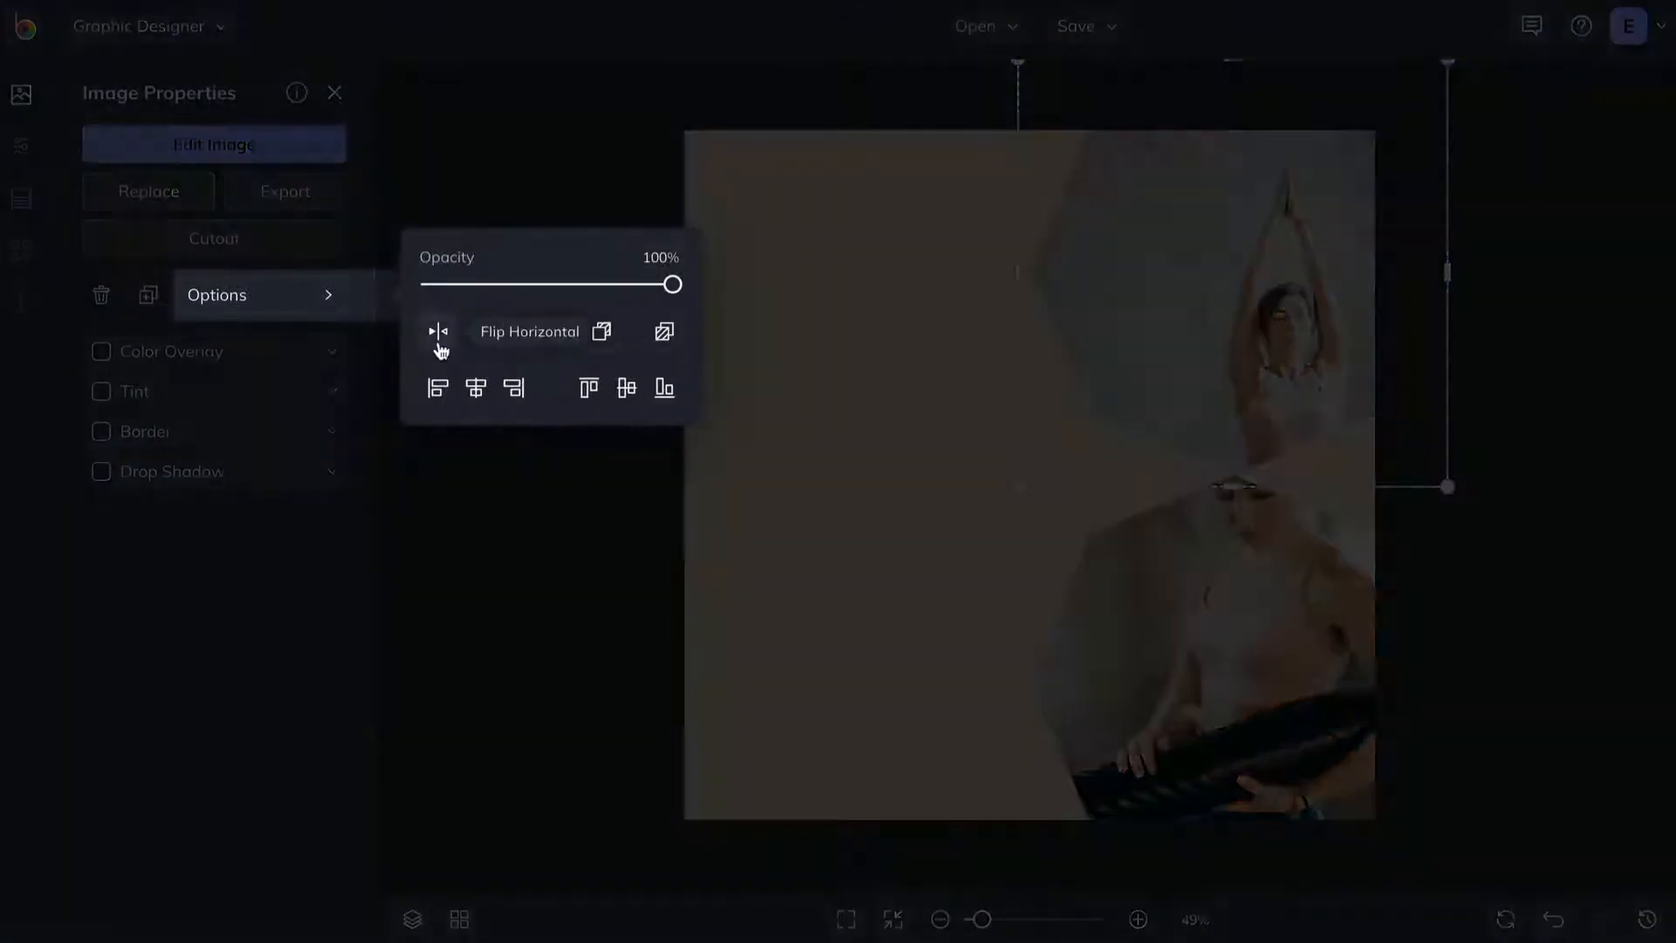
pyautogui.click(440, 345)
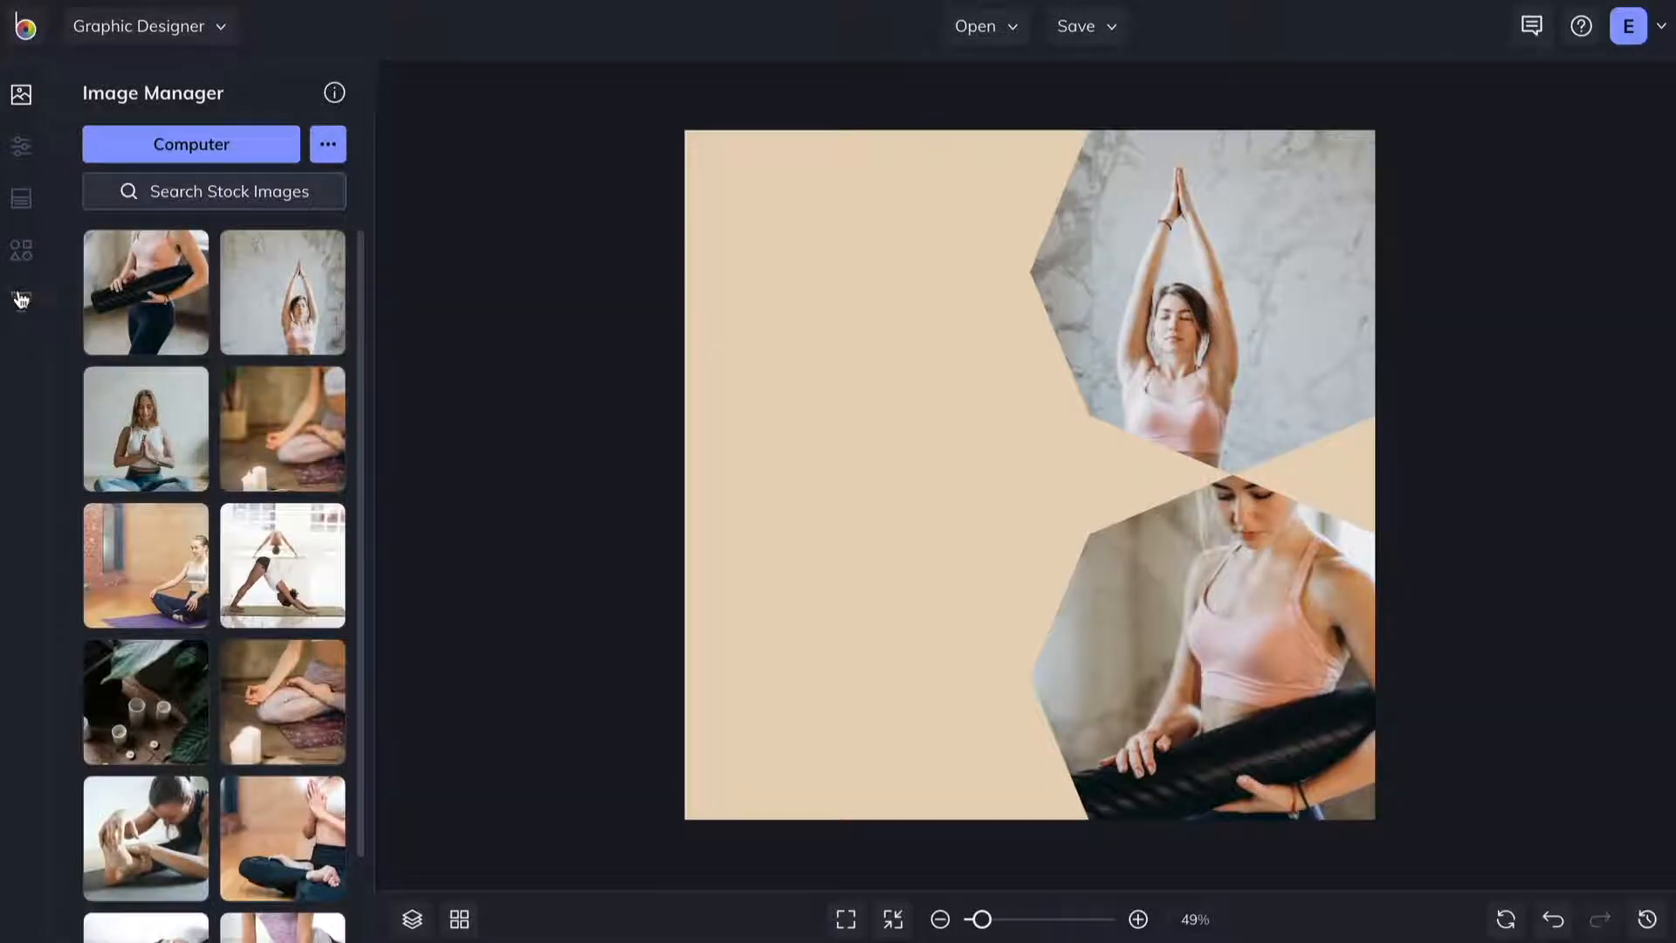
# Add a Heading text preset to the canvas and change its text to "yin yoga classes".
pyautogui.click(18, 299)
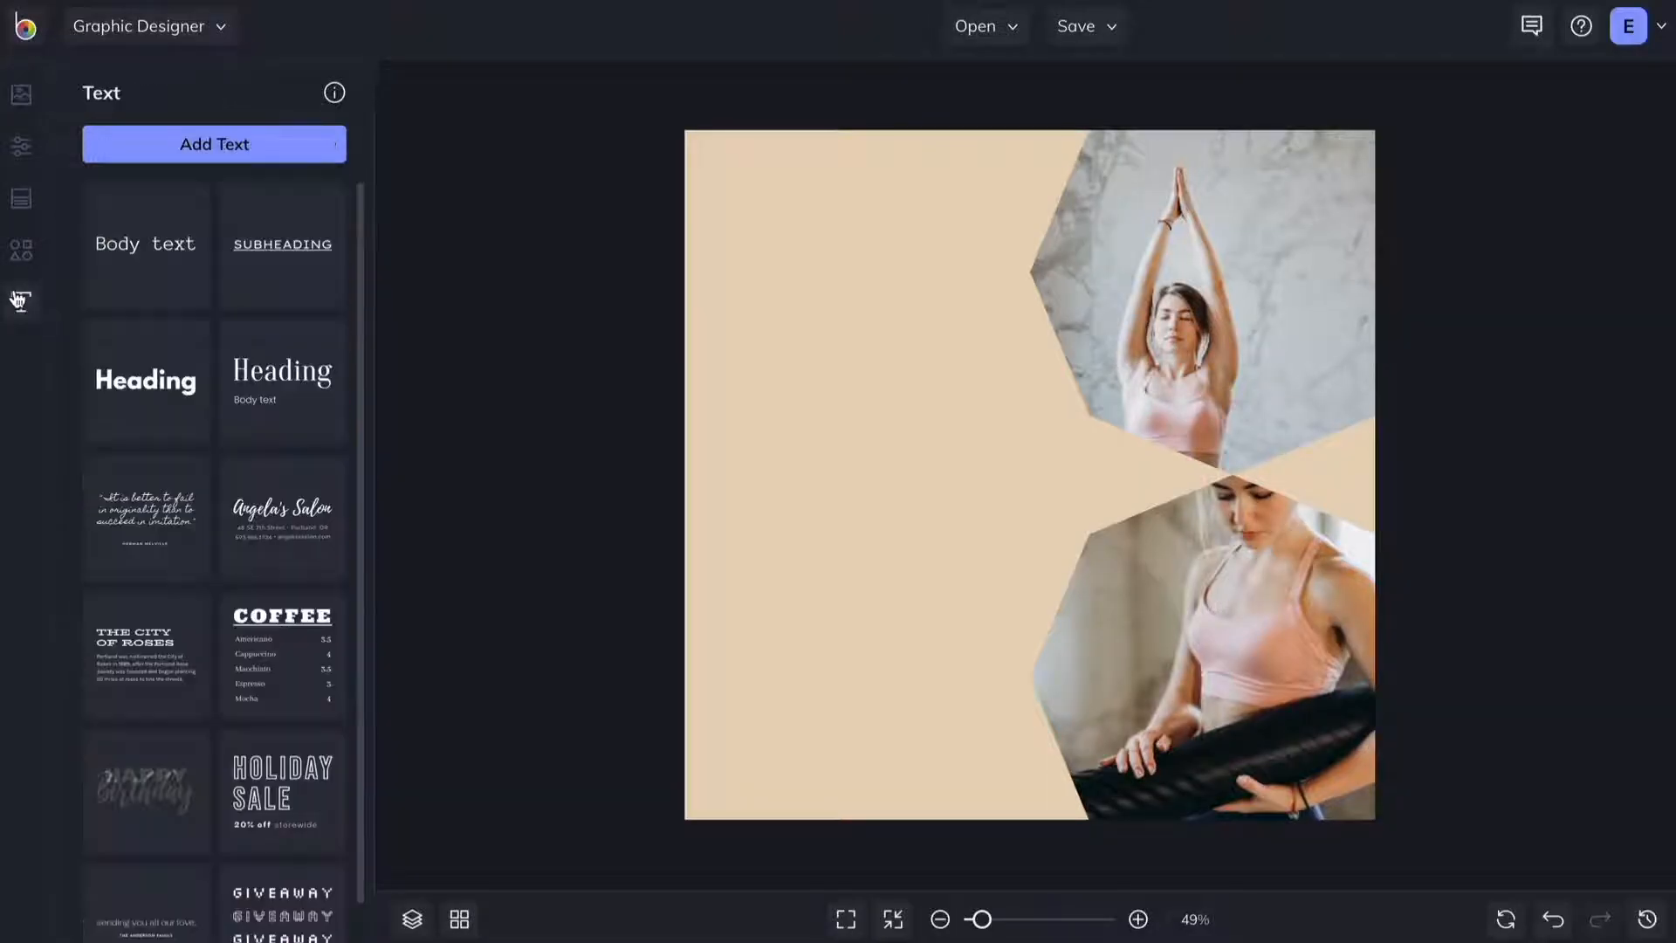
pyautogui.click(144, 380)
pyautogui.doubleClick(934, 476)
pyautogui.write('yin yoga classes')
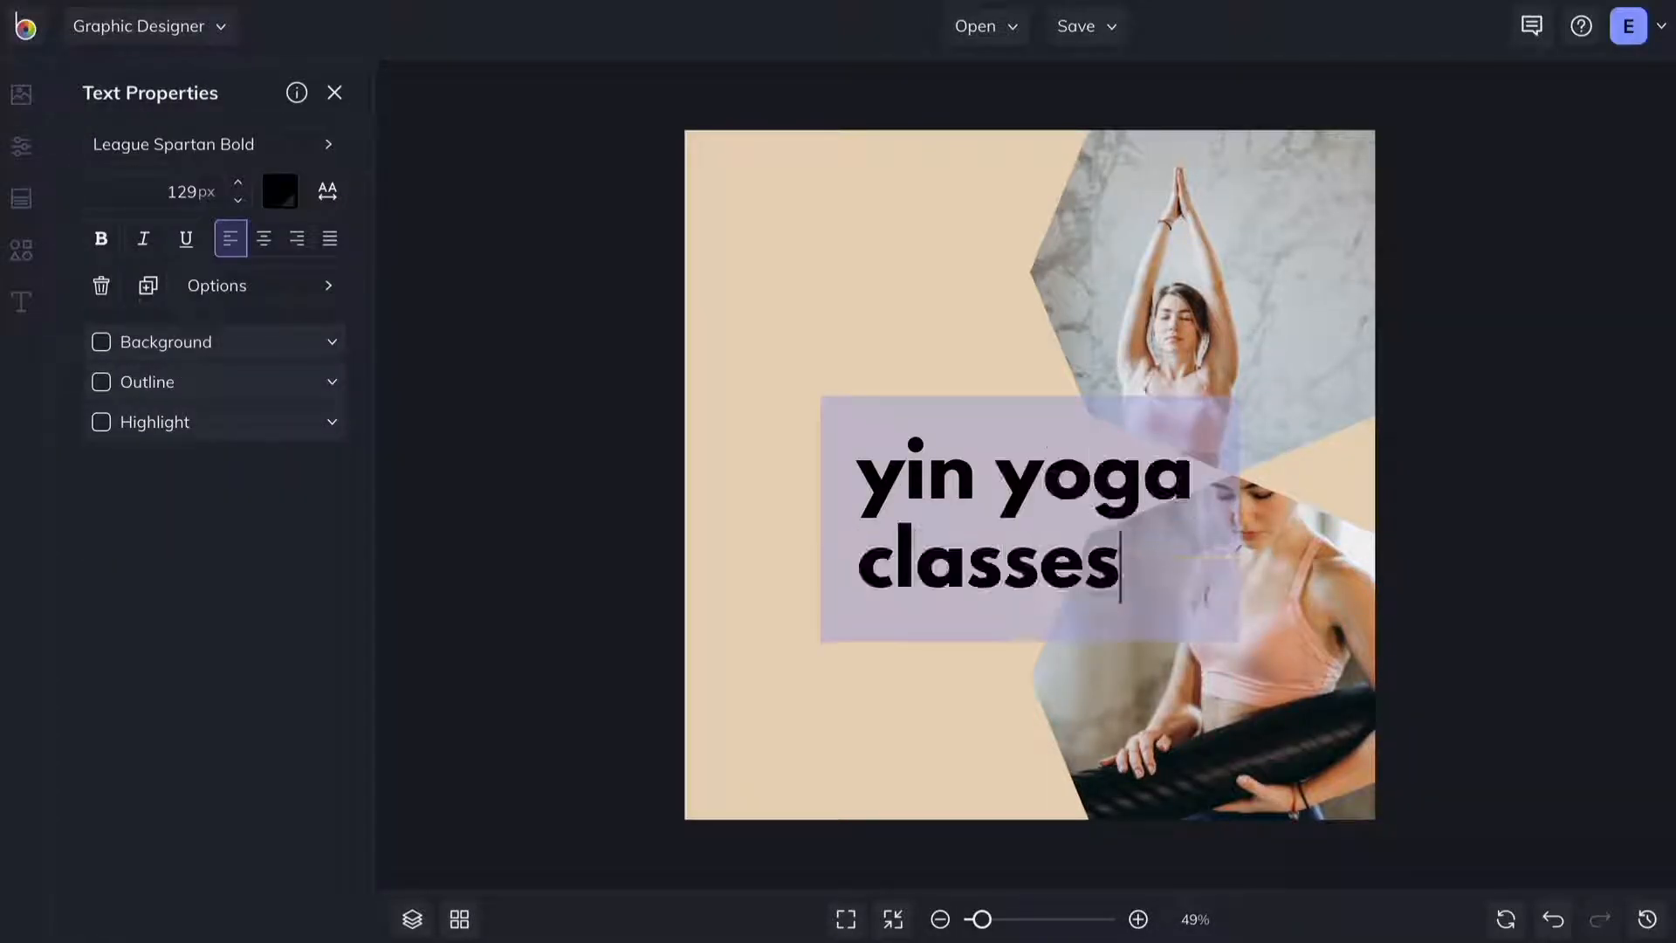
# Format the "yin yoga classes" title in Old Standard TT at 138 px with a line height of 90%.
pyautogui.hotkey('ctrl', 'a')
pyautogui.click(328, 144)
pyautogui.click(236, 363)
pyautogui.click(91, 90)
pyautogui.doubleClick(187, 192)
pyautogui.write('138')
pyautogui.click(328, 191)
pyautogui.moveTo(492, 236); pyautogui.dragTo(476, 236)
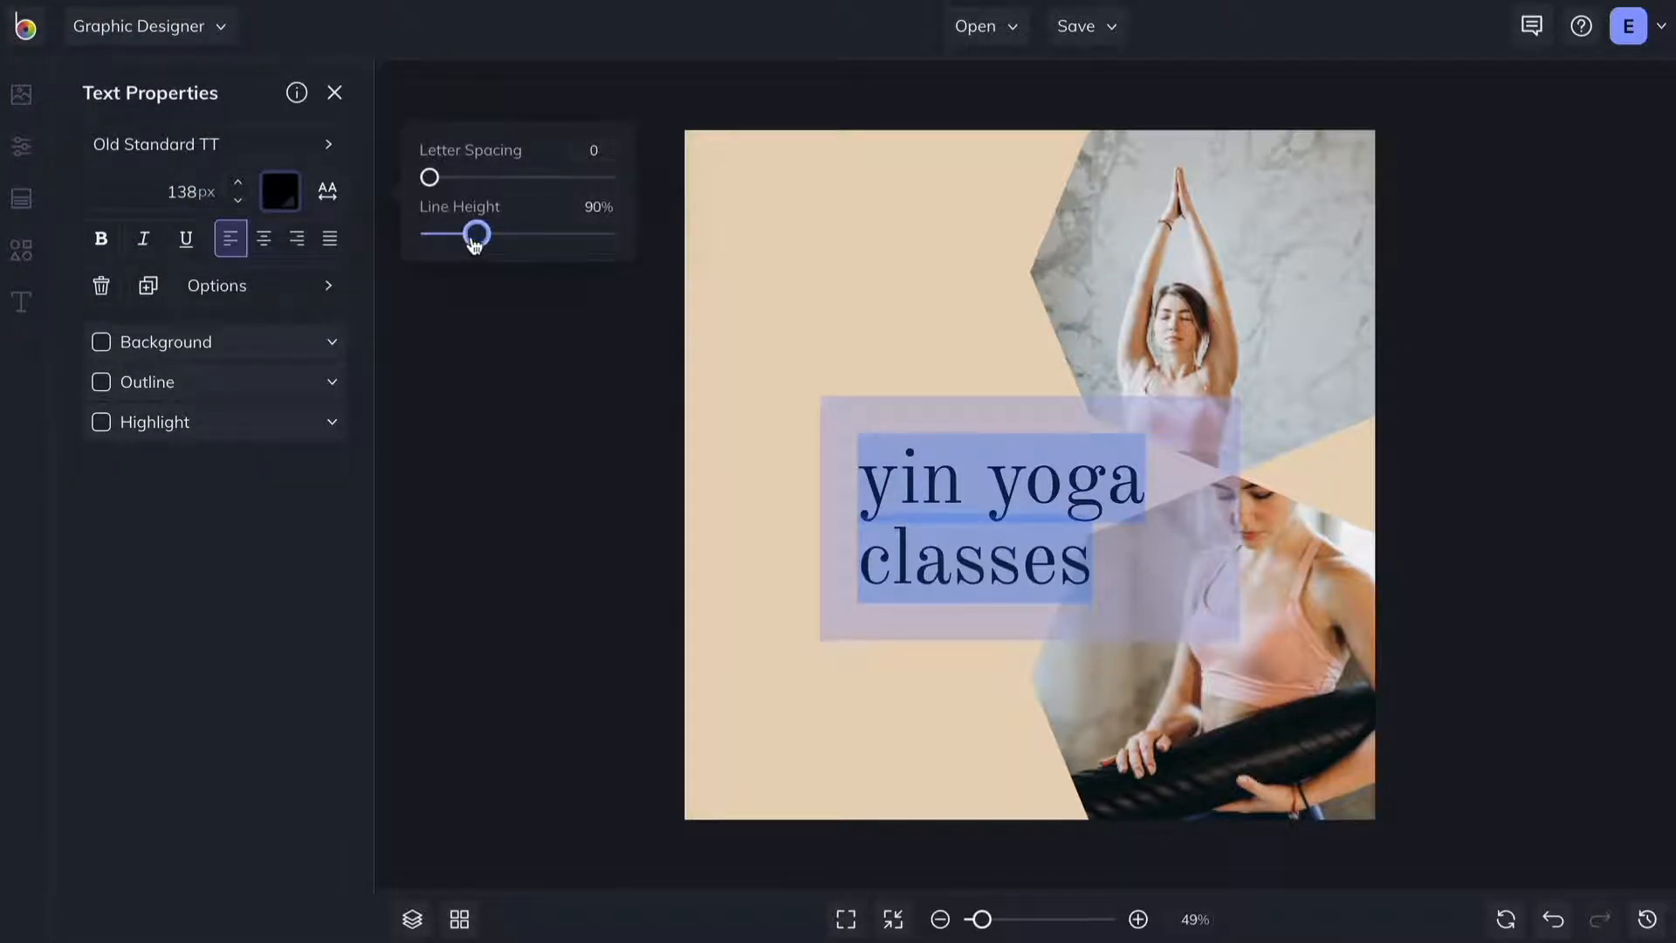
pyautogui.click(975, 647)
# Move the title to the empty left half of the canvas and narrow its text box to wrap onto three lines.
pyautogui.moveTo(982, 524); pyautogui.dragTo(852, 385)
pyautogui.moveTo(1088, 424); pyautogui.dragTo(996, 415)
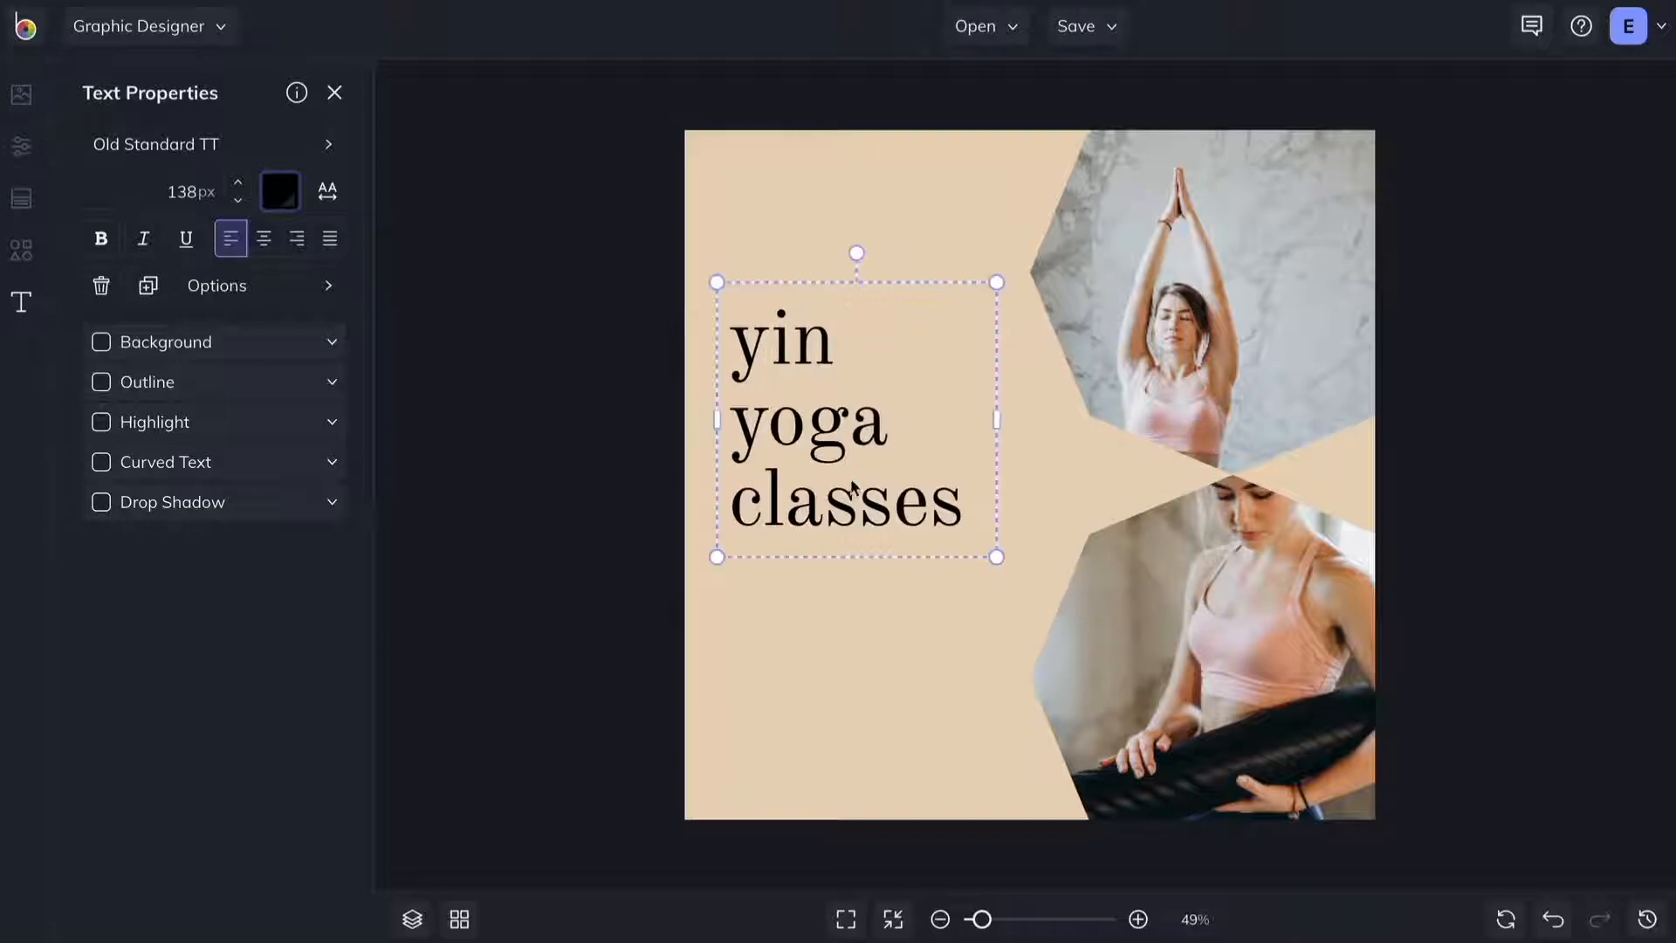
pyautogui.click(613, 520)
# Add a text box reading "Livestream at 5pm every Wednesday" and place it beneath the title.
pyautogui.click(273, 155)
pyautogui.write('every Wednesday')
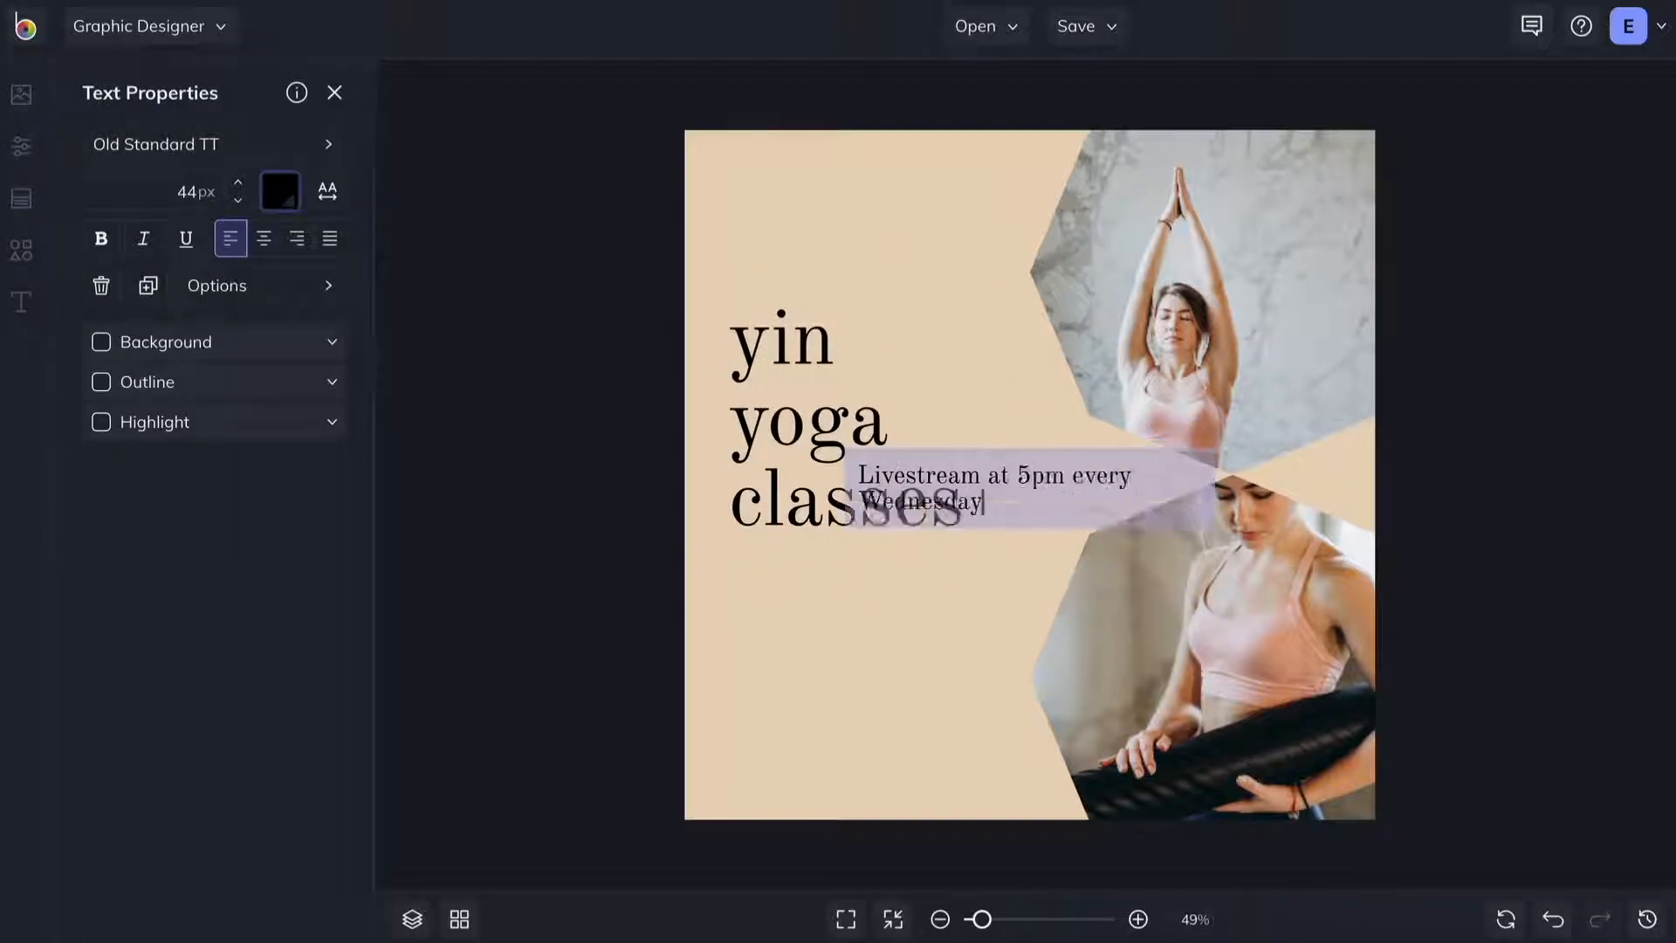
pyautogui.moveTo(988, 493); pyautogui.dragTo(859, 602)
# Format the livestream text in Roboto Mono at 35 px and increase its line height slightly.
pyautogui.click(218, 147)
pyautogui.click(227, 277)
pyautogui.click(96, 103)
pyautogui.click(219, 189)
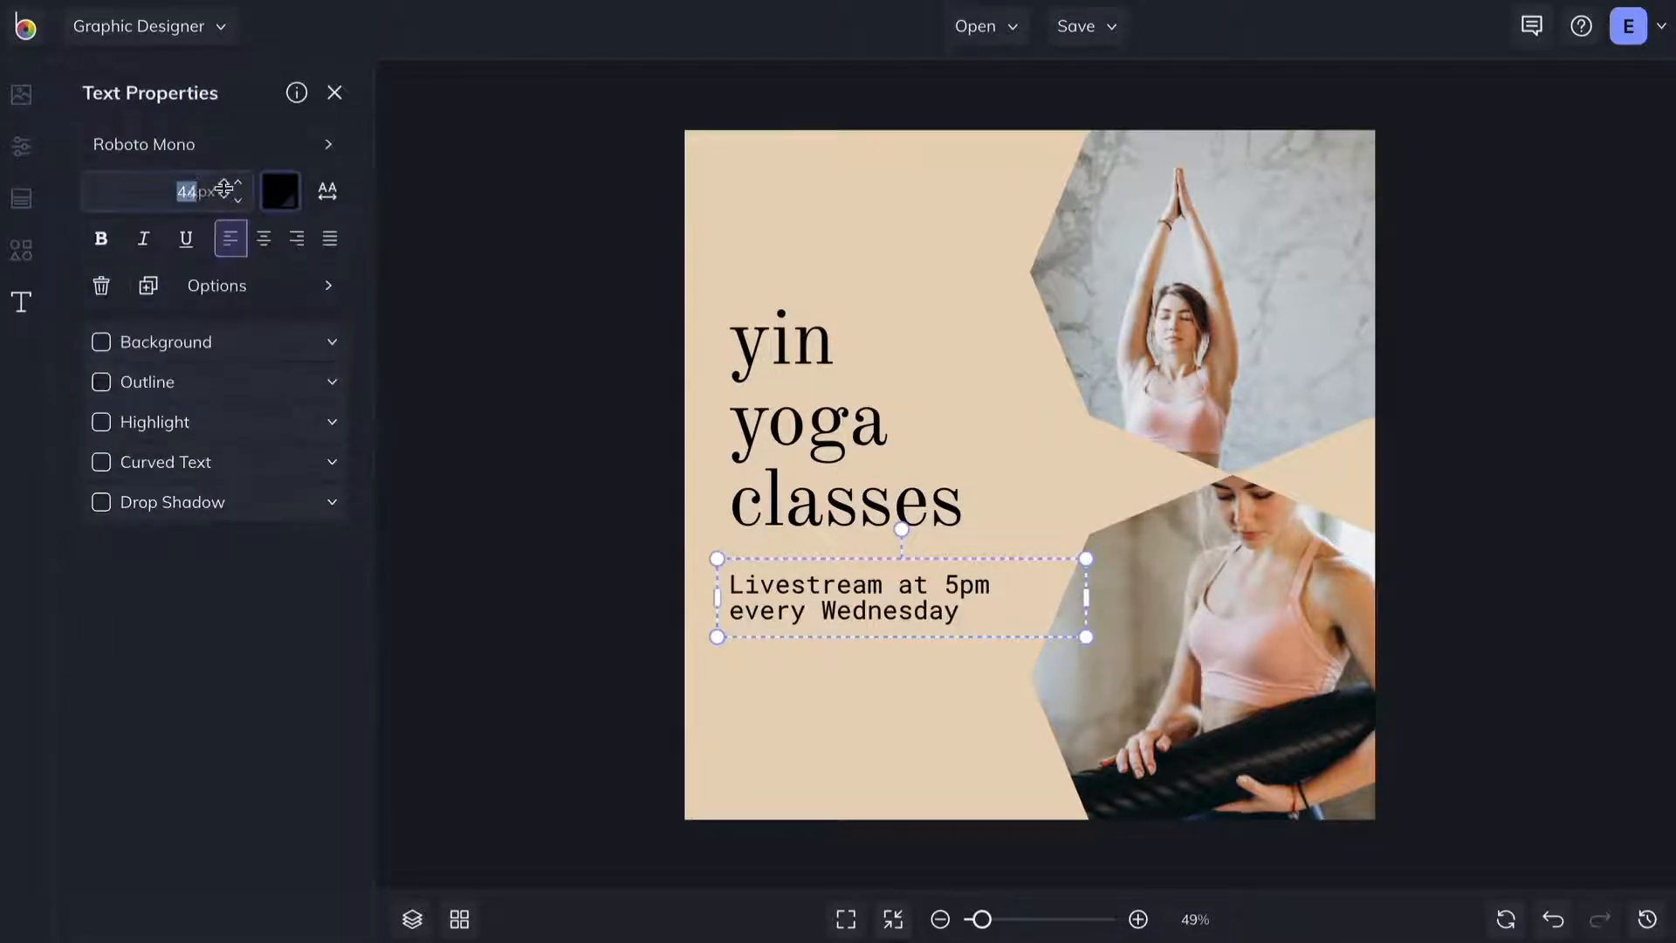
pyautogui.write('35')
pyautogui.press('Return')
pyautogui.click(331, 193)
pyautogui.moveTo(477, 236); pyautogui.dragTo(495, 235)
# Narrow the livestream text box to fit its two lines and clear the lower photo.
pyautogui.doubleClick(1017, 594)
pyautogui.click(1012, 576)
pyautogui.click(1016, 540)
pyautogui.moveTo(1085, 594); pyautogui.dragTo(990, 595)
# Duplicate the livestream text below the original and change the copy to "Suggested $10 donation".
pyautogui.click(148, 290)
pyautogui.moveTo(837, 613); pyautogui.dragTo(838, 685)
pyautogui.doubleClick(838, 674)
pyautogui.write('Suggested $10 donation')
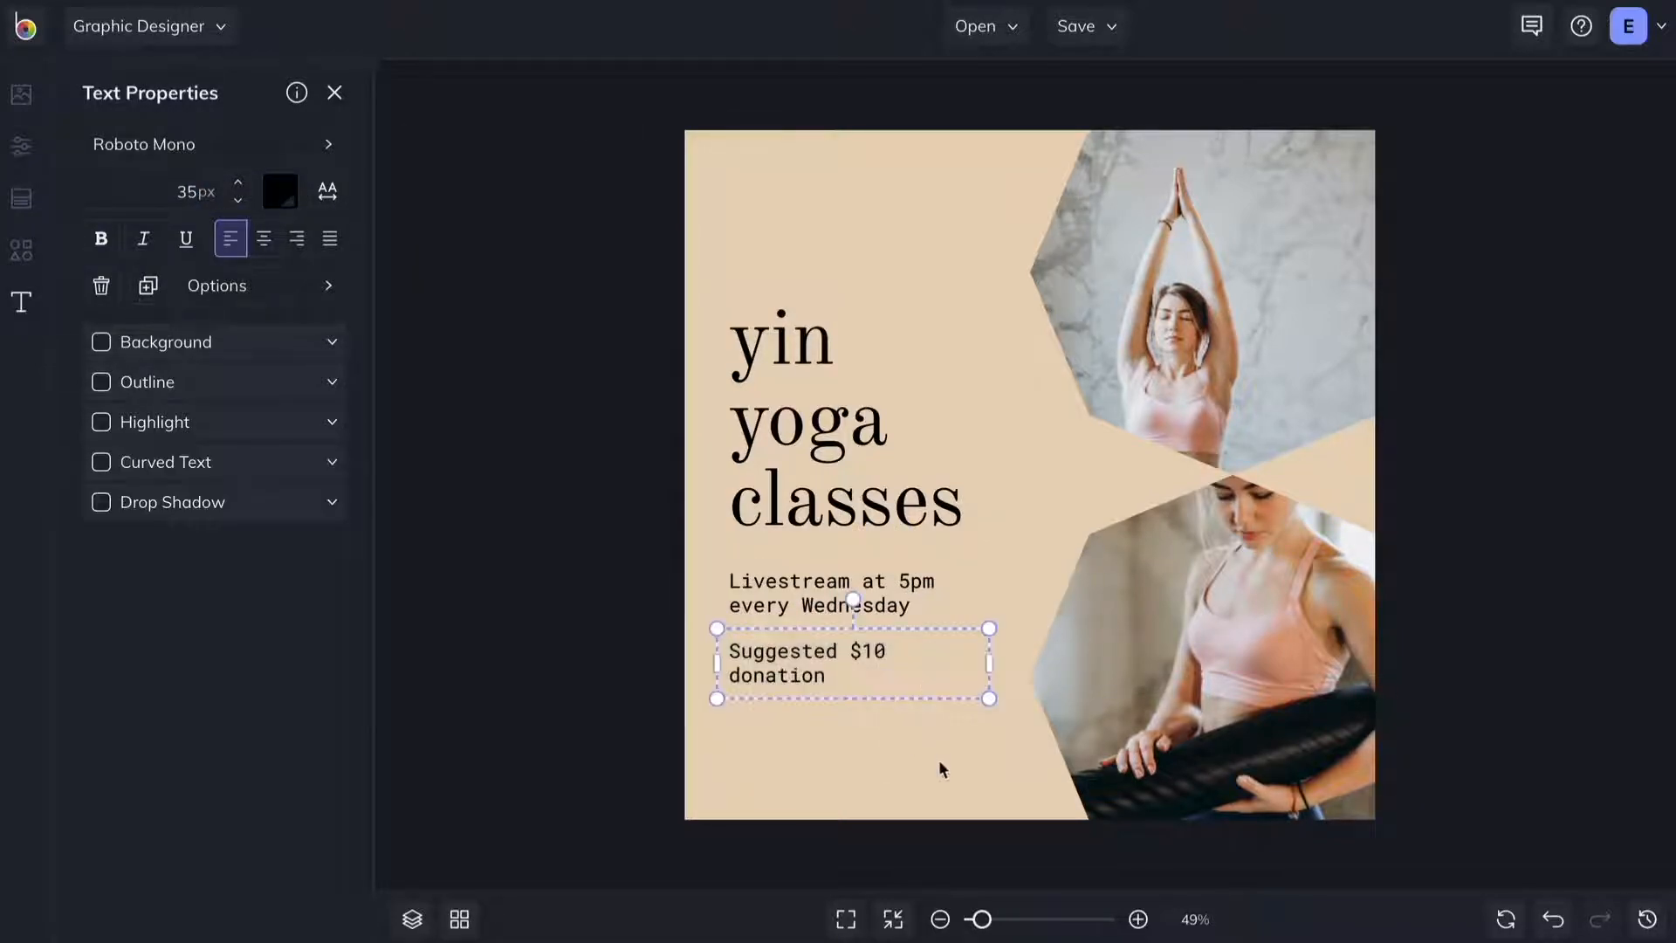
pyautogui.click(940, 763)
# Add the leafy branch graphic, angled over the lower photo's bottom-left corner, and bring in the flower line graphic.
pyautogui.click(21, 250)
pyautogui.moveTo(145, 511); pyautogui.dragTo(954, 740)
pyautogui.moveTo(1059, 540); pyautogui.dragTo(1137, 433)
pyautogui.moveTo(986, 395); pyautogui.dragTo(1047, 348)
pyautogui.moveTo(991, 463); pyautogui.dragTo(1111, 661)
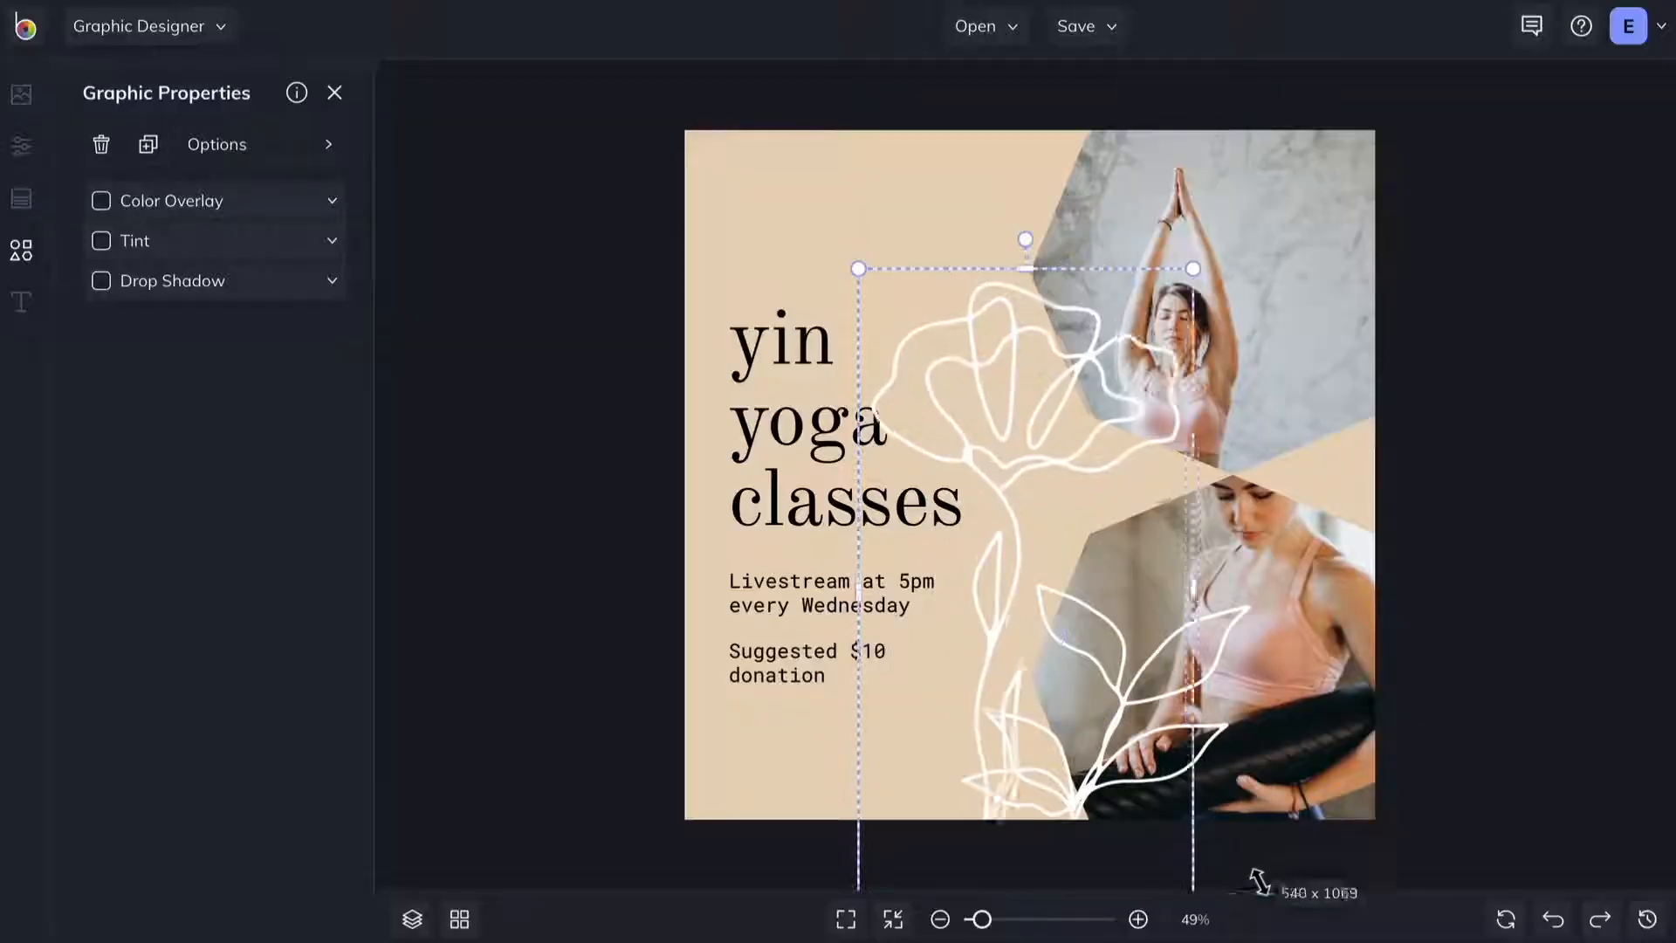
# Resize and rotate the flower graphic and place it over the upper photo's top-right corner.
pyautogui.moveTo(1257, 882); pyautogui.dragTo(1354, 696)
pyautogui.moveTo(1085, 603); pyautogui.dragTo(1323, 215)
pyautogui.click(1470, 524)
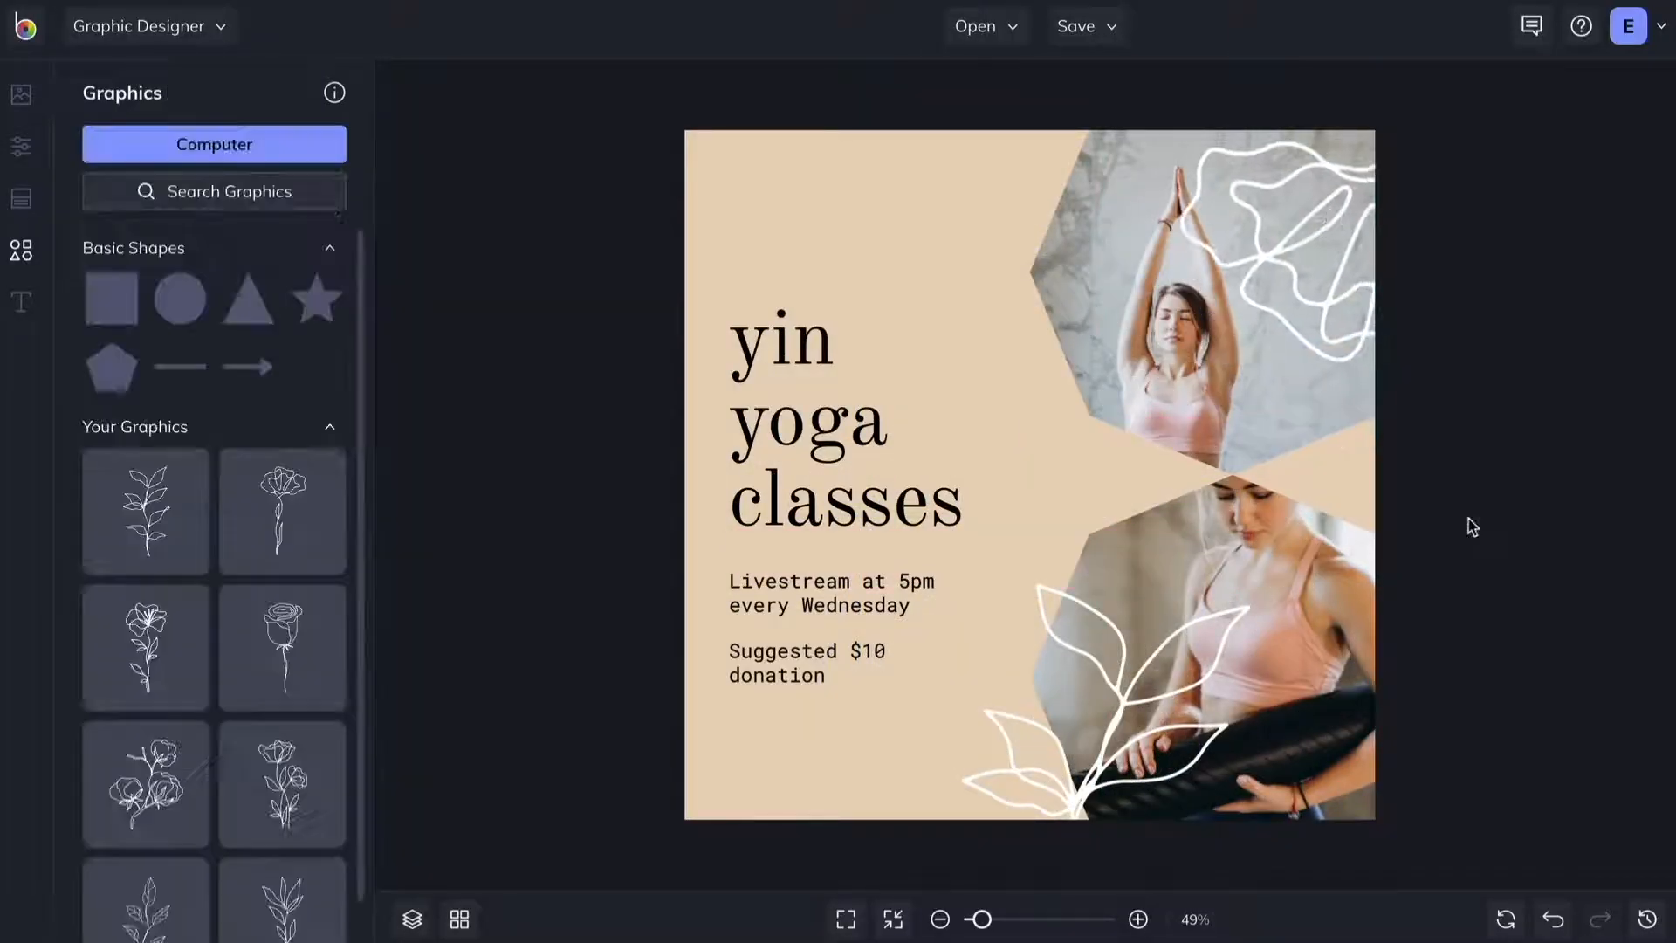
# Save the yoga design as an editable project named "yin-yoga-instagram-post" to the BeFunky location.
pyautogui.click(1126, 31)
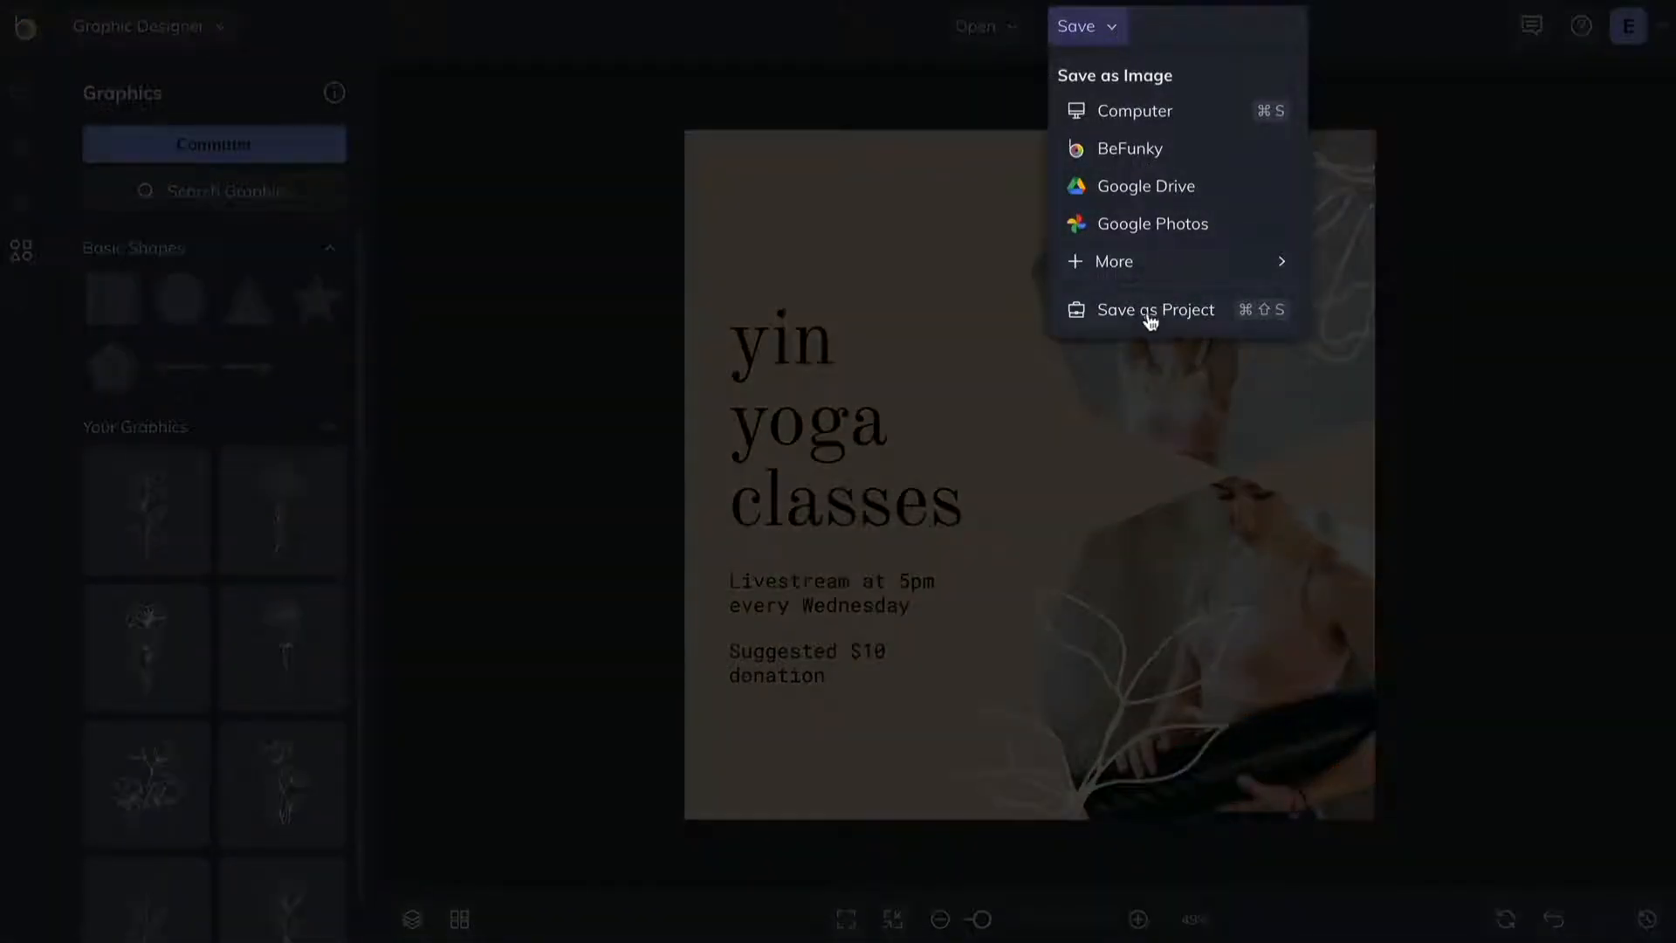
pyautogui.click(1151, 311)
pyautogui.click(1144, 301)
pyautogui.write('yin-yoga-instagram-post')
pyautogui.click(1261, 377)
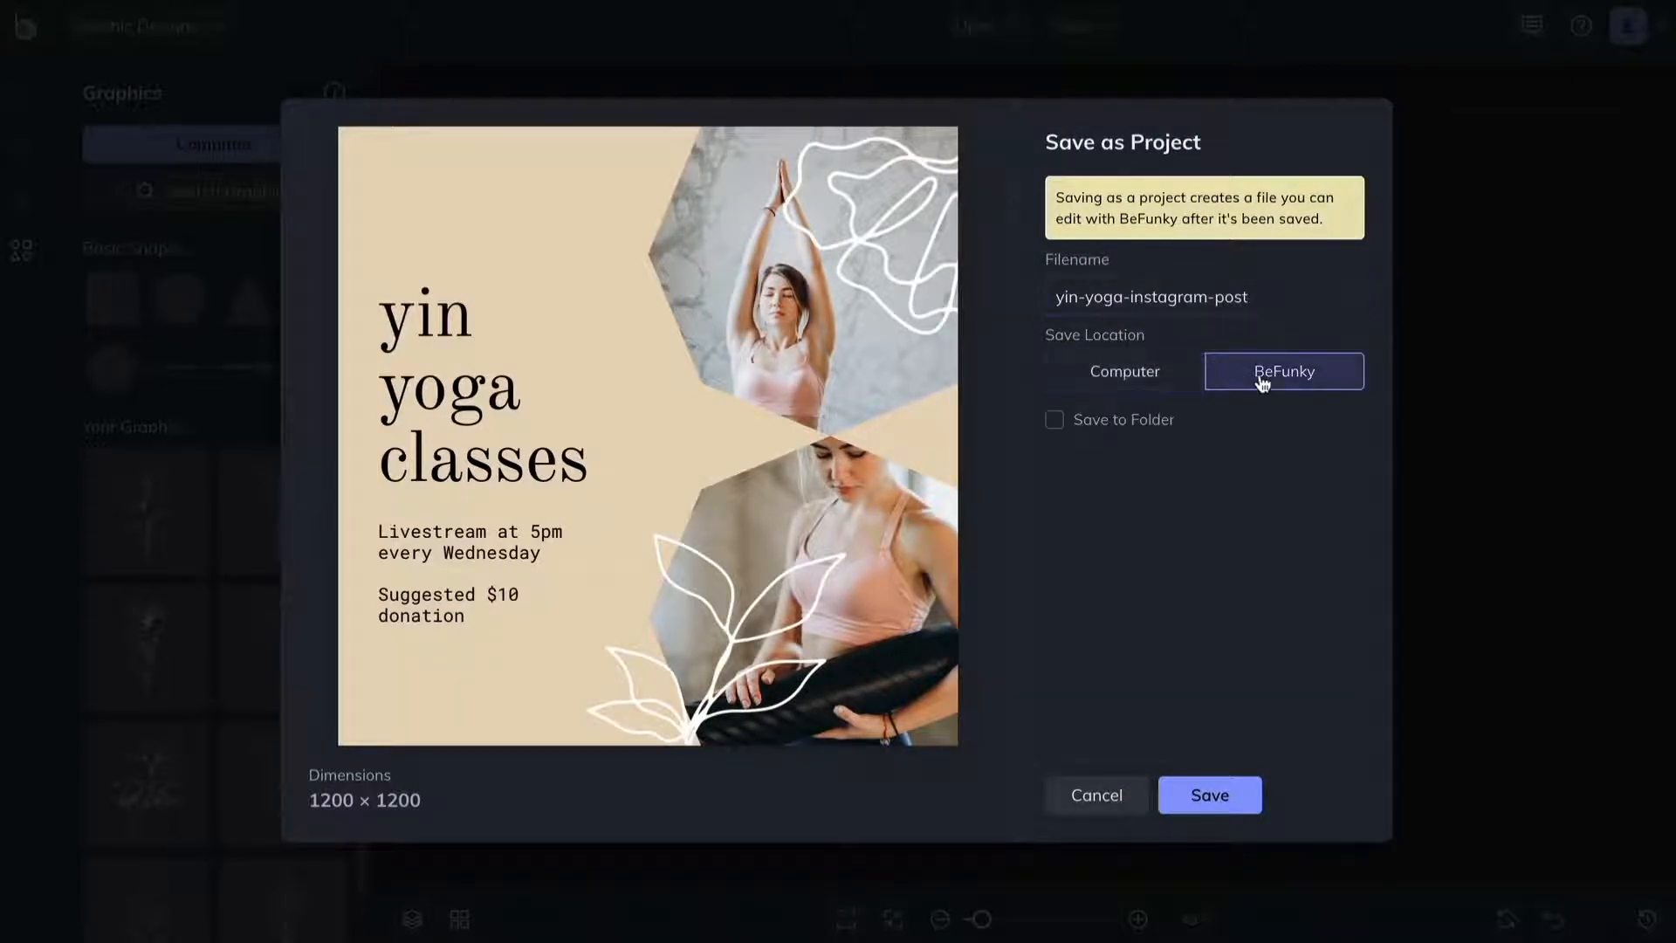
pyautogui.click(1209, 796)
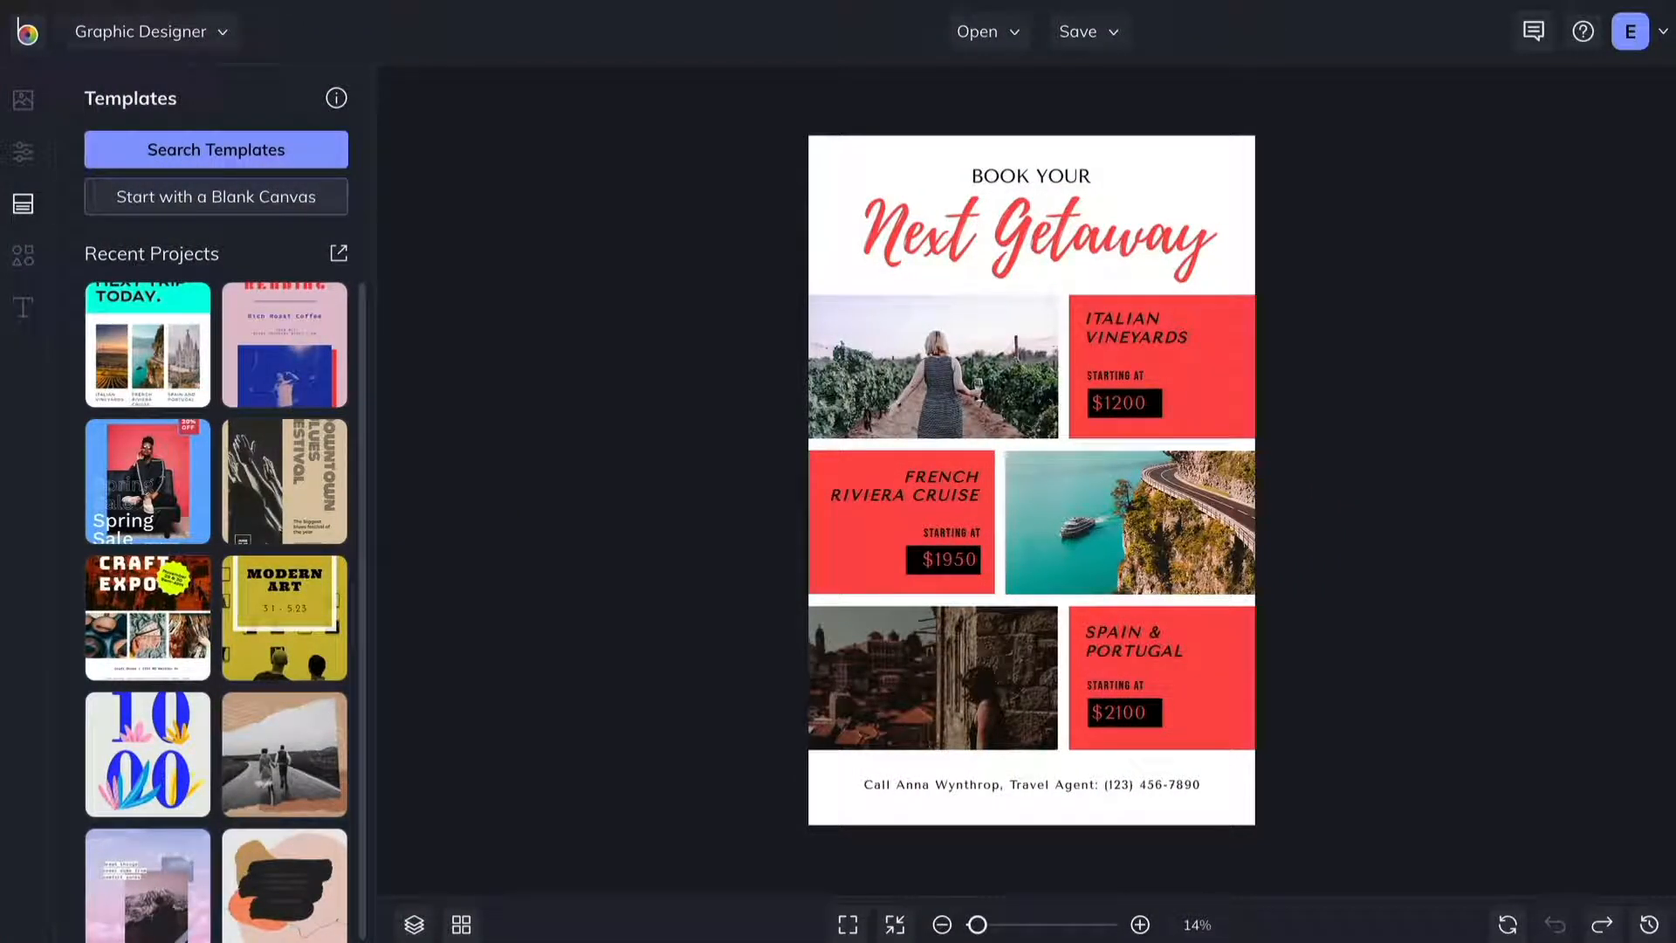
# Replace the photo beside Italian Vineyards on the travel poster with tuscany.jpeg from the Travel Photos folder.
pyautogui.click(895, 407)
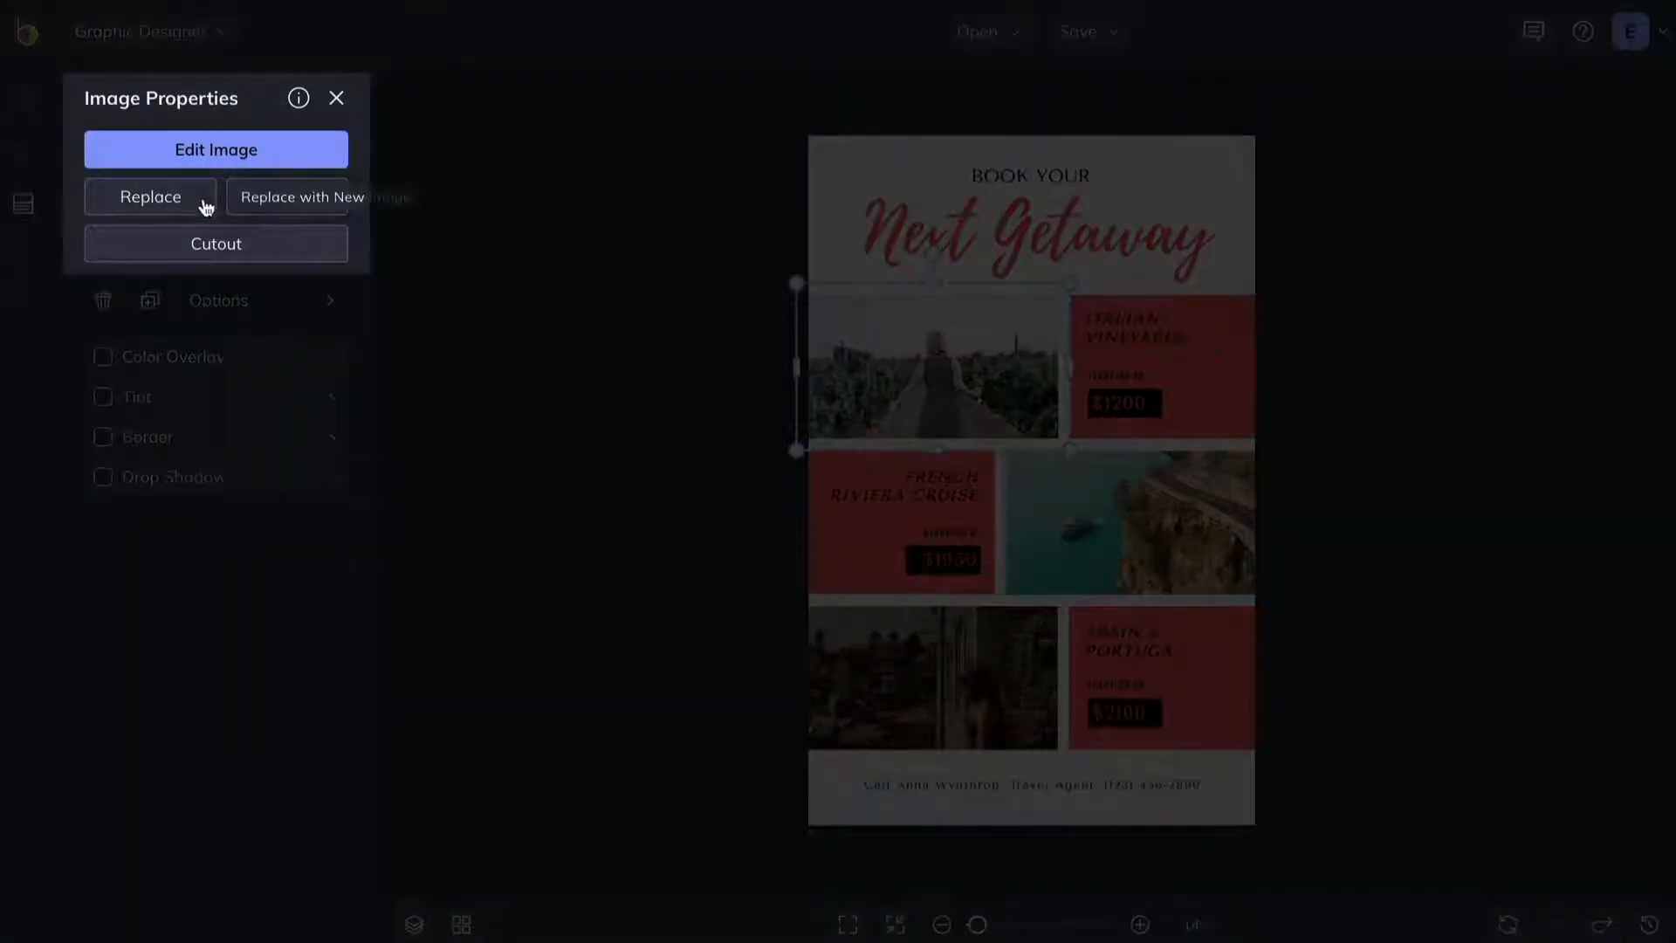
pyautogui.click(204, 203)
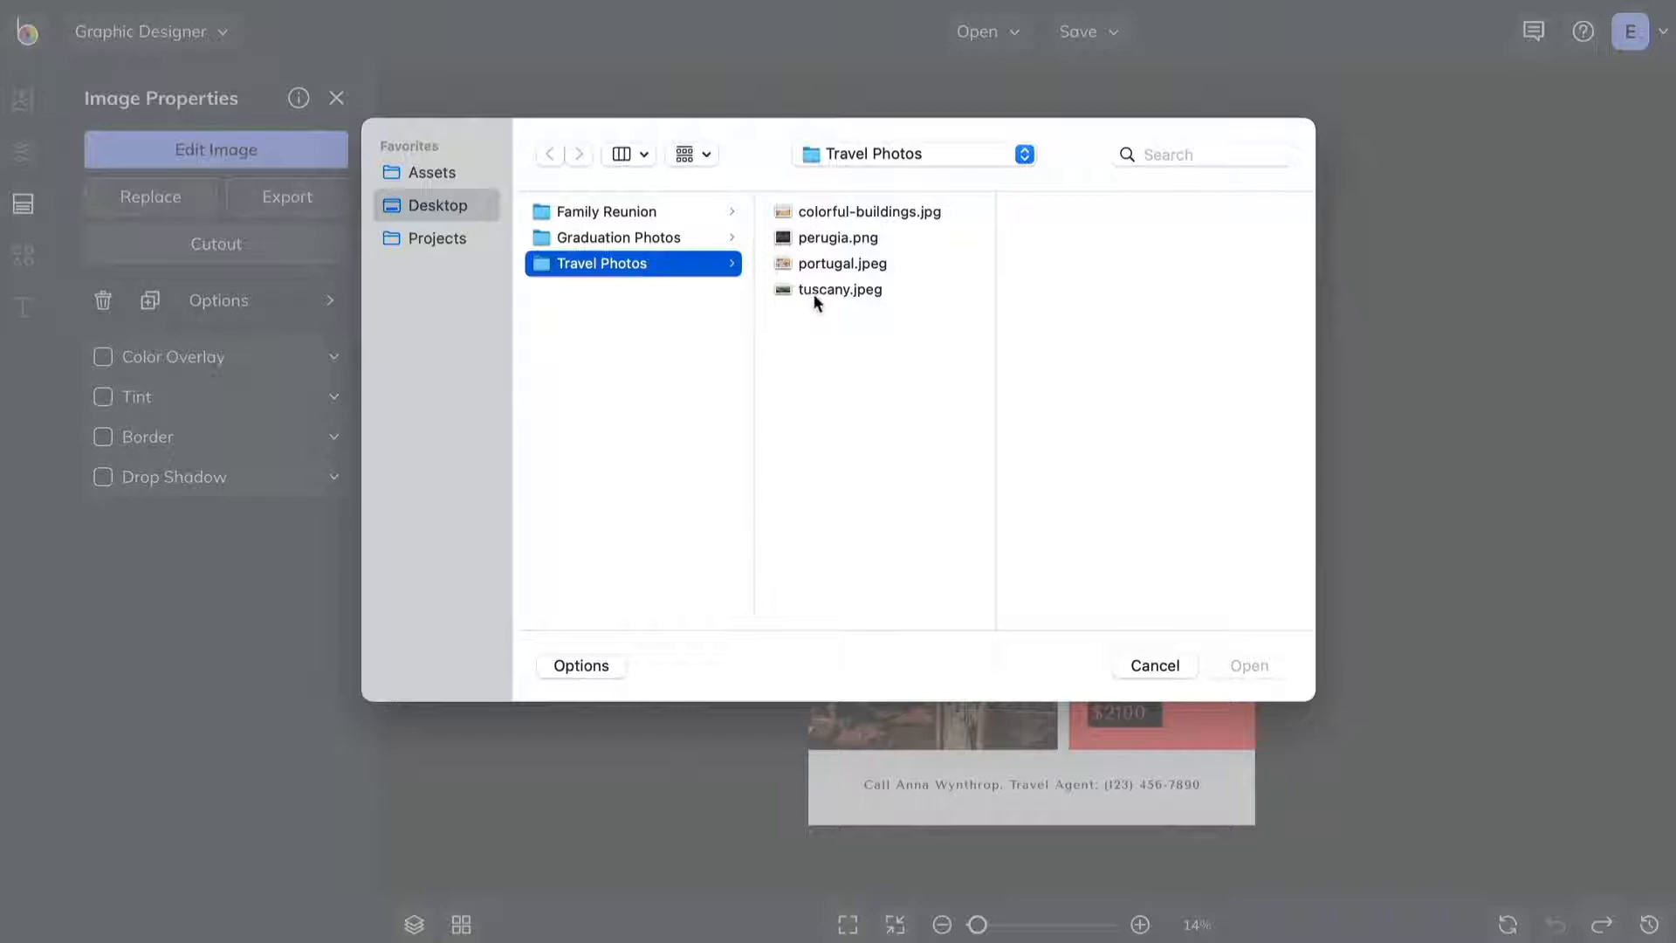
pyautogui.click(815, 293)
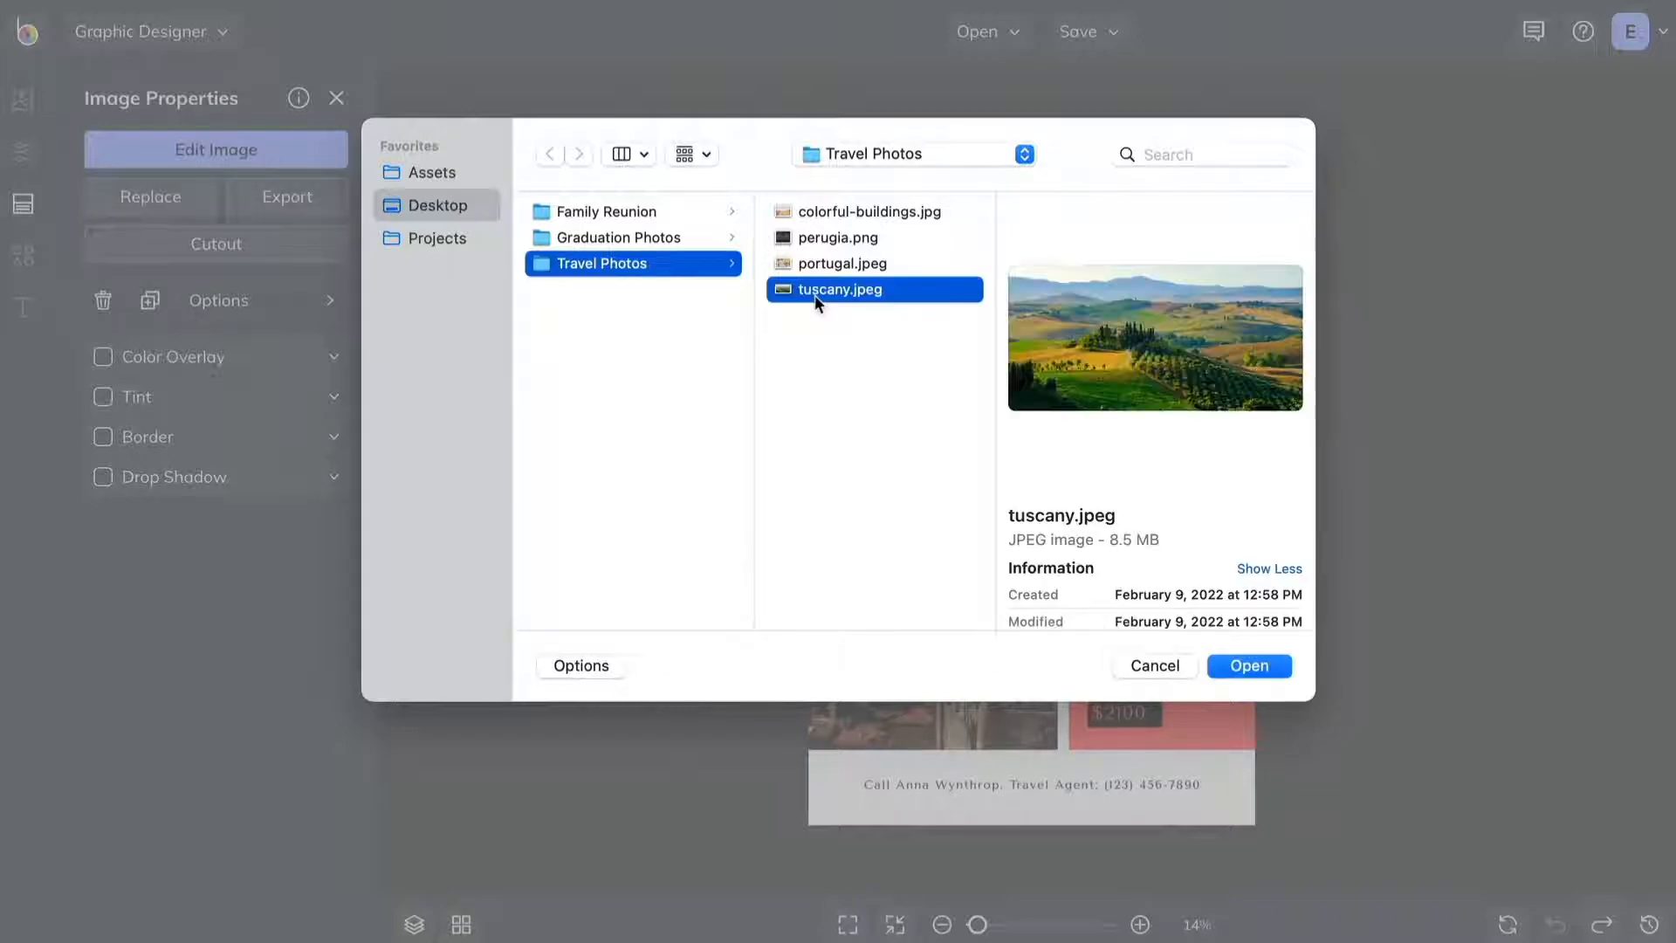
pyautogui.click(1249, 666)
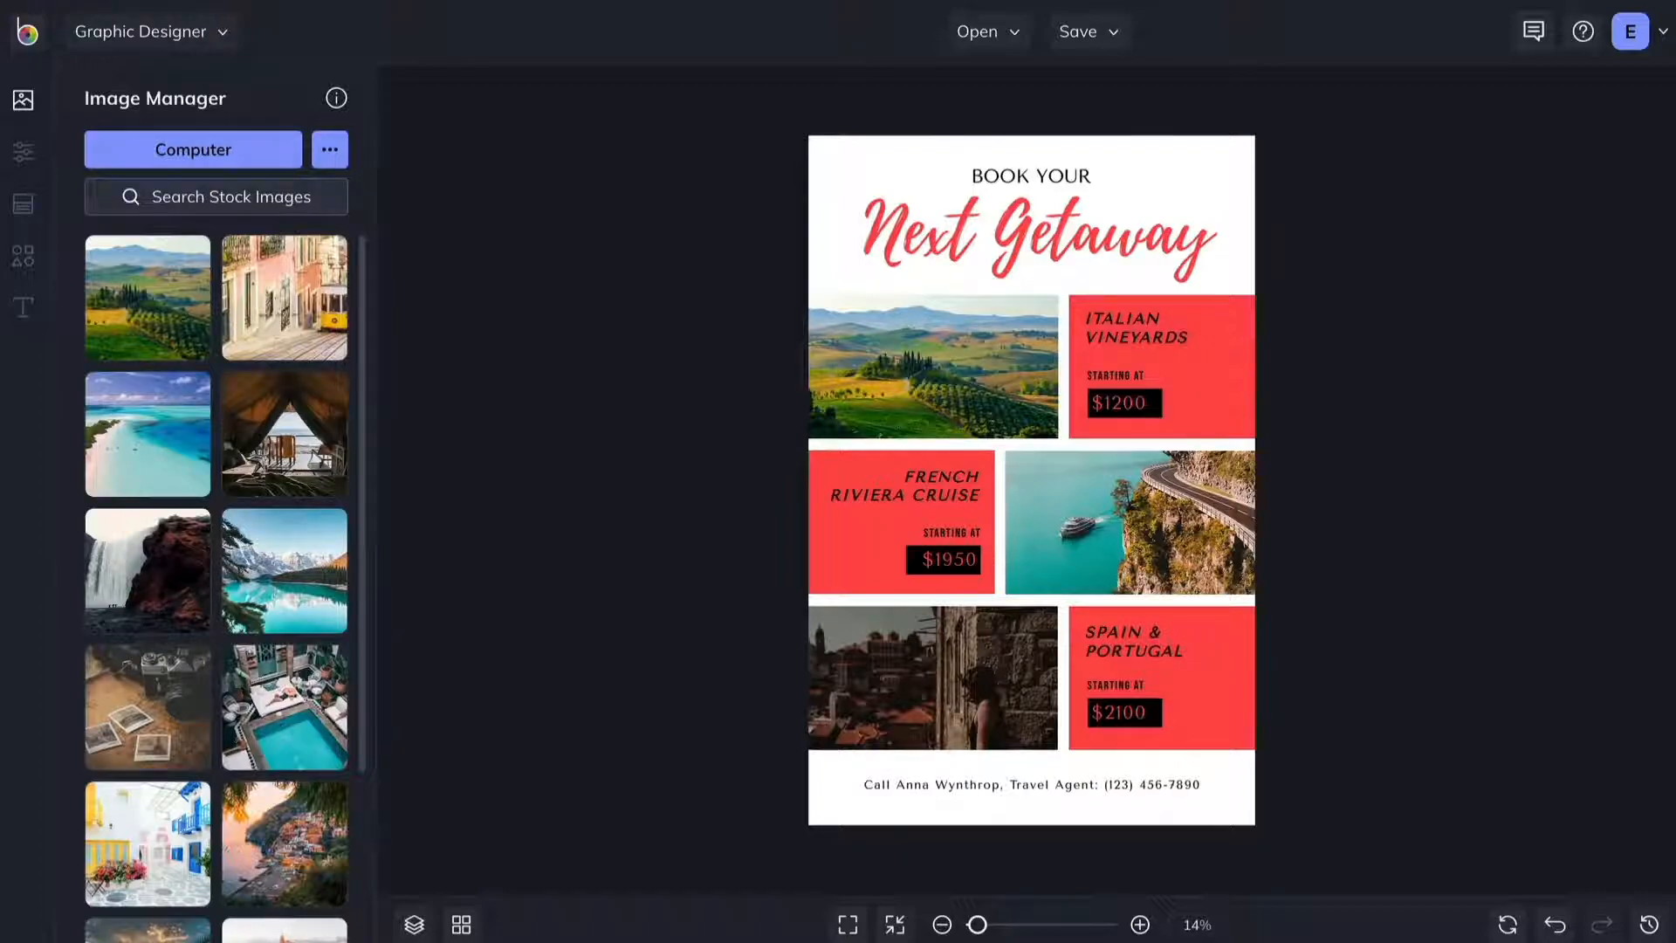
# Search the stock image library for "Portugal" and add several results, including the tram street and waterfall photos, to the image collection.
pyautogui.moveTo(367, 751); pyautogui.dragTo(211, 477)
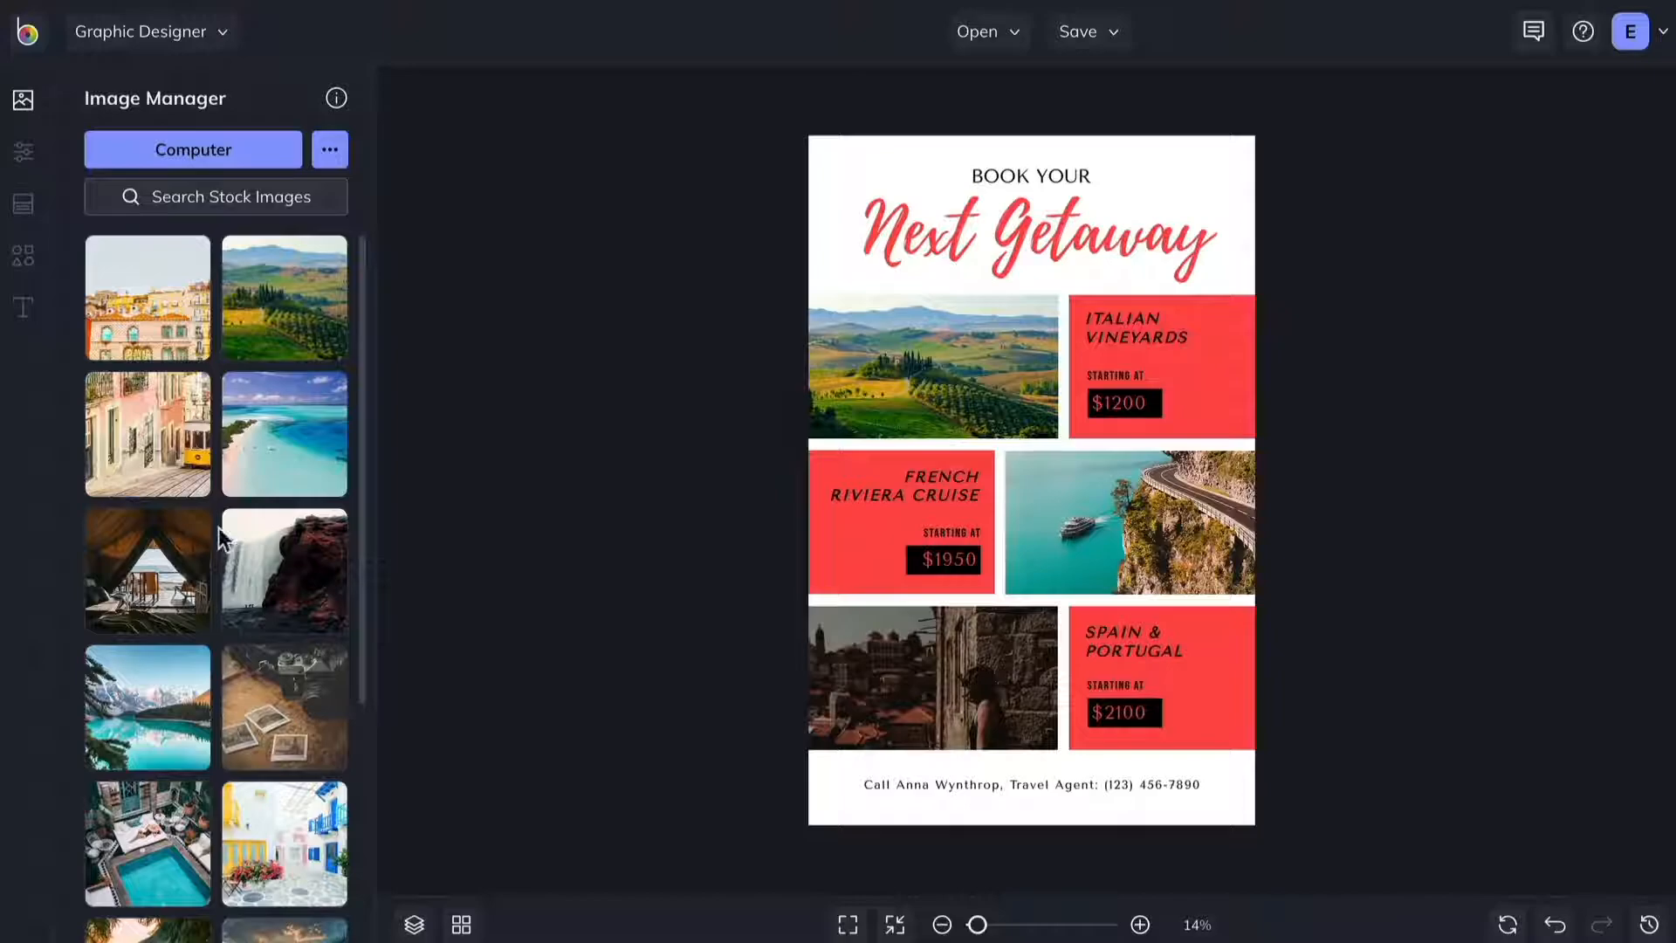
pyautogui.click(231, 205)
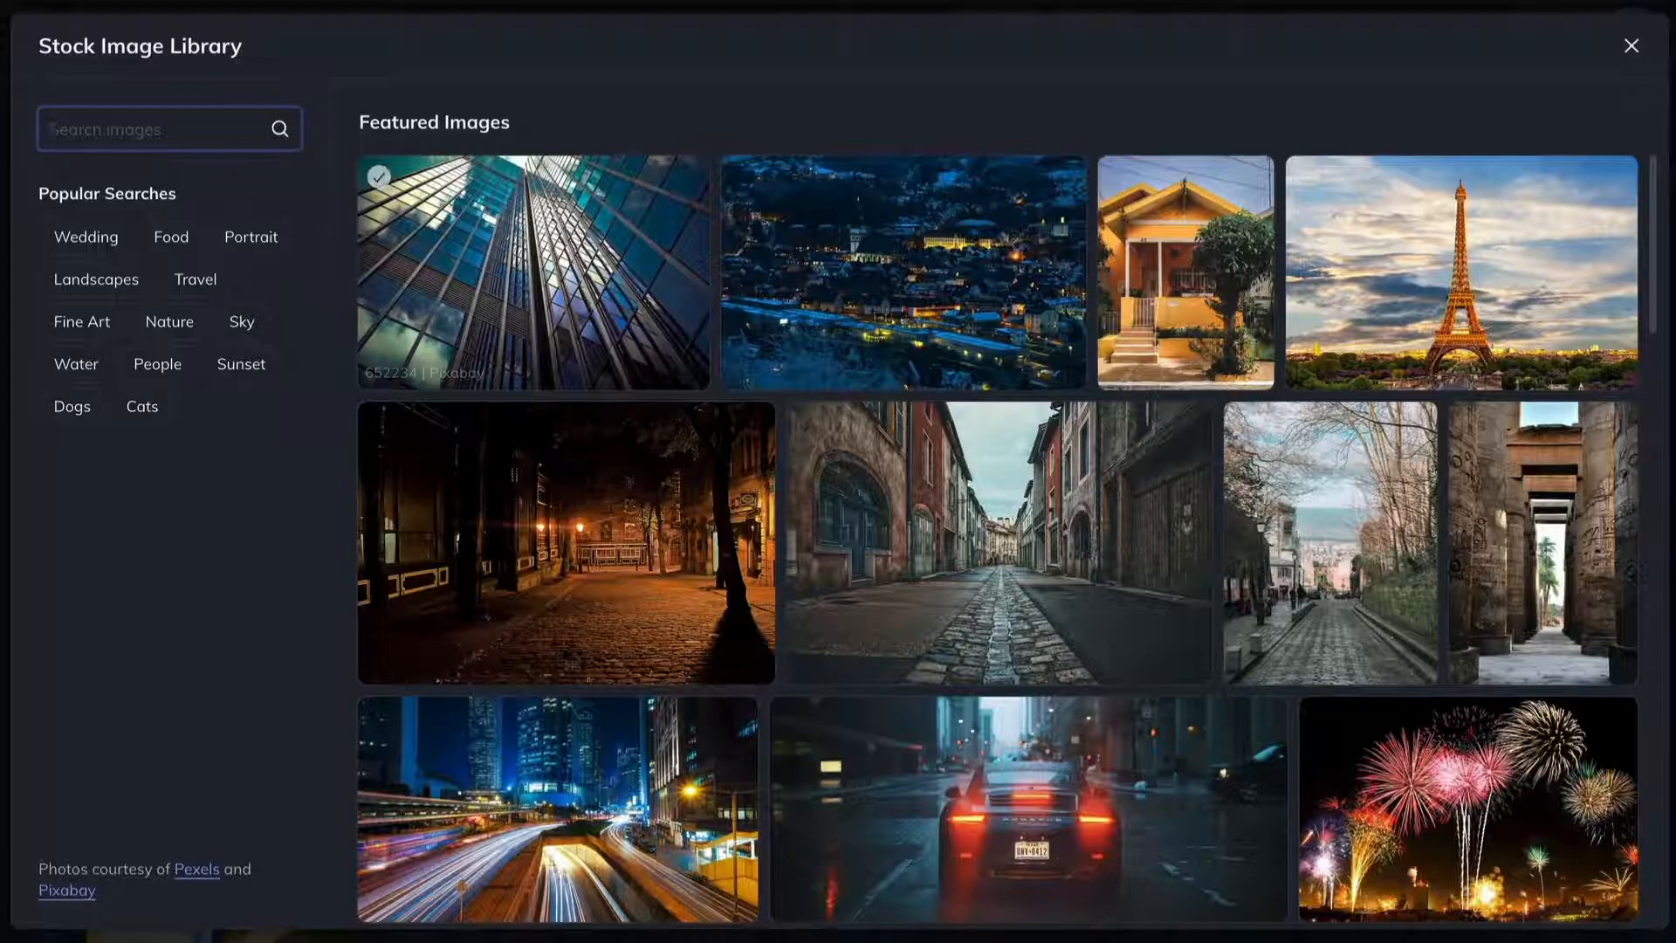
pyautogui.write('Portugal')
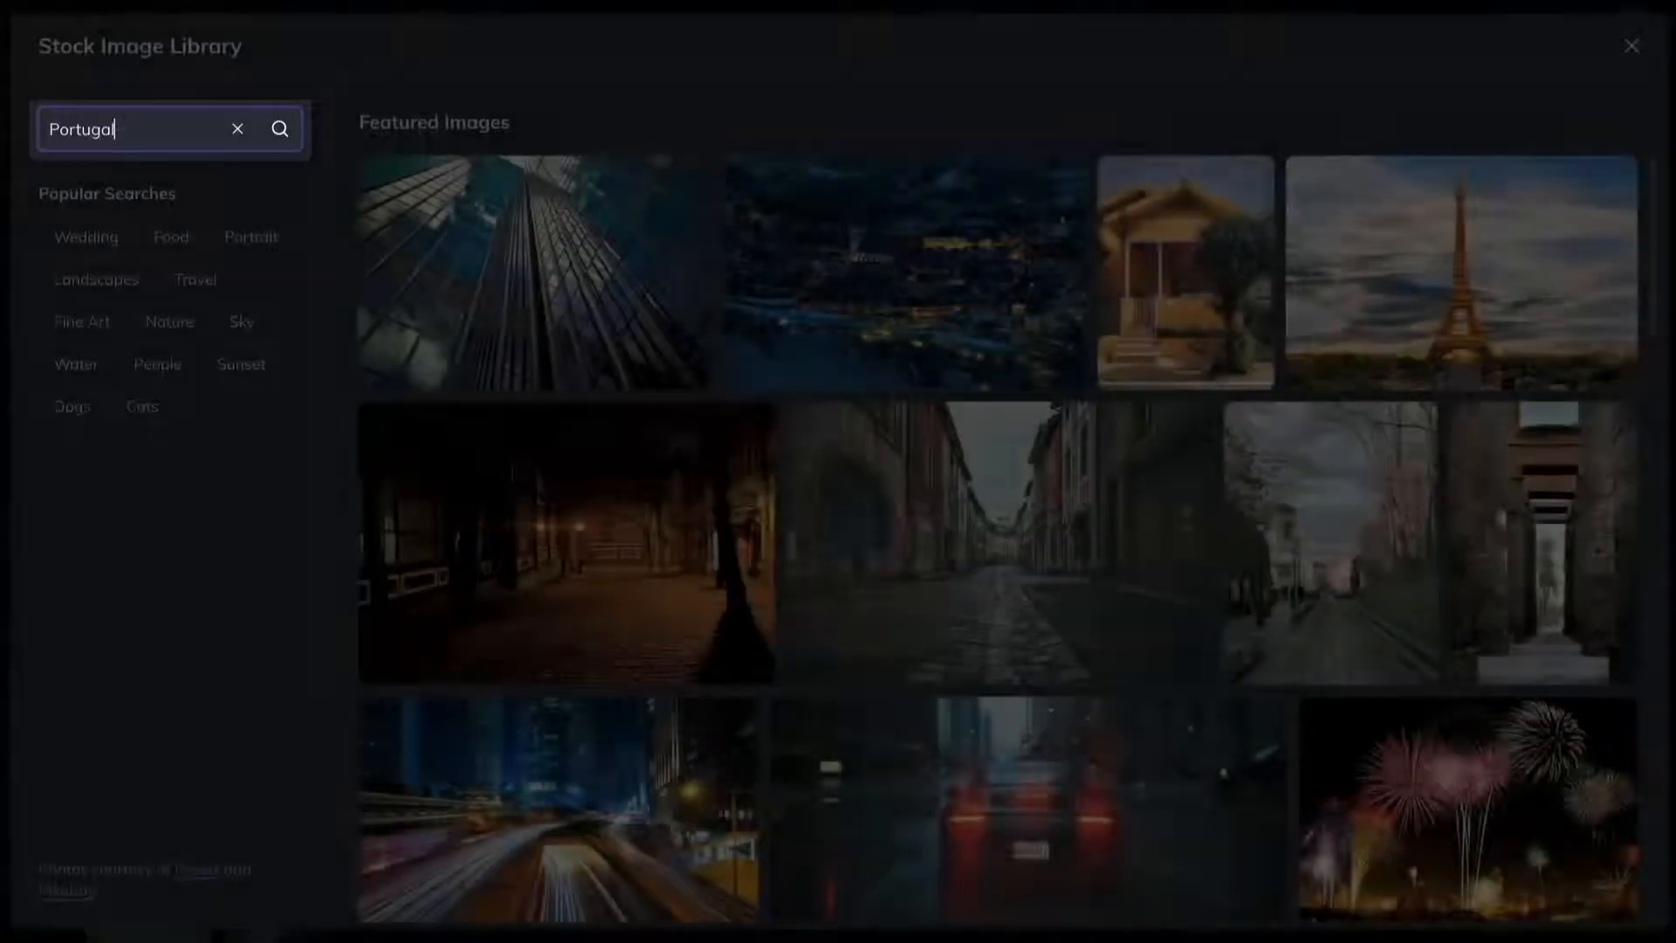
pyautogui.press('Return')
pyautogui.click(576, 584)
pyautogui.scroll(-12, 988, 571)
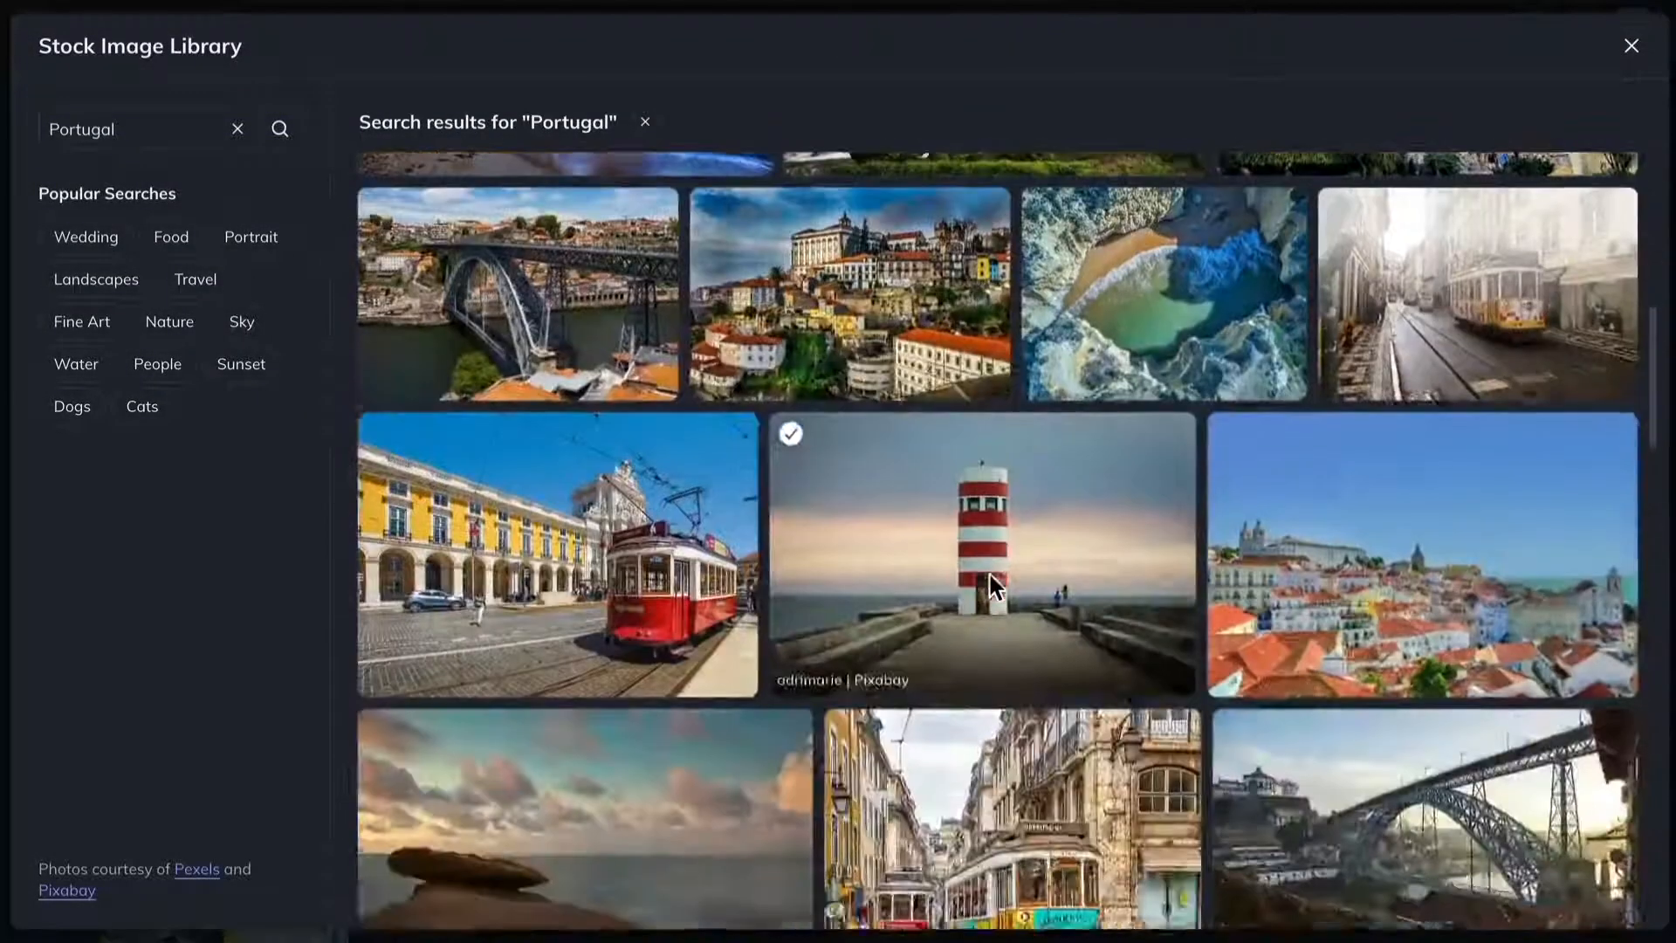
pyautogui.scroll(4, 1123, 554)
pyautogui.scroll(-3, 1123, 554)
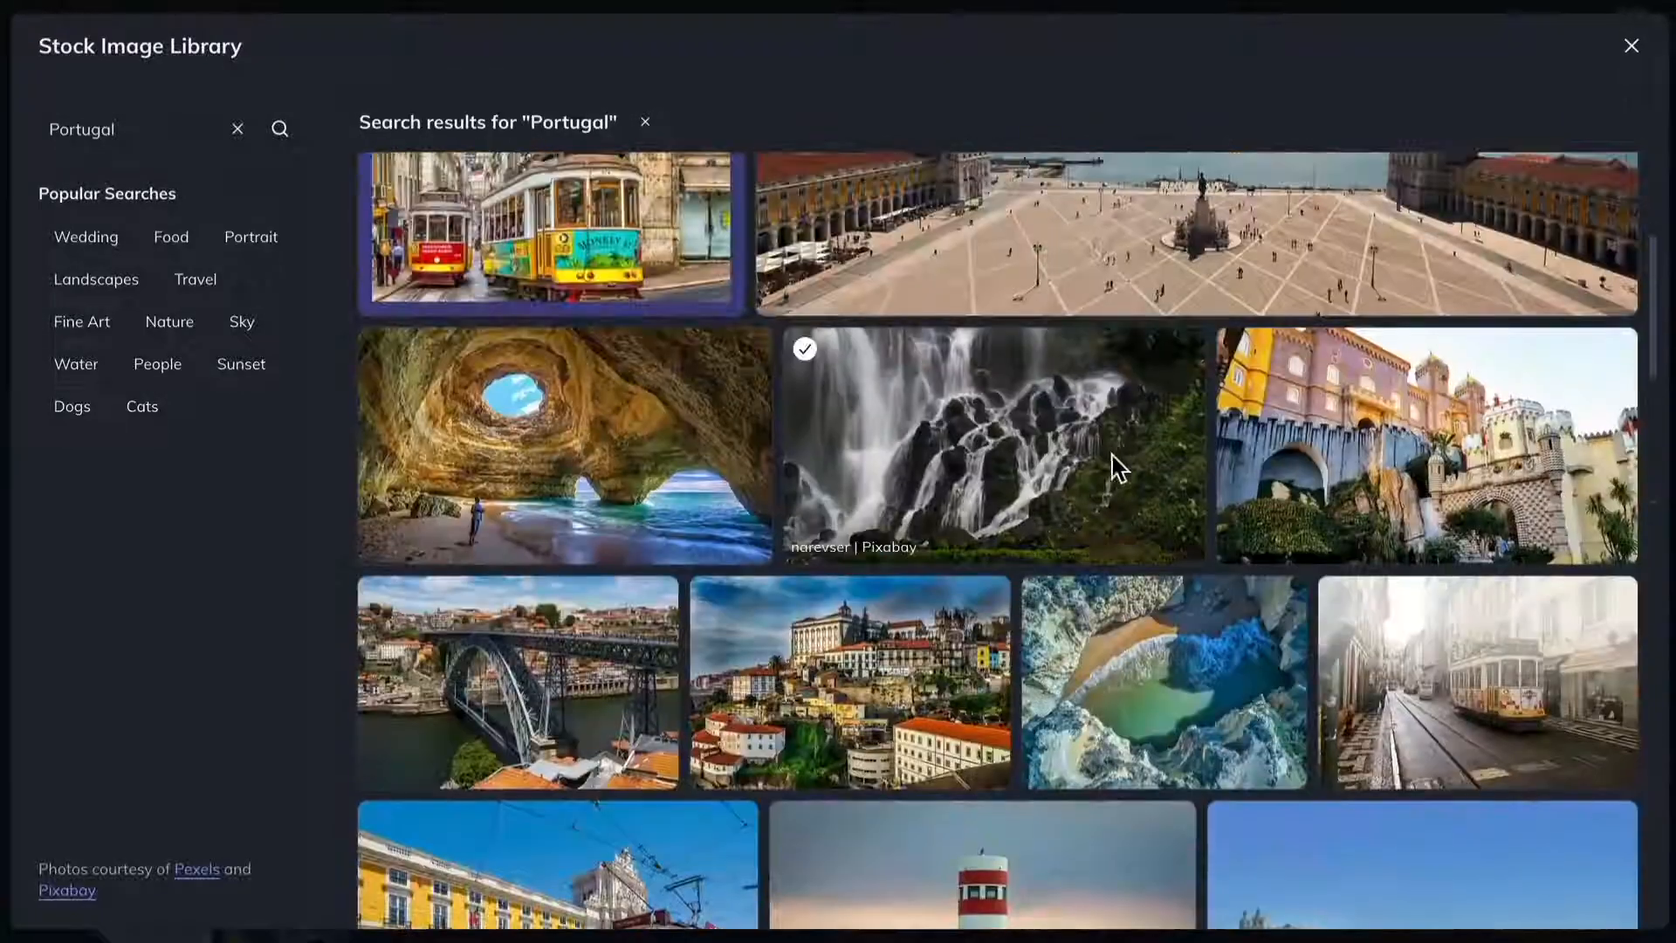
pyautogui.click(1119, 521)
pyautogui.click(1630, 46)
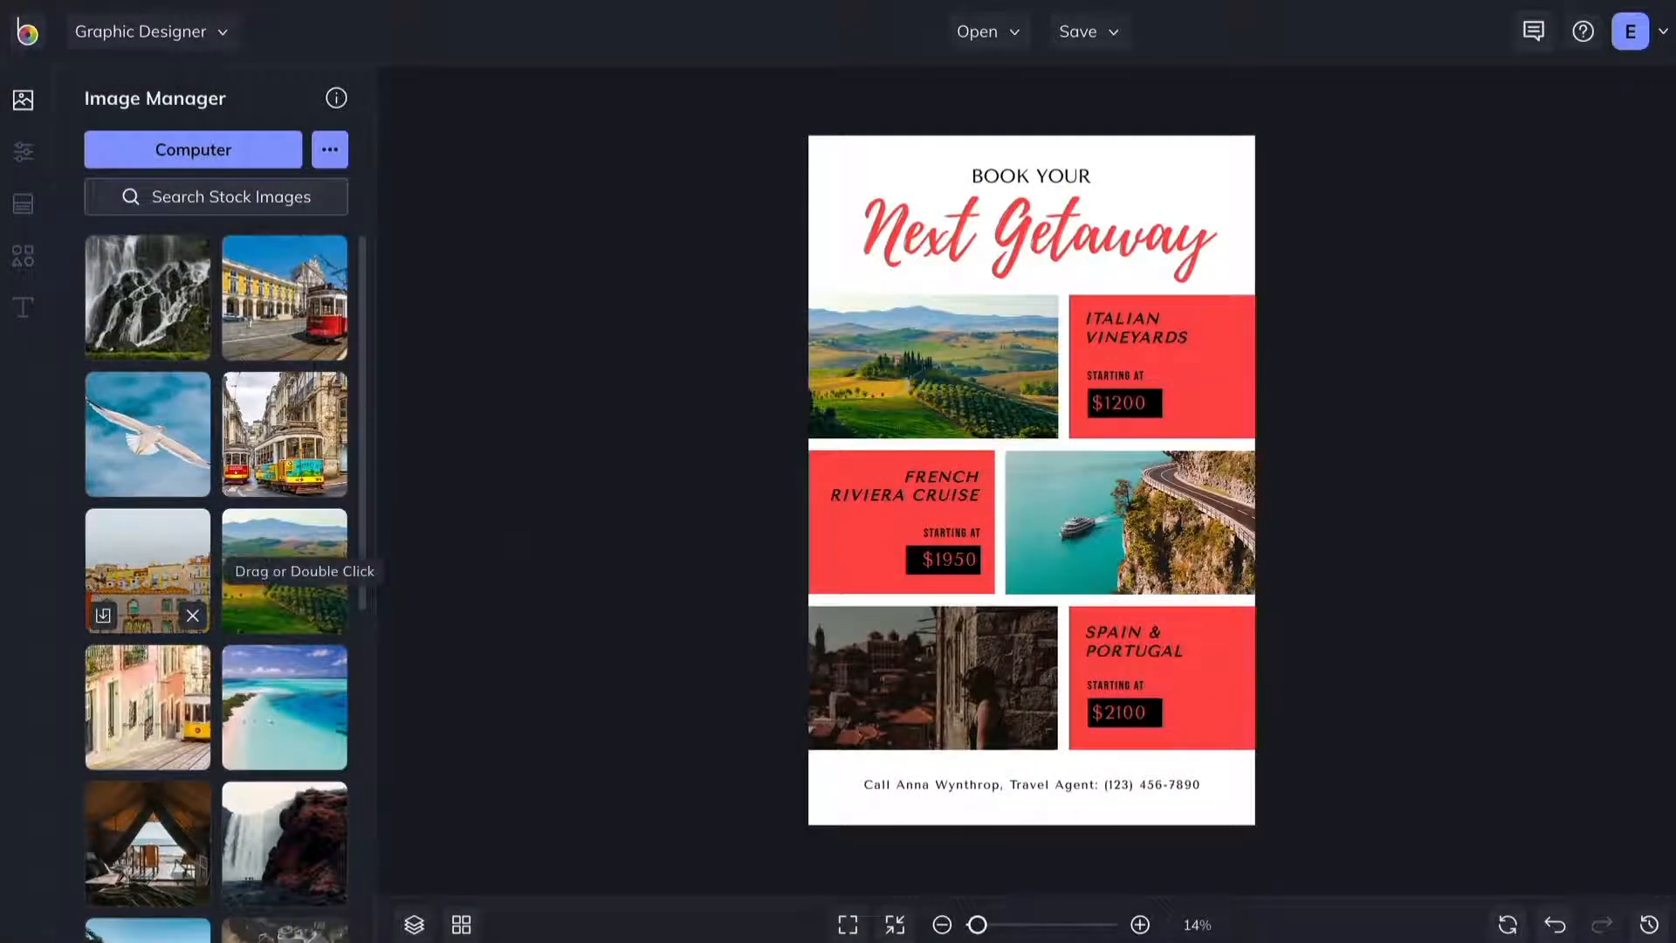
# Replace the dark photo beside Spain & Portugal with the colorful buildings image.
pyautogui.moveTo(160, 563); pyautogui.dragTo(888, 684)
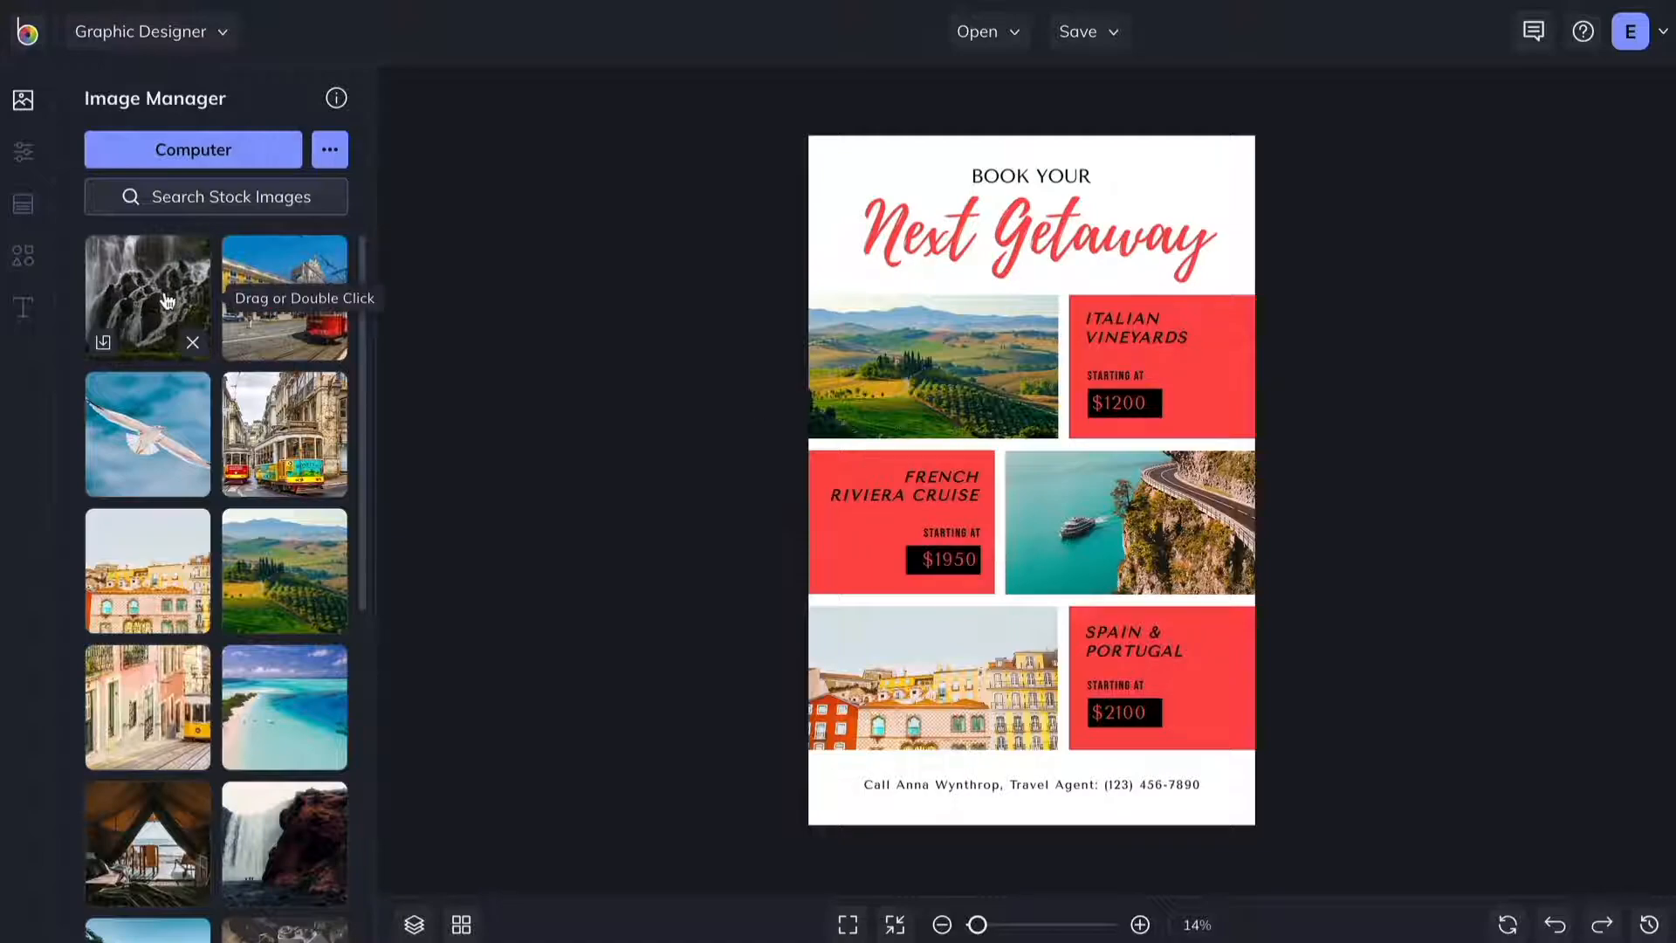
# Place the waterfall photo as a separate layer, remove it, and add the pink street photo with the yellow tram instead.
pyautogui.moveTo(166, 302); pyautogui.dragTo(991, 449)
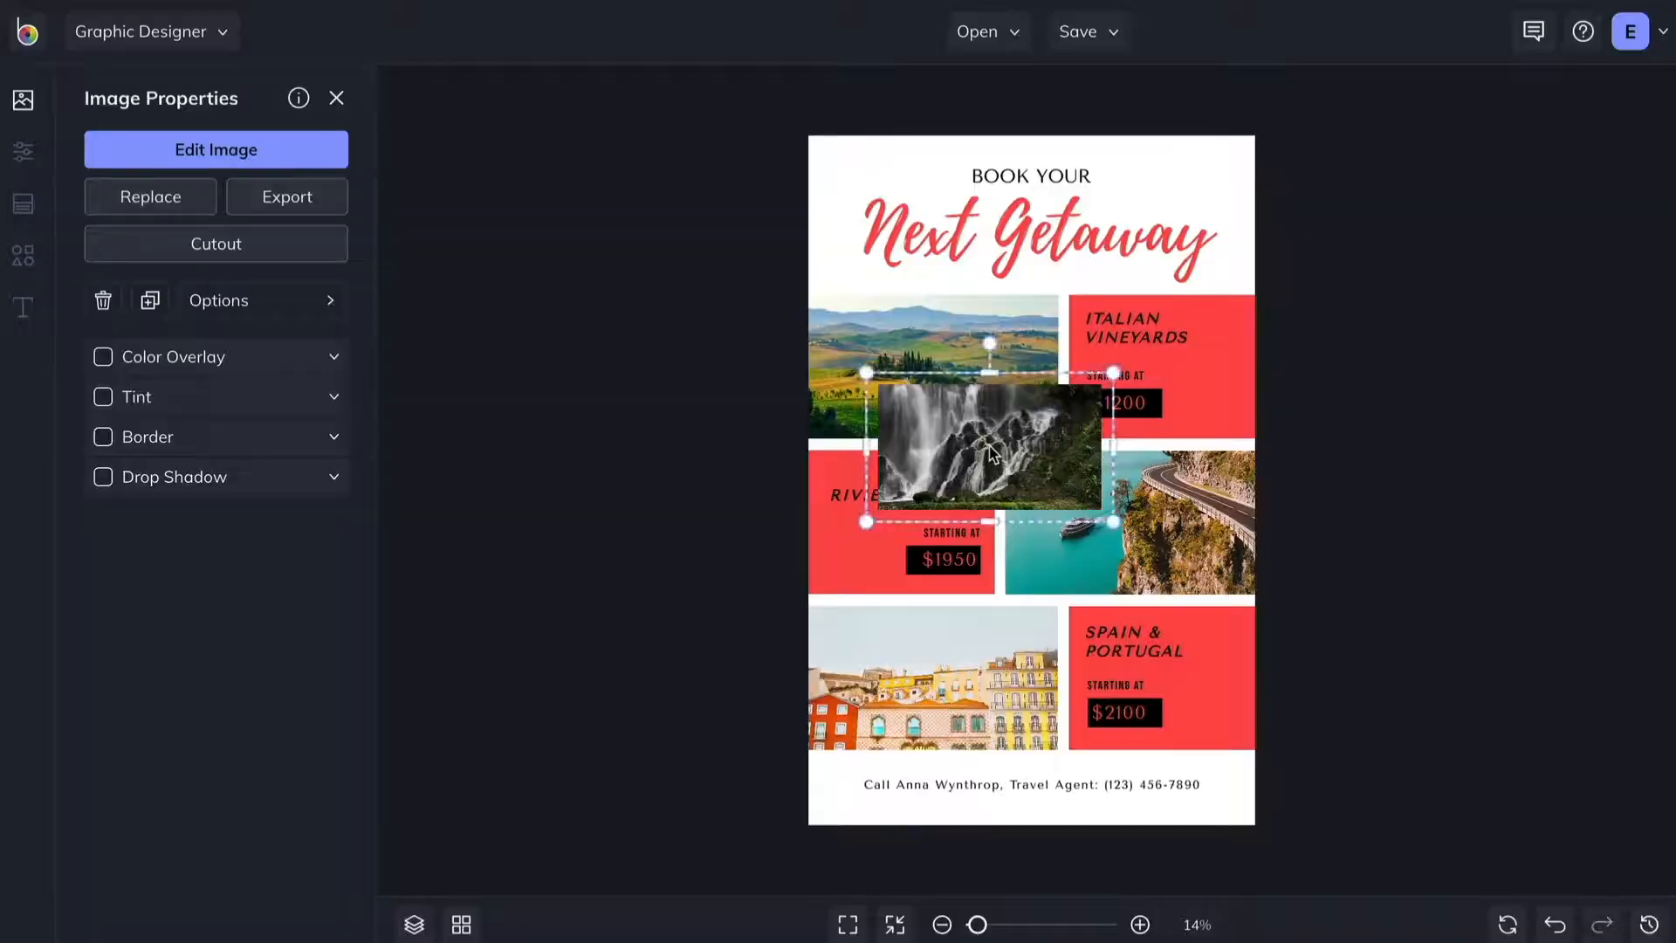
pyautogui.press('Delete')
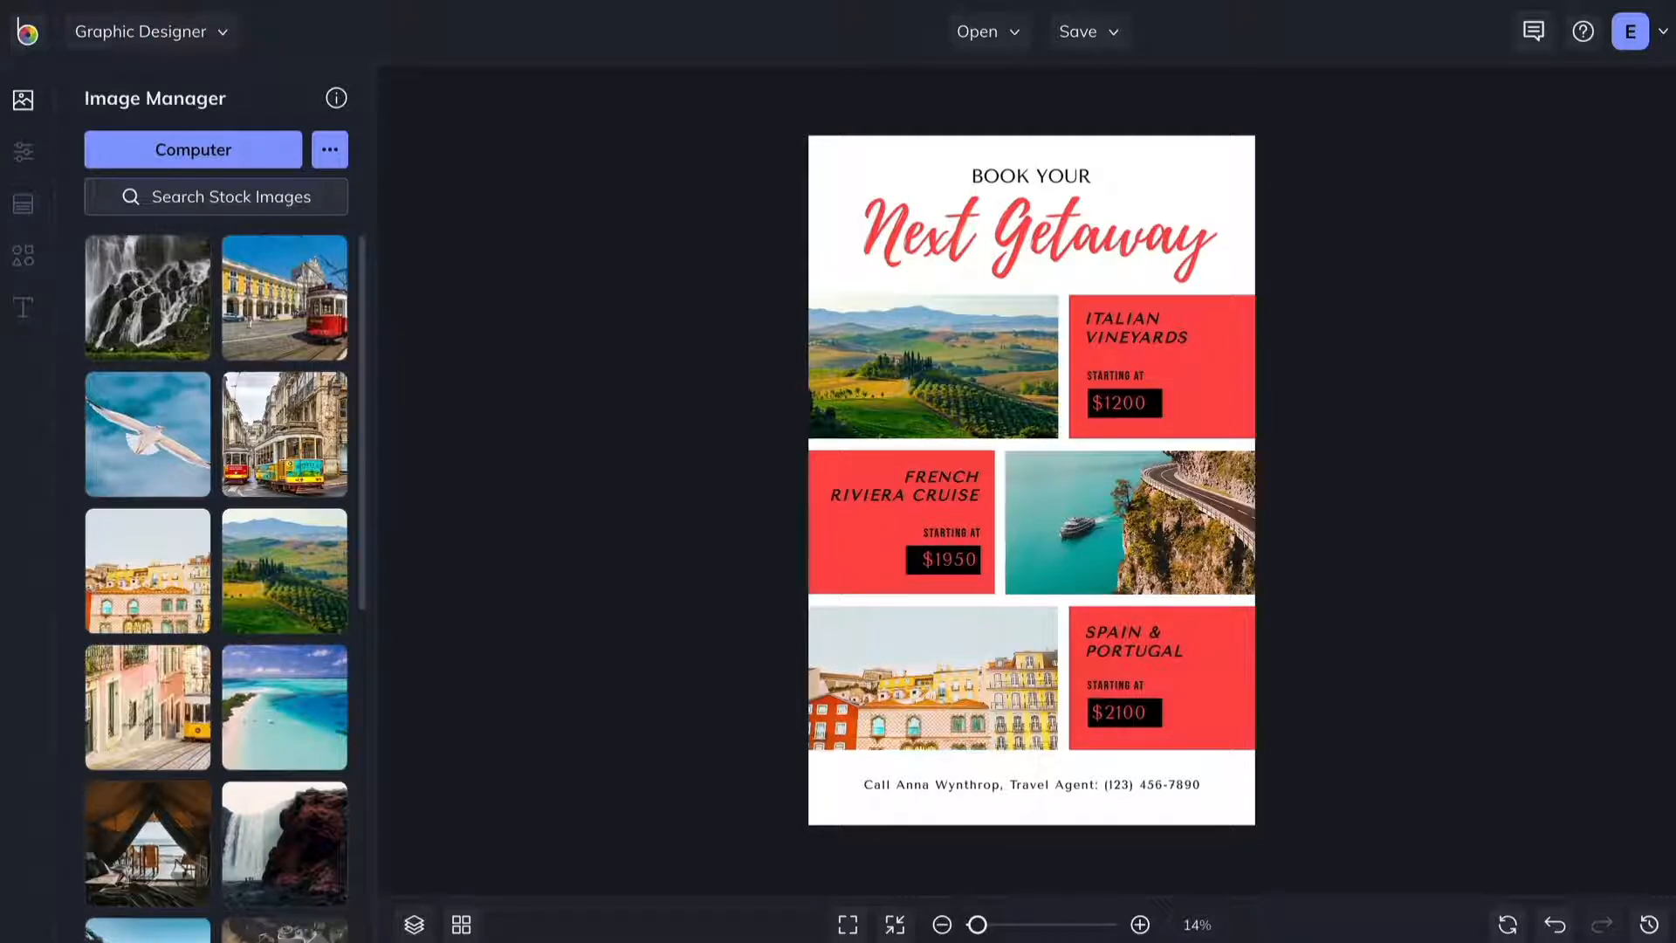
pyautogui.doubleClick(147, 707)
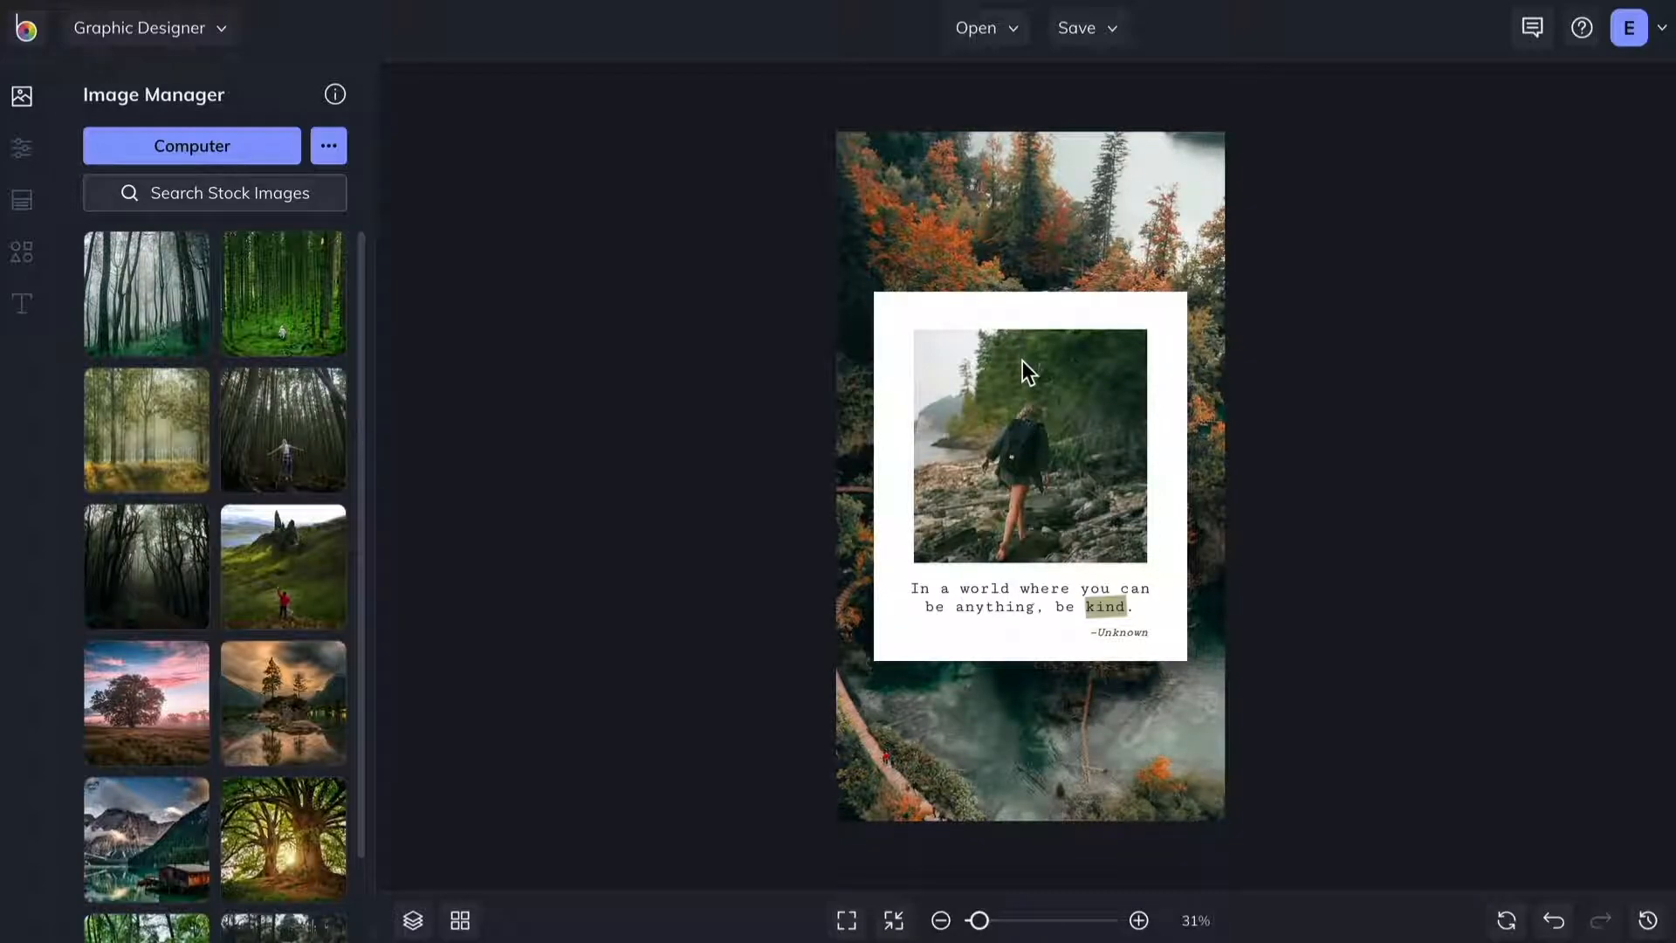
# Try a dark blue #1F1486 color overlay at 30 opacity on the framed hiker photo, and turn it off.
pyautogui.click(1029, 407)
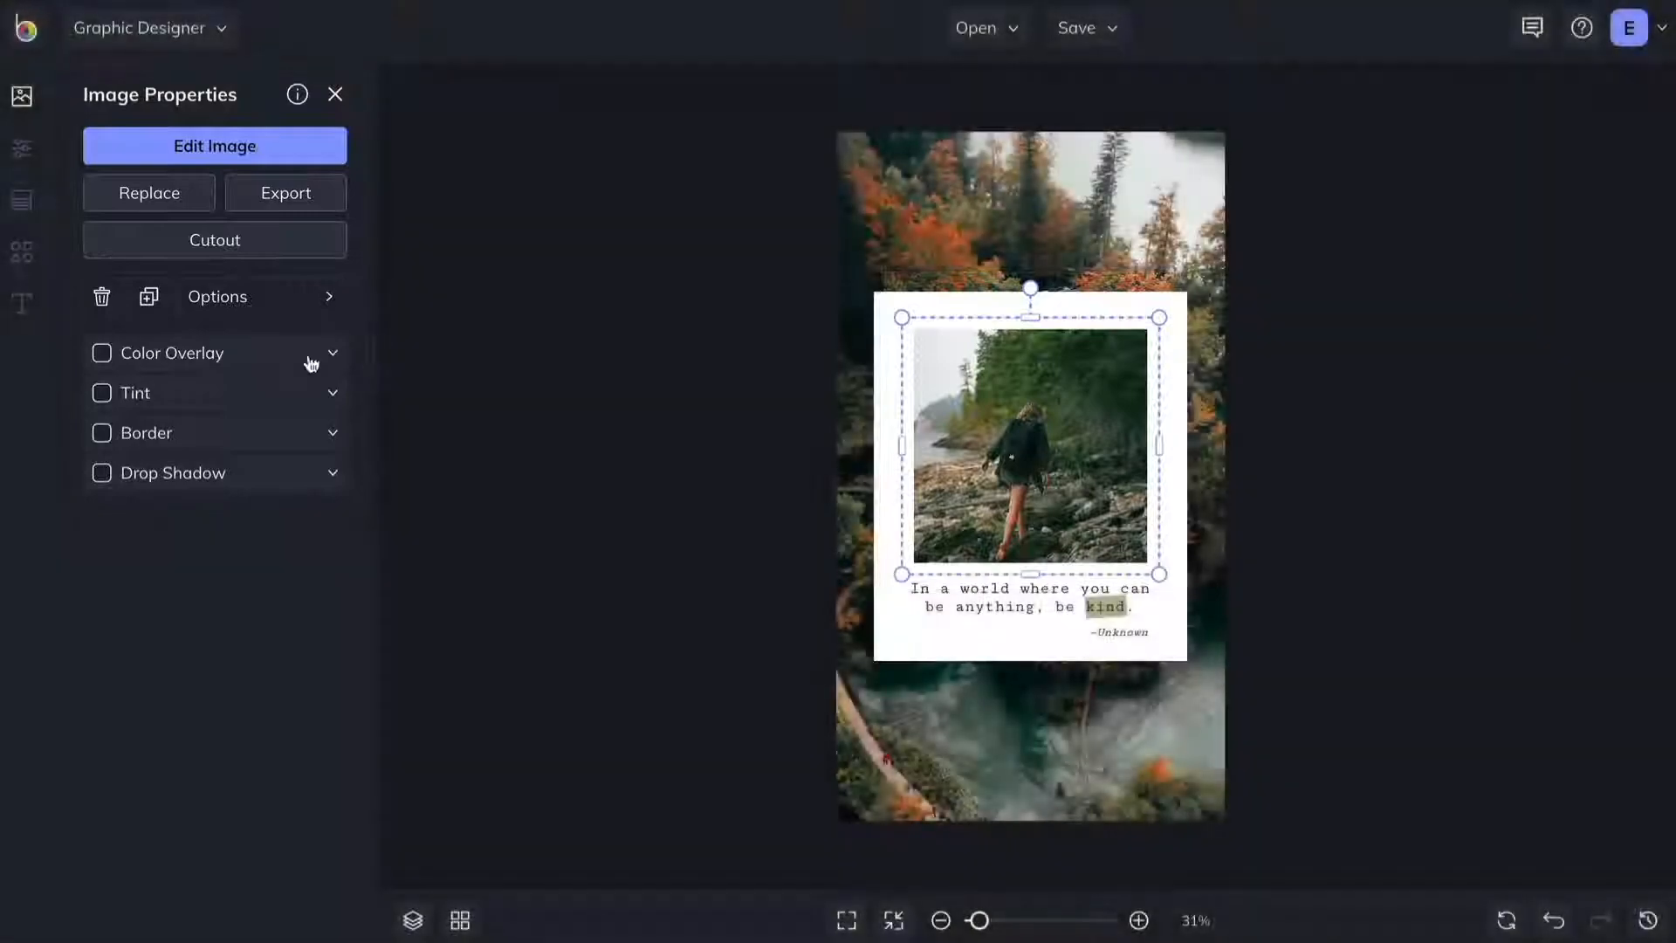
pyautogui.click(177, 360)
pyautogui.click(332, 354)
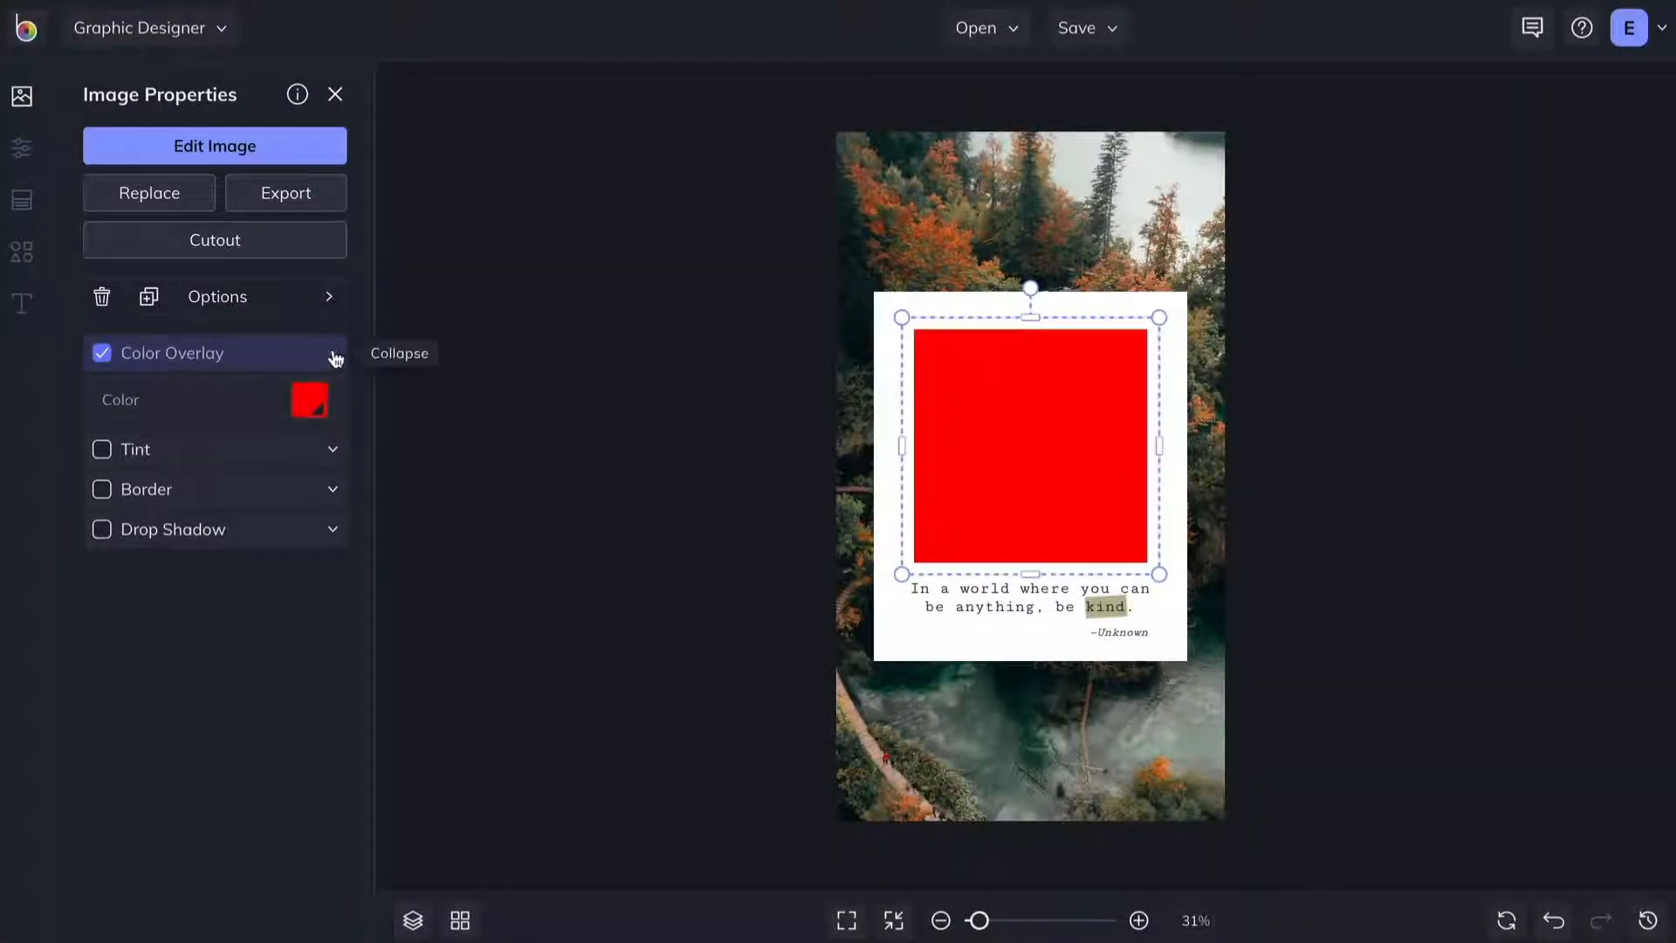
pyautogui.click(312, 401)
pyautogui.click(479, 412)
pyautogui.click(390, 467)
pyautogui.click(393, 412)
pyautogui.moveTo(582, 669); pyautogui.dragTo(434, 667)
pyautogui.click(527, 640)
pyautogui.moveTo(526, 640)
pyautogui.mouseDown()
pyautogui.moveTo(599, 640)
pyautogui.moveTo(539, 639)
pyautogui.mouseUp()
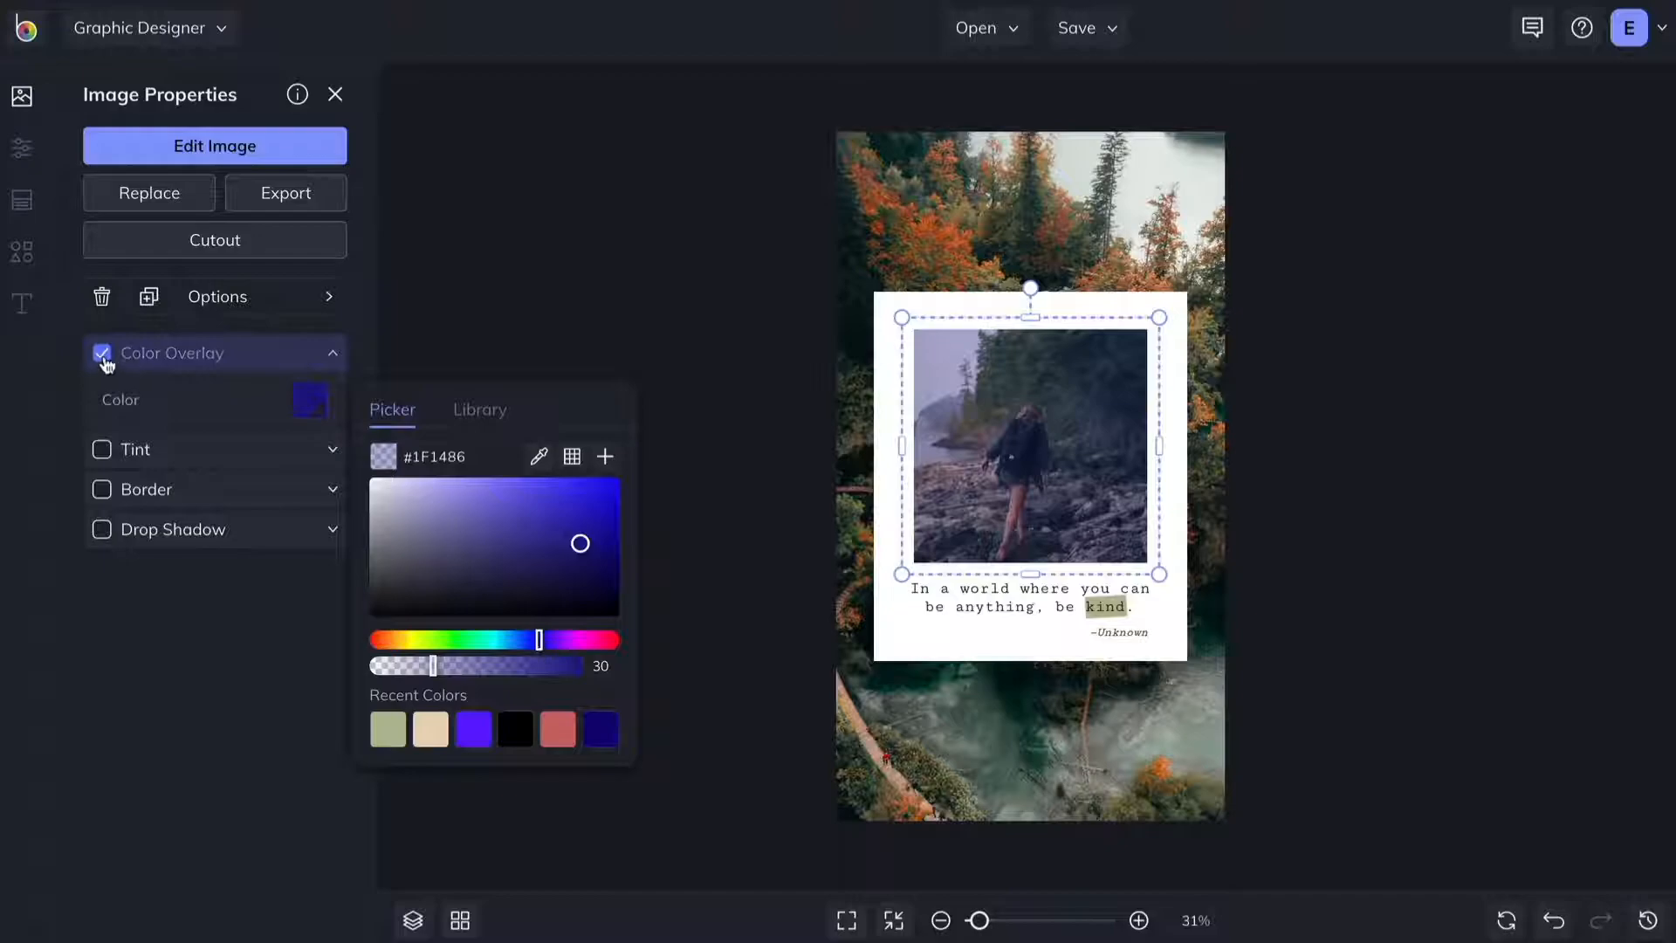
pyautogui.click(102, 353)
# Try a thicker border around the hiker photo, and turn it off.
pyautogui.click(101, 434)
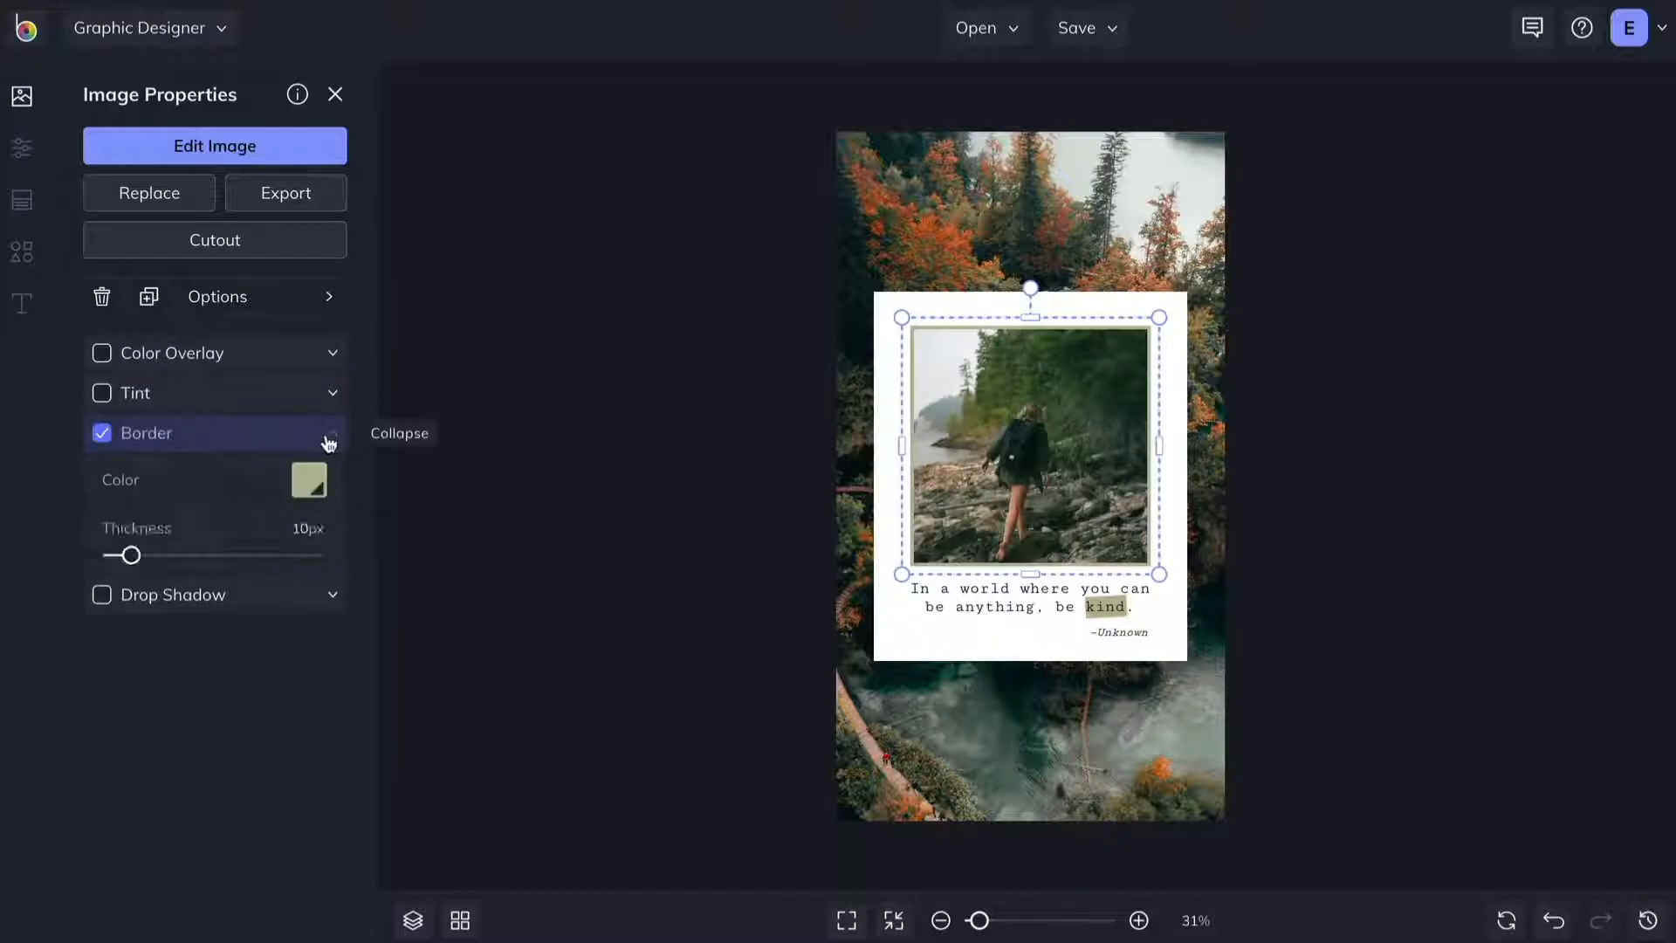
pyautogui.moveTo(132, 555); pyautogui.dragTo(152, 558)
pyautogui.click(102, 433)
# Try a drop shadow with 26 px distance and 63% opacity on the hiker photo, and turn it off.
pyautogui.click(101, 473)
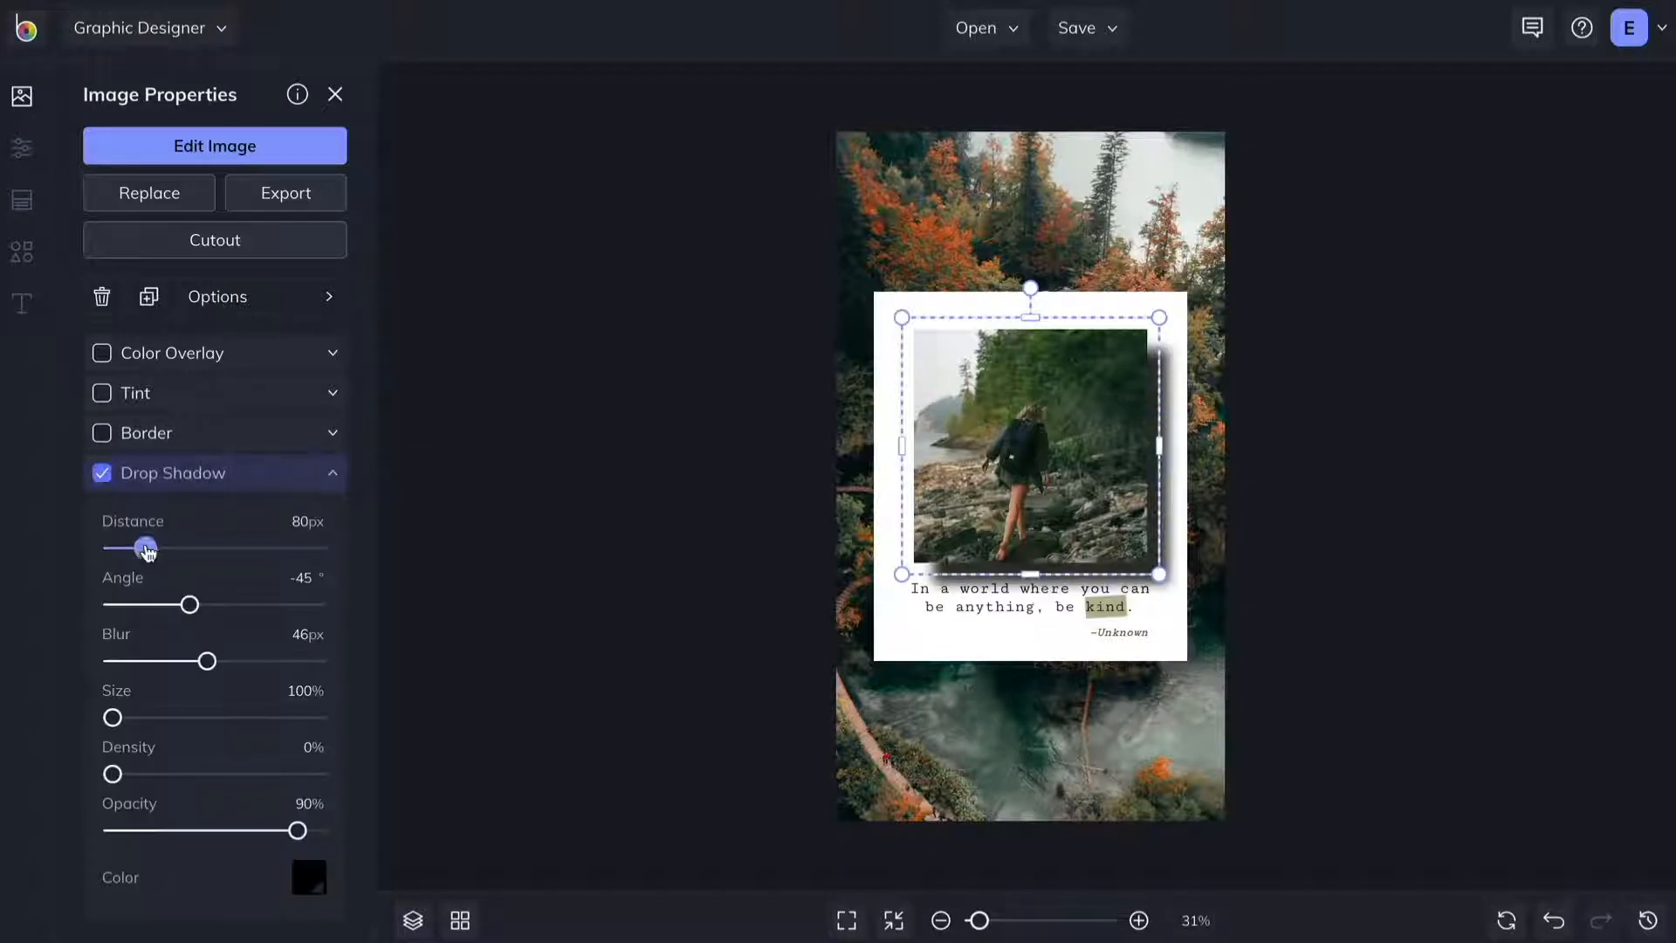
pyautogui.moveTo(147, 550); pyautogui.dragTo(123, 548)
pyautogui.moveTo(298, 830); pyautogui.dragTo(242, 831)
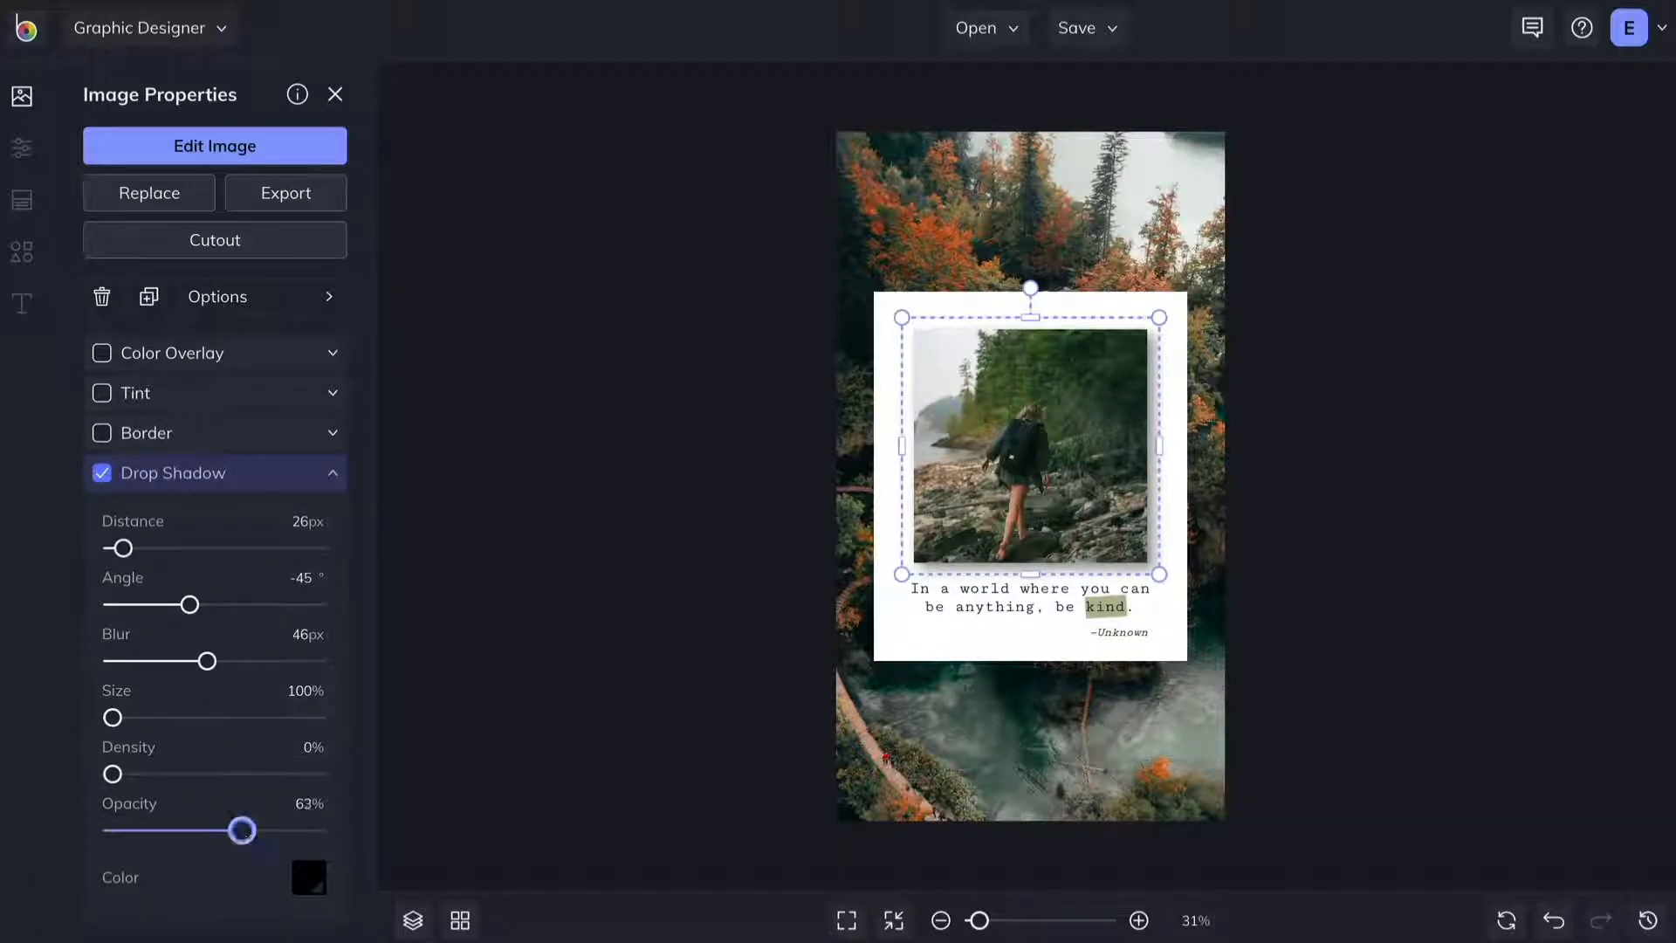
pyautogui.click(103, 478)
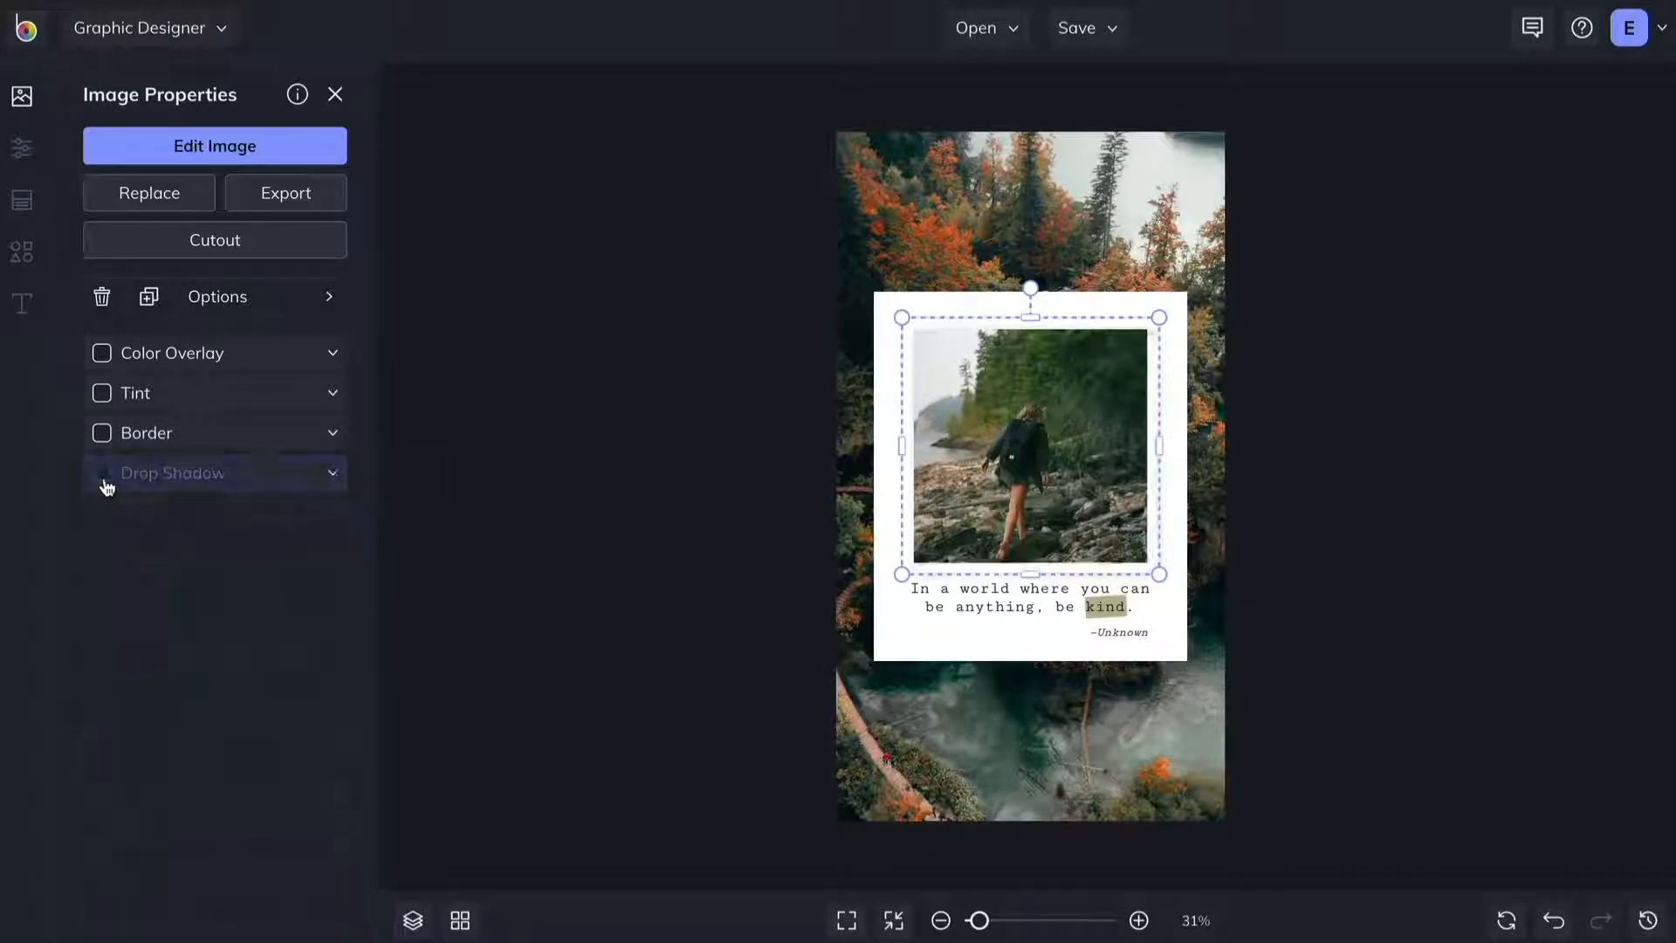
# Adjust the hiker photo's exposure with contrast 55 and raised highlights and shadows, apply it, and return to the design.
pyautogui.click(329, 298)
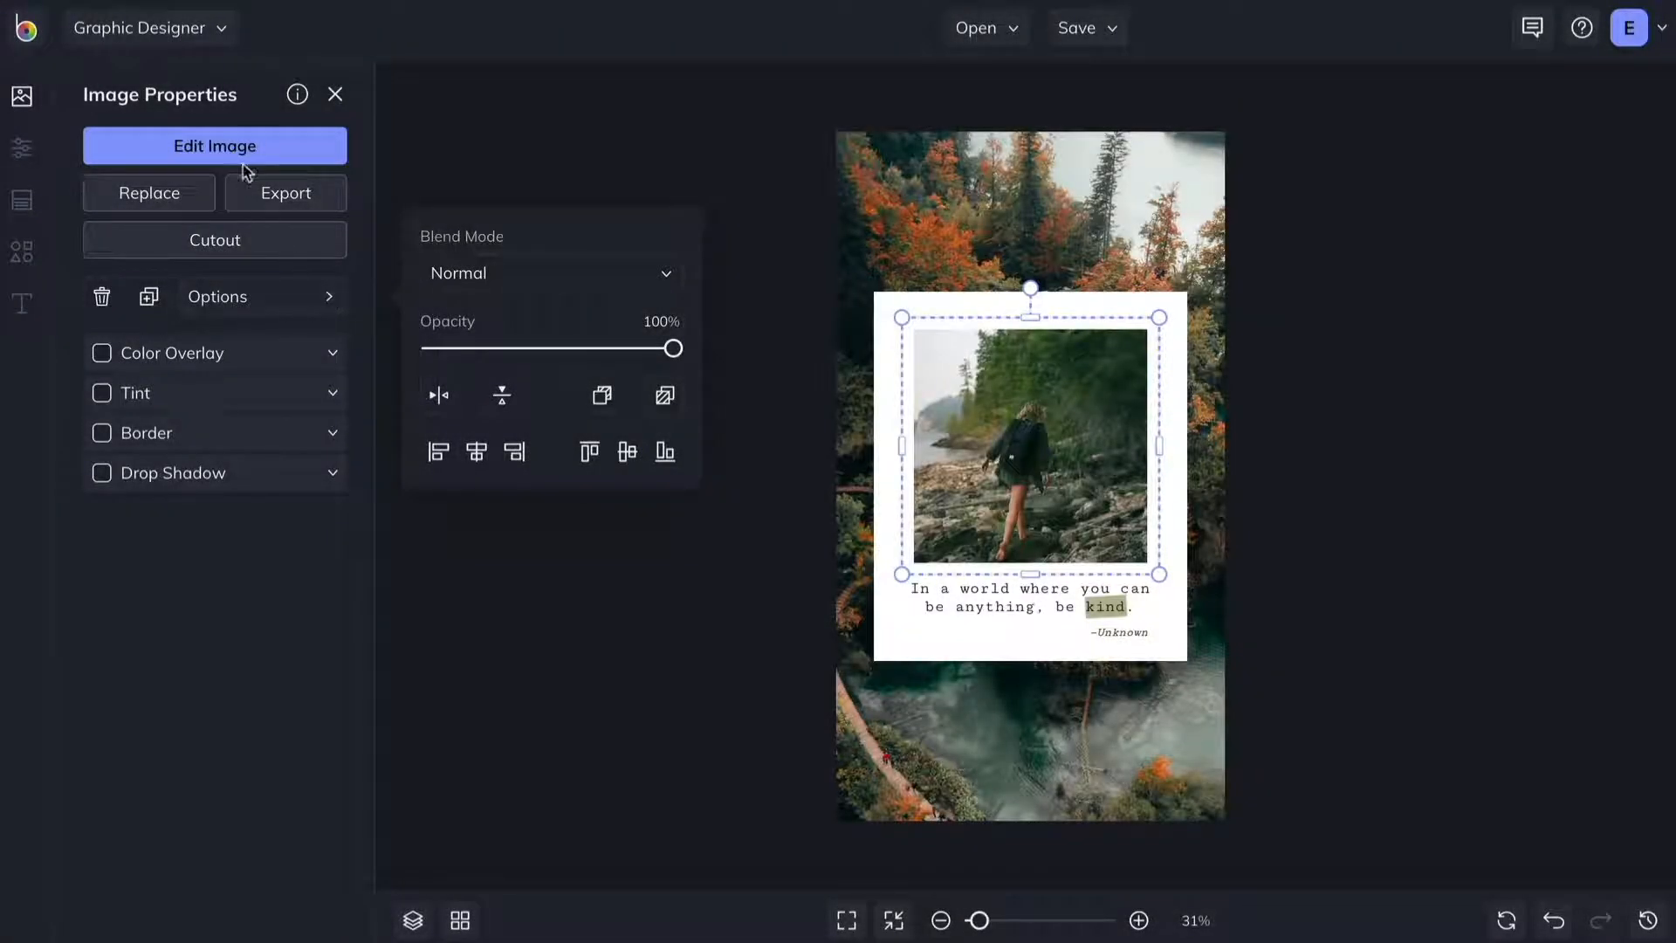
pyautogui.click(238, 146)
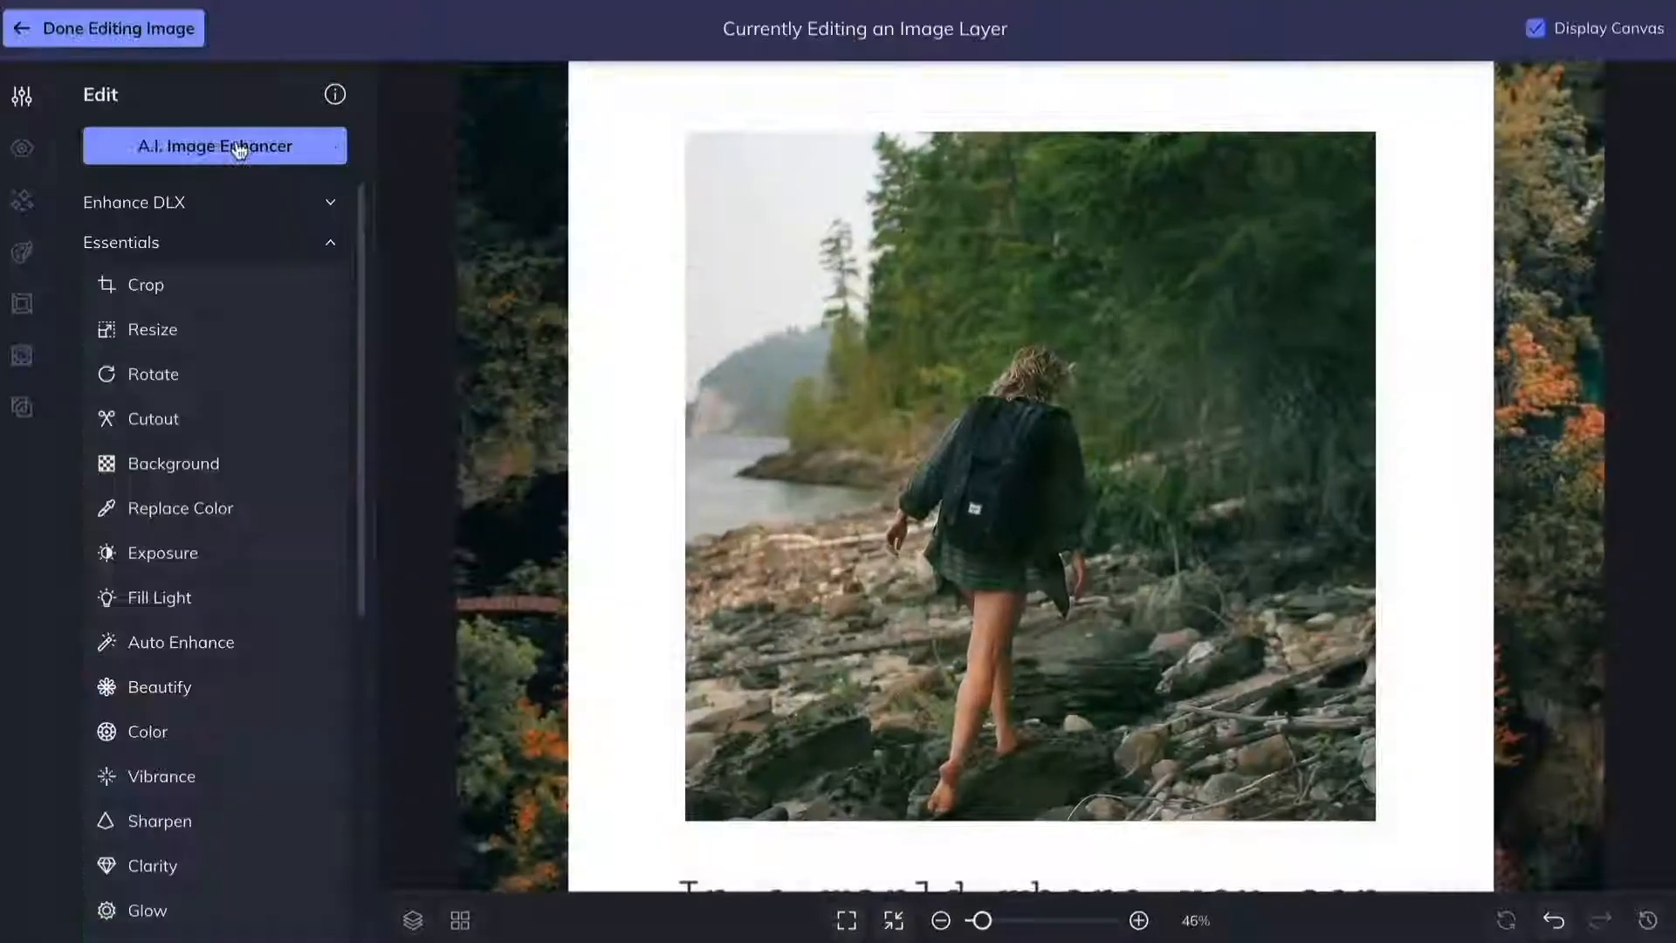
pyautogui.click(244, 551)
pyautogui.moveTo(215, 288); pyautogui.dragTo(271, 288)
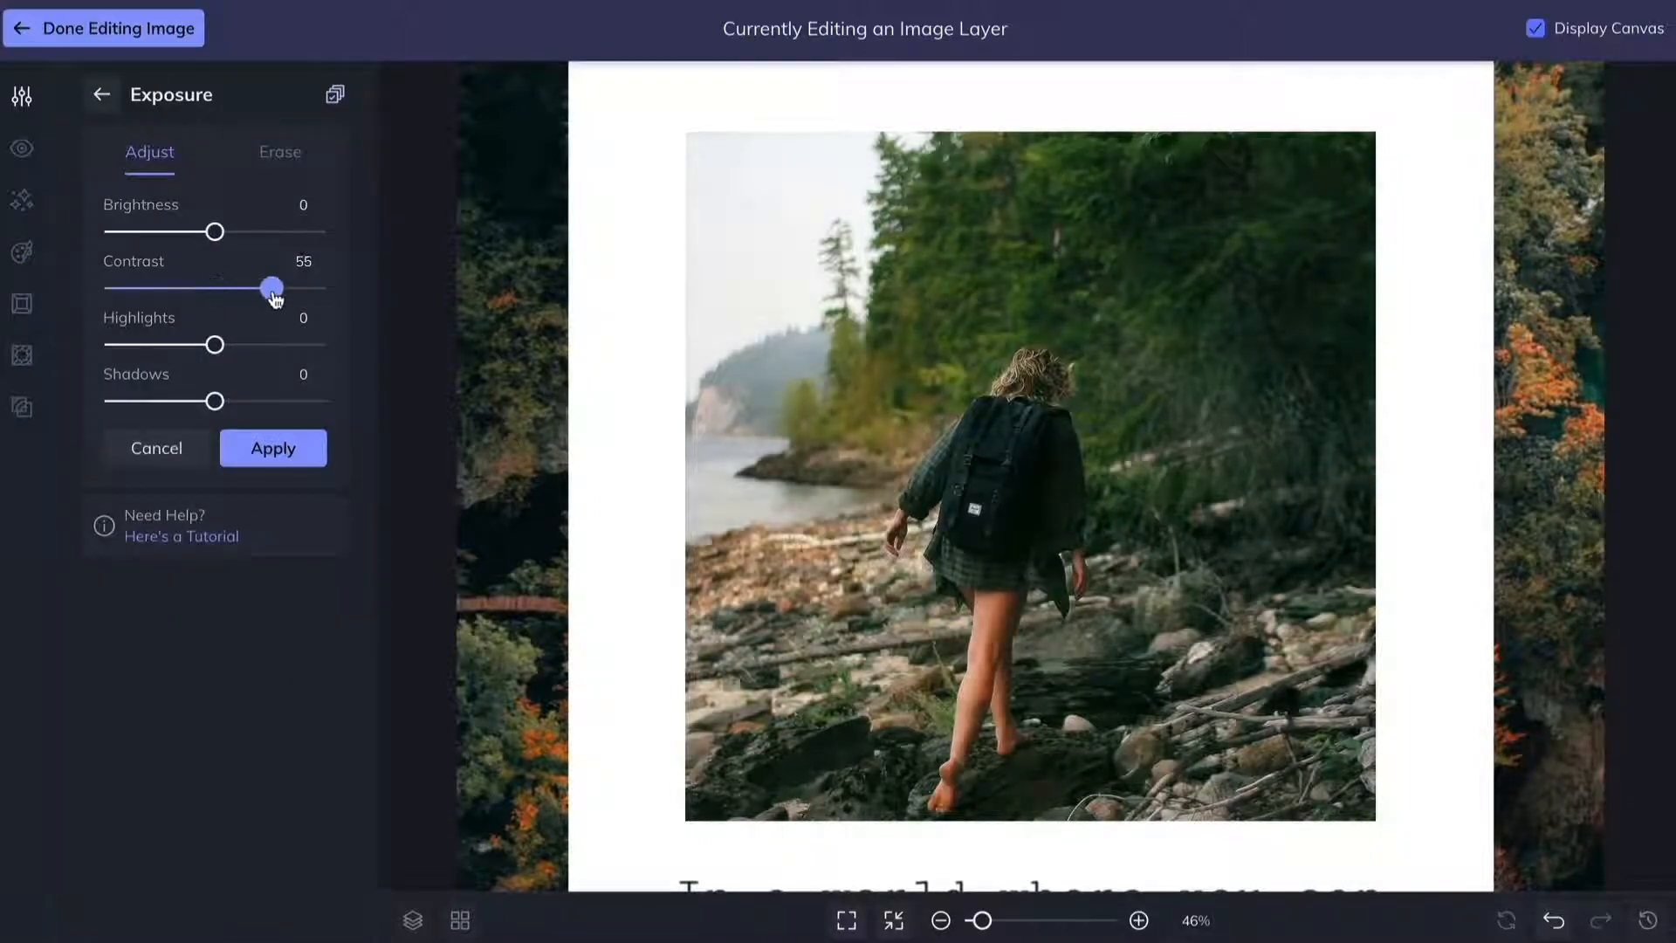
pyautogui.moveTo(215, 345); pyautogui.dragTo(295, 344)
pyautogui.moveTo(215, 401); pyautogui.dragTo(257, 402)
pyautogui.click(281, 454)
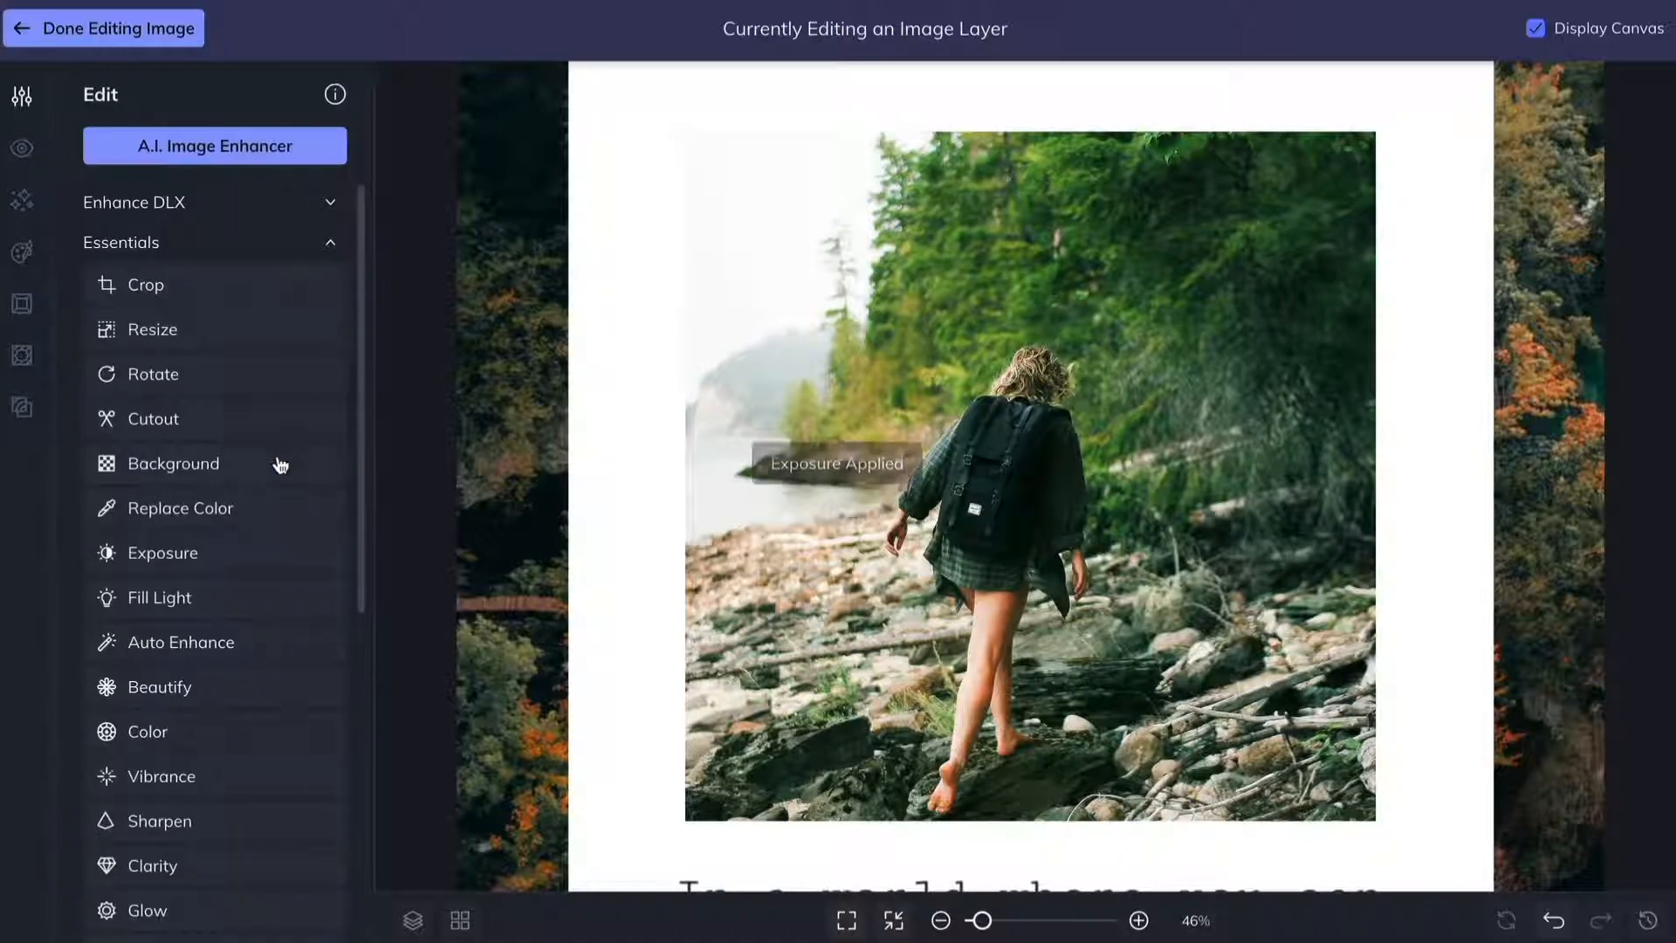
pyautogui.click(136, 31)
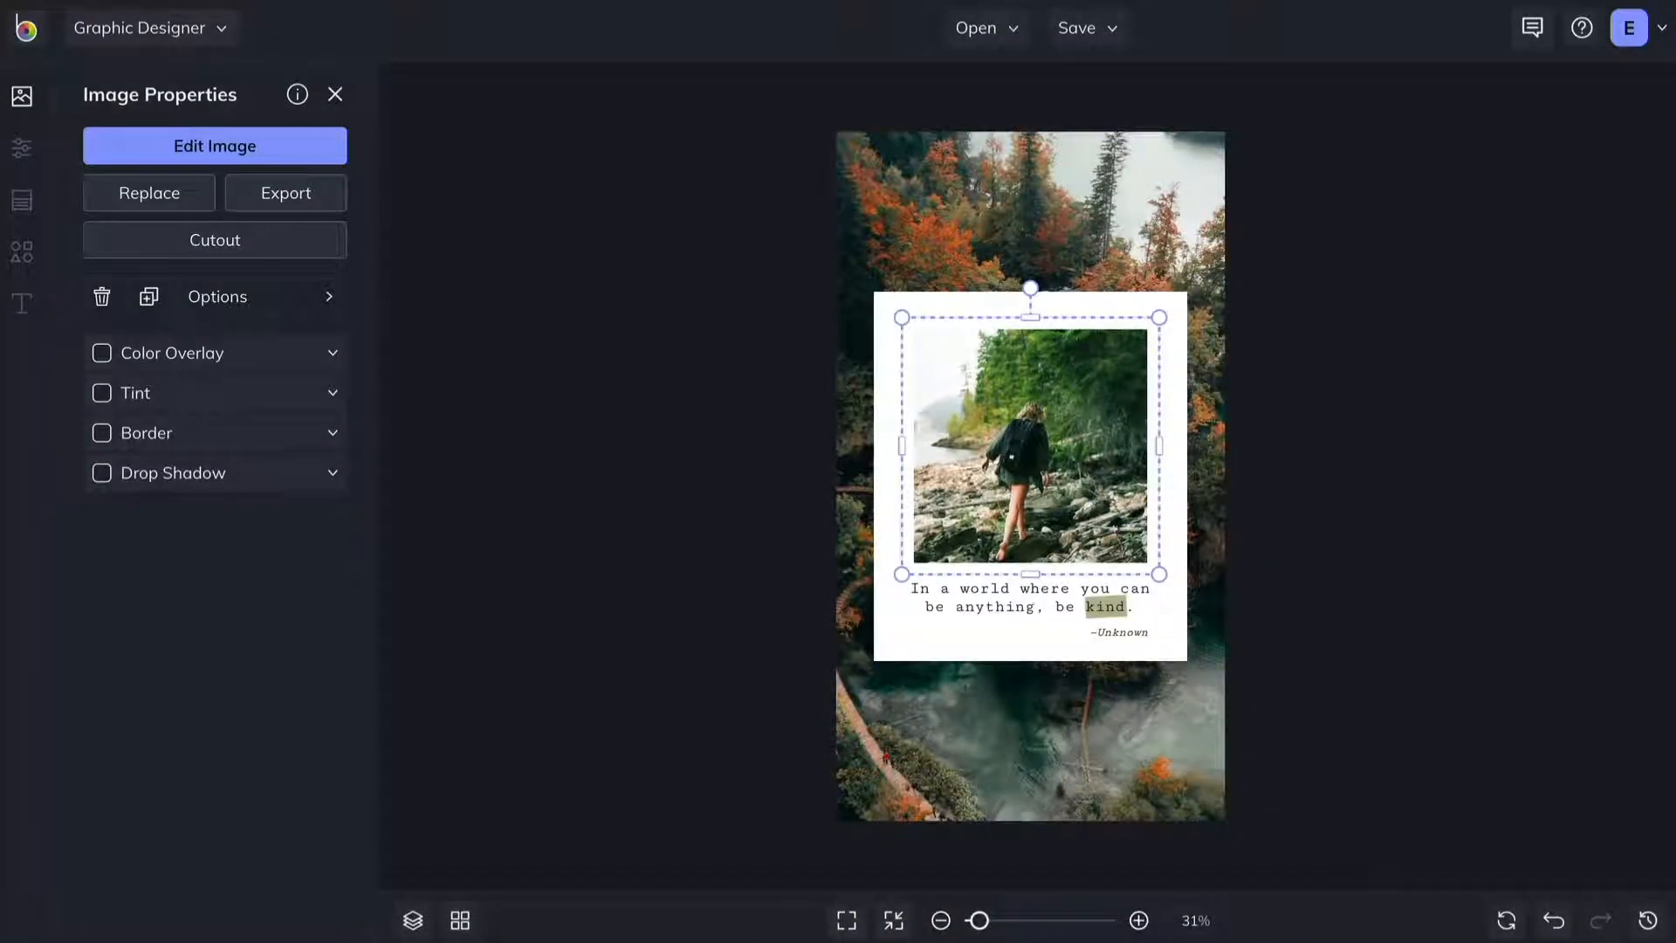
pyautogui.press('Escape')
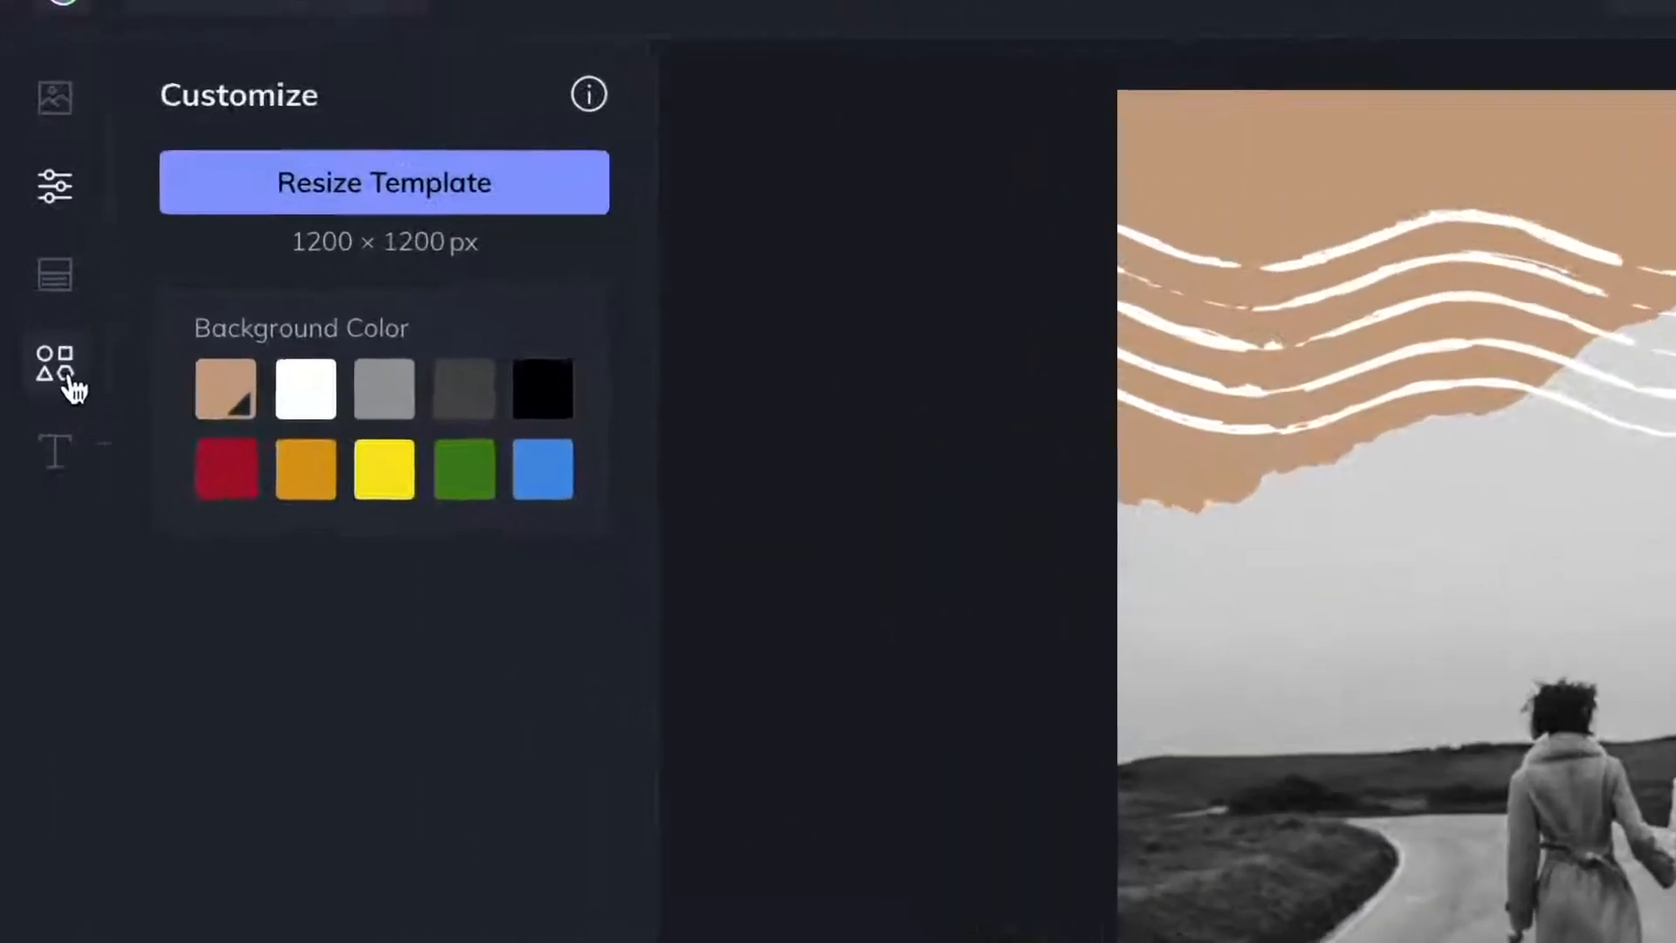
# Browse the graphic library's Travel tag for the torn-paper couple design.
pyautogui.click(30, 259)
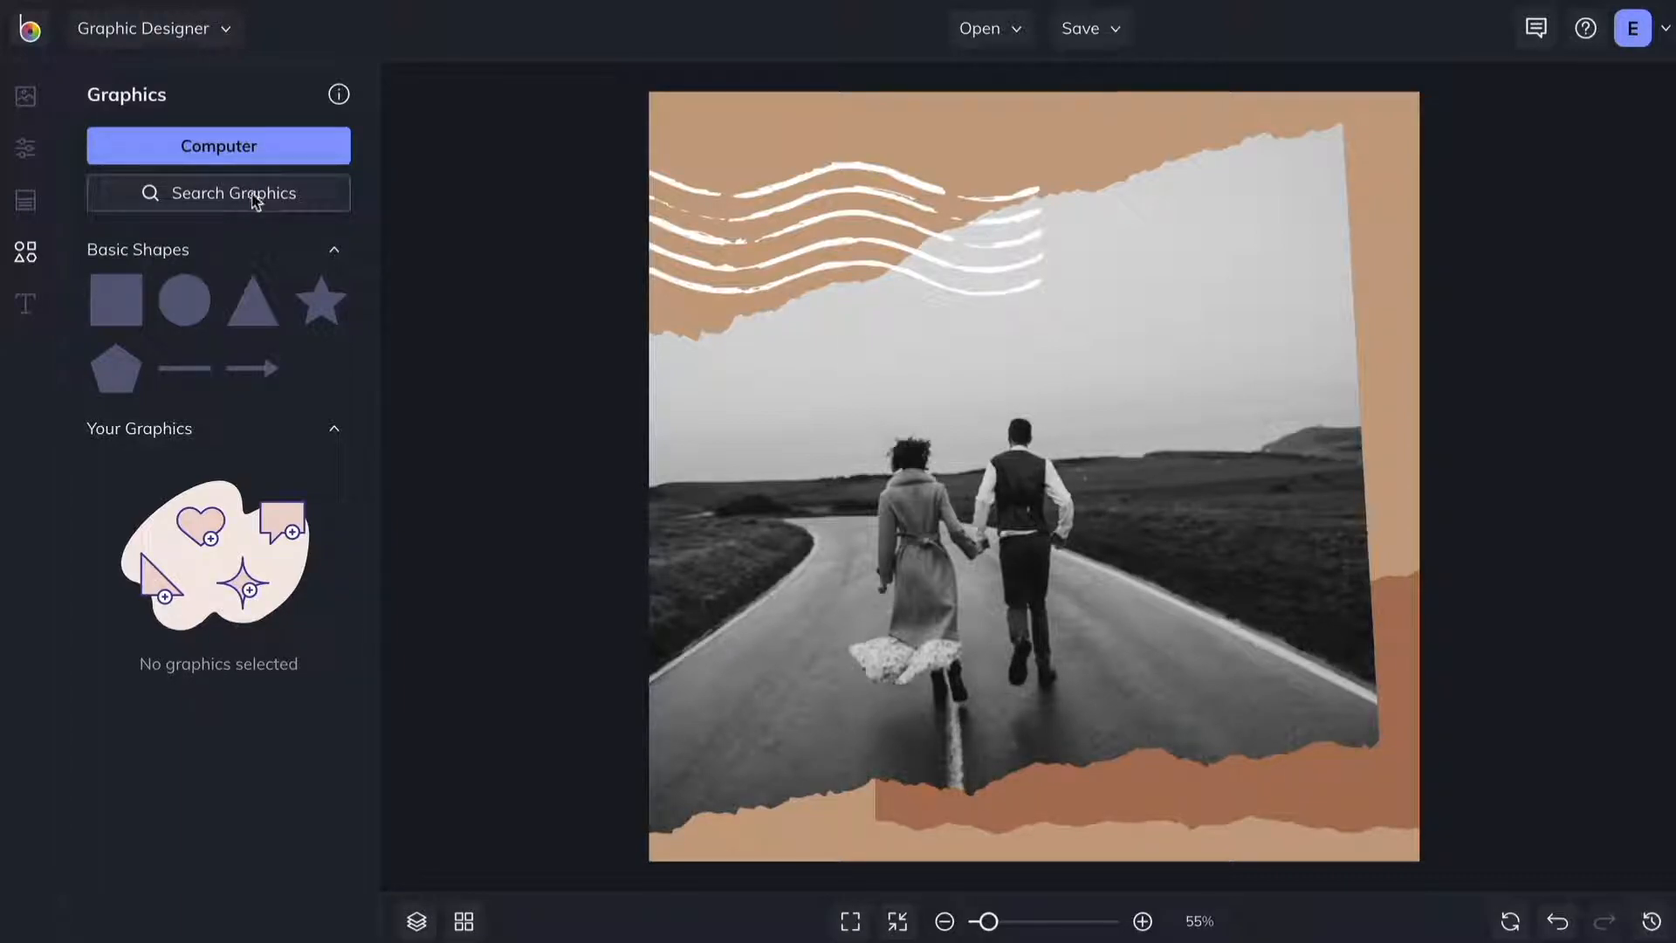
pyautogui.click(256, 194)
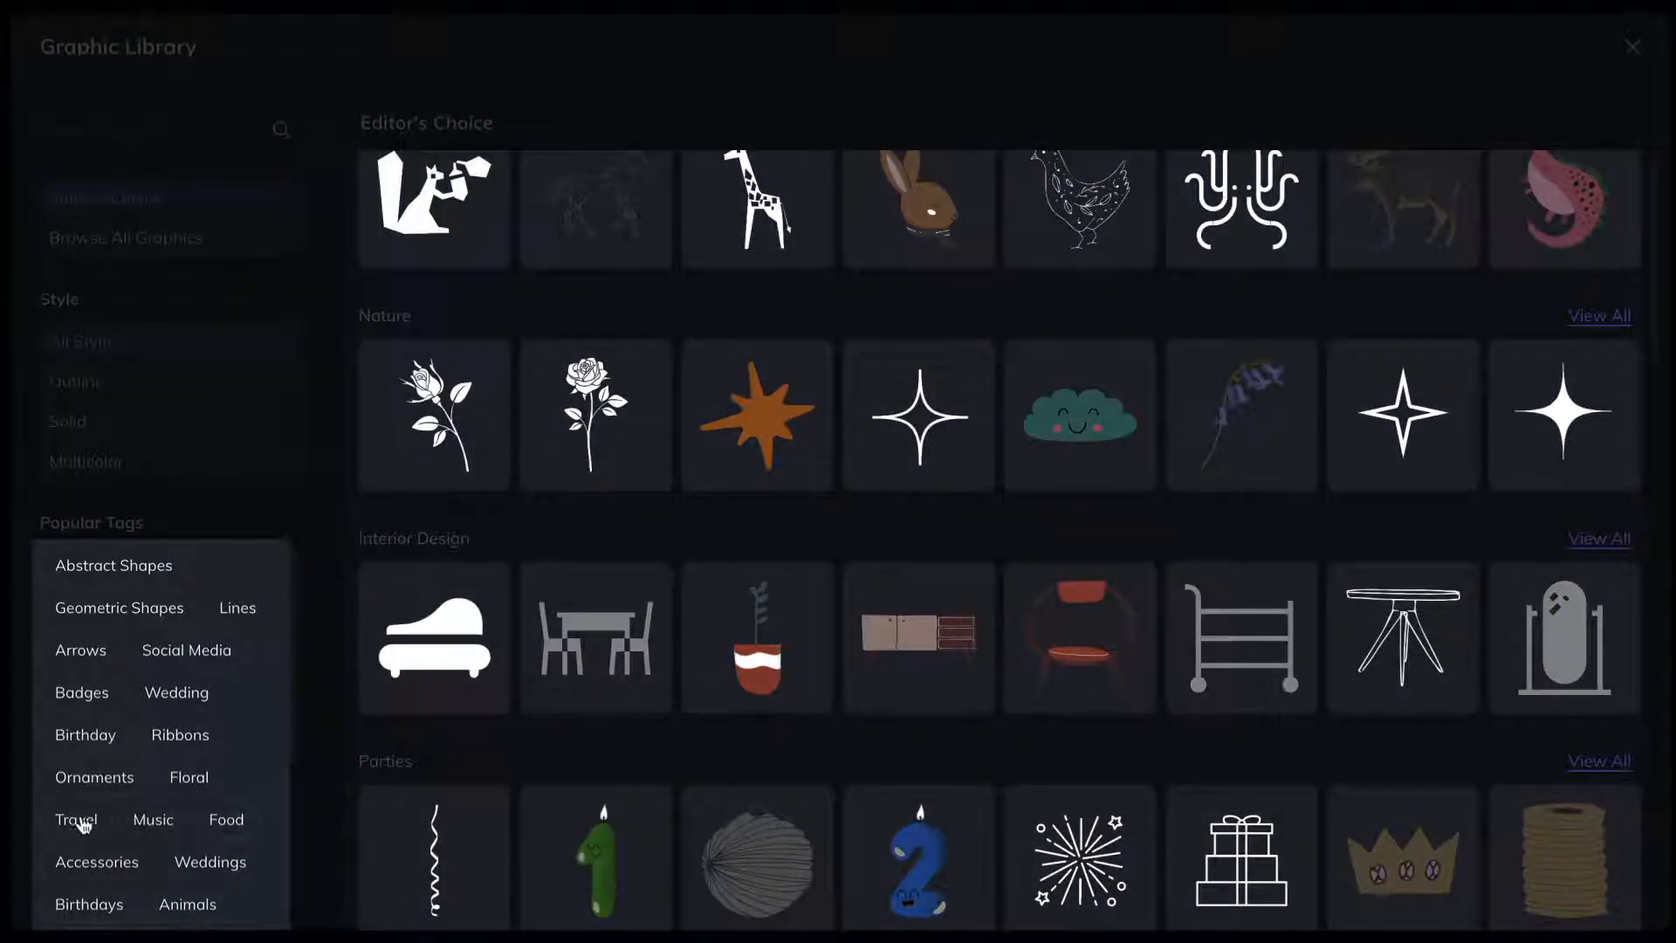
pyautogui.click(81, 821)
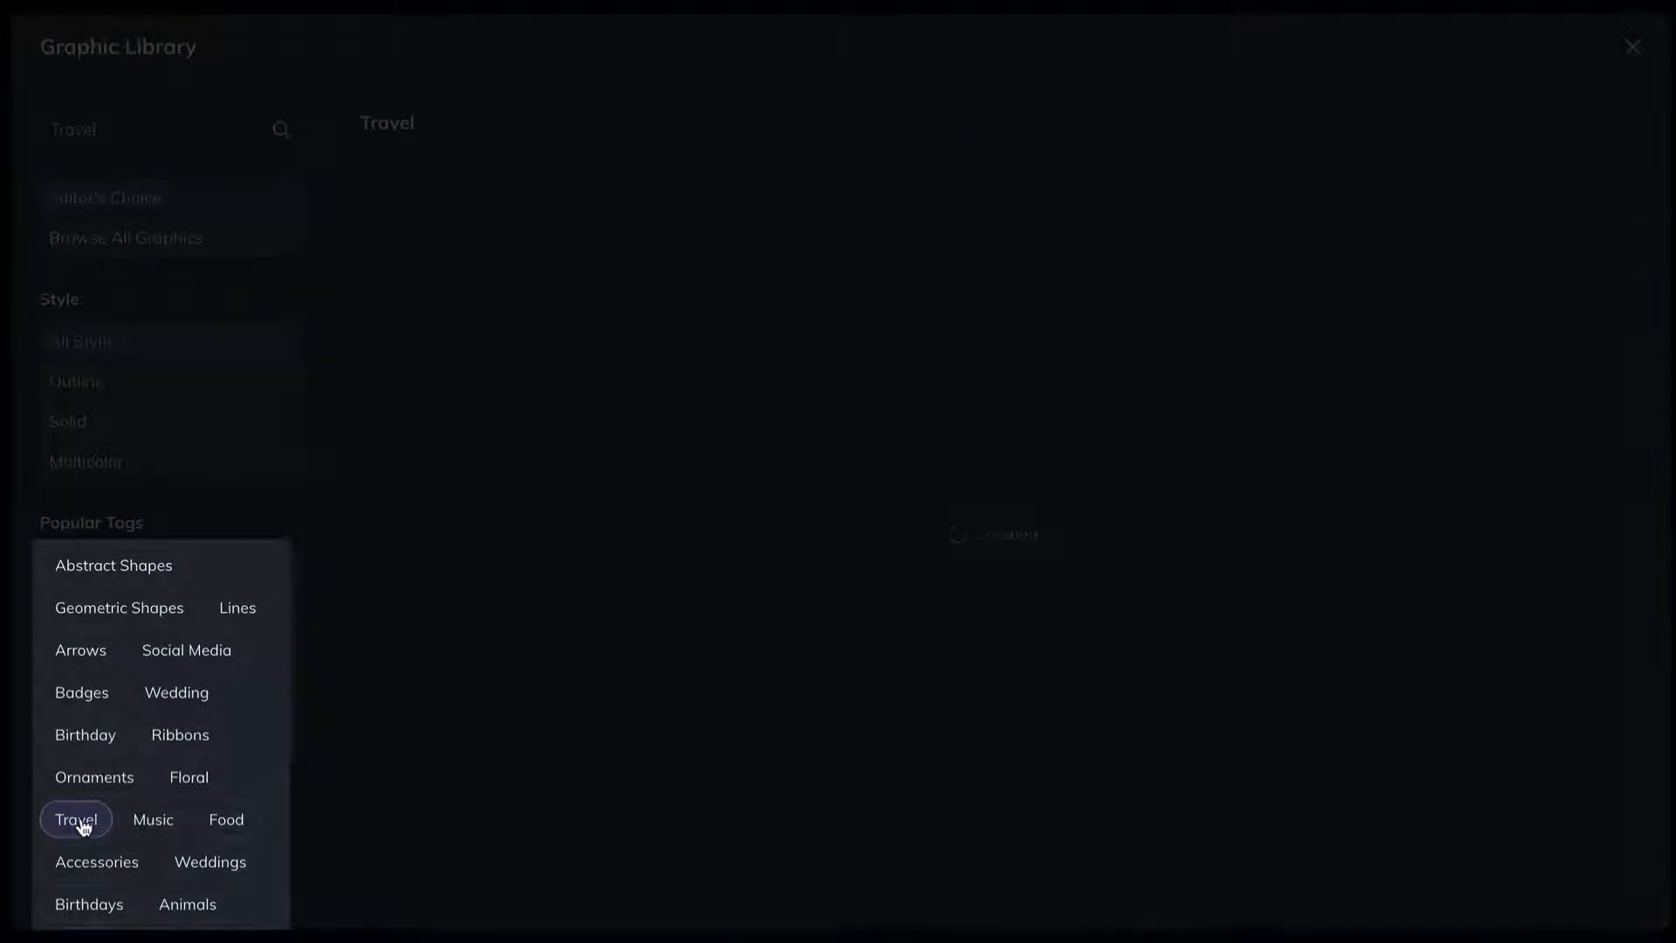
# Search the graphic library for "suitcase".
pyautogui.click(161, 129)
pyautogui.write('suitcase')
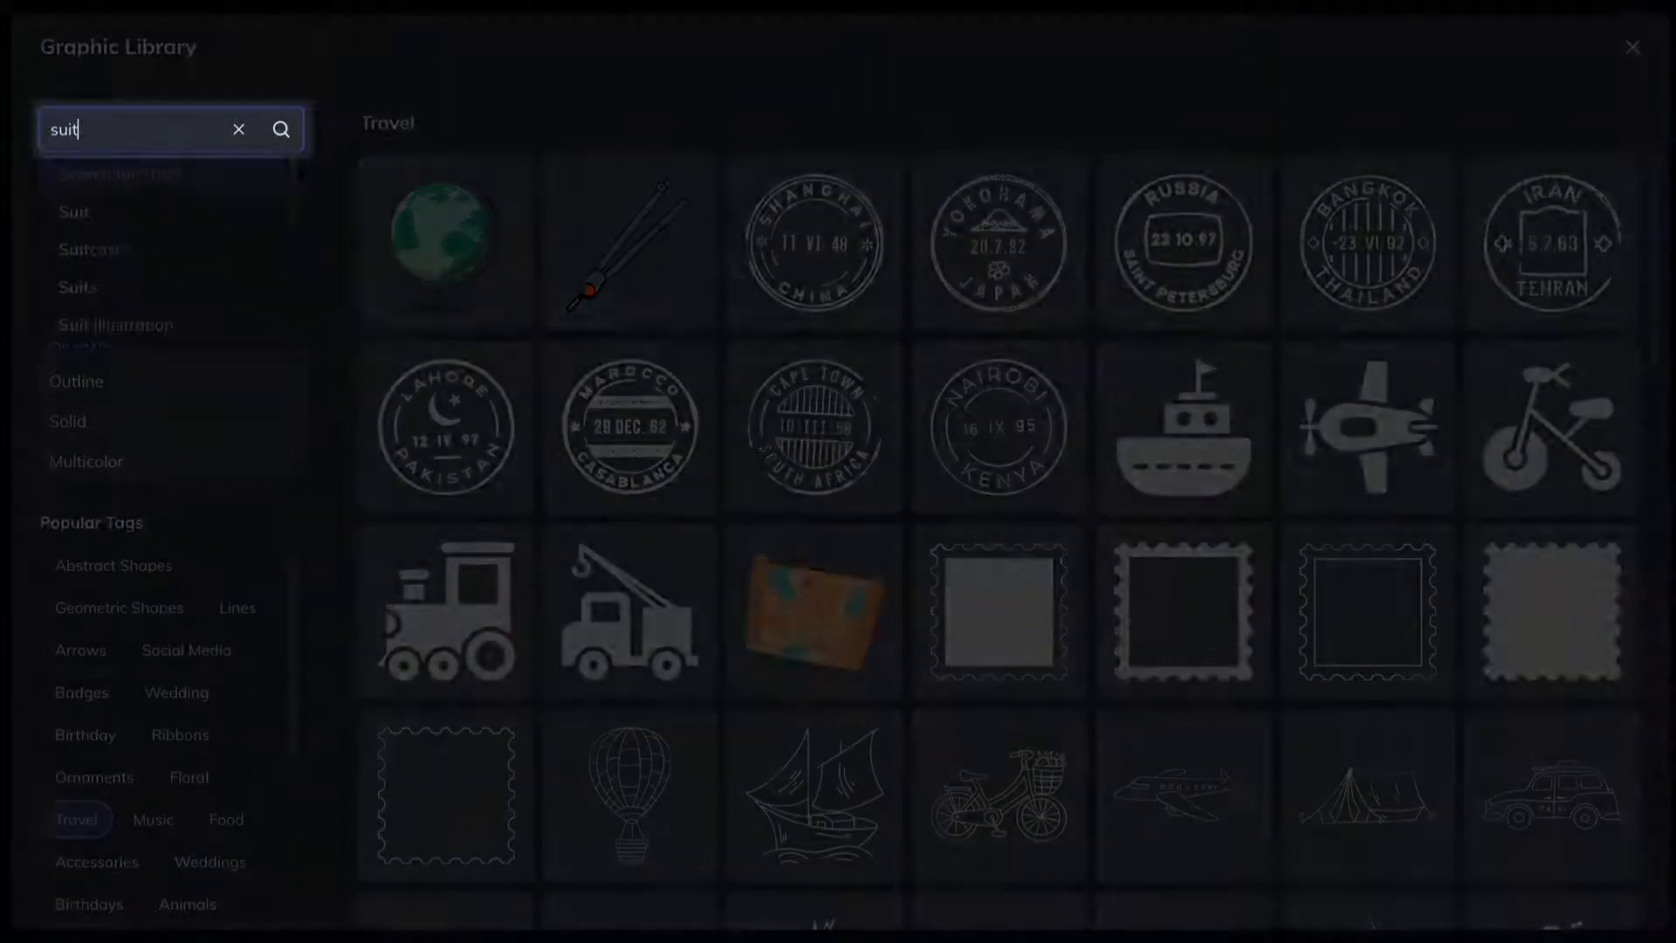
pyautogui.press('Return')
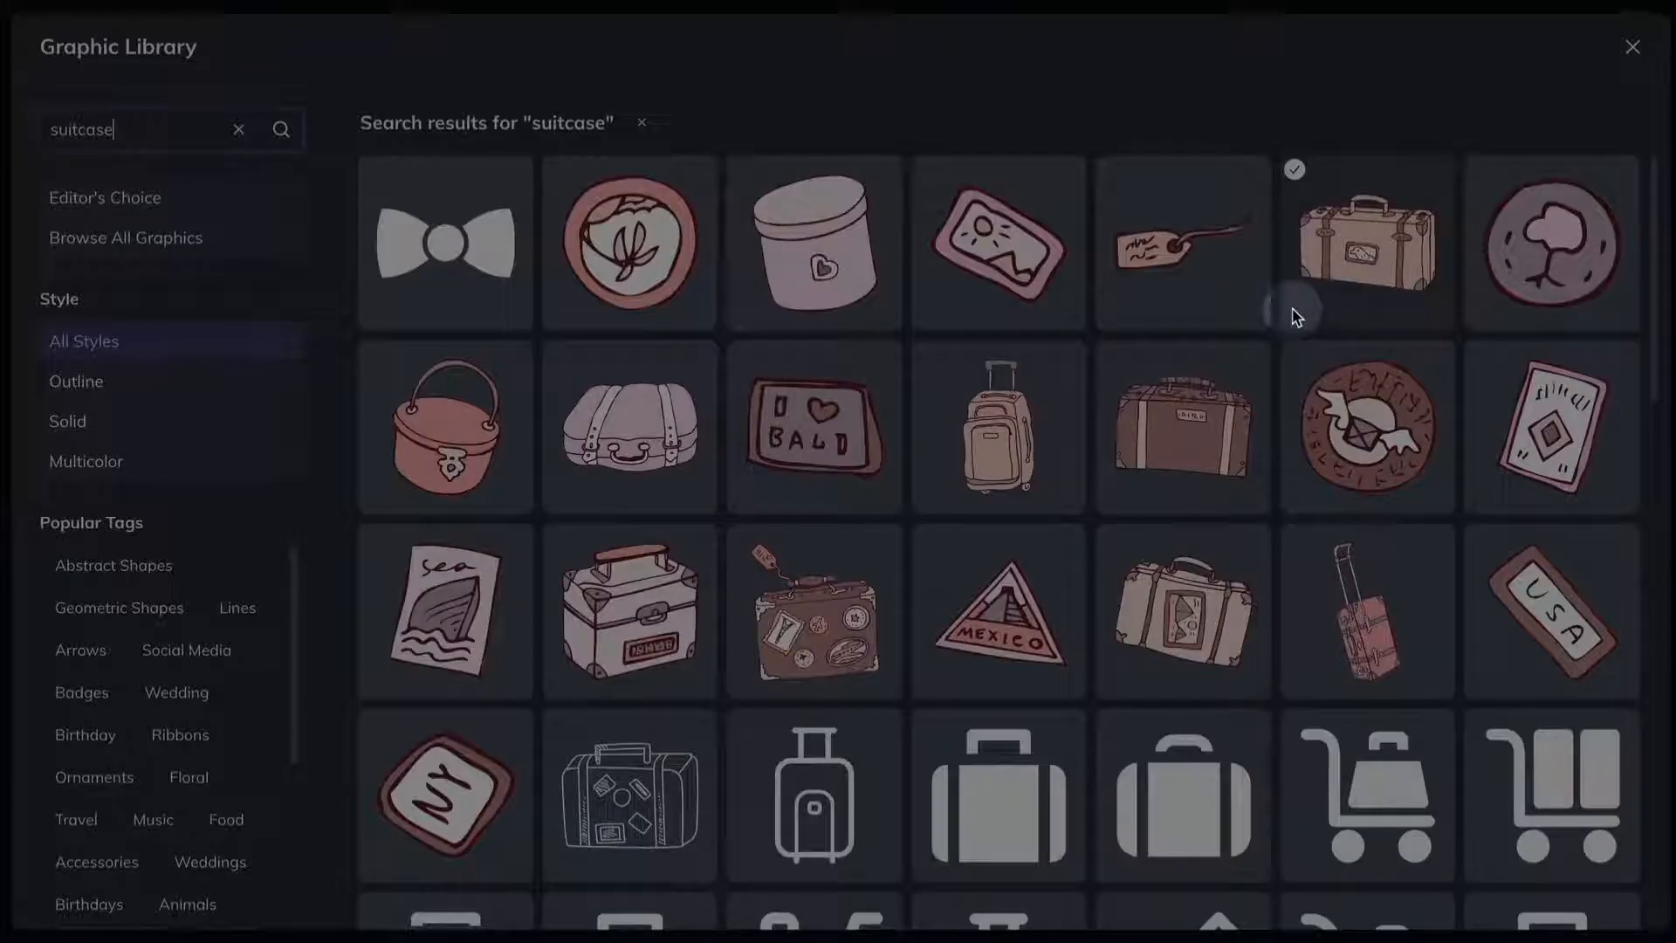
# Choose the tan trunk and the pink strapped suitcase from the search results and return to the design.
pyautogui.click(1298, 313)
pyautogui.click(657, 444)
pyautogui.click(1634, 47)
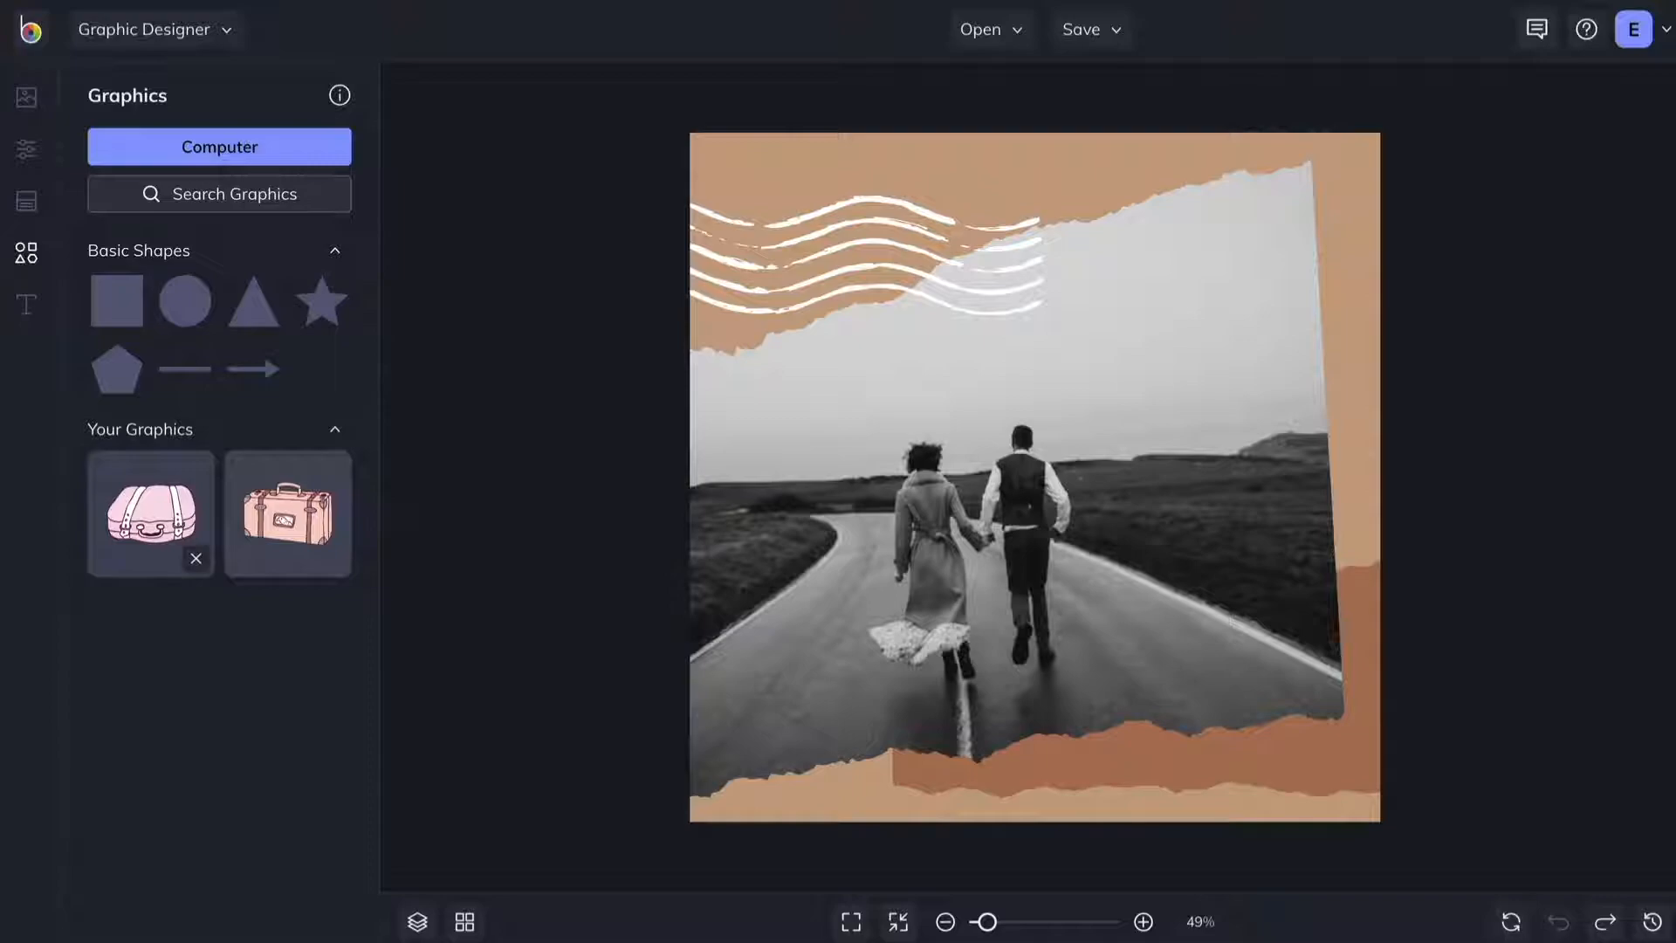
# Place the pink suitcase on the design, shrink it, tilt it clockwise, and position it over the photo's lower-right torn edge.
pyautogui.moveTo(151, 513); pyautogui.dragTo(1161, 694)
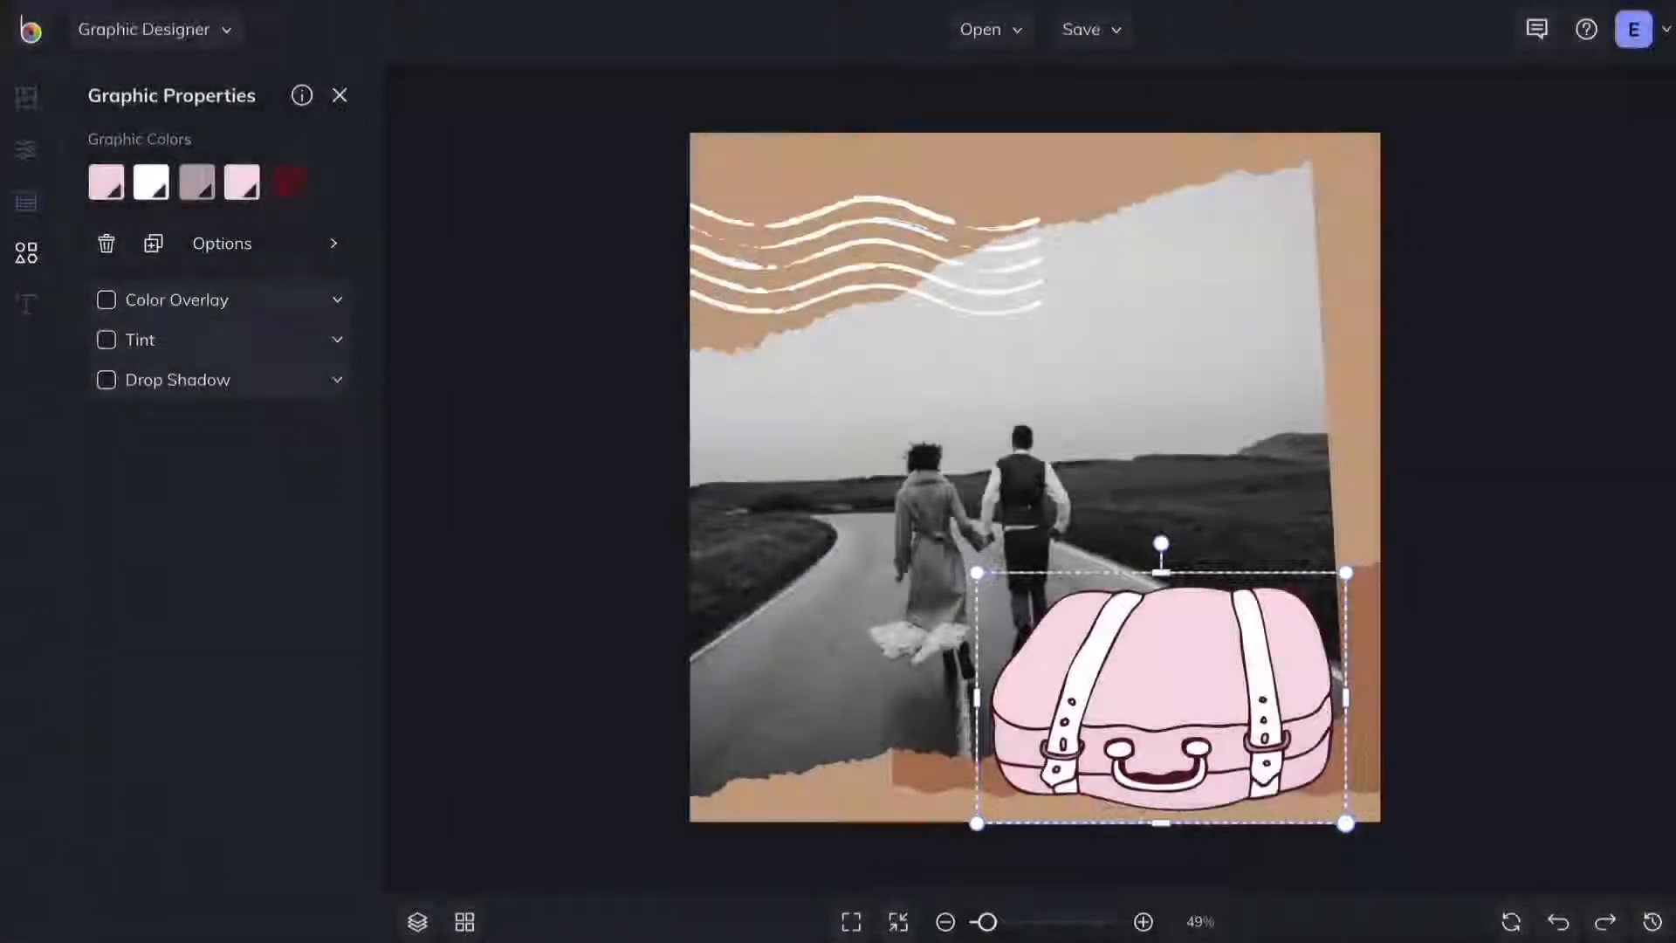
pyautogui.moveTo(1345, 821); pyautogui.dragTo(1197, 736)
pyautogui.moveTo(1087, 543); pyautogui.dragTo(1122, 555)
pyautogui.moveTo(1082, 655); pyautogui.dragTo(1188, 722)
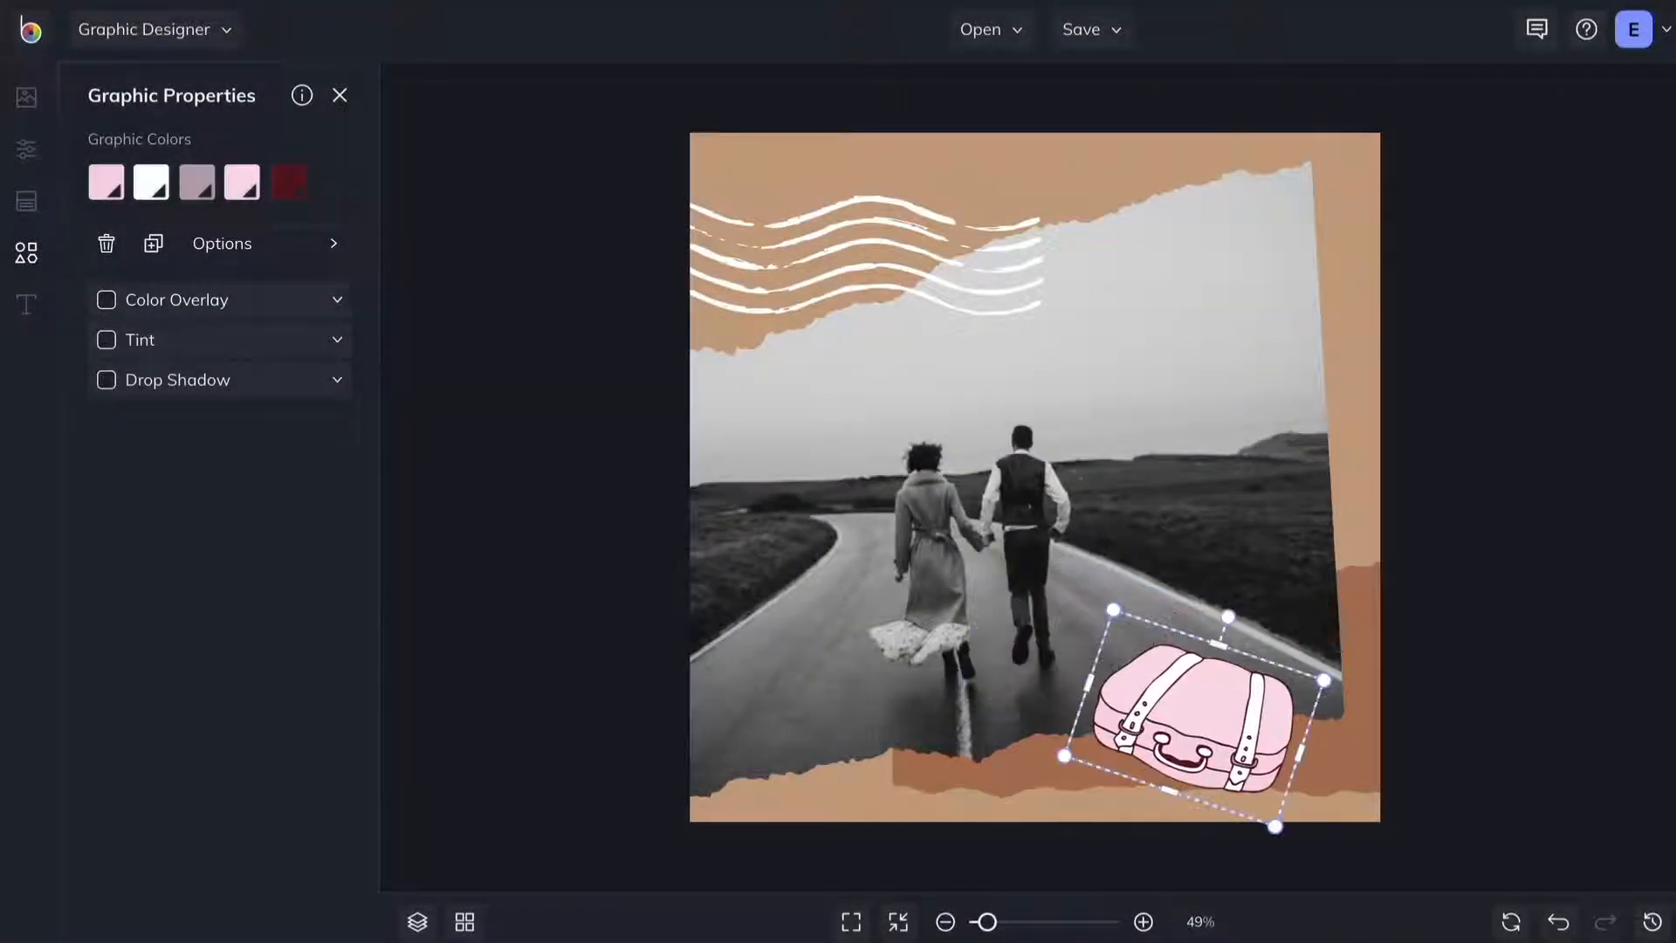
# Apply a color overlay of #FFEBDE to the white wavy lines graphic.
pyautogui.click(793, 278)
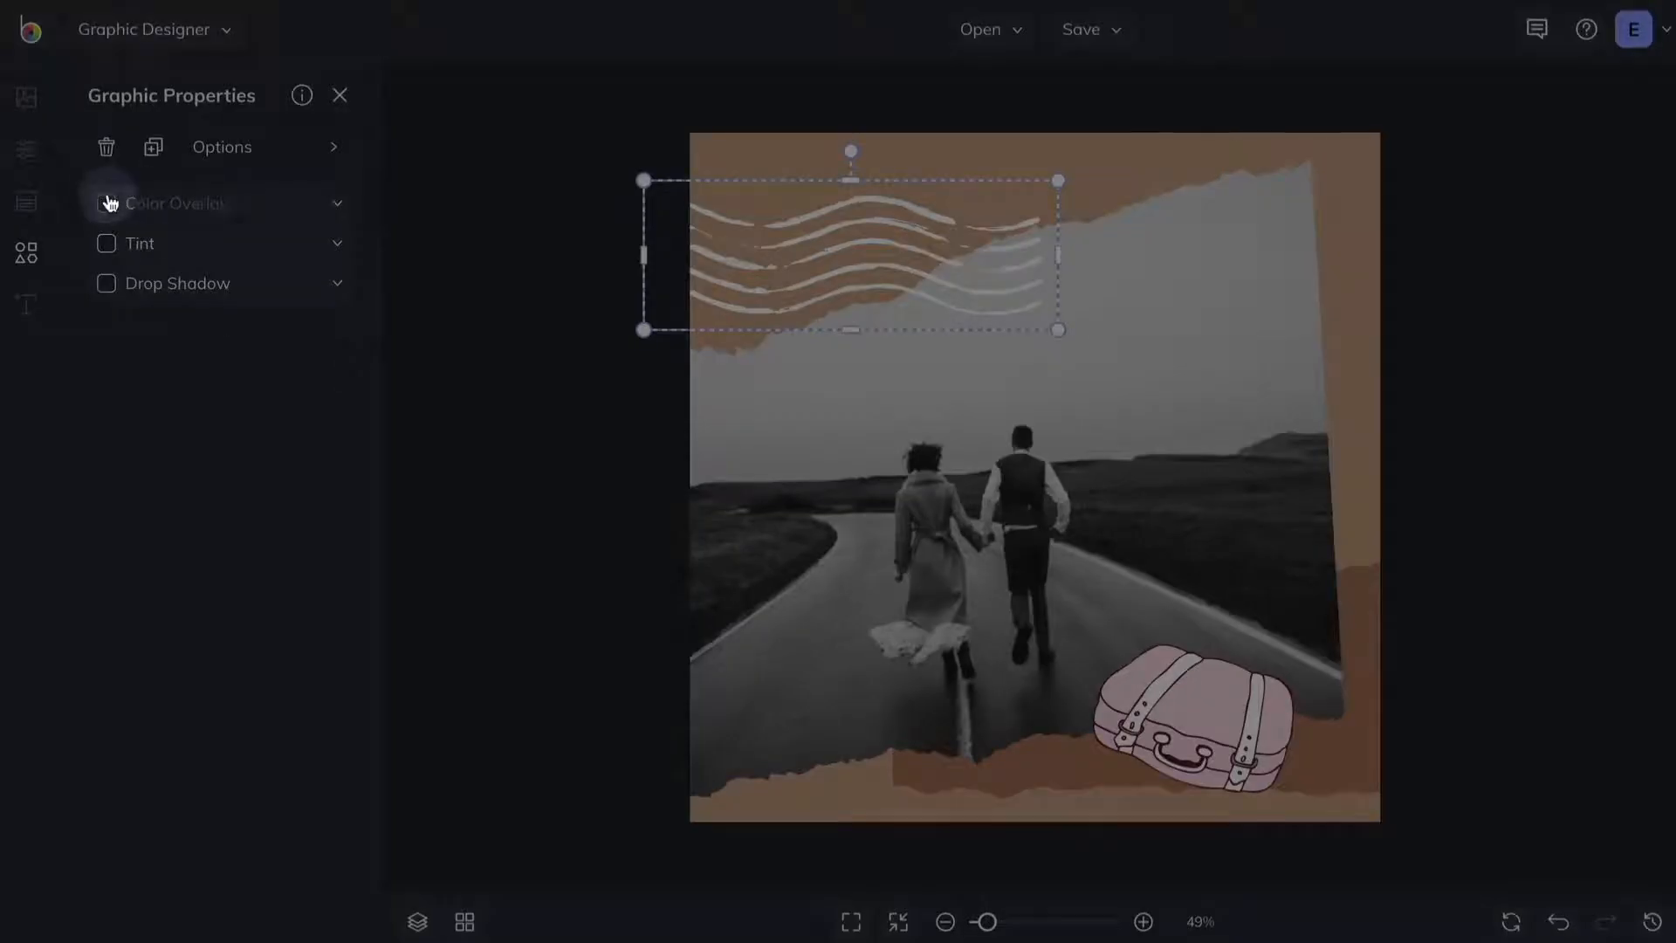
pyautogui.click(106, 203)
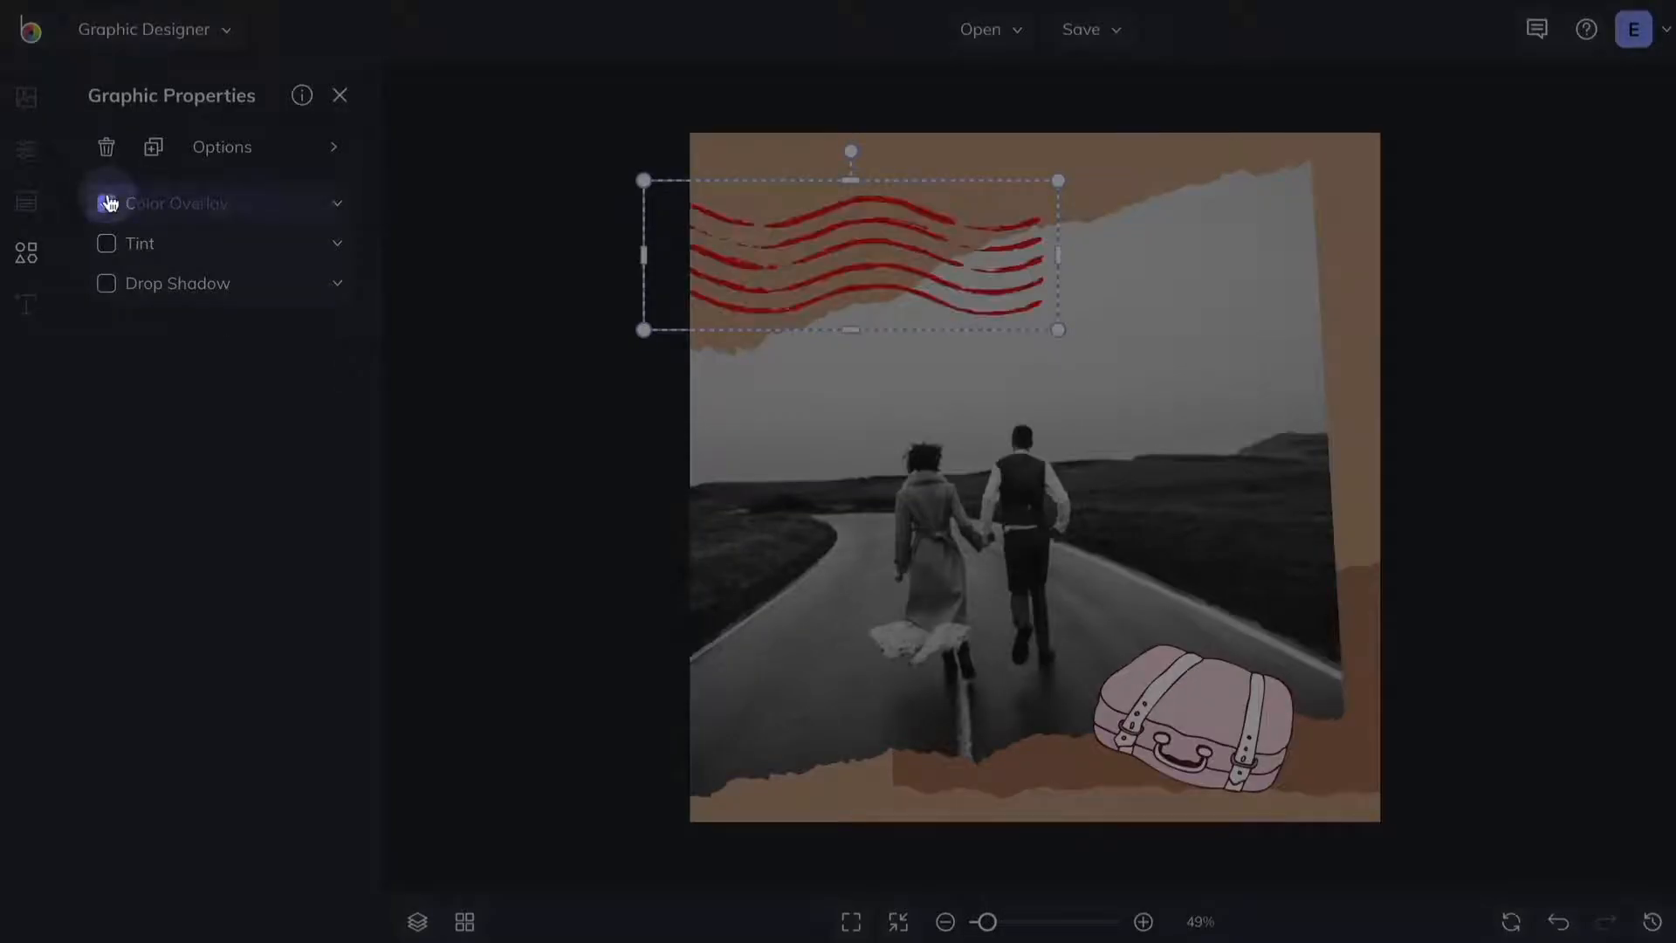
pyautogui.click(307, 224)
pyautogui.click(317, 255)
pyautogui.click(389, 355)
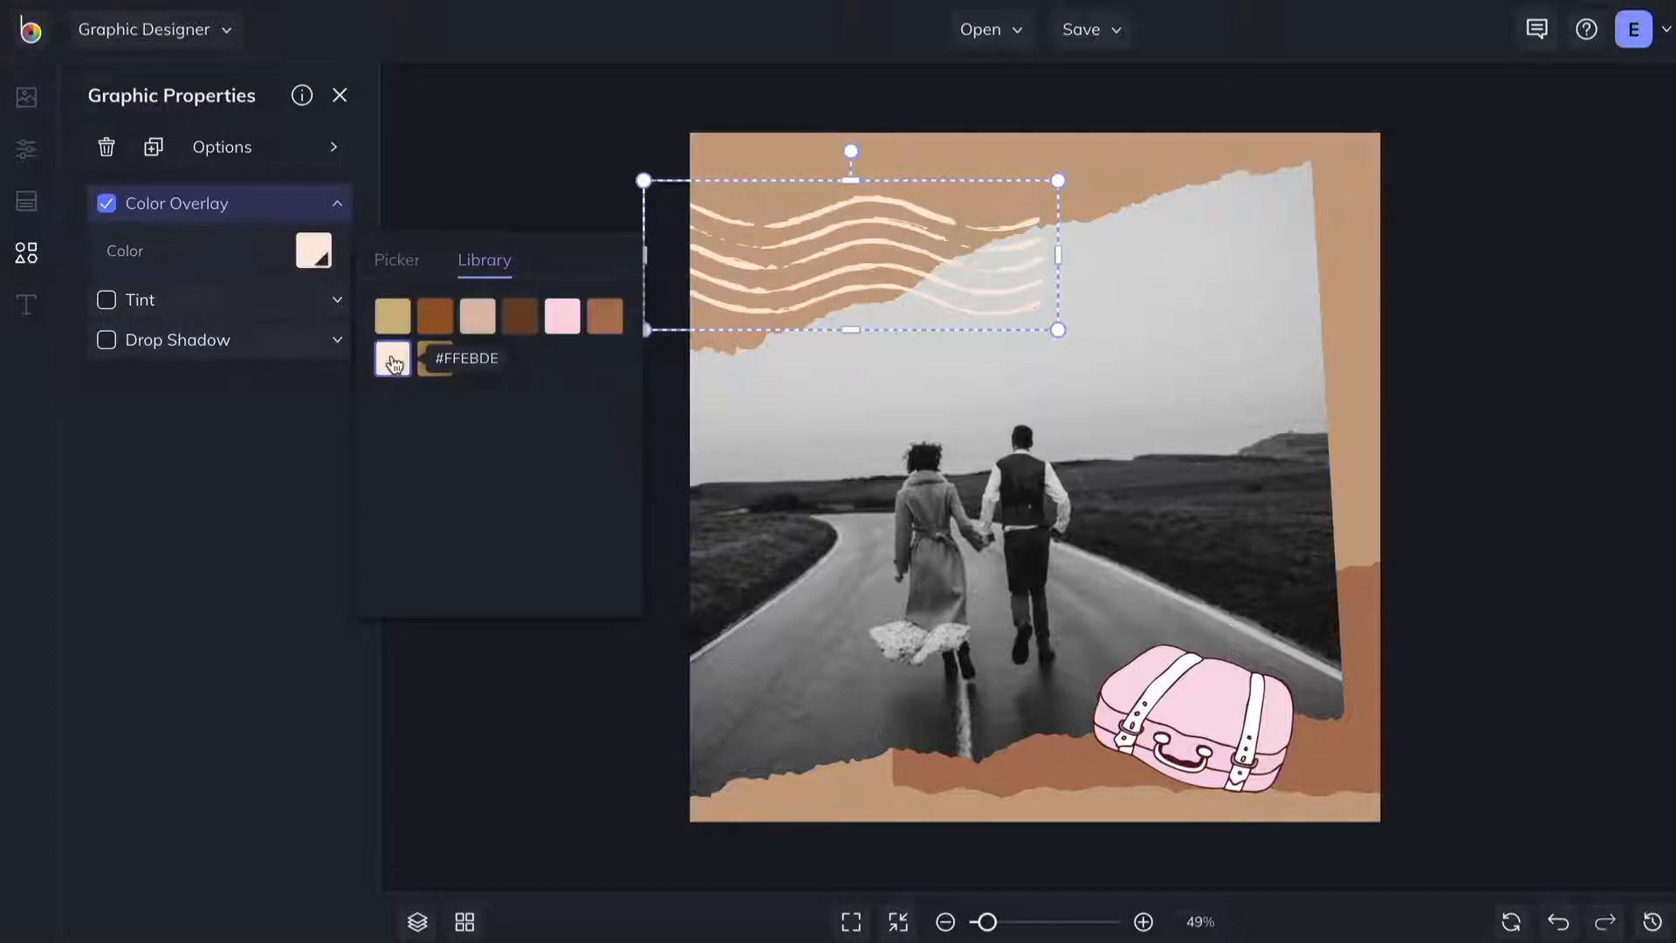
pyautogui.click(1037, 738)
# Recolor both pink areas of the suitcase to a tan tone matching the design.
pyautogui.click(1198, 714)
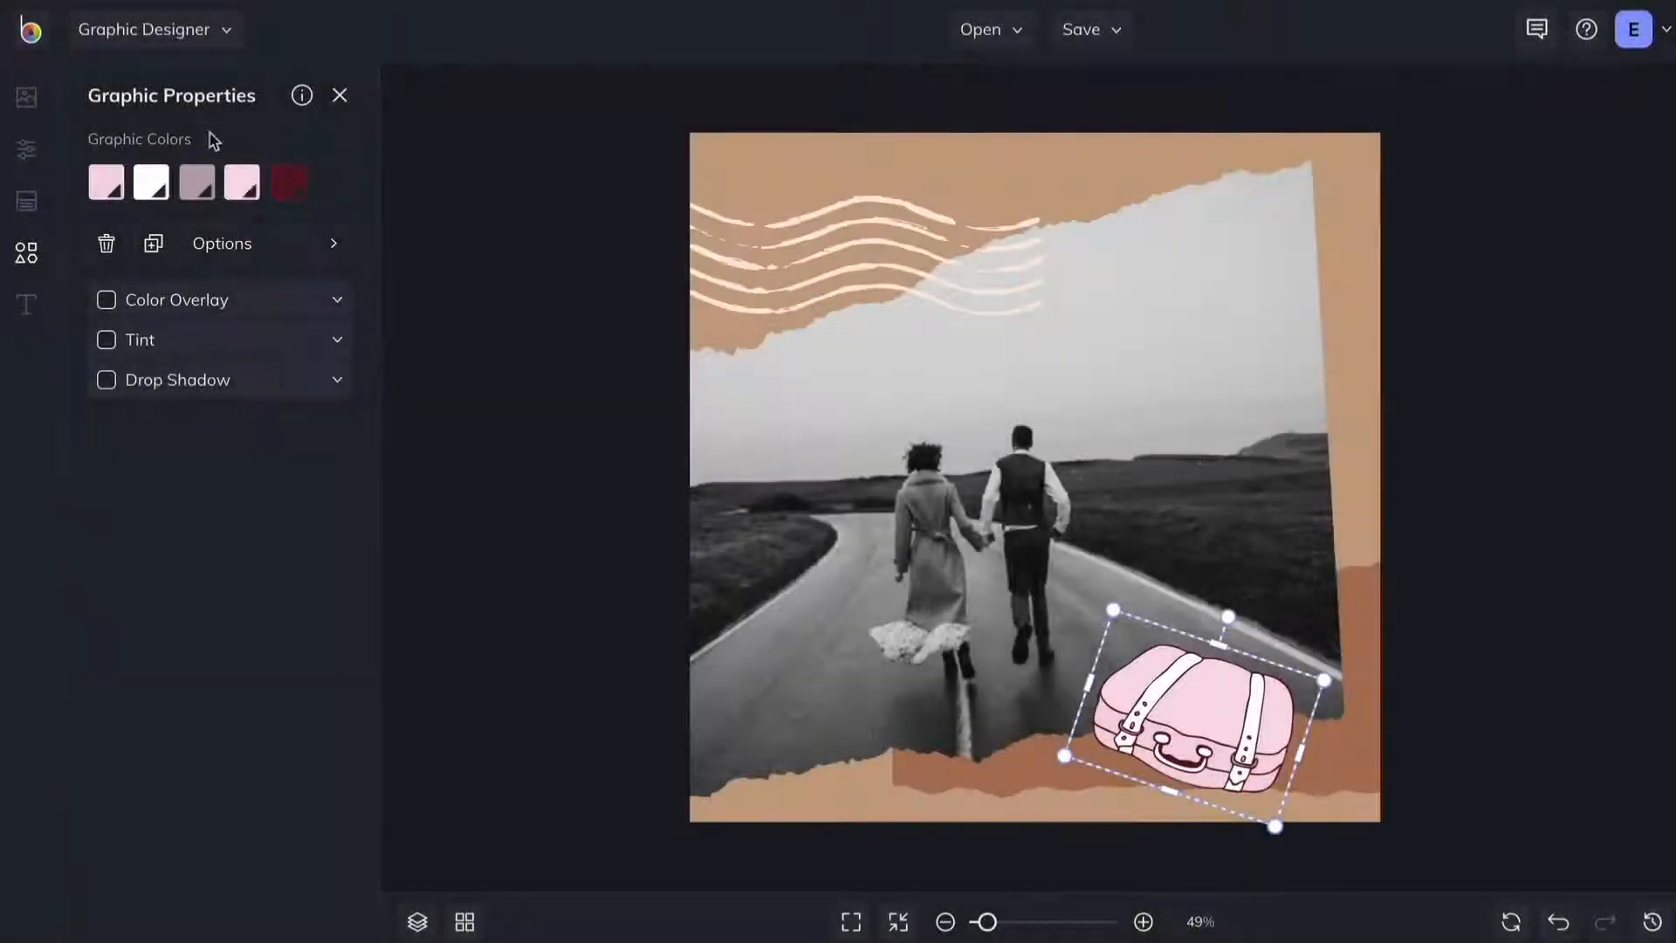
pyautogui.click(106, 182)
pyautogui.click(270, 248)
pyautogui.click(242, 181)
pyautogui.click(324, 191)
pyautogui.click(320, 511)
pyautogui.click(611, 385)
# Duplicate the wavy lines, shrink the copy, and place it across the photo's right edge at horizon height.
pyautogui.click(857, 269)
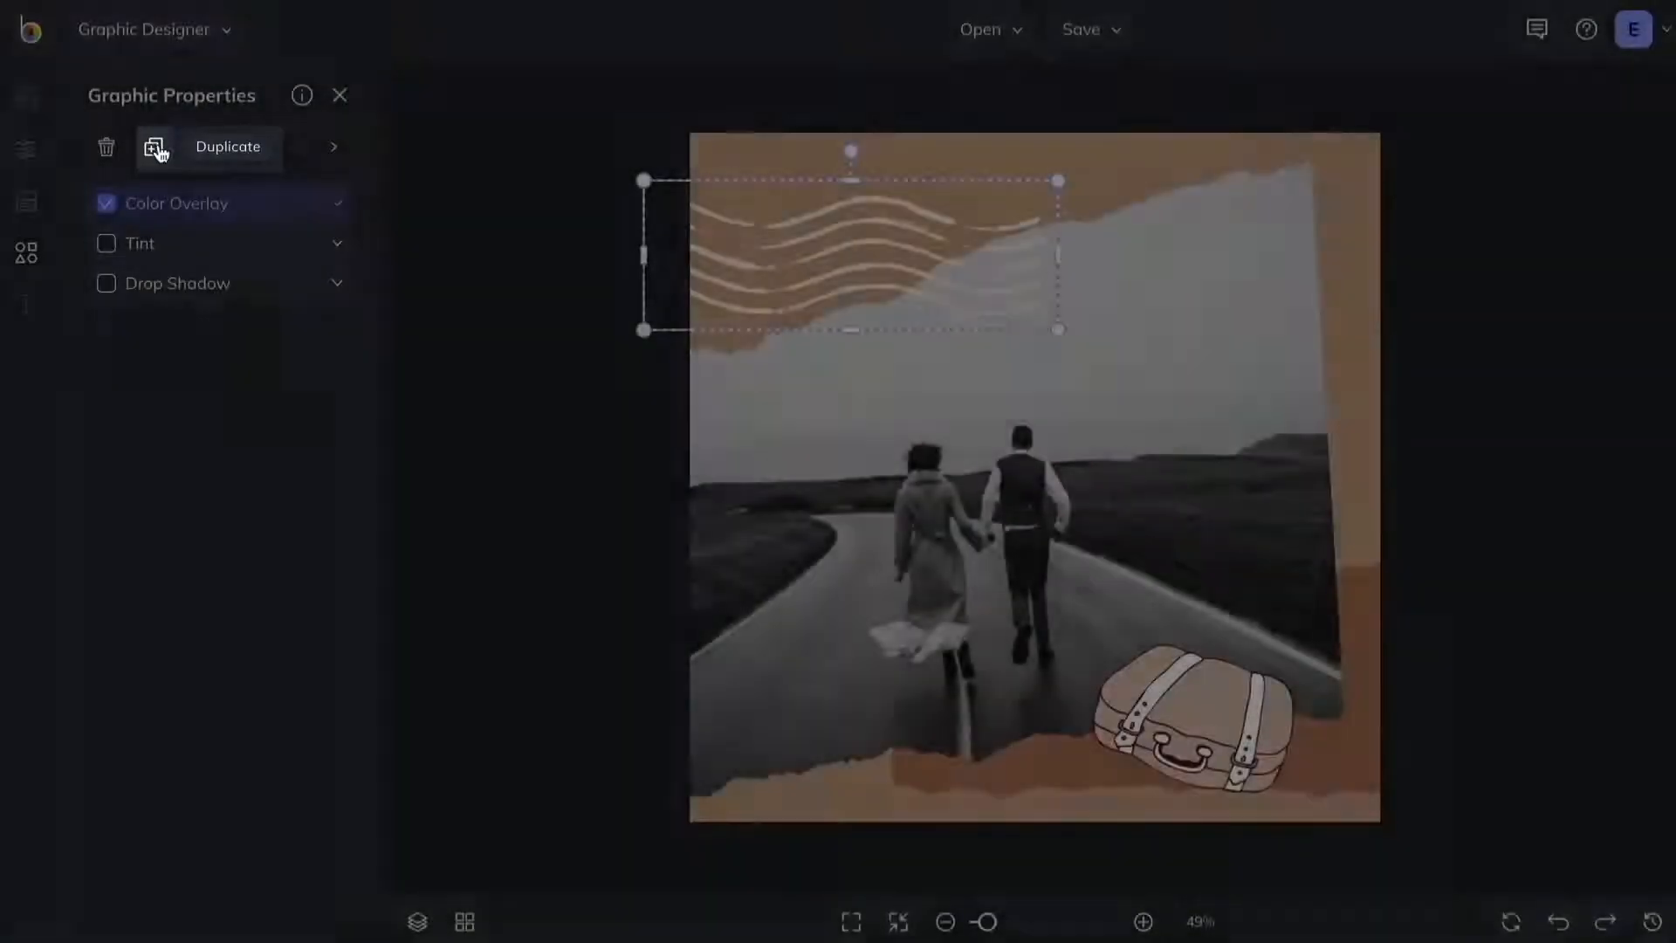
pyautogui.click(155, 148)
pyautogui.moveTo(663, 297)
pyautogui.mouseDown()
pyautogui.moveTo(871, 355)
pyautogui.moveTo(1178, 480)
pyautogui.moveTo(1163, 483)
pyautogui.mouseUp()
pyautogui.moveTo(1046, 550); pyautogui.dragTo(1277, 500)
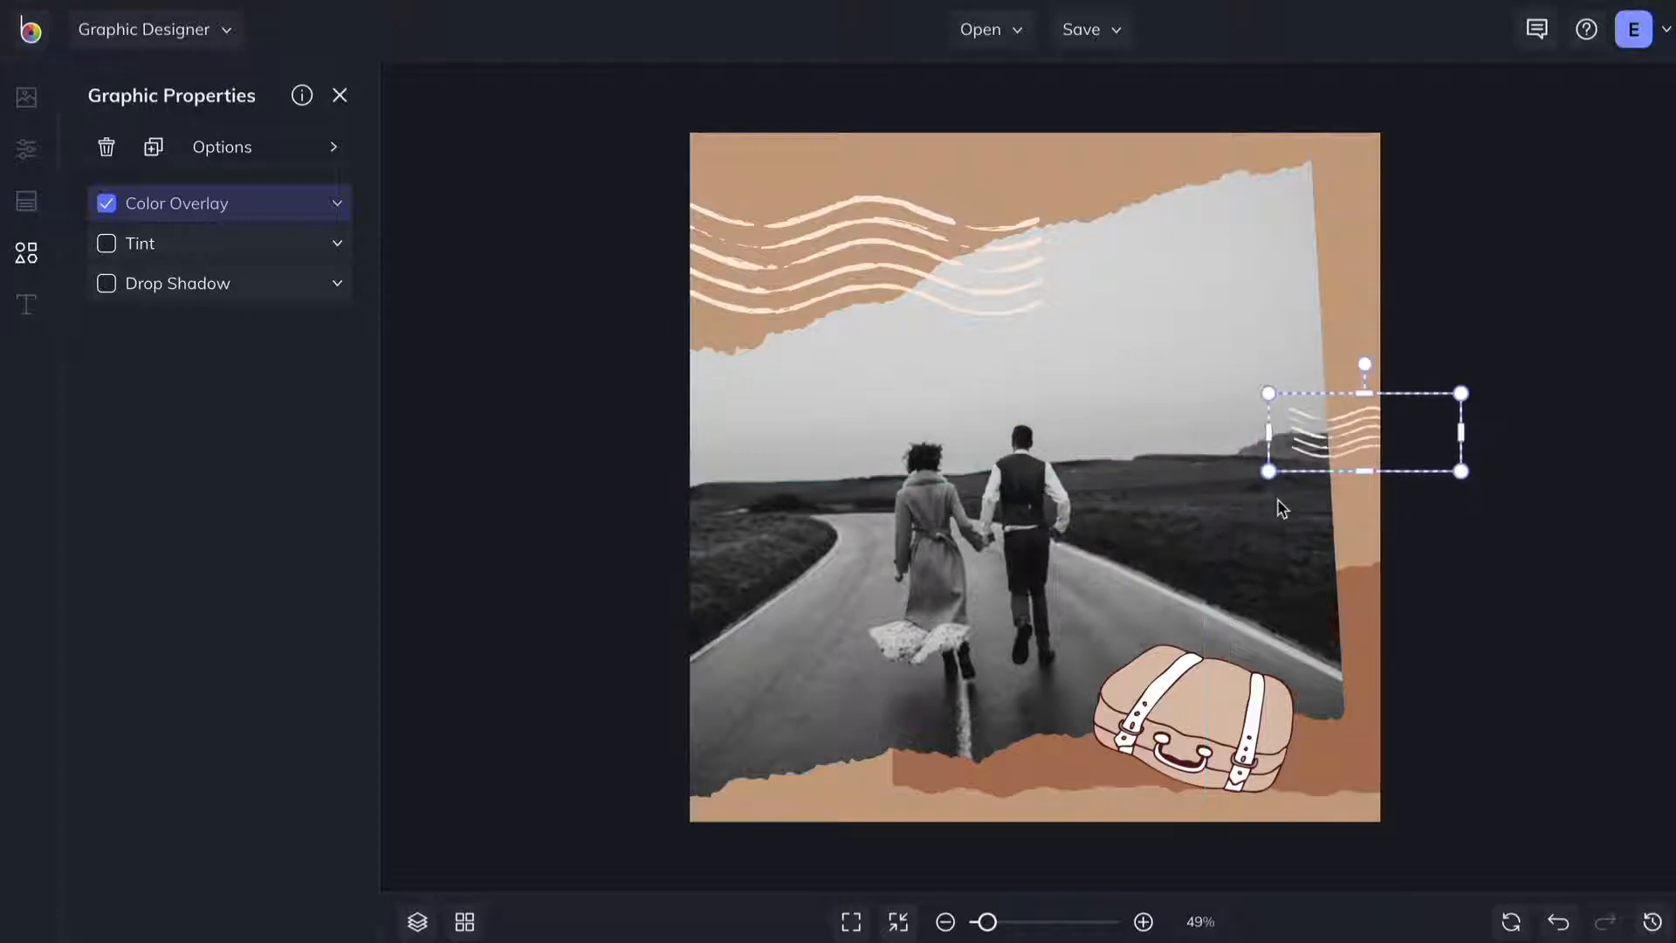
pyautogui.moveTo(1349, 434); pyautogui.dragTo(1303, 468)
pyautogui.click(1475, 542)
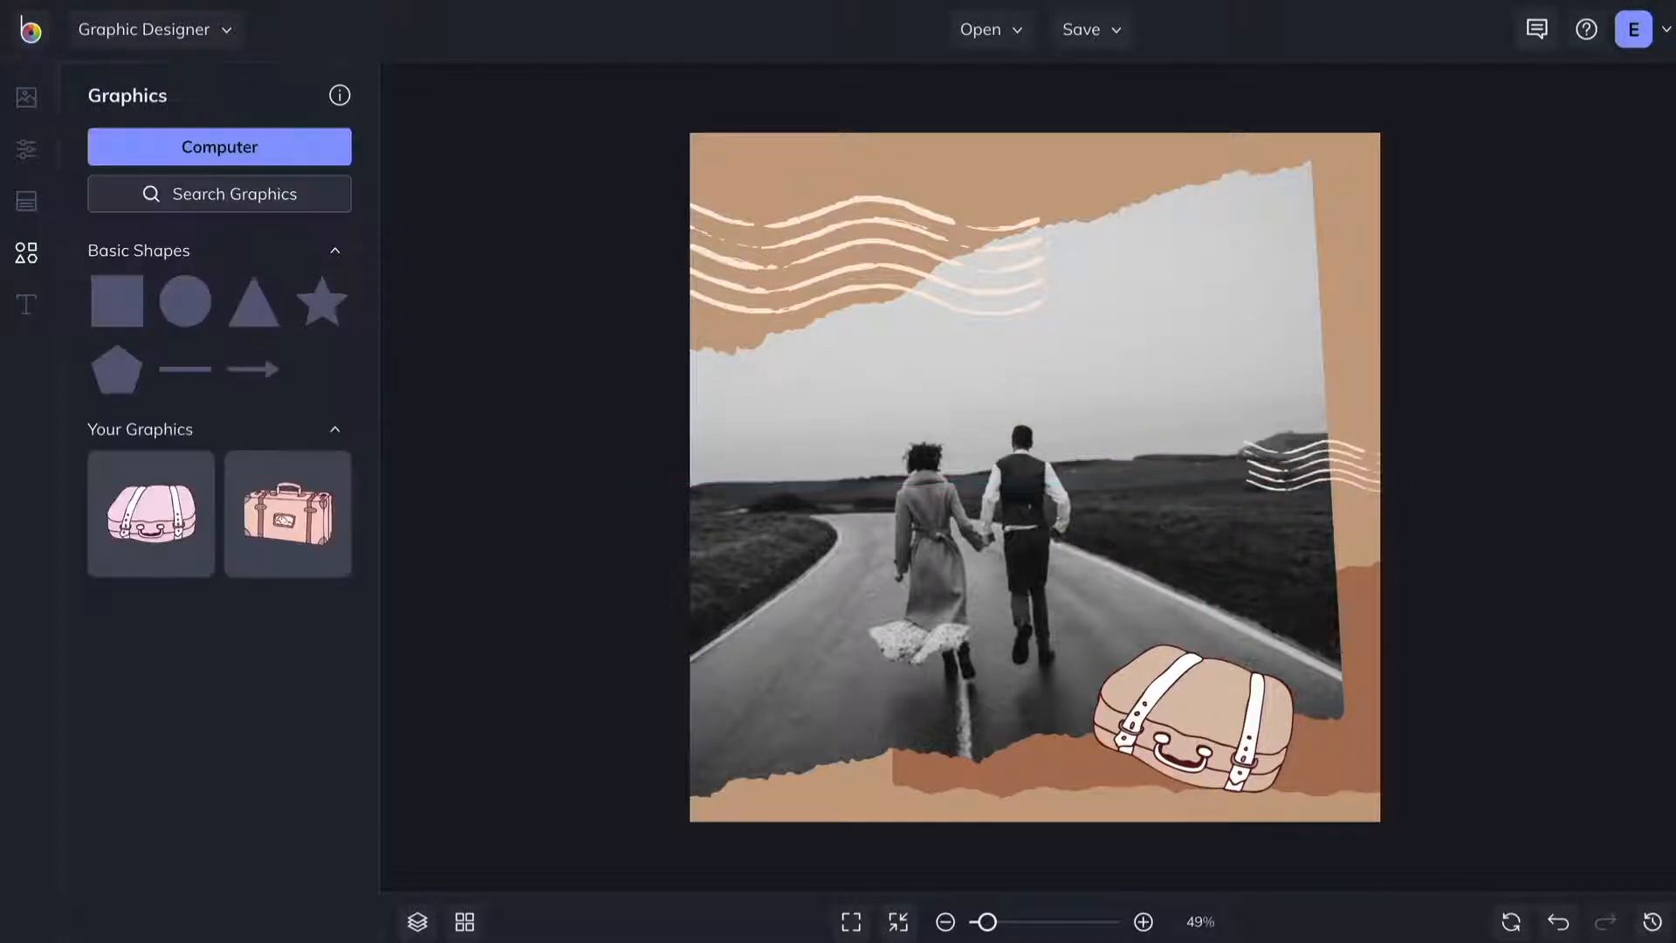
# Move the suitcase backwards behind the torn photo and bring it forward again.
pyautogui.click(1196, 720)
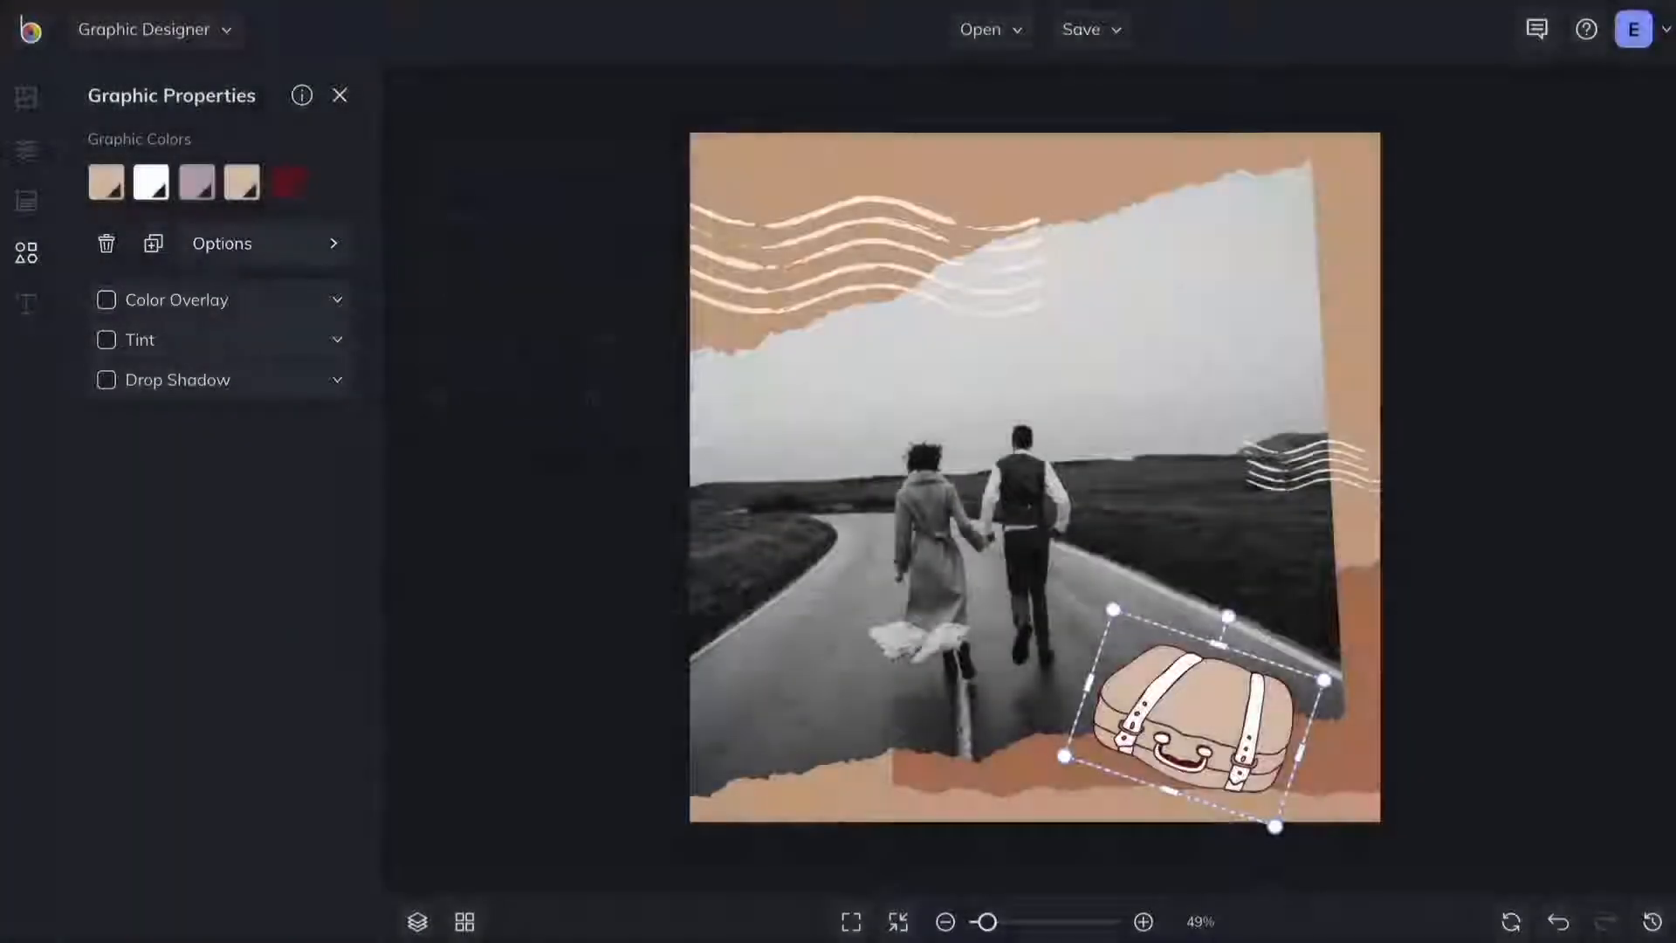
pyautogui.click(222, 243)
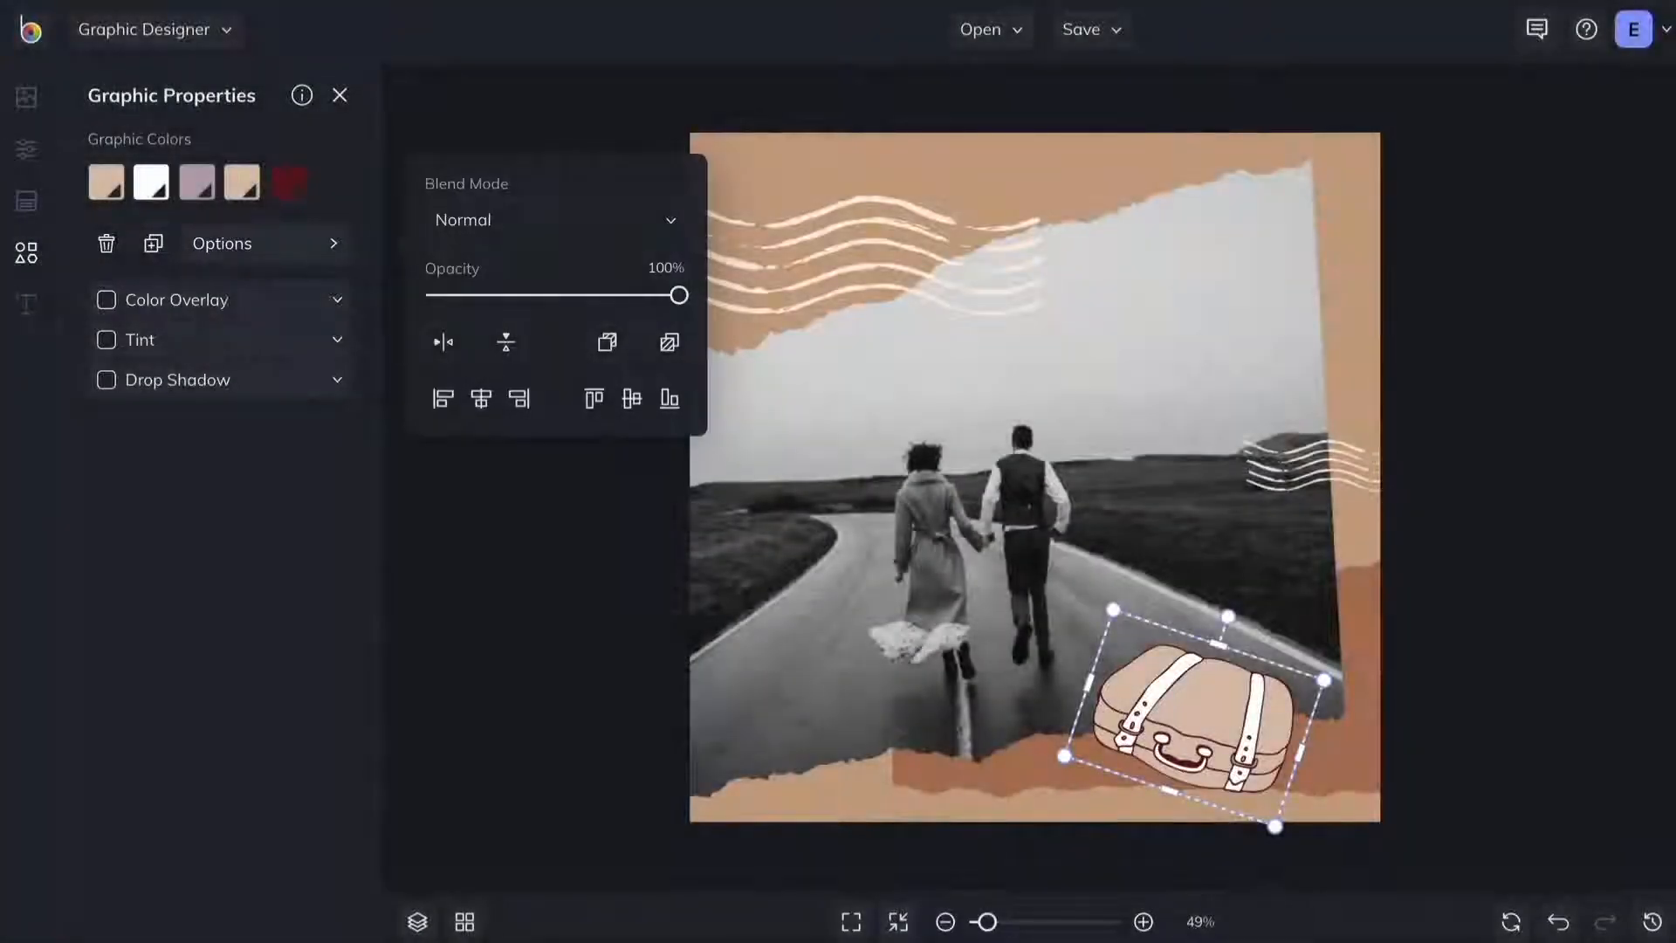
pyautogui.click(606, 345)
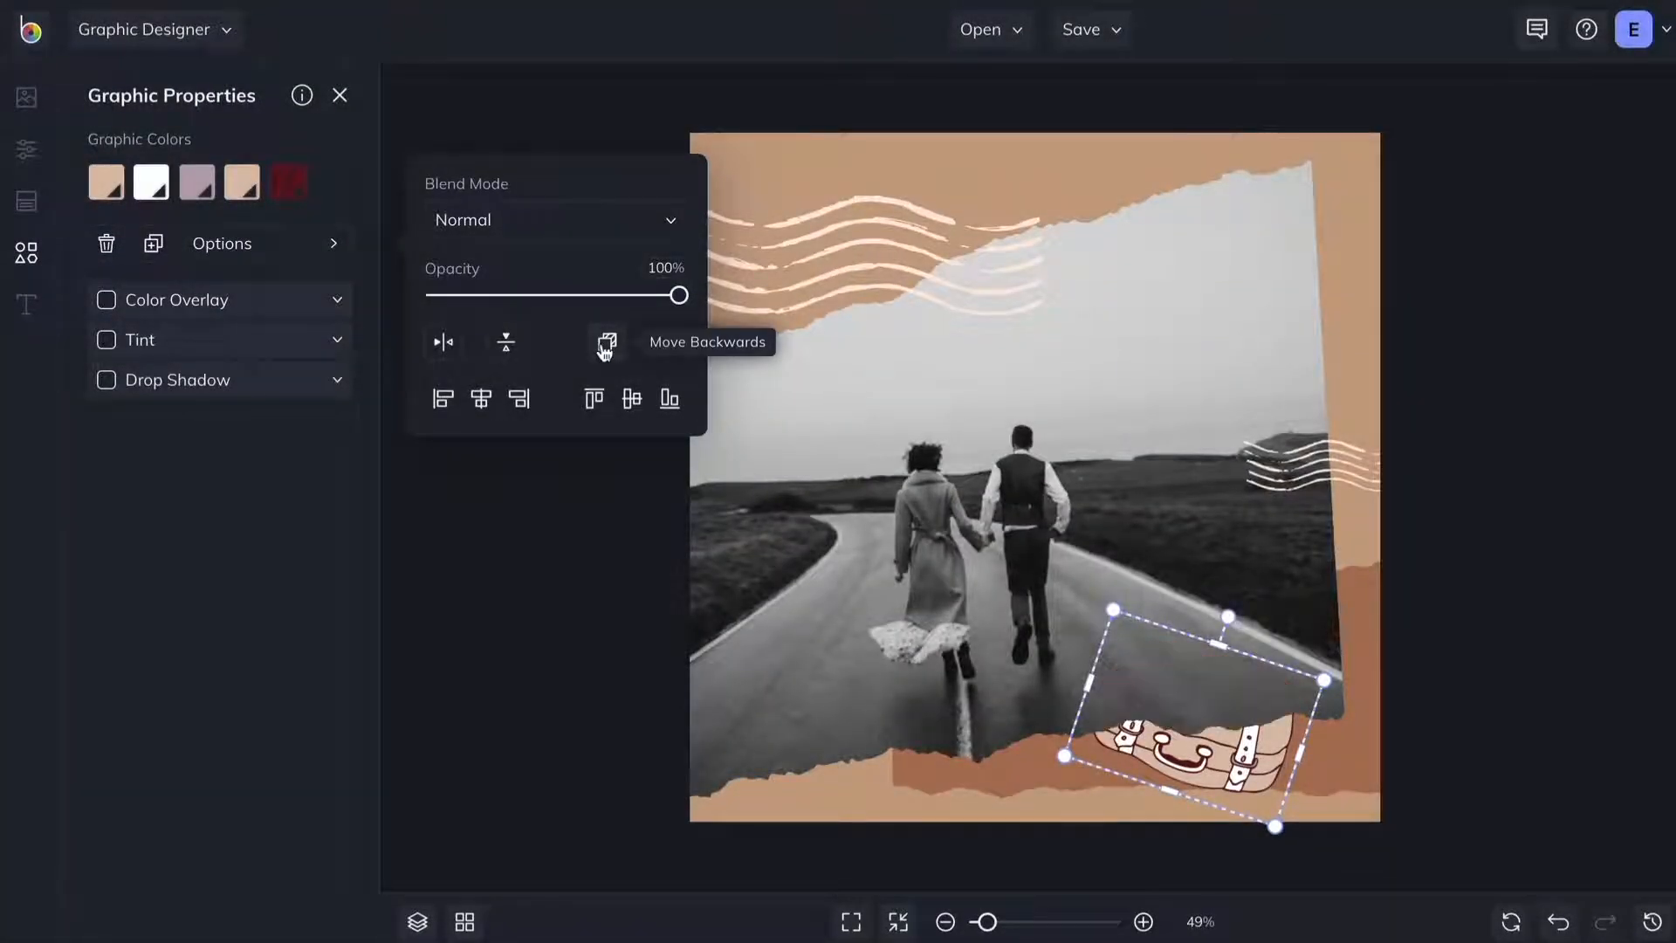
pyautogui.click(669, 343)
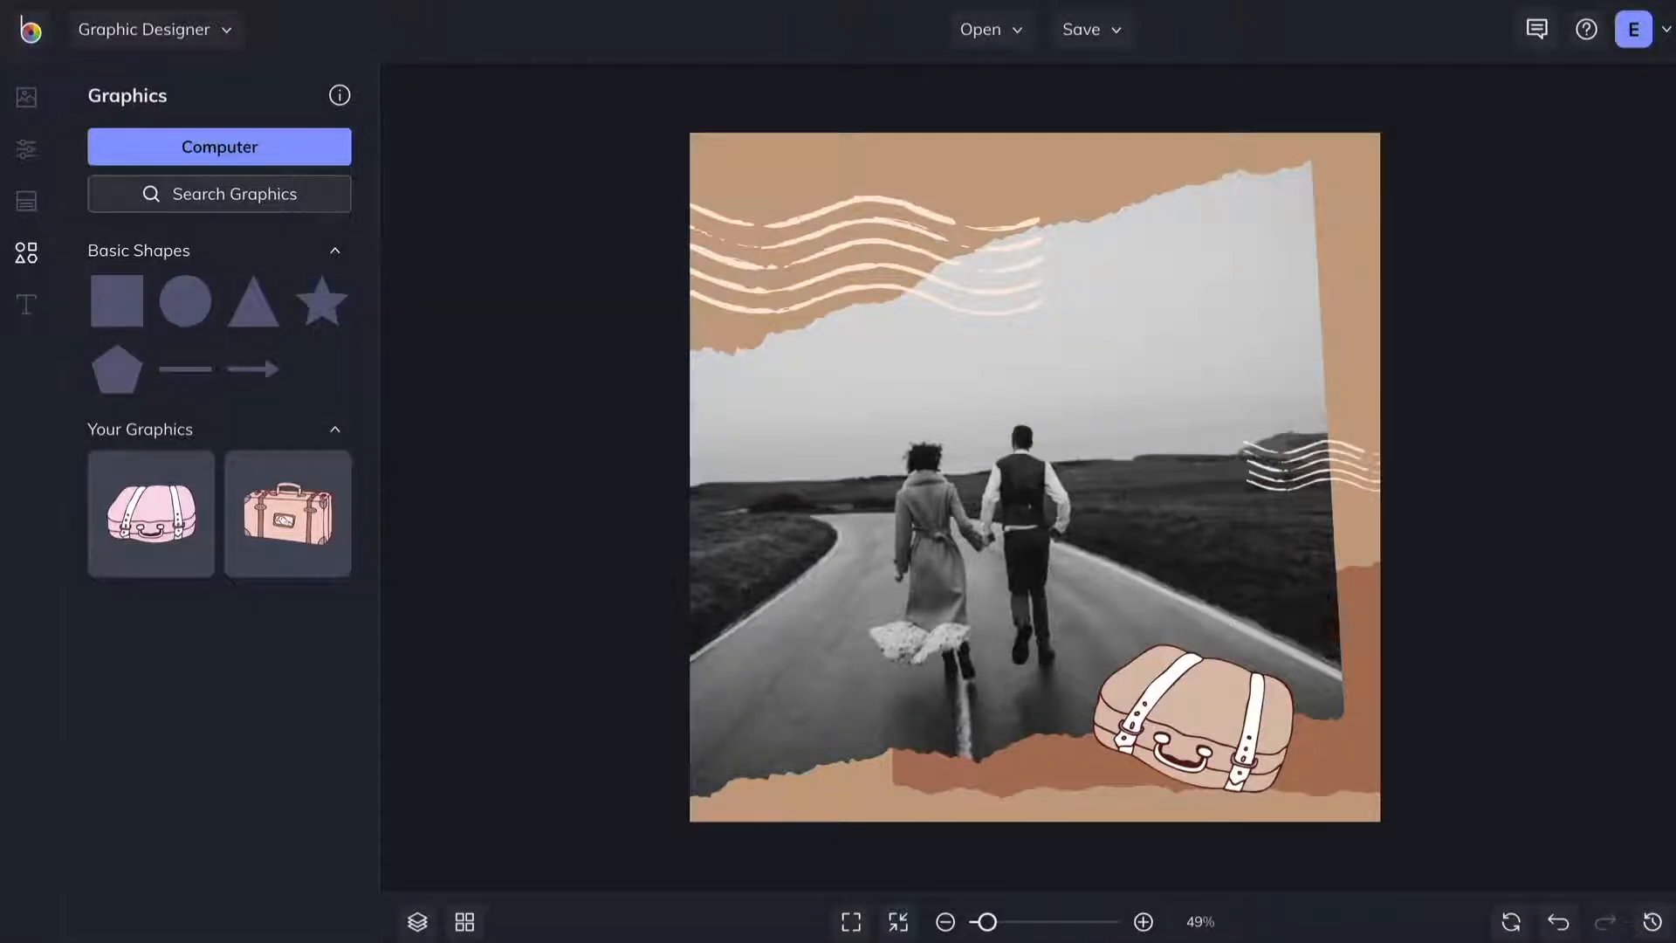
# Add a star shape with 8 points, and switch its shifted orientation on and back off.
pyautogui.click(325, 310)
pyautogui.moveTo(116, 281)
pyautogui.mouseDown()
pyautogui.moveTo(97, 280)
pyautogui.moveTo(140, 280)
pyautogui.mouseUp()
pyautogui.click(97, 375)
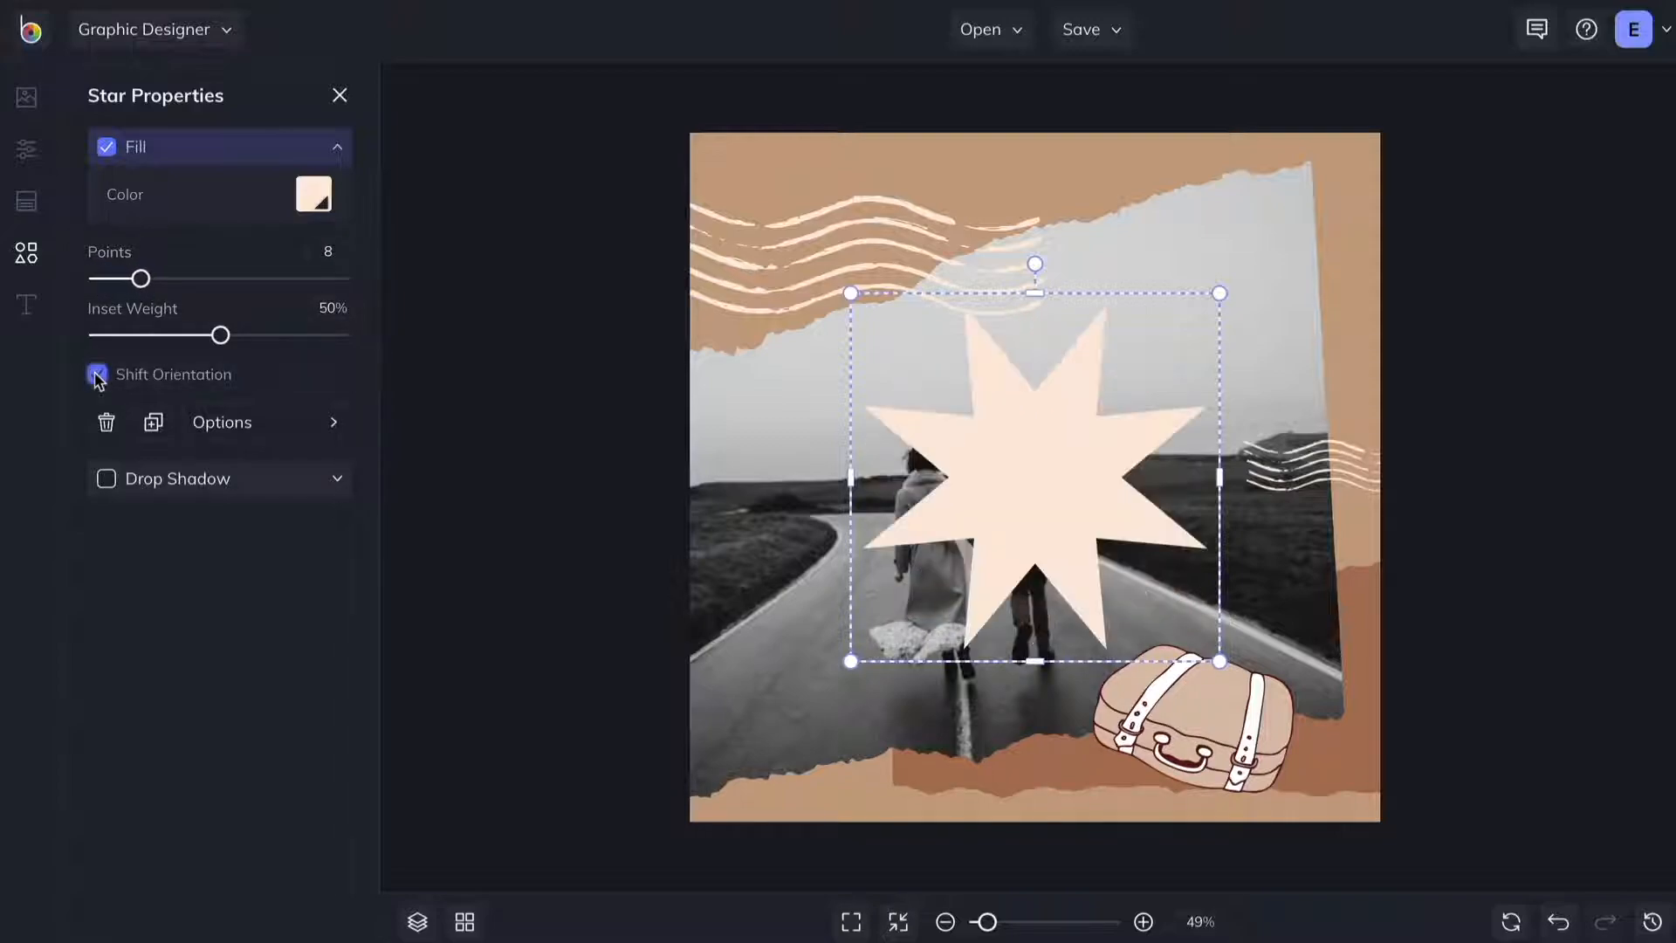
pyautogui.click(96, 374)
# Shrink the star, move it into the sky above the couple, and give it a drop shadow with a reduced distance.
pyautogui.moveTo(851, 294); pyautogui.dragTo(1099, 565)
pyautogui.moveTo(1167, 628); pyautogui.dragTo(1193, 264)
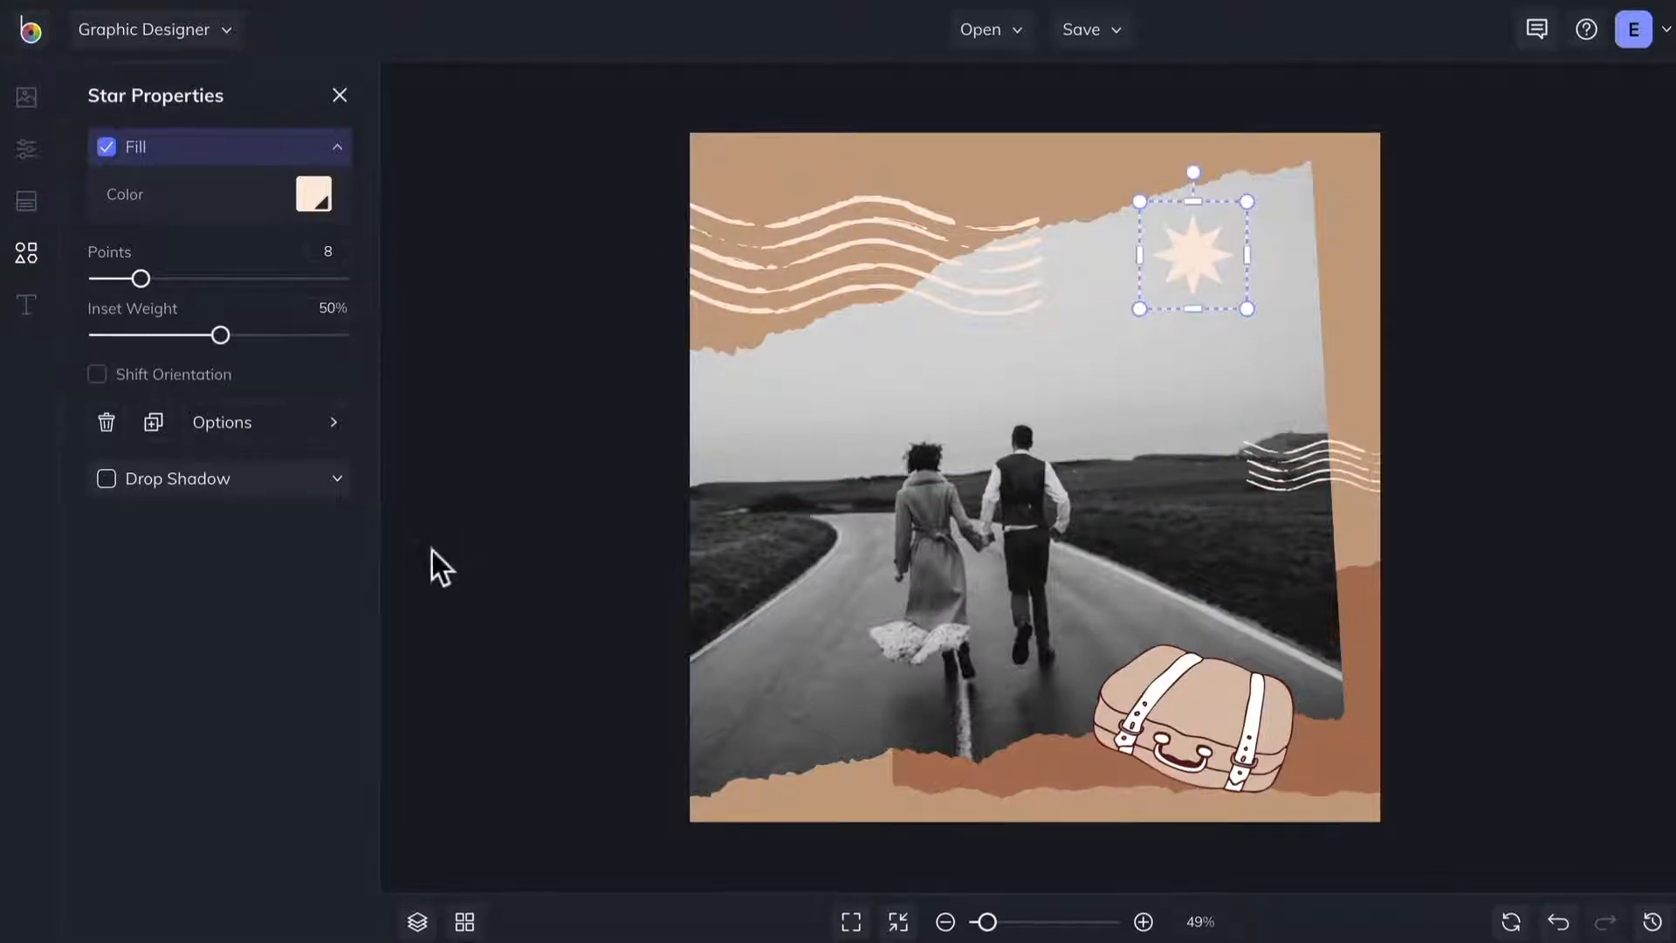
pyautogui.click(106, 481)
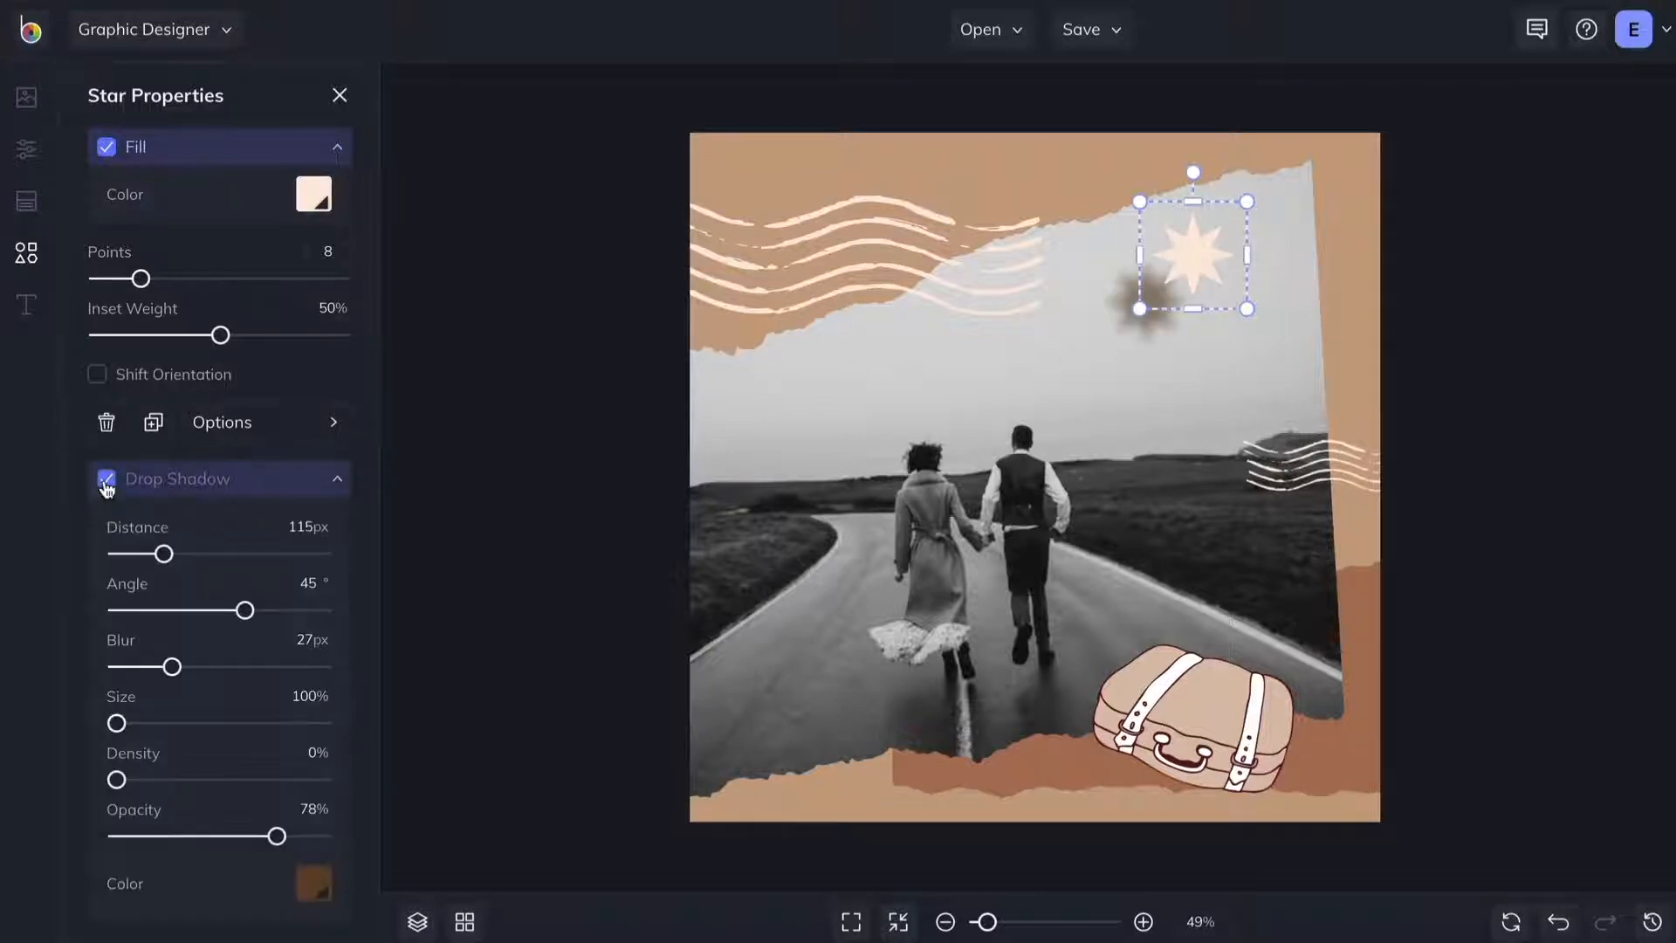
pyautogui.moveTo(164, 554); pyautogui.dragTo(120, 554)
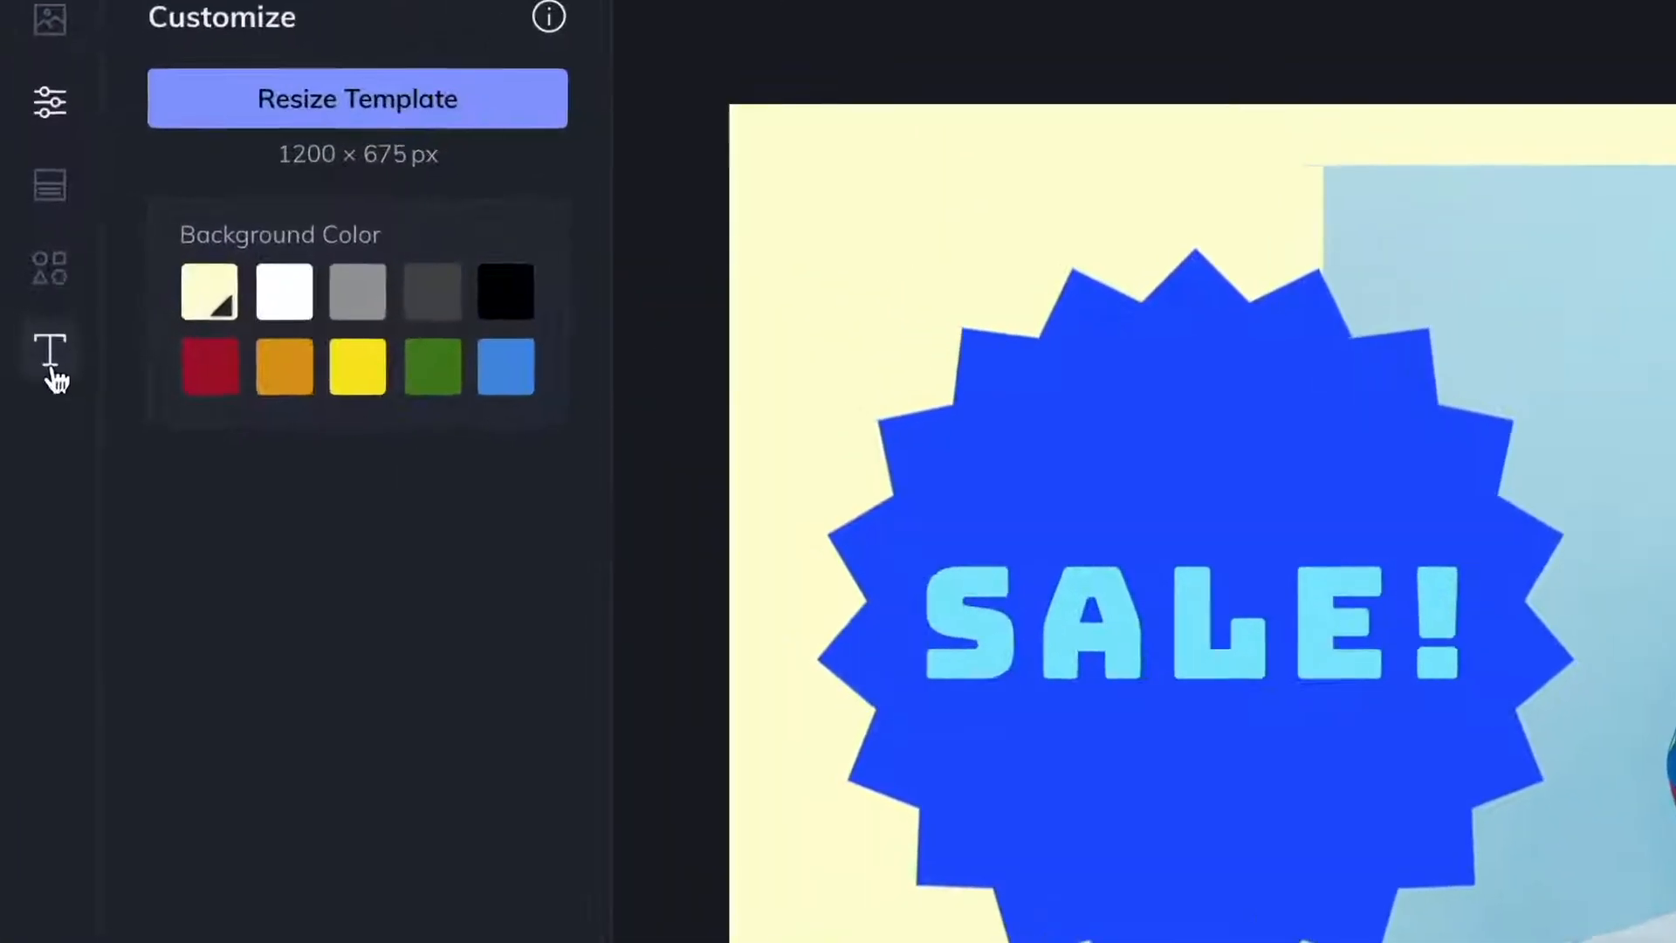
# Try the Holiday Sale text preset on the shoe graphic with the wording SPRING.
pyautogui.moveTo(56, 379)
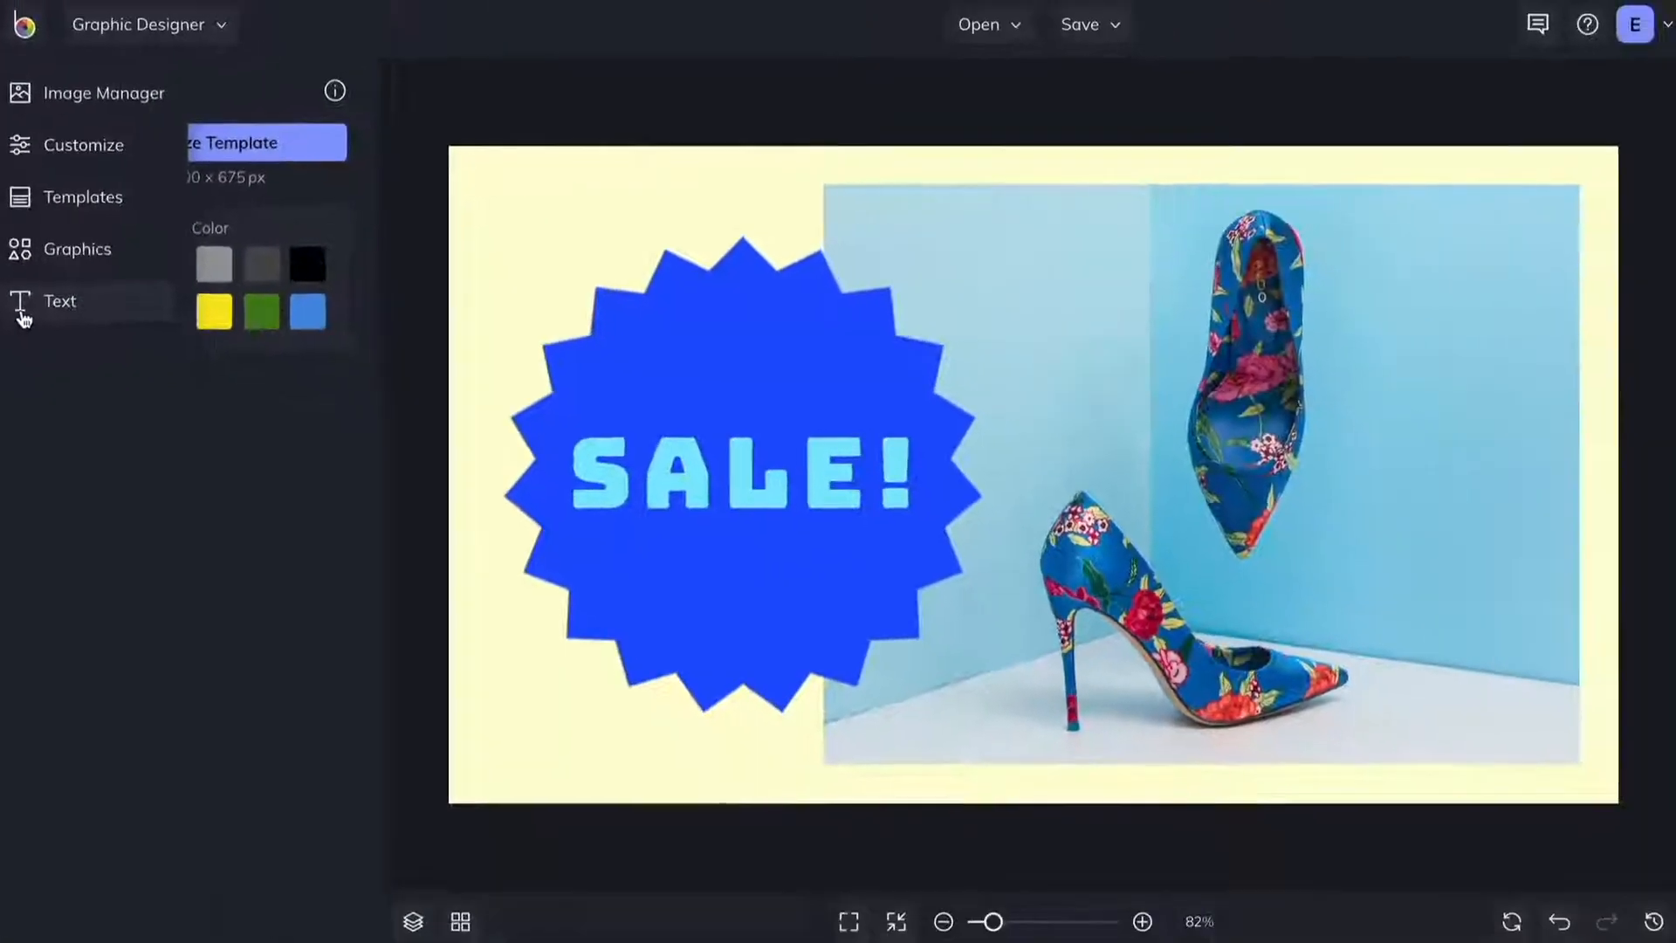
pyautogui.click(59, 385)
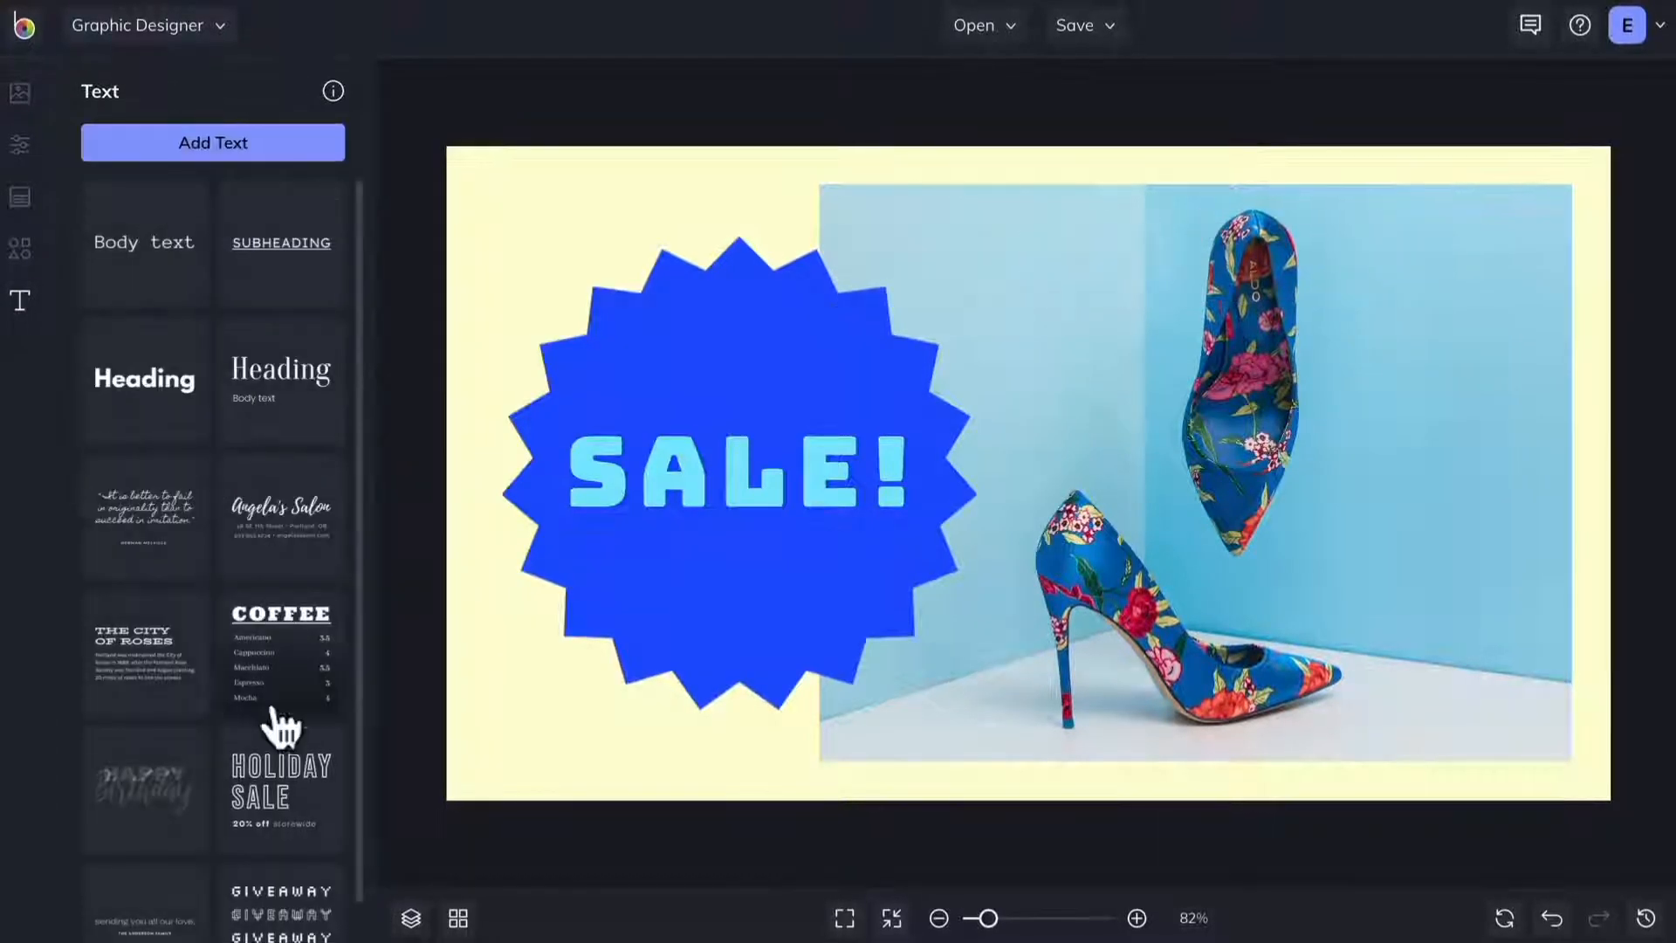
pyautogui.click(313, 816)
pyautogui.moveTo(810, 554); pyautogui.dragTo(1313, 375)
pyautogui.write('SPRING')
pyautogui.press('Escape')
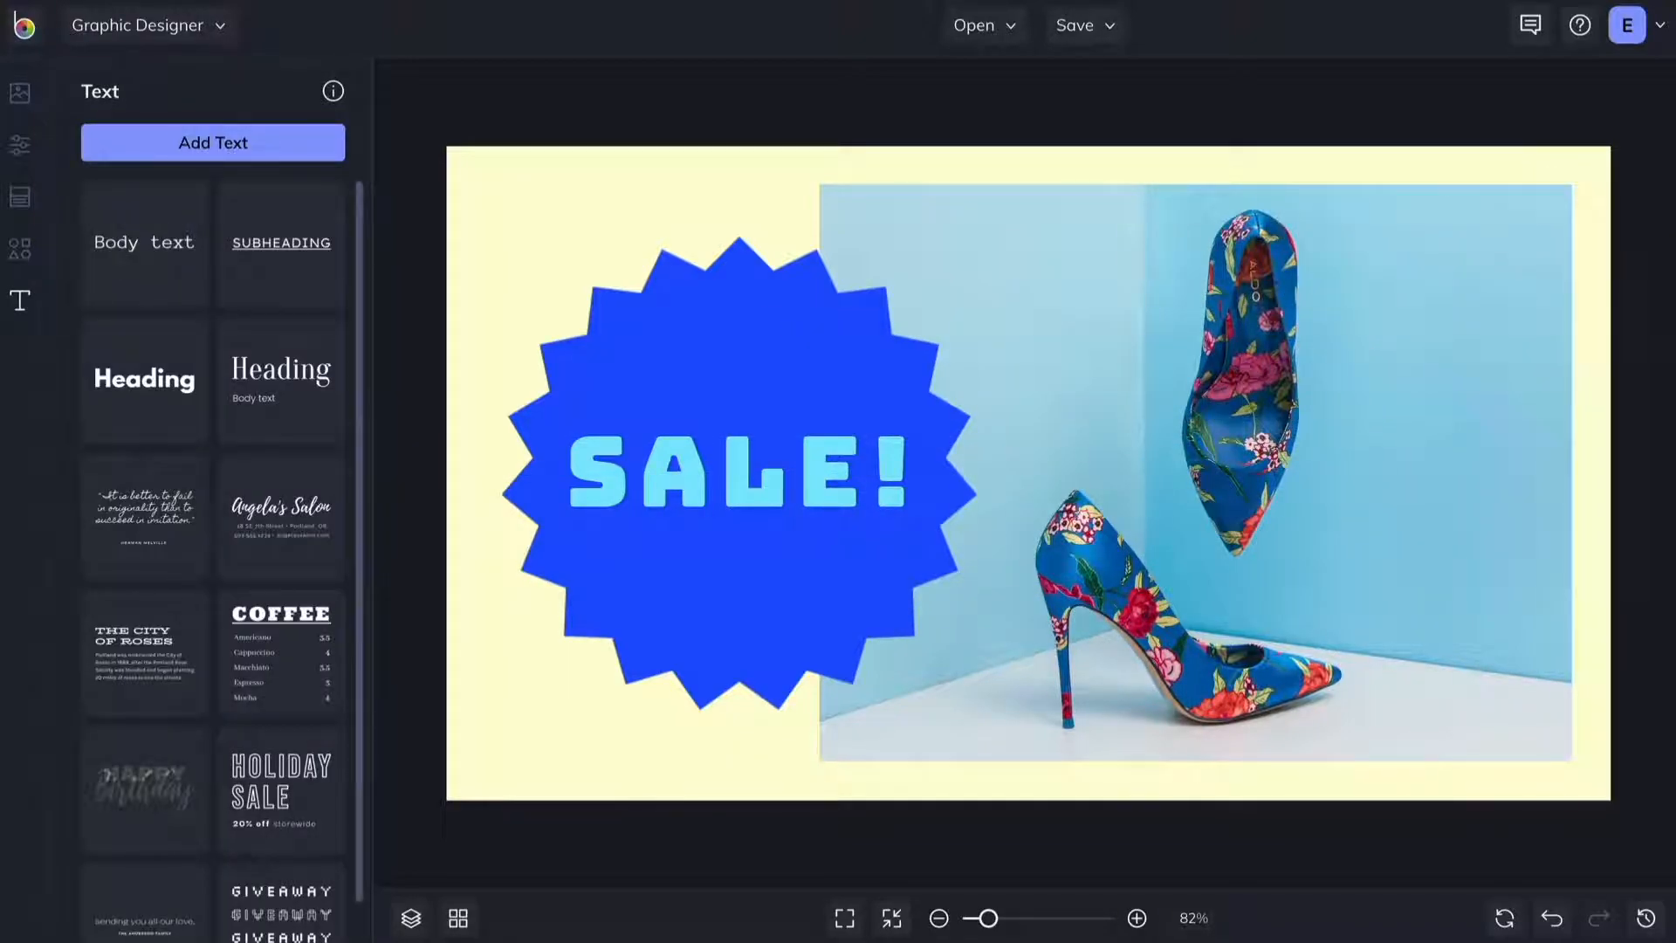
# Add a text box reading "20% off 4/1 - 4/8" to the shoe graphic.
pyautogui.click(262, 144)
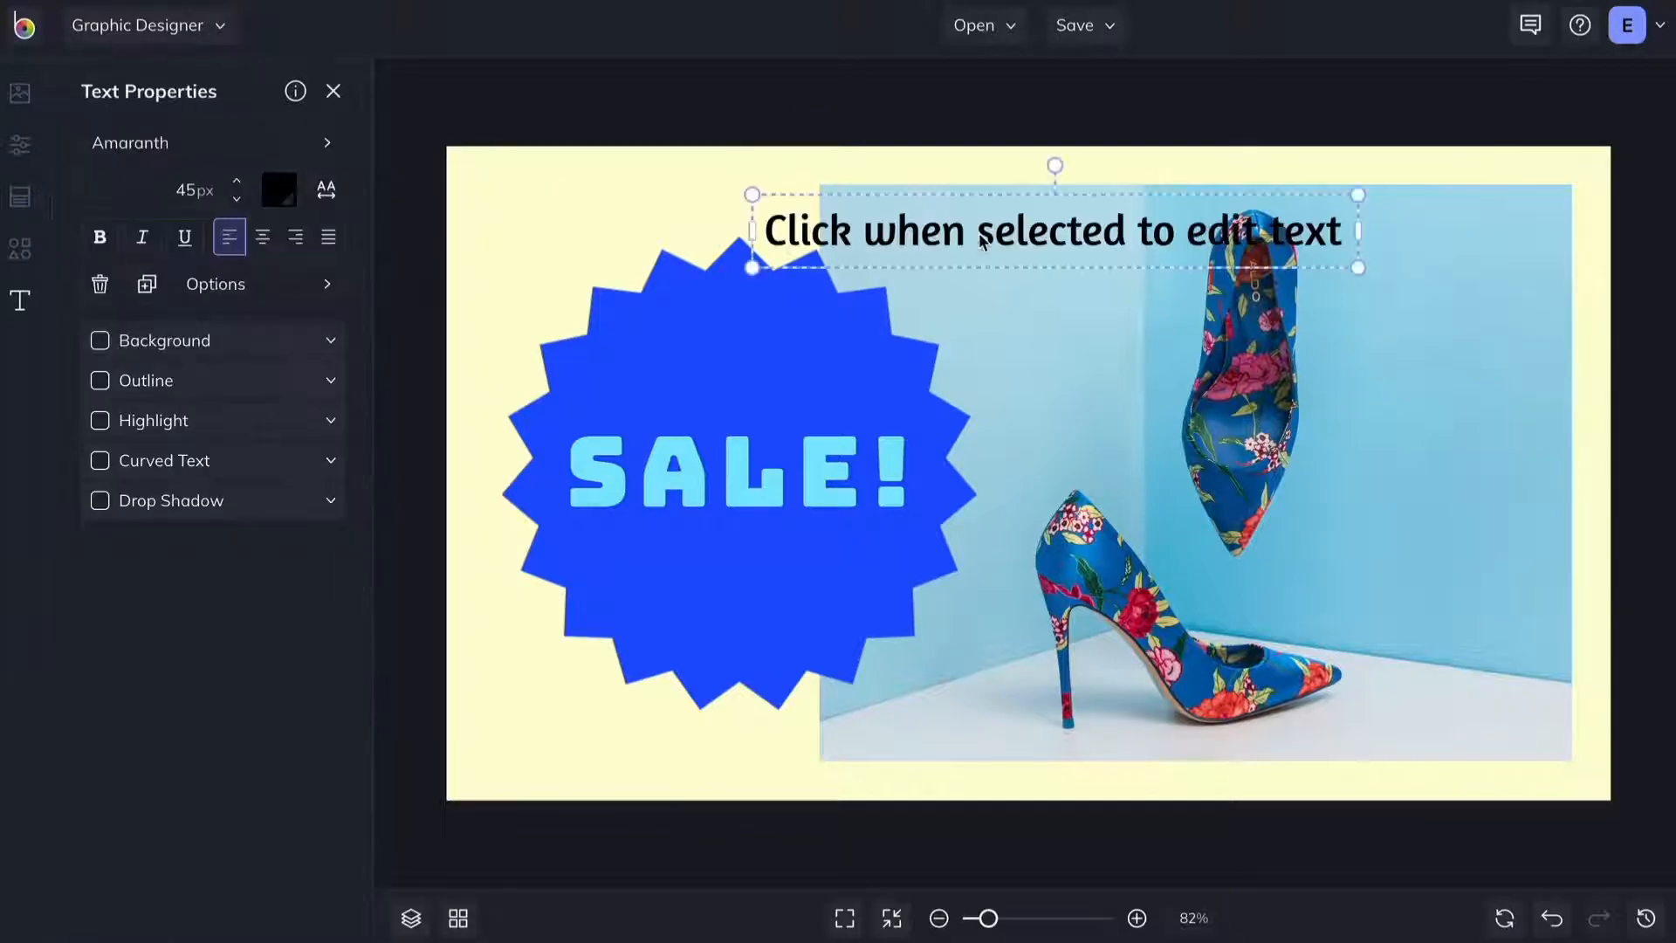
pyautogui.write('20% off 4/1 - 4/8')
pyautogui.press('Escape')
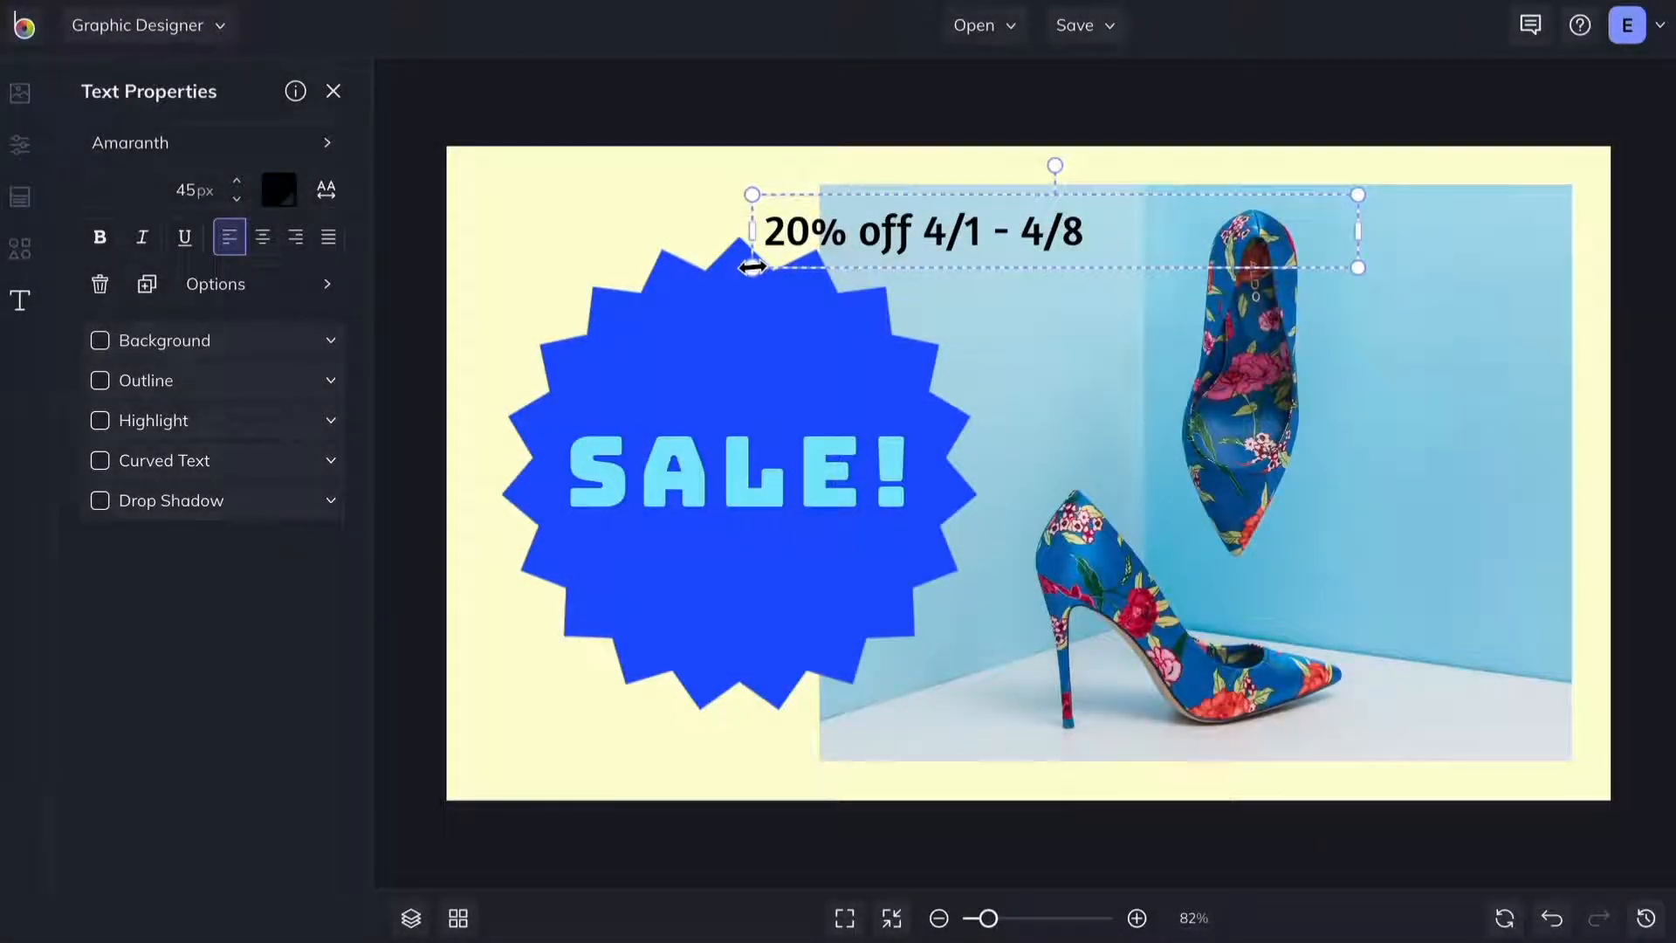
# Enlarge the discount text to 63 px, narrow its box to wrap onto two lines, and place it in the photo's upper-right corner.
pyautogui.moveTo(752, 267); pyautogui.dragTo(528, 346)
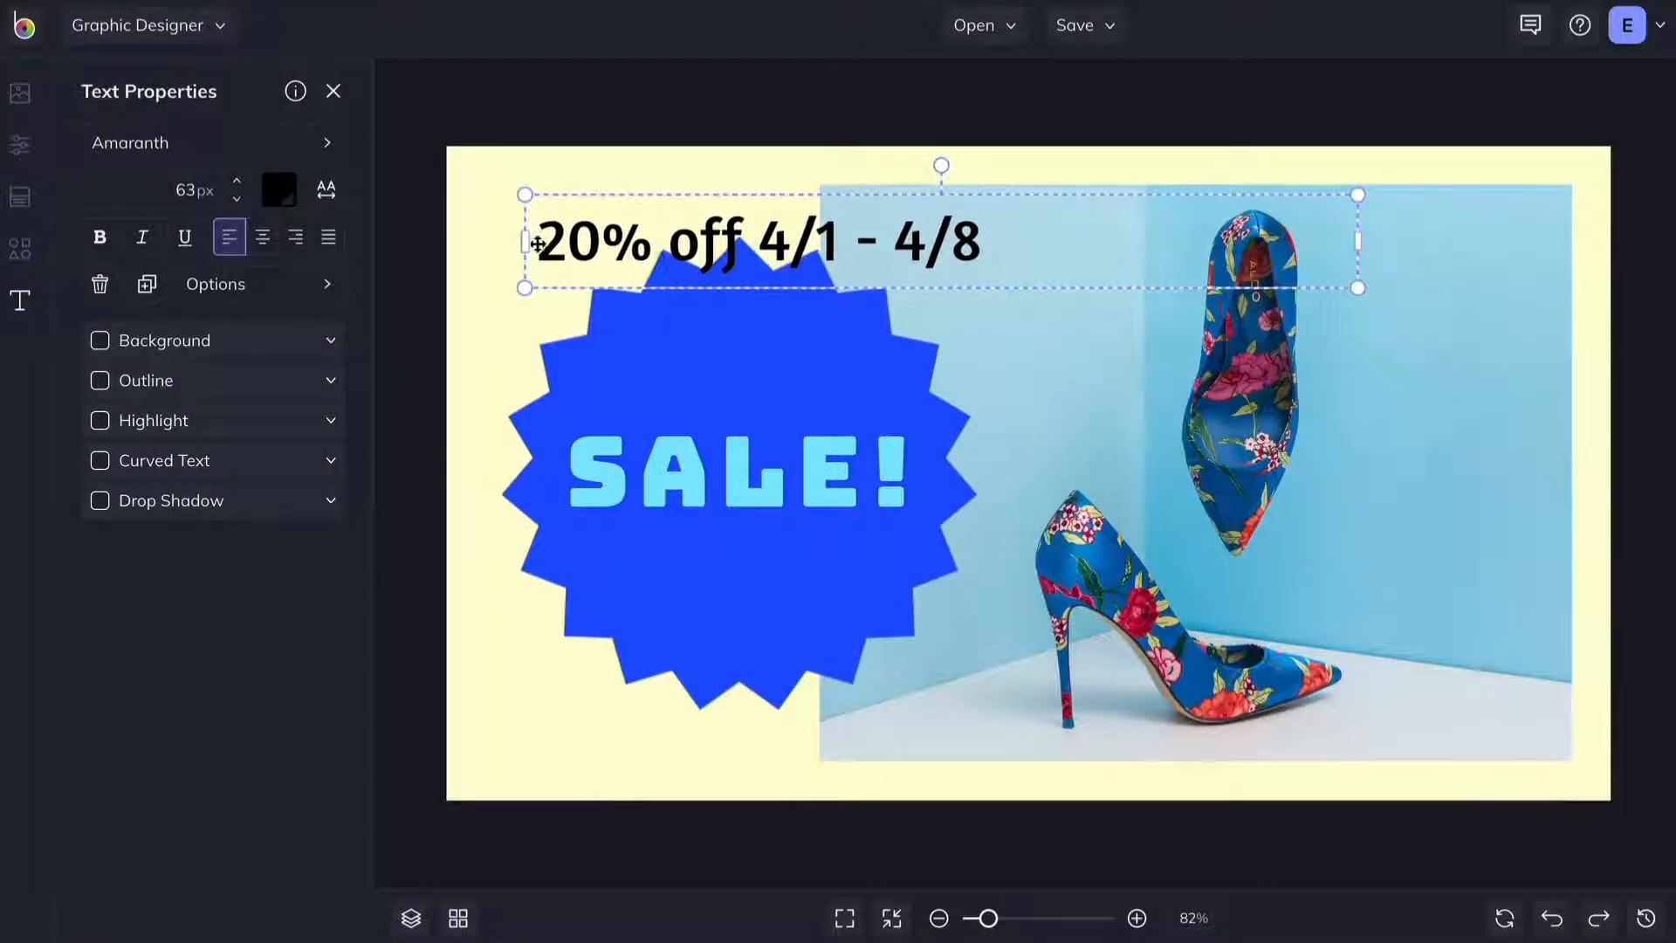
pyautogui.moveTo(527, 240); pyautogui.dragTo(1094, 230)
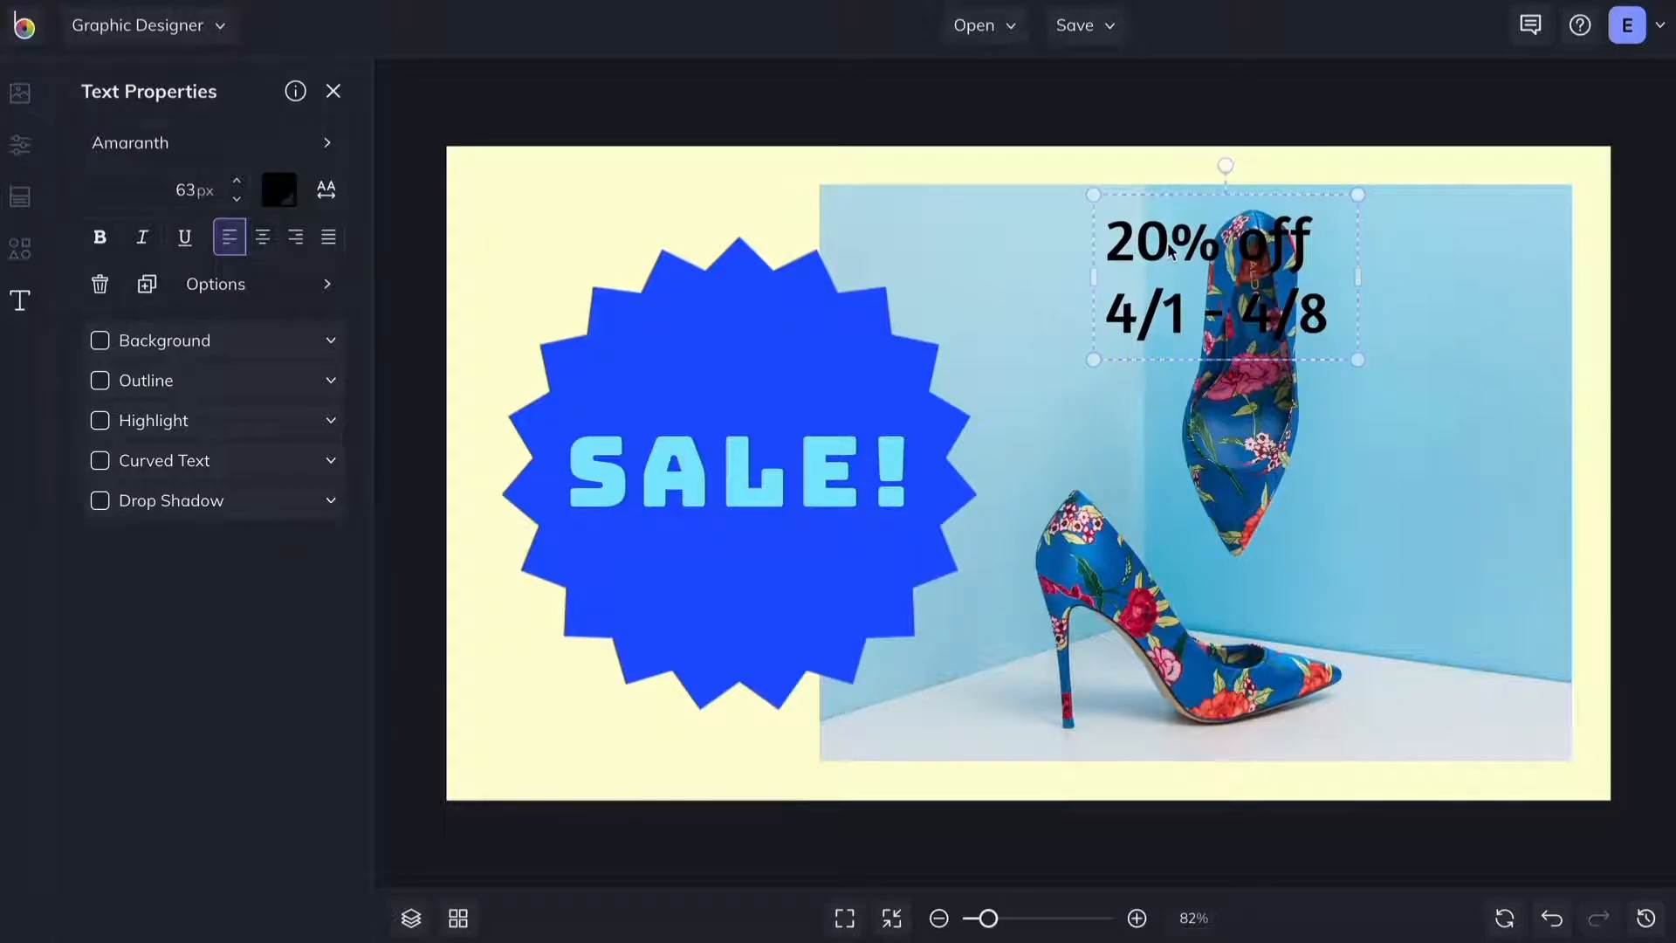
pyautogui.moveTo(1171, 253); pyautogui.dragTo(1393, 260)
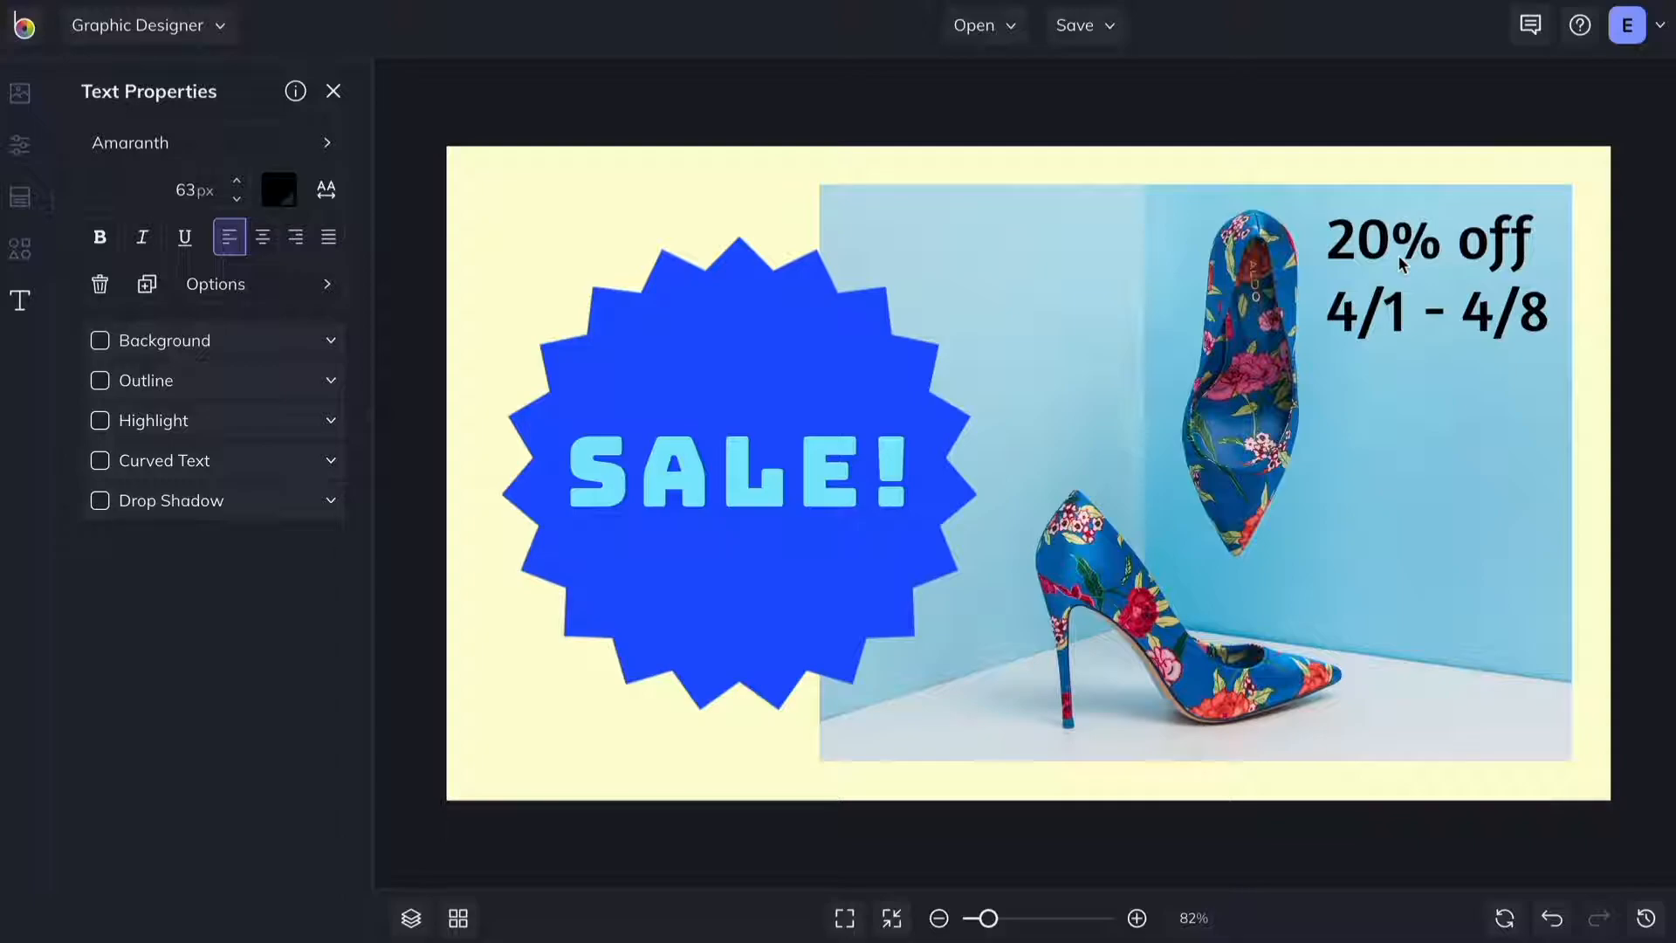
# Set the SALE! text size to 55 px and move it to the upper part of the blue starburst.
pyautogui.click(742, 437)
pyautogui.moveTo(742, 382); pyautogui.dragTo(739, 418)
pyautogui.doubleClick(183, 190)
pyautogui.write('55')
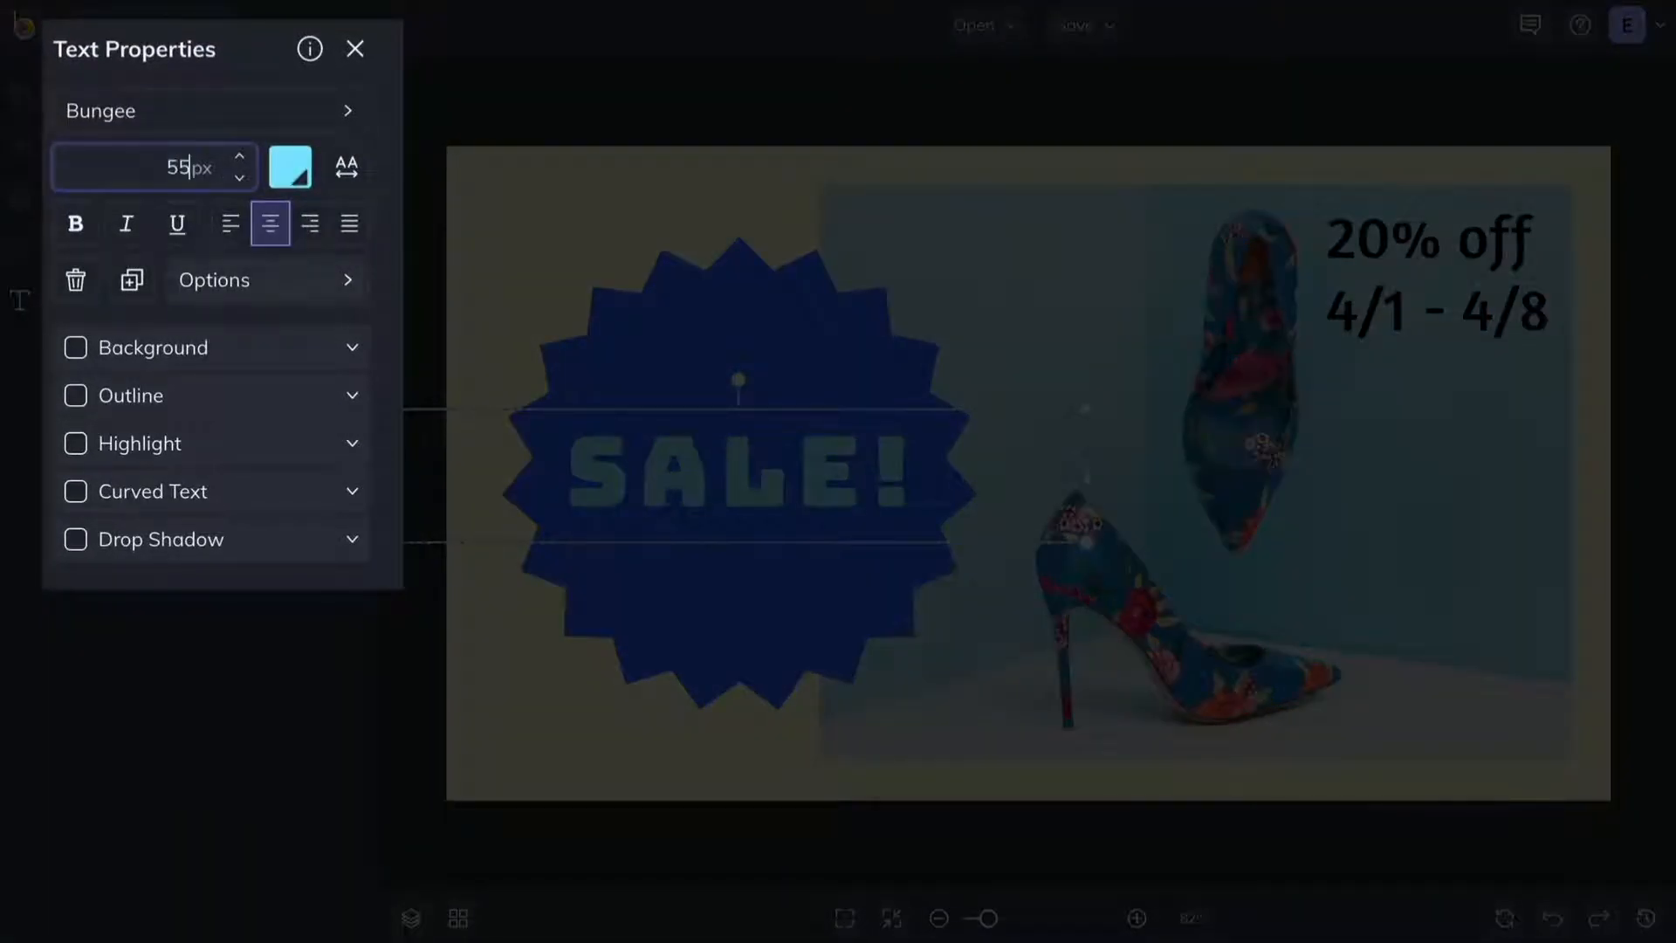
pyautogui.press('Return')
pyautogui.moveTo(740, 450); pyautogui.dragTo(740, 338)
# Try the Arial Narrow and Merriweather fonts on the discount text.
pyautogui.click(1432, 262)
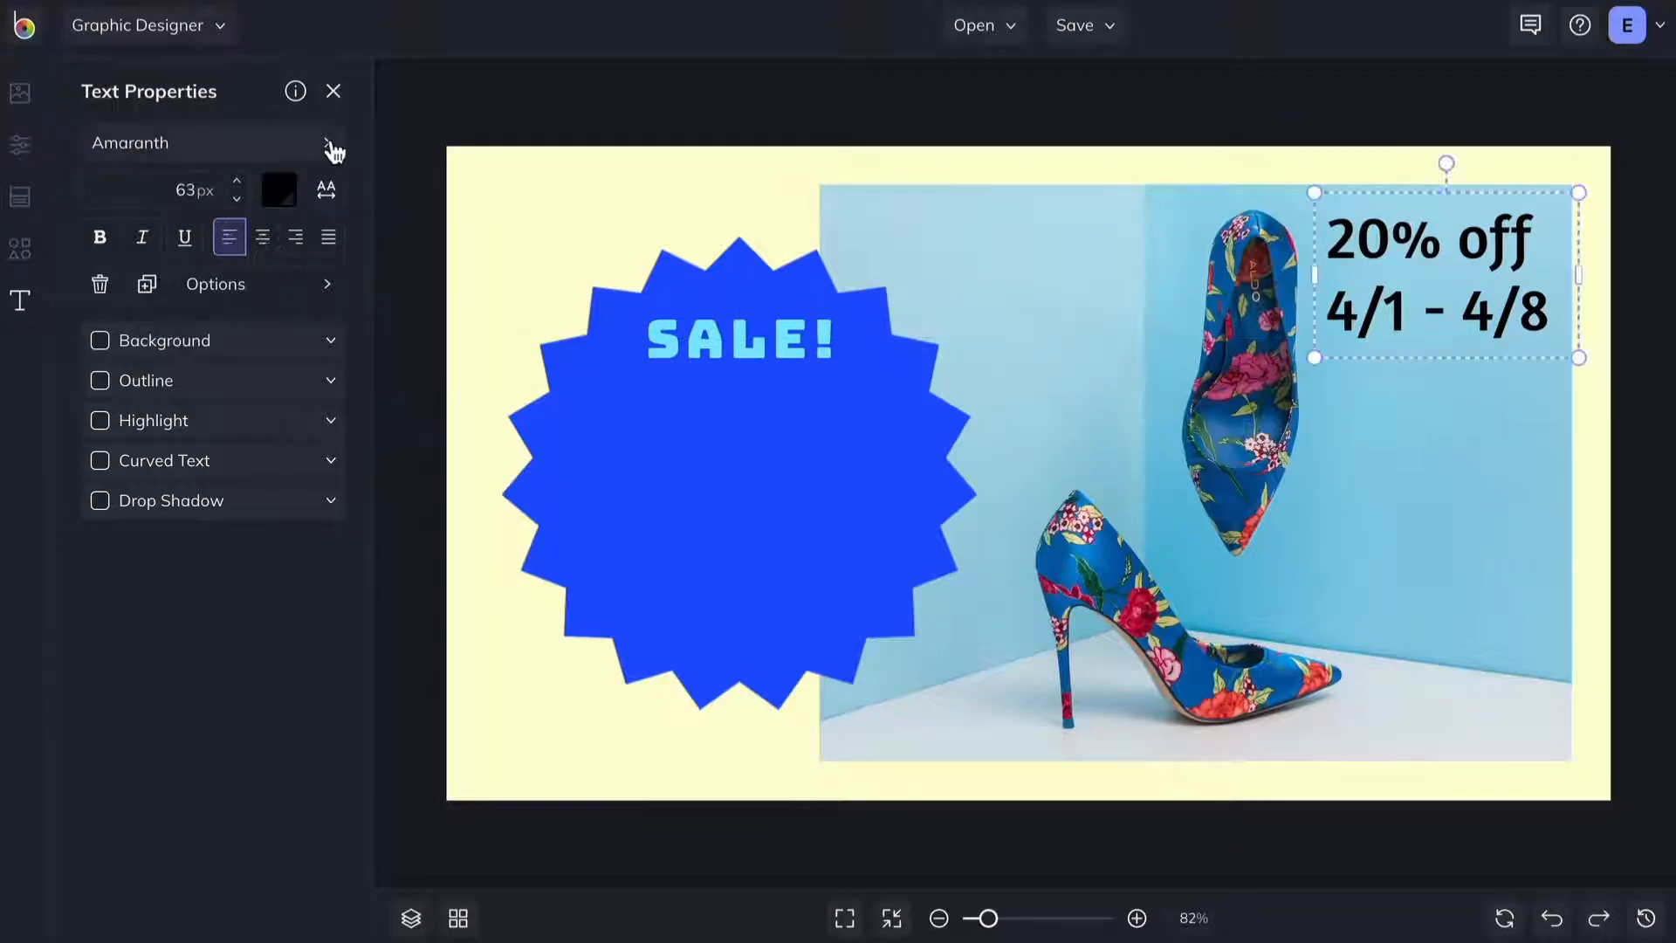
pyautogui.click(328, 144)
pyautogui.scroll(-1, 250, 548)
pyautogui.scroll(-5, 250, 548)
pyautogui.click(240, 574)
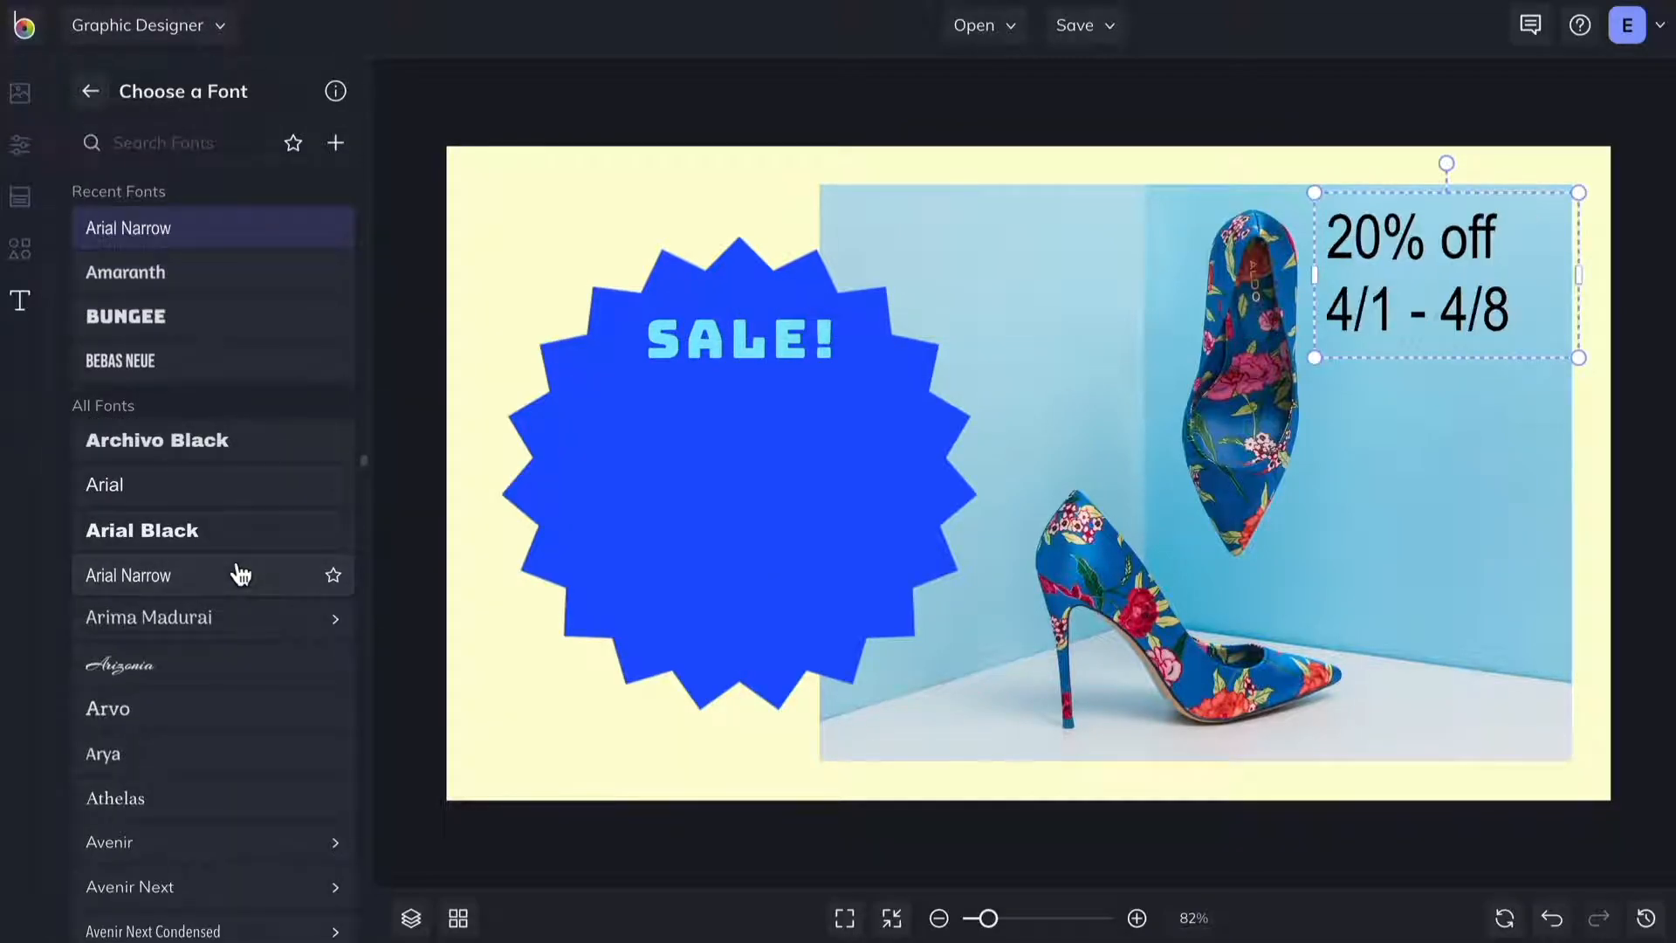
pyautogui.scroll(-10, 240, 573)
pyautogui.click(223, 604)
pyautogui.click(213, 534)
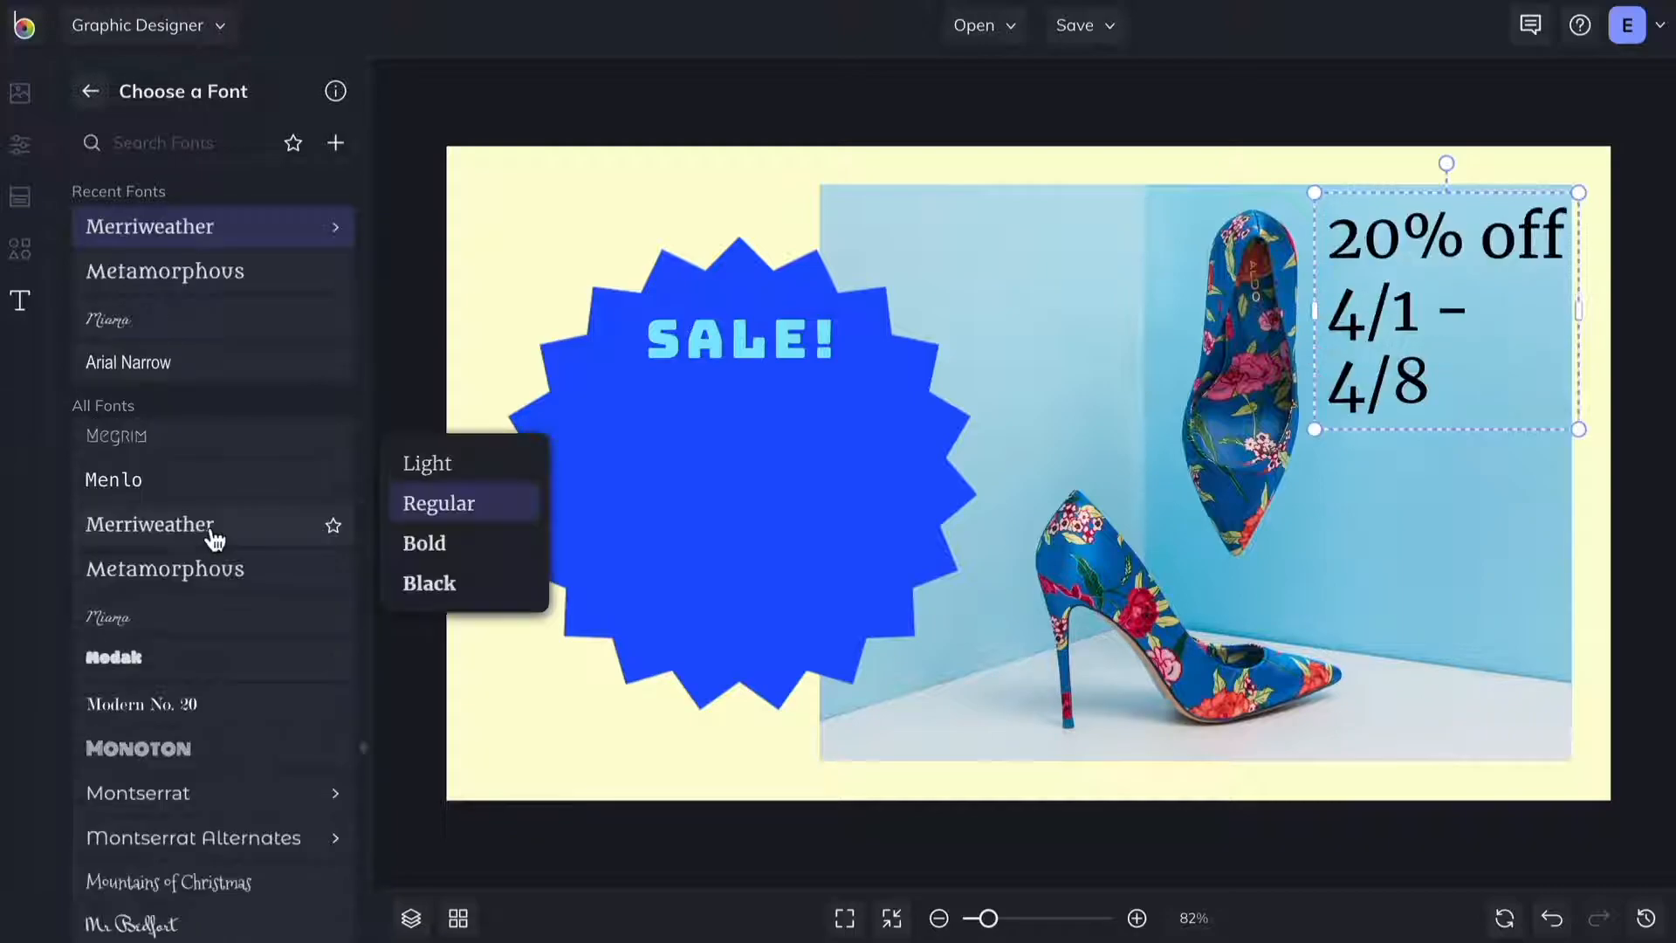
# Try Montserrat and Norwester on the discount text, and settle on the Questrial font.
pyautogui.click(191, 802)
pyautogui.scroll(-6, 201, 722)
pyautogui.click(181, 641)
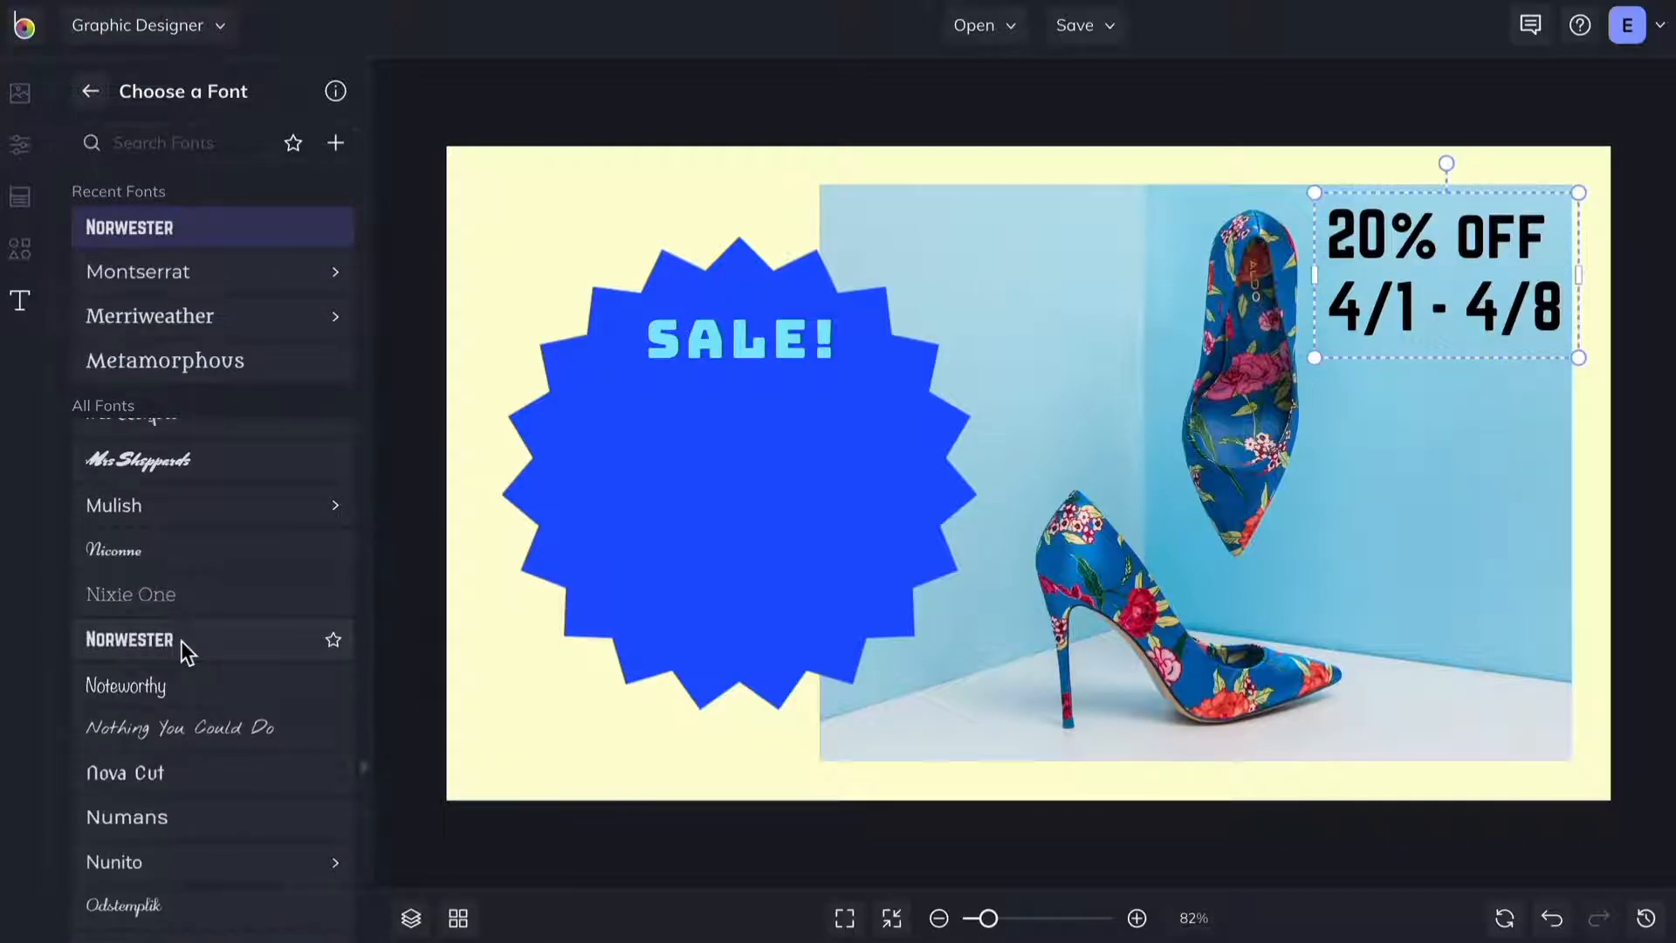
pyautogui.scroll(-5, 181, 641)
pyautogui.click(181, 646)
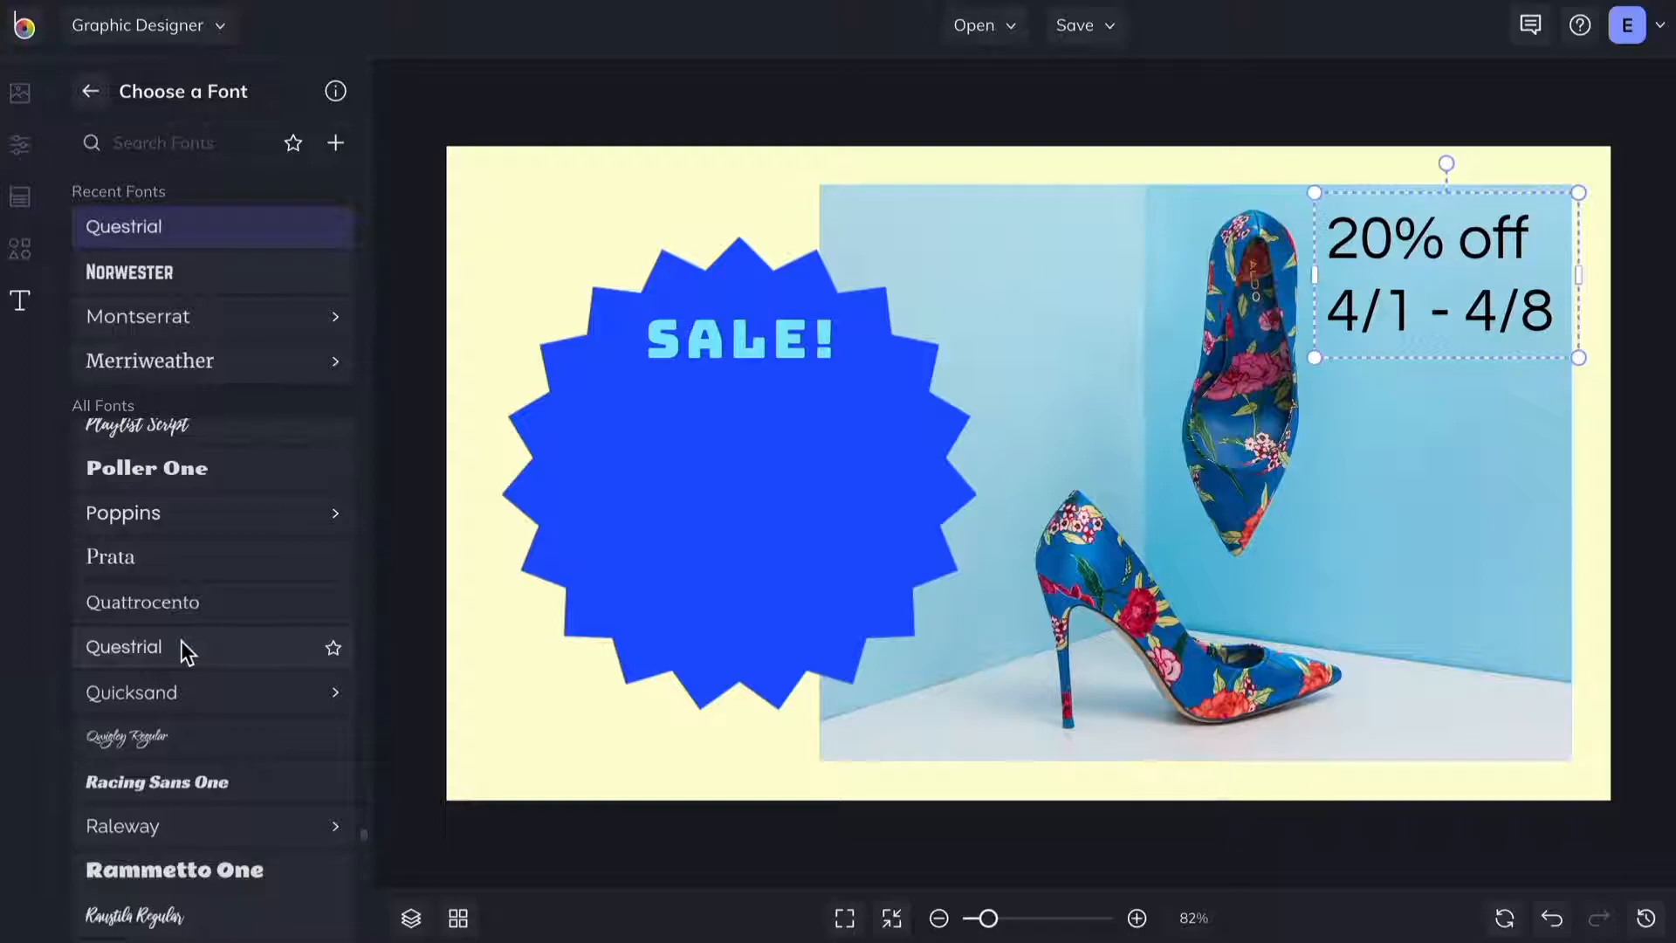
# Upload the Le Murmure and Savate font files from the computer to the font collection.
pyautogui.click(335, 142)
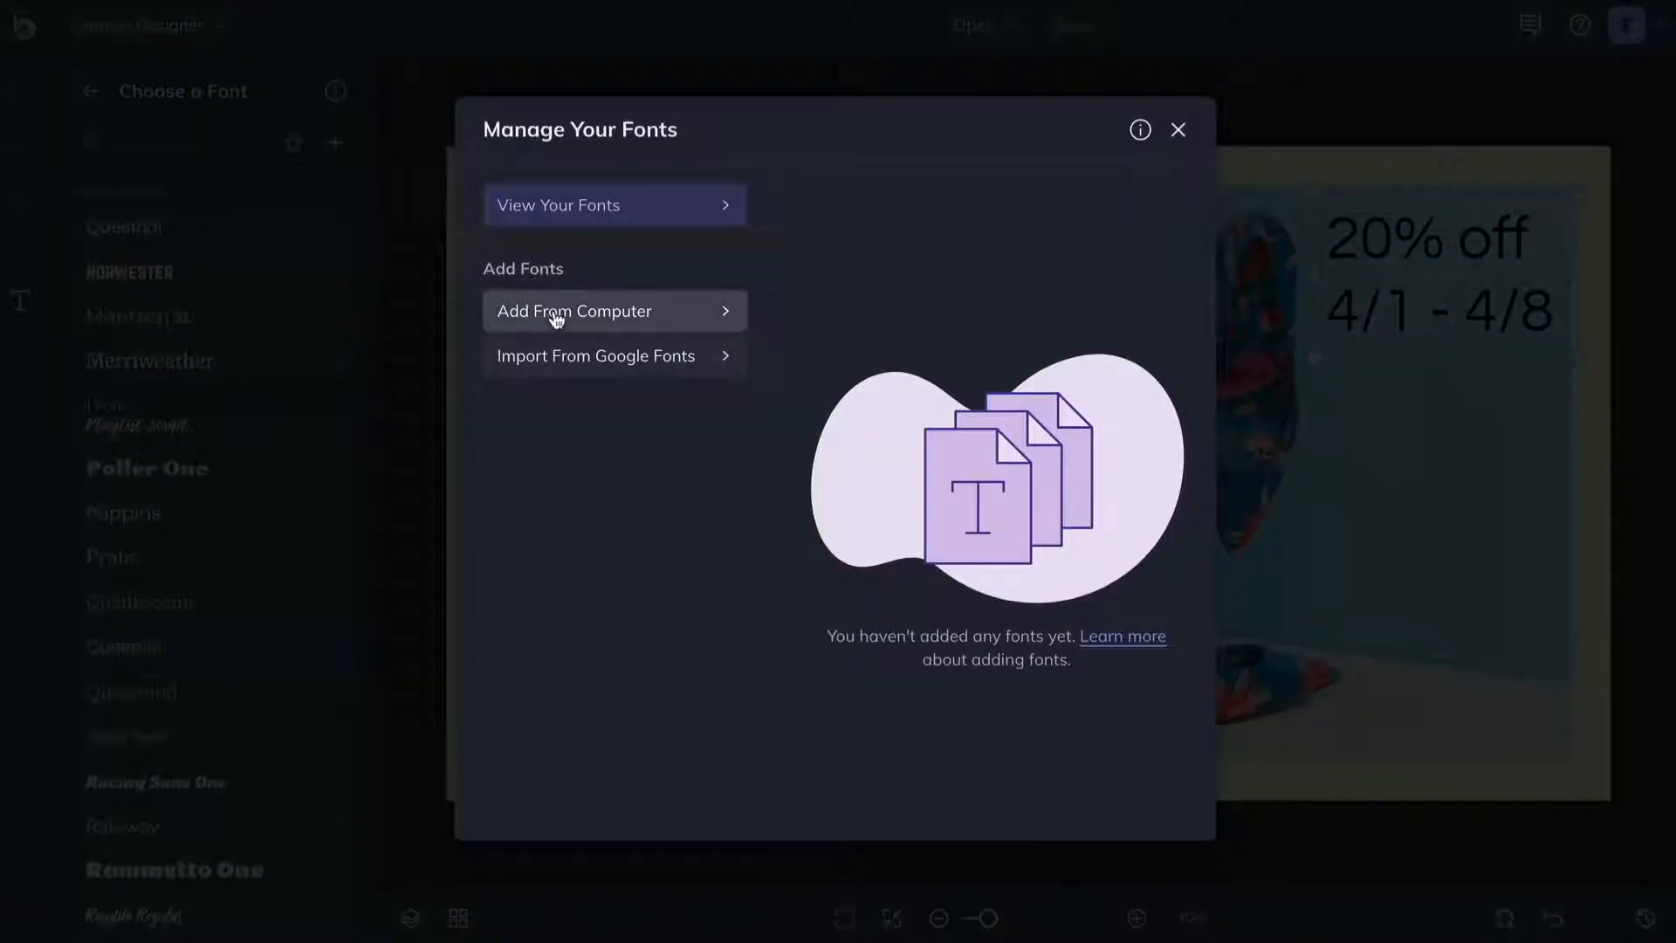
pyautogui.click(556, 320)
pyautogui.moveTo(1244, 660); pyautogui.dragTo(1106, 592)
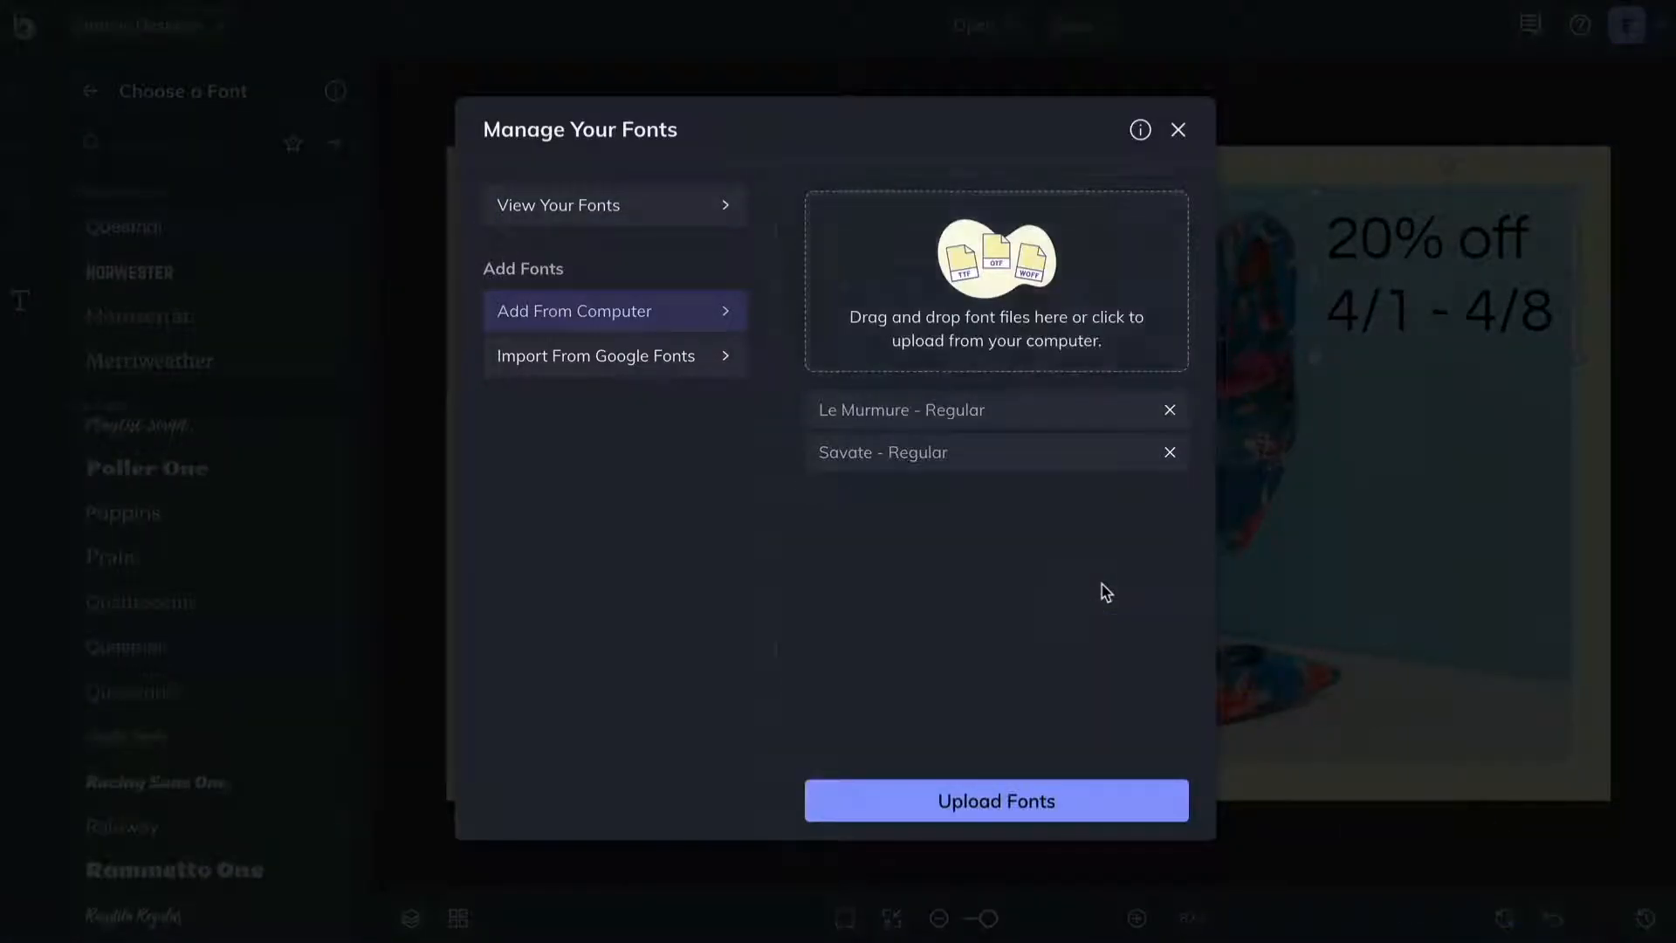
pyautogui.click(1038, 796)
# Browse the Google Fonts available for import into the font collection.
pyautogui.click(640, 369)
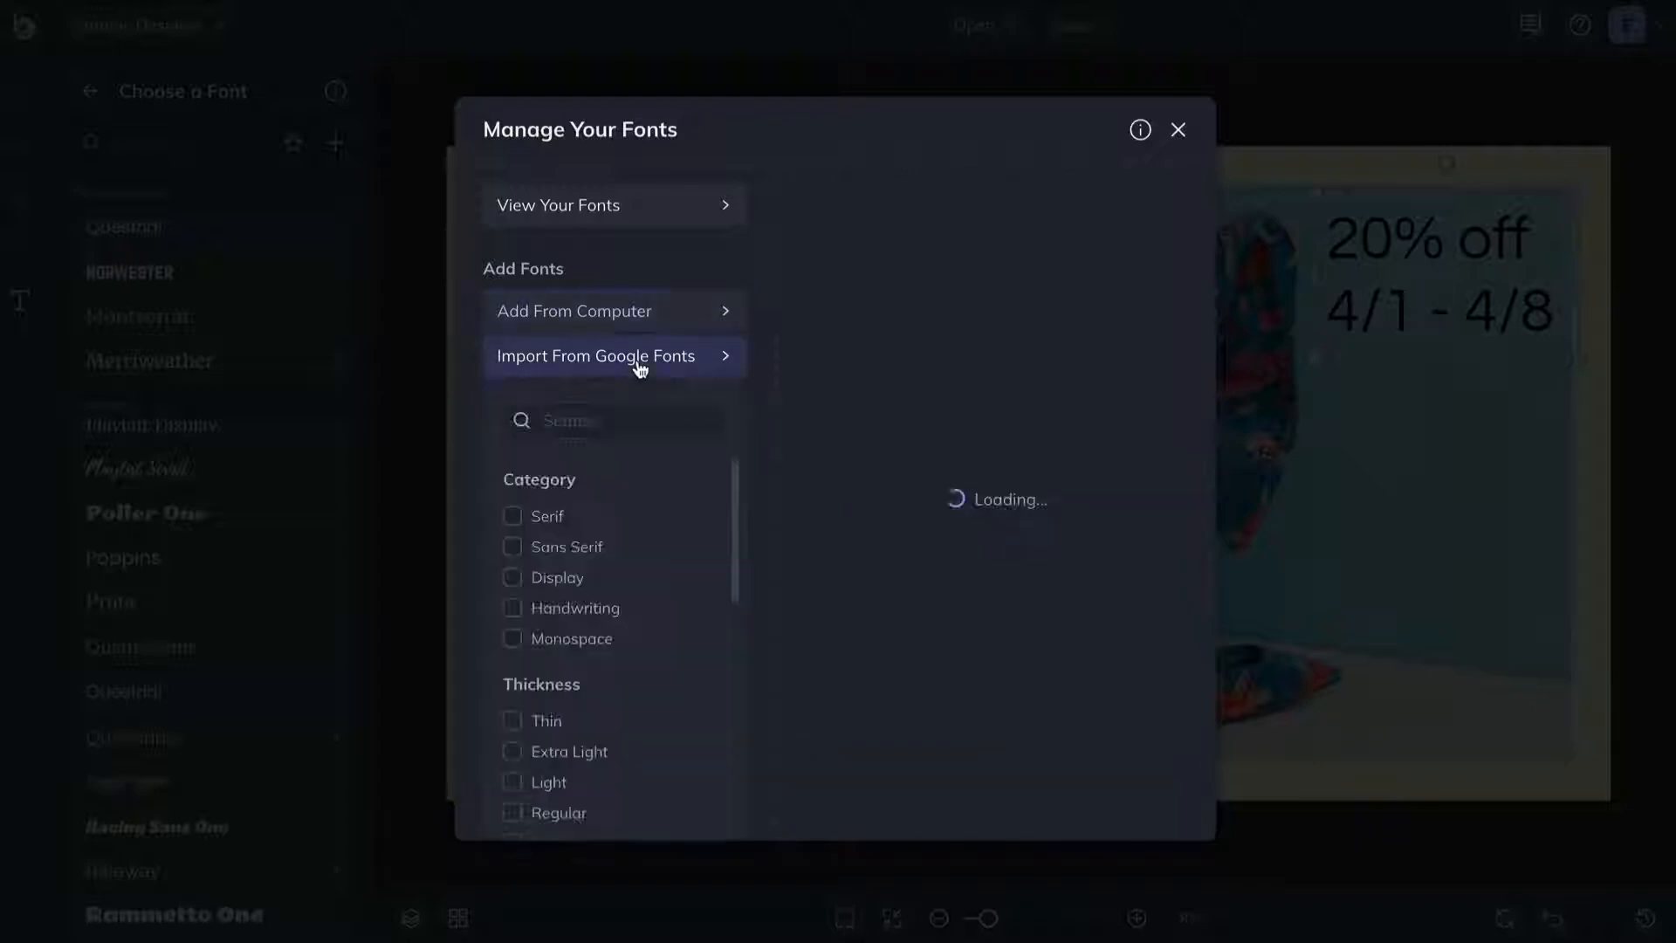
pyautogui.scroll(-6, 987, 542)
pyautogui.scroll(-10, 1169, 525)
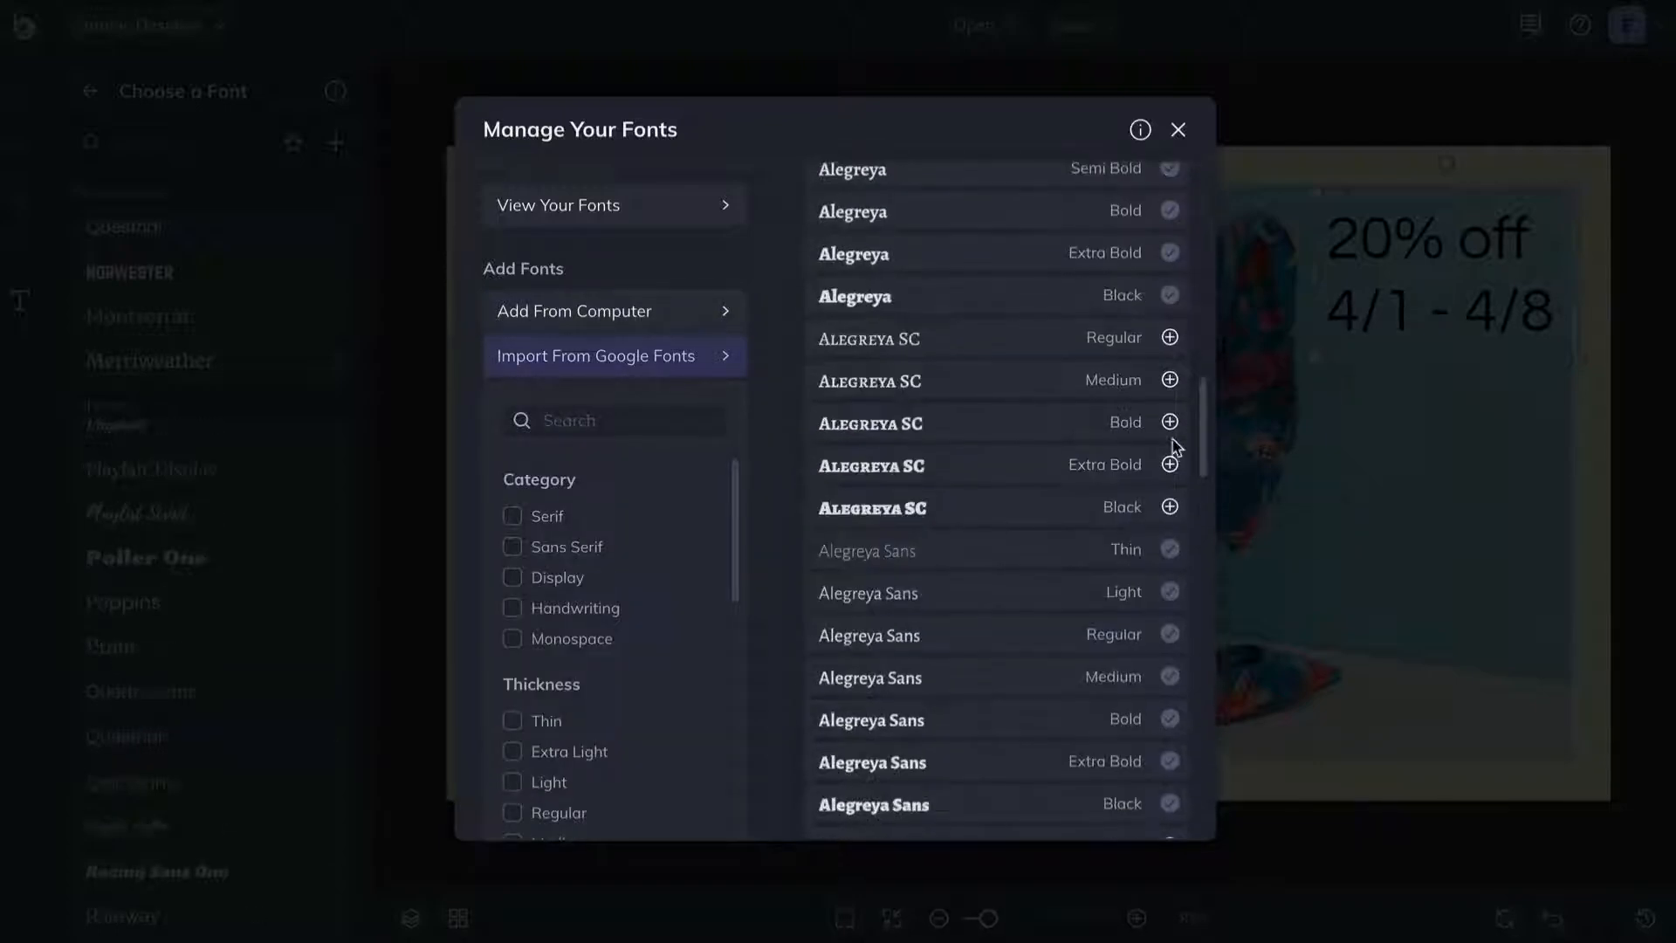
pyautogui.click(1179, 129)
# Find the uploaded Le Murmure font and apply it to the 20% off text.
pyautogui.click(168, 143)
pyautogui.write('le murmu')
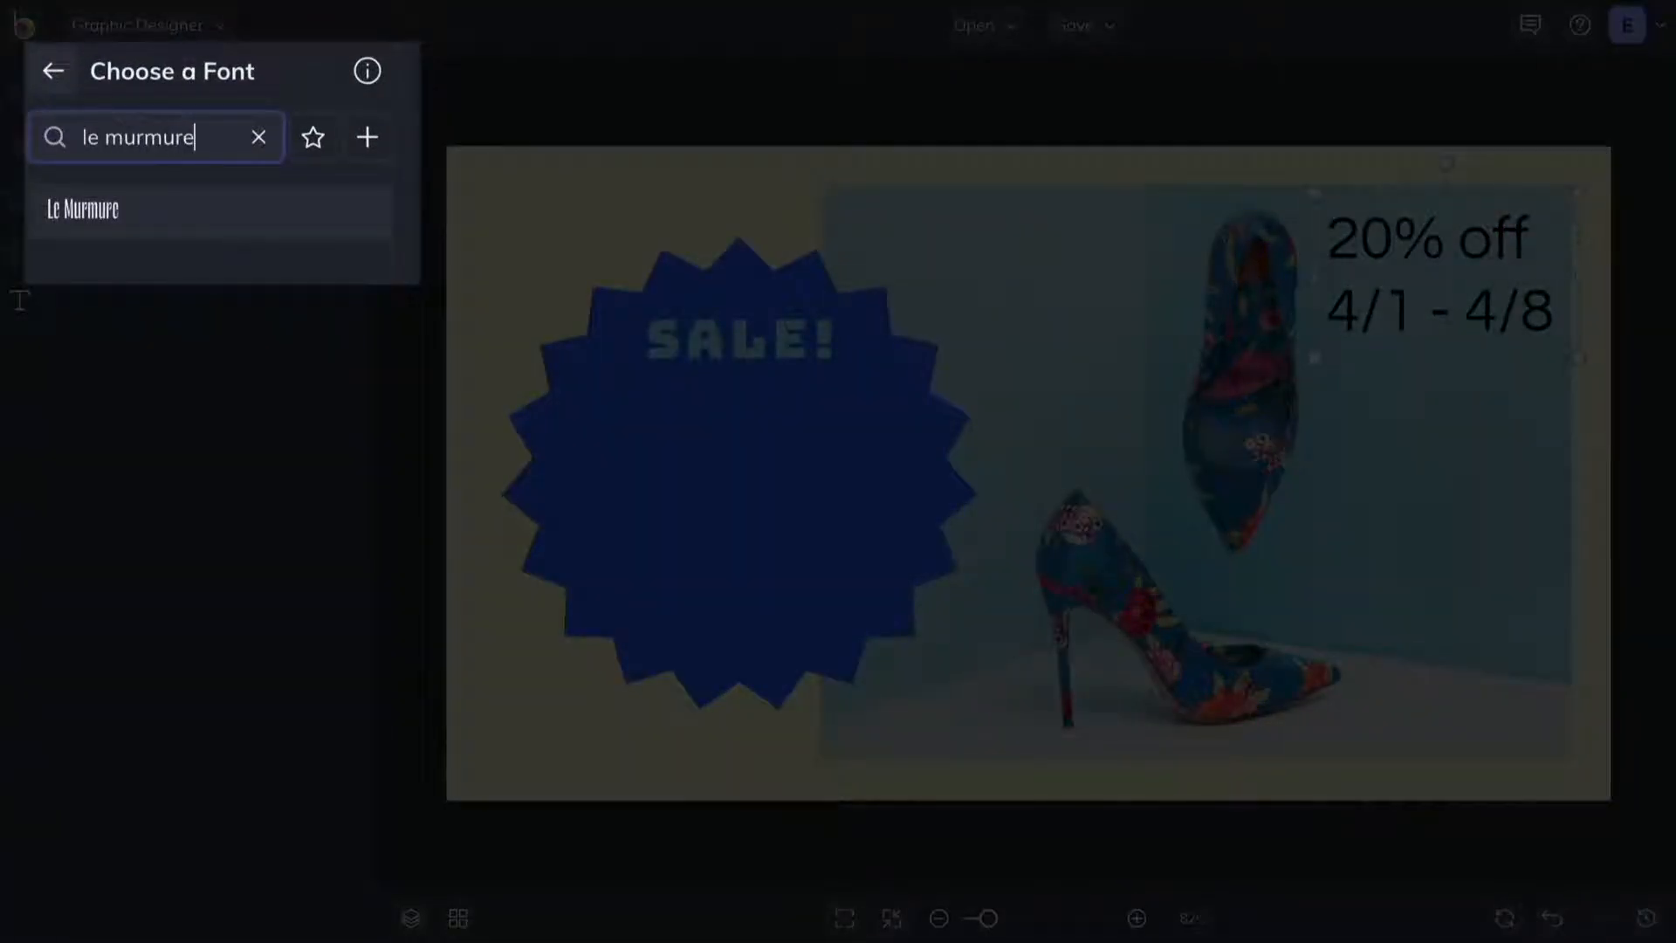
pyautogui.write('re')
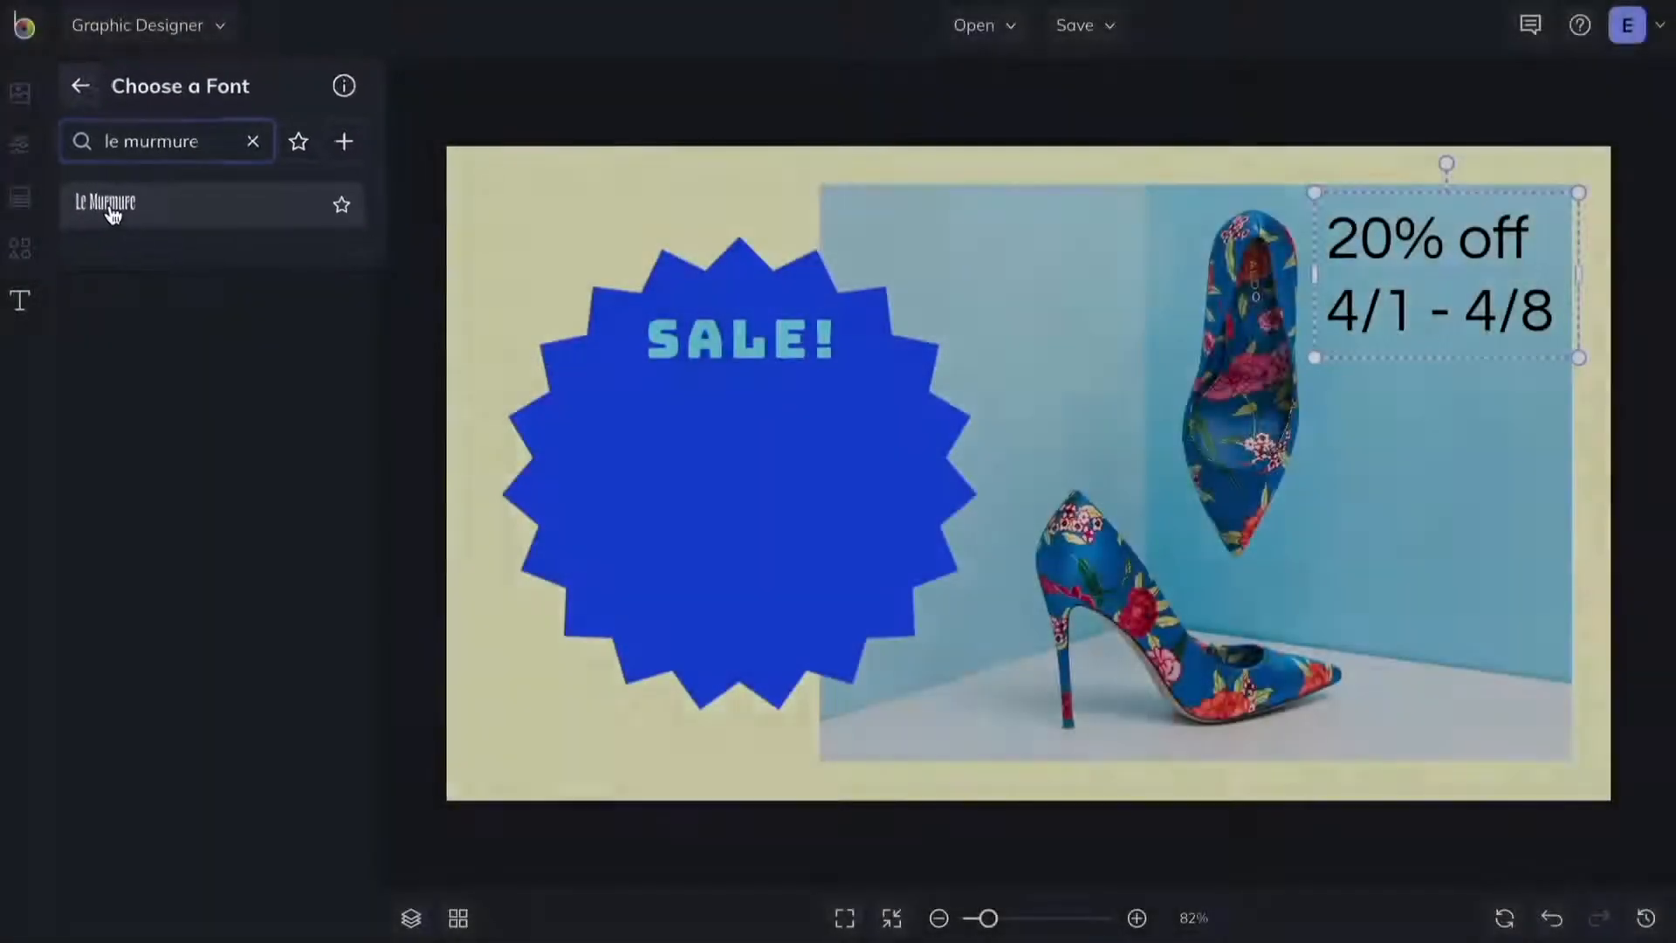
pyautogui.click(91, 223)
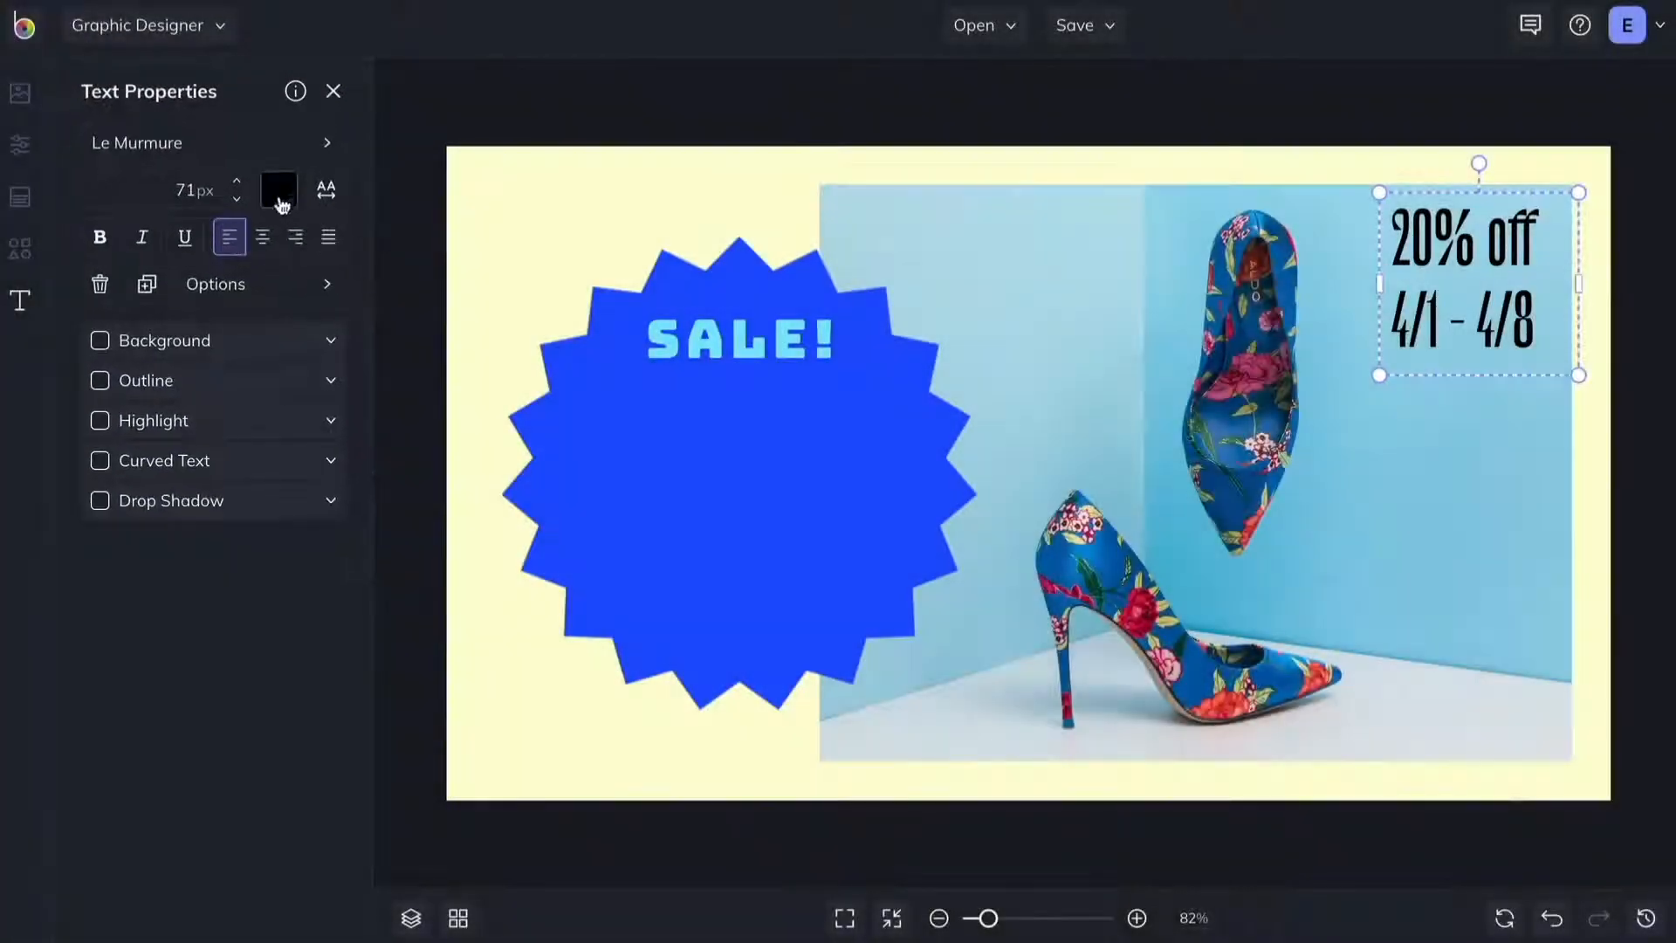
# Recolor the discount text with a dark red sampled from the floral shoe in the photo.
pyautogui.click(280, 192)
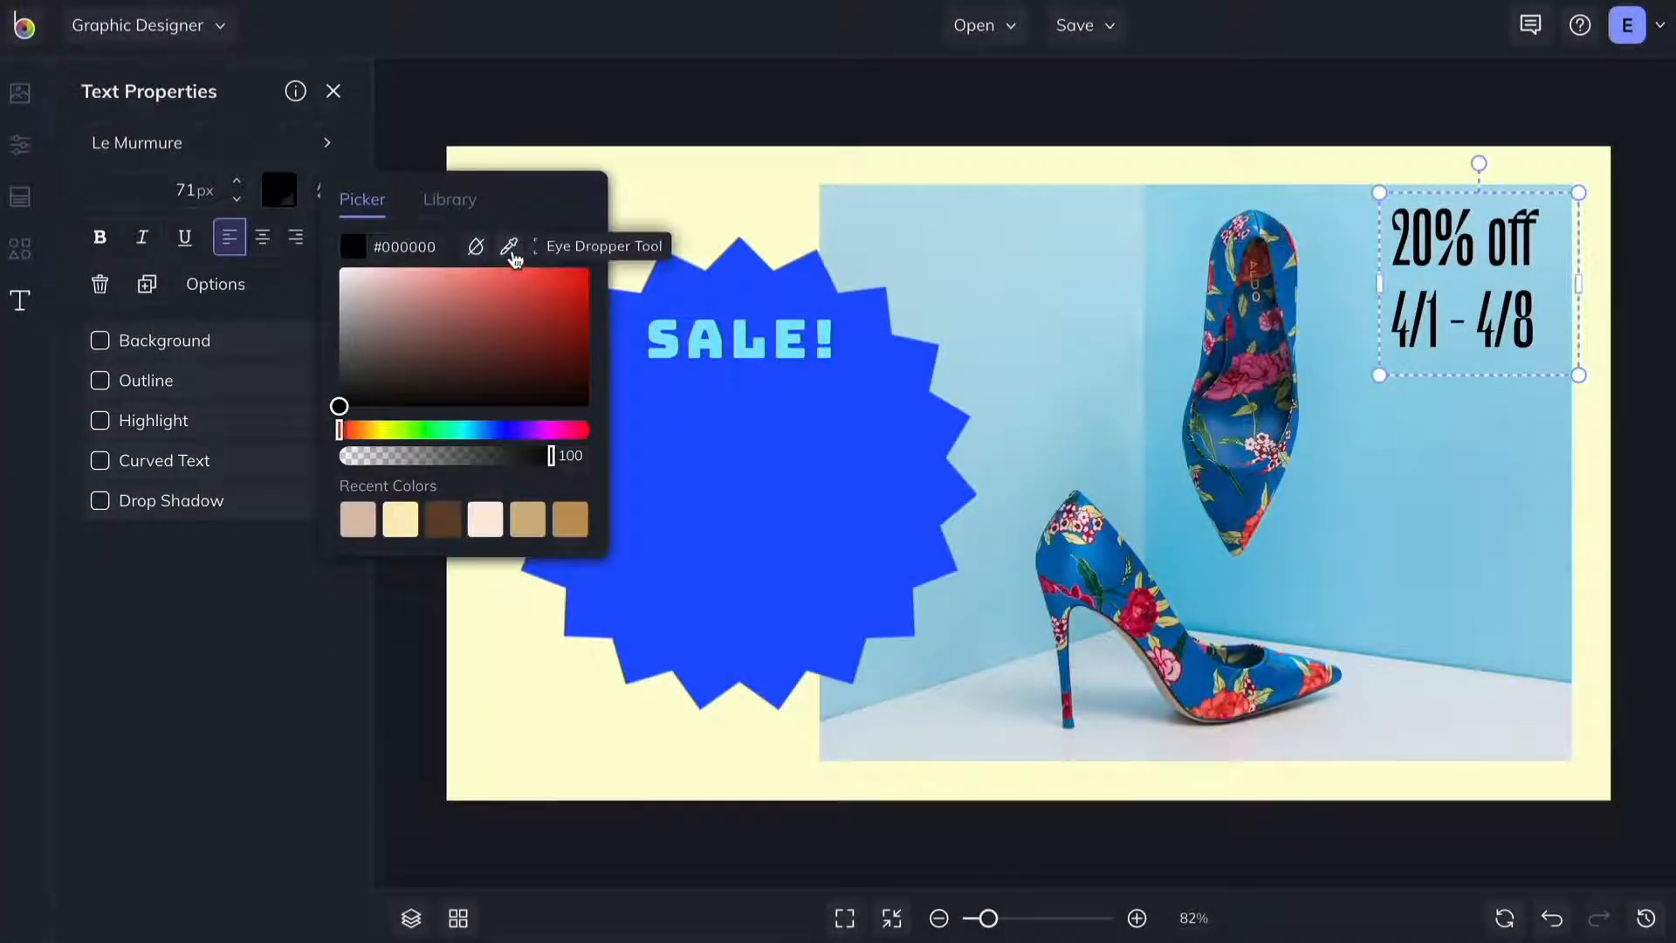
pyautogui.click(509, 247)
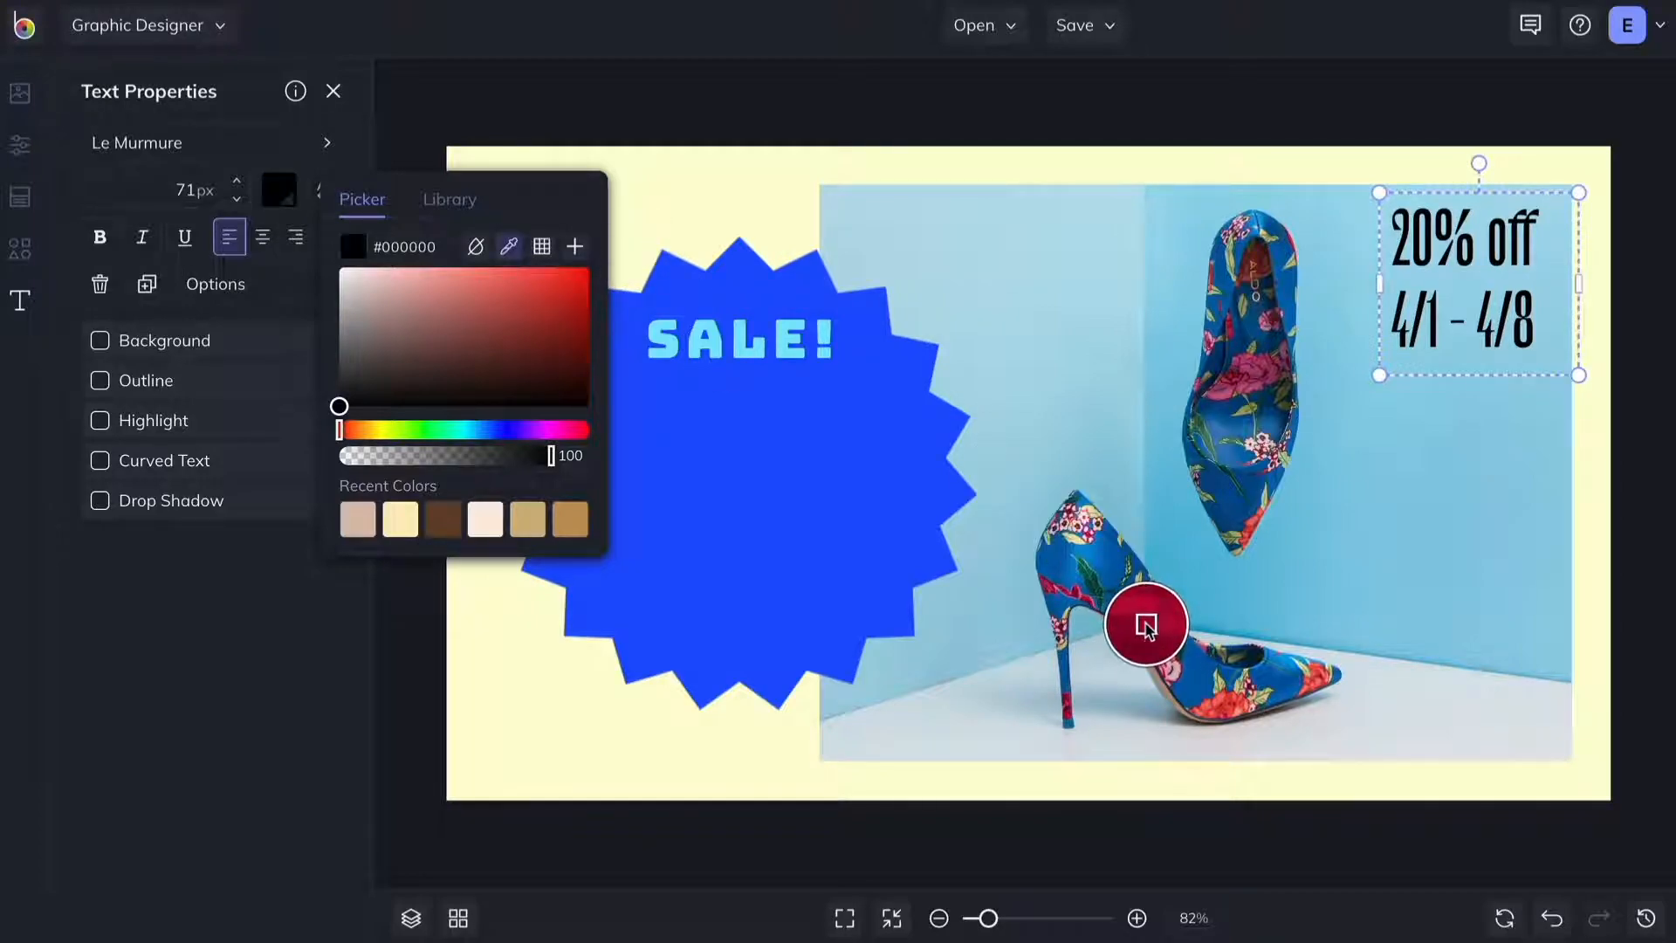
pyautogui.click(1148, 620)
# Set the discount text color to #2051FF.
pyautogui.doubleClick(436, 248)
pyautogui.write('2051FF')
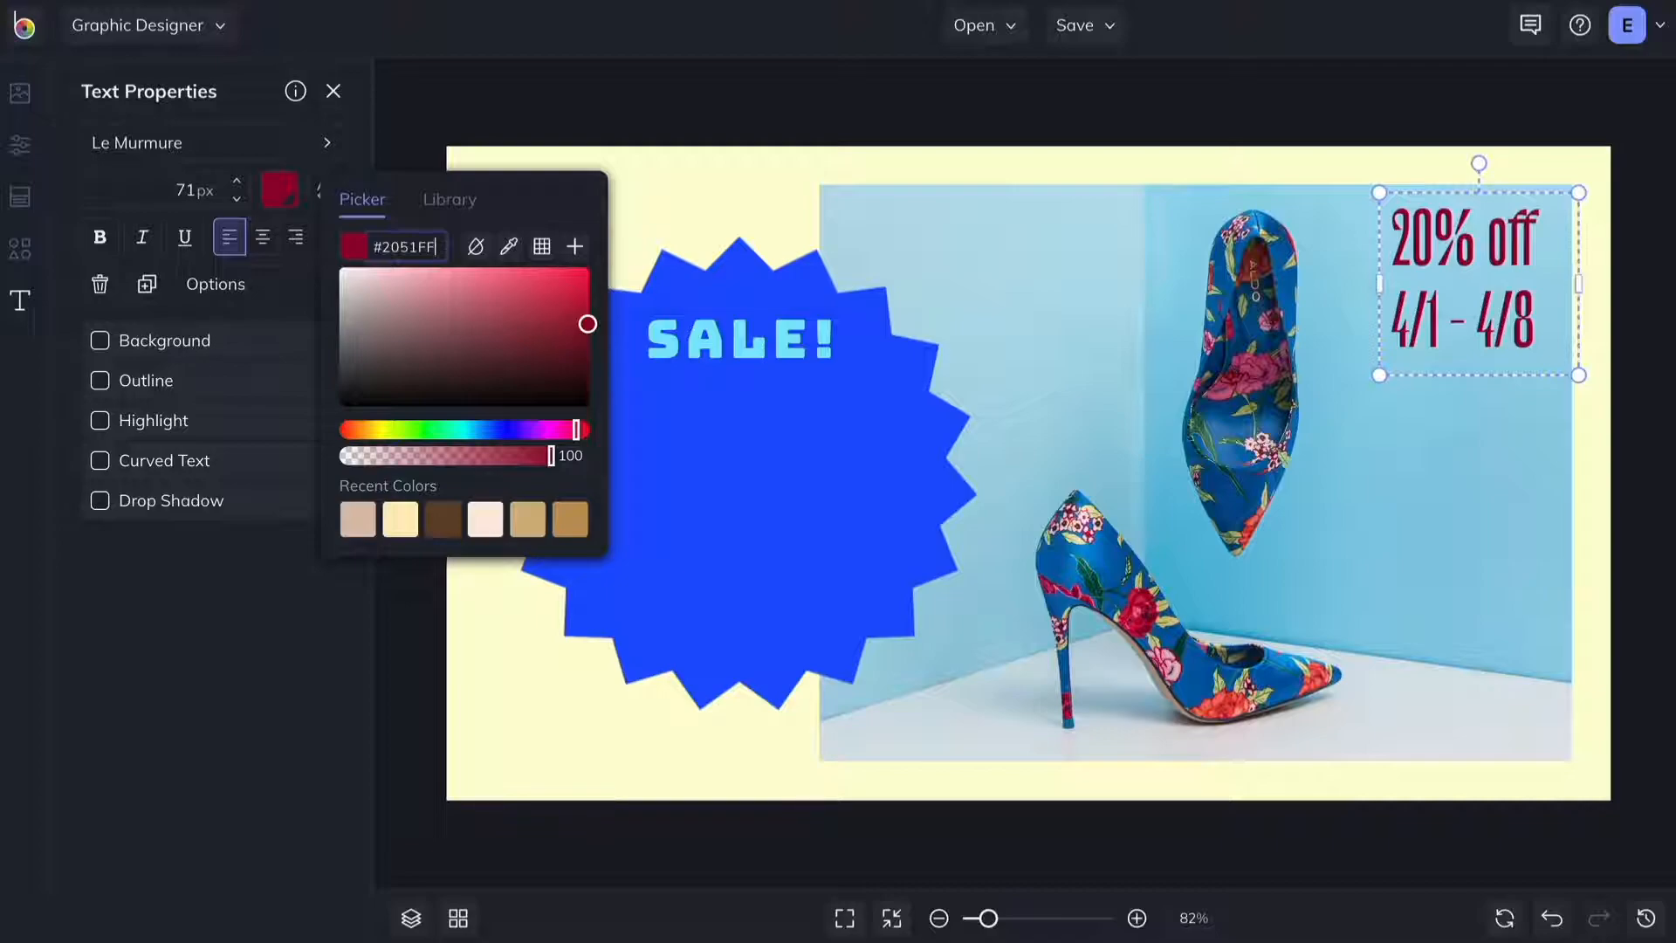
pyautogui.press('Return')
pyautogui.doubleClick(1484, 330)
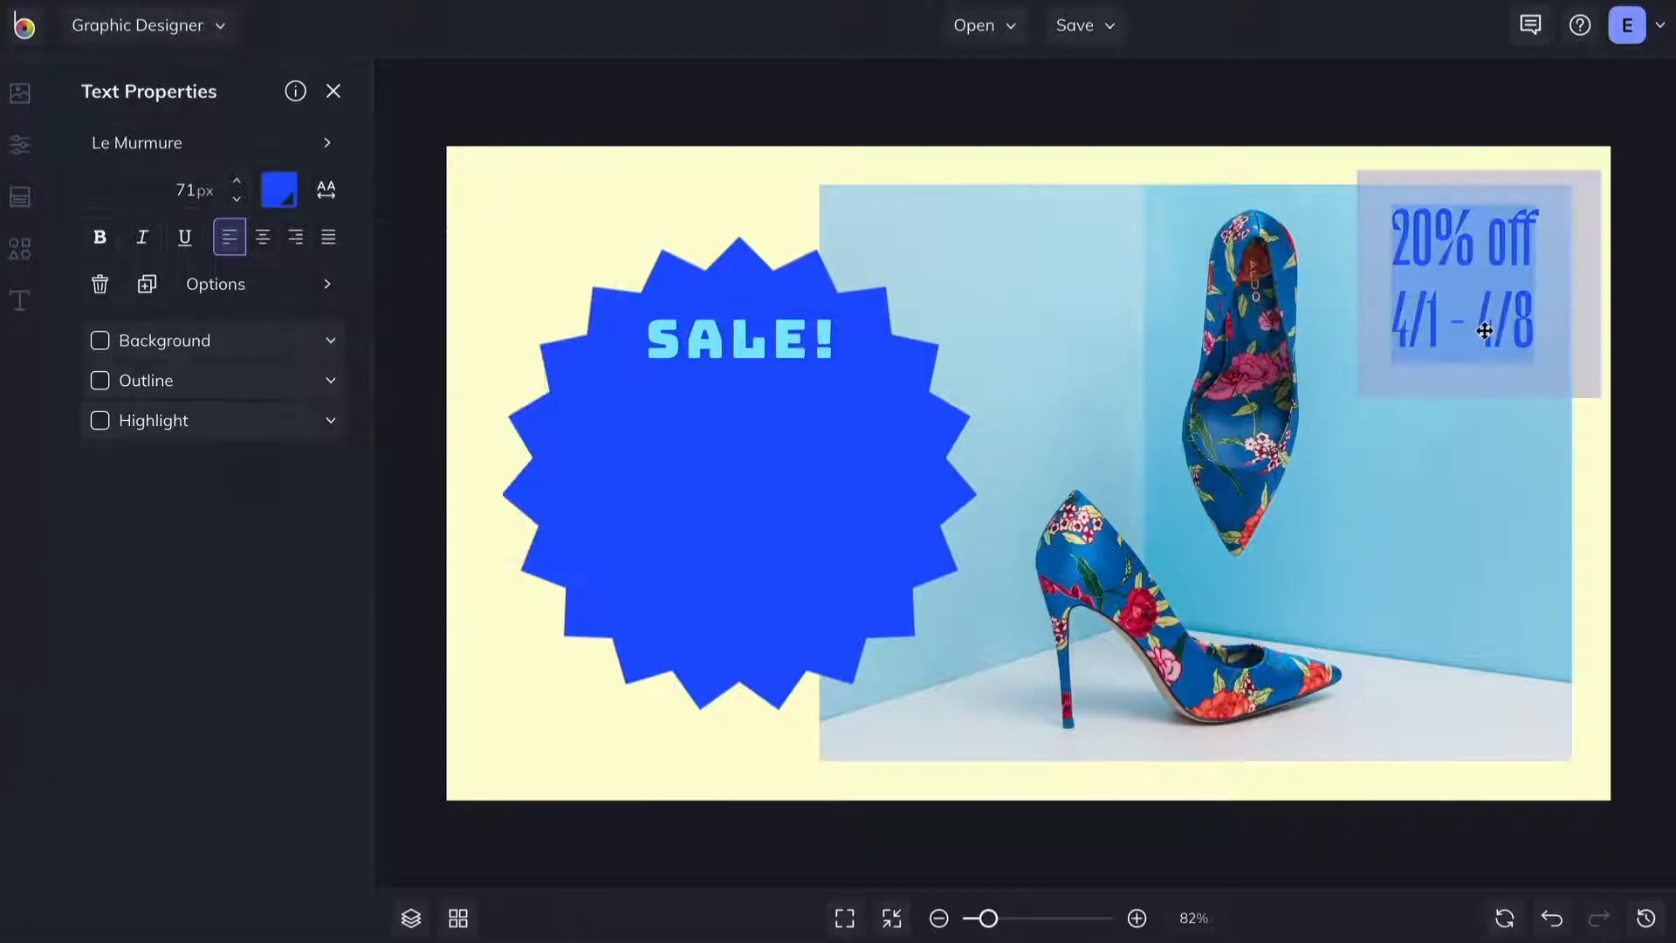
pyautogui.press('Escape')
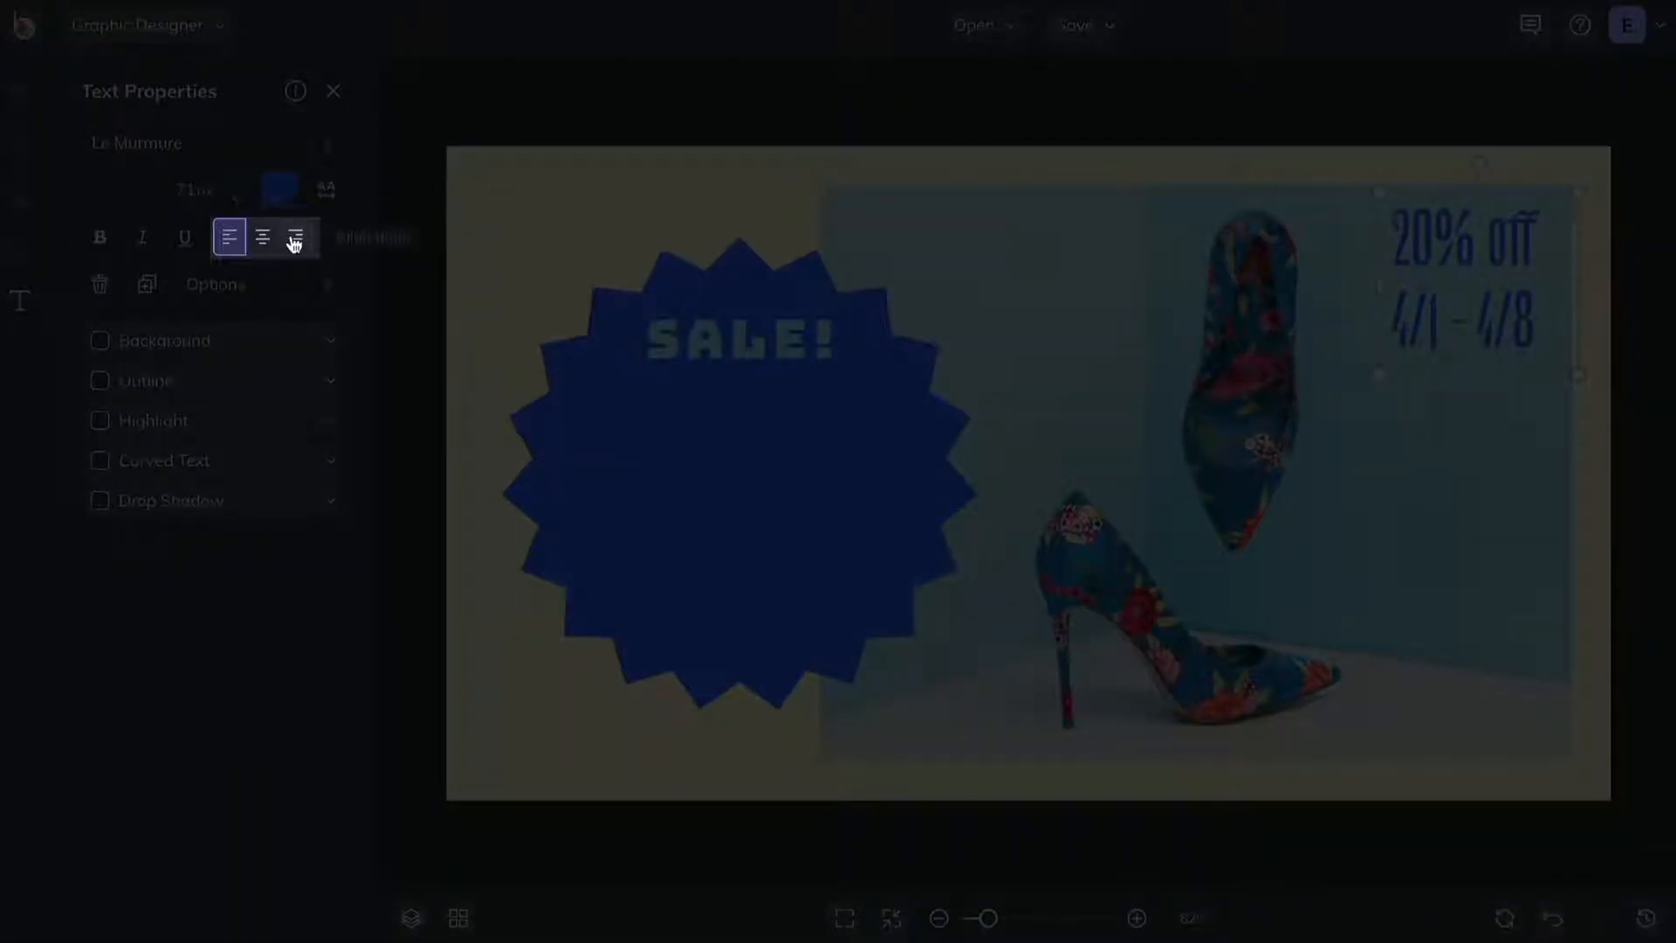
# Right-align the two discount text lines and check the blend, opacity, flip and alignment options.
pyautogui.click(294, 243)
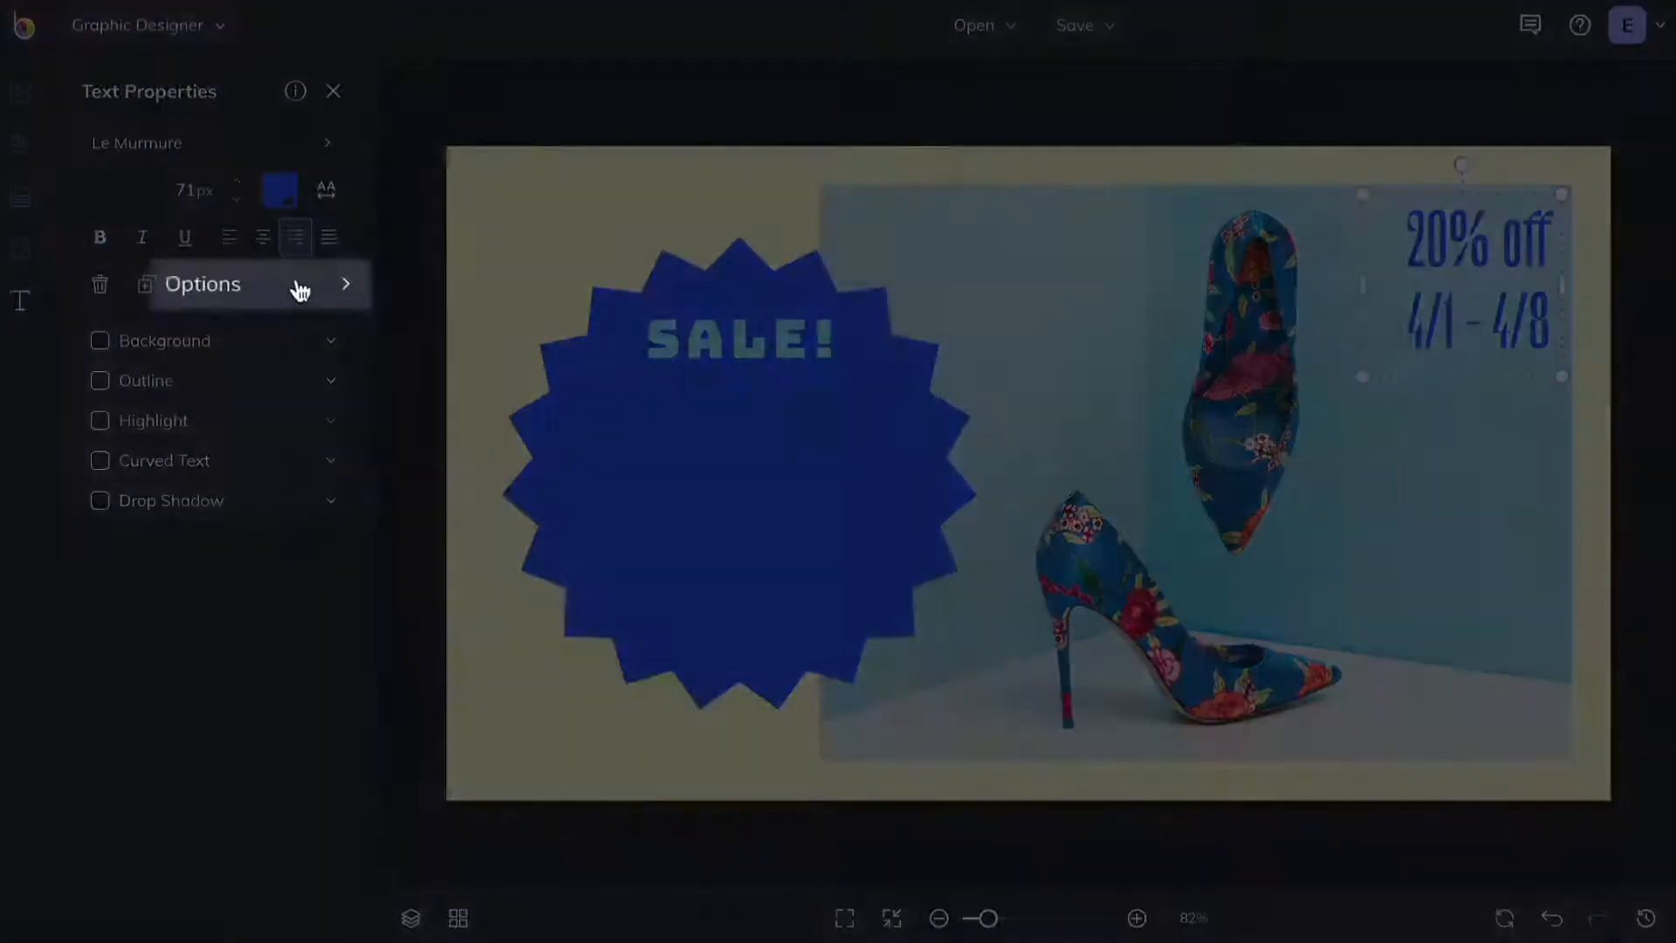
pyautogui.click(293, 288)
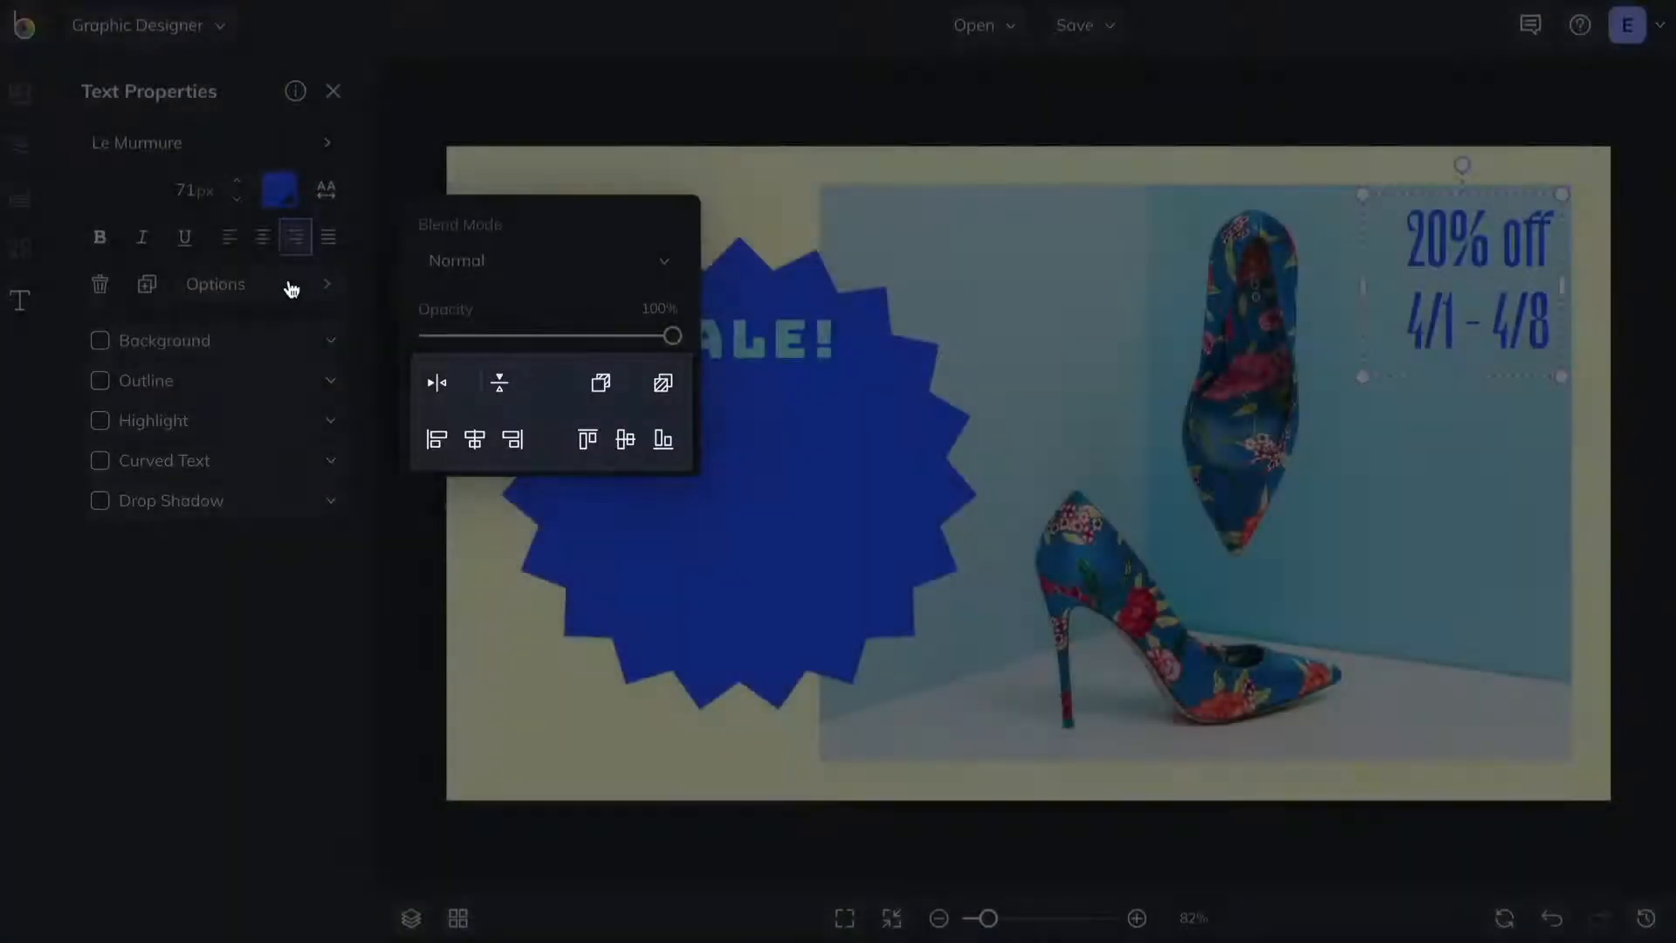
pyautogui.click(762, 529)
# Duplicate the SALE! text and move the copy to the middle of the blue starburst.
pyautogui.click(737, 340)
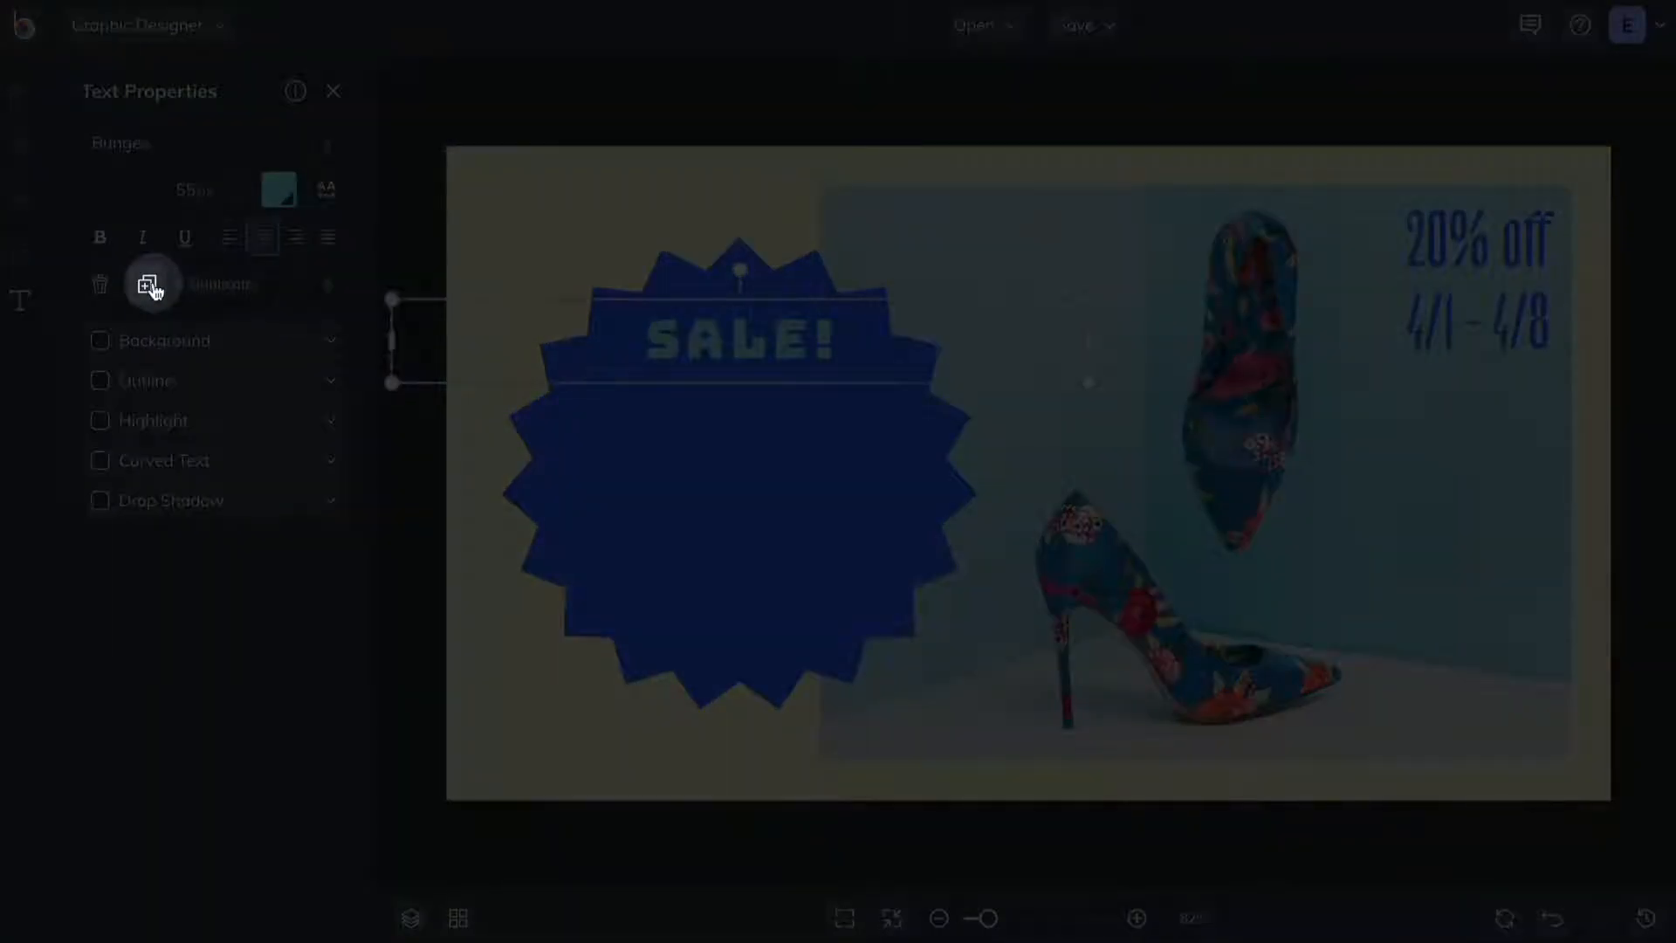
pyautogui.click(148, 285)
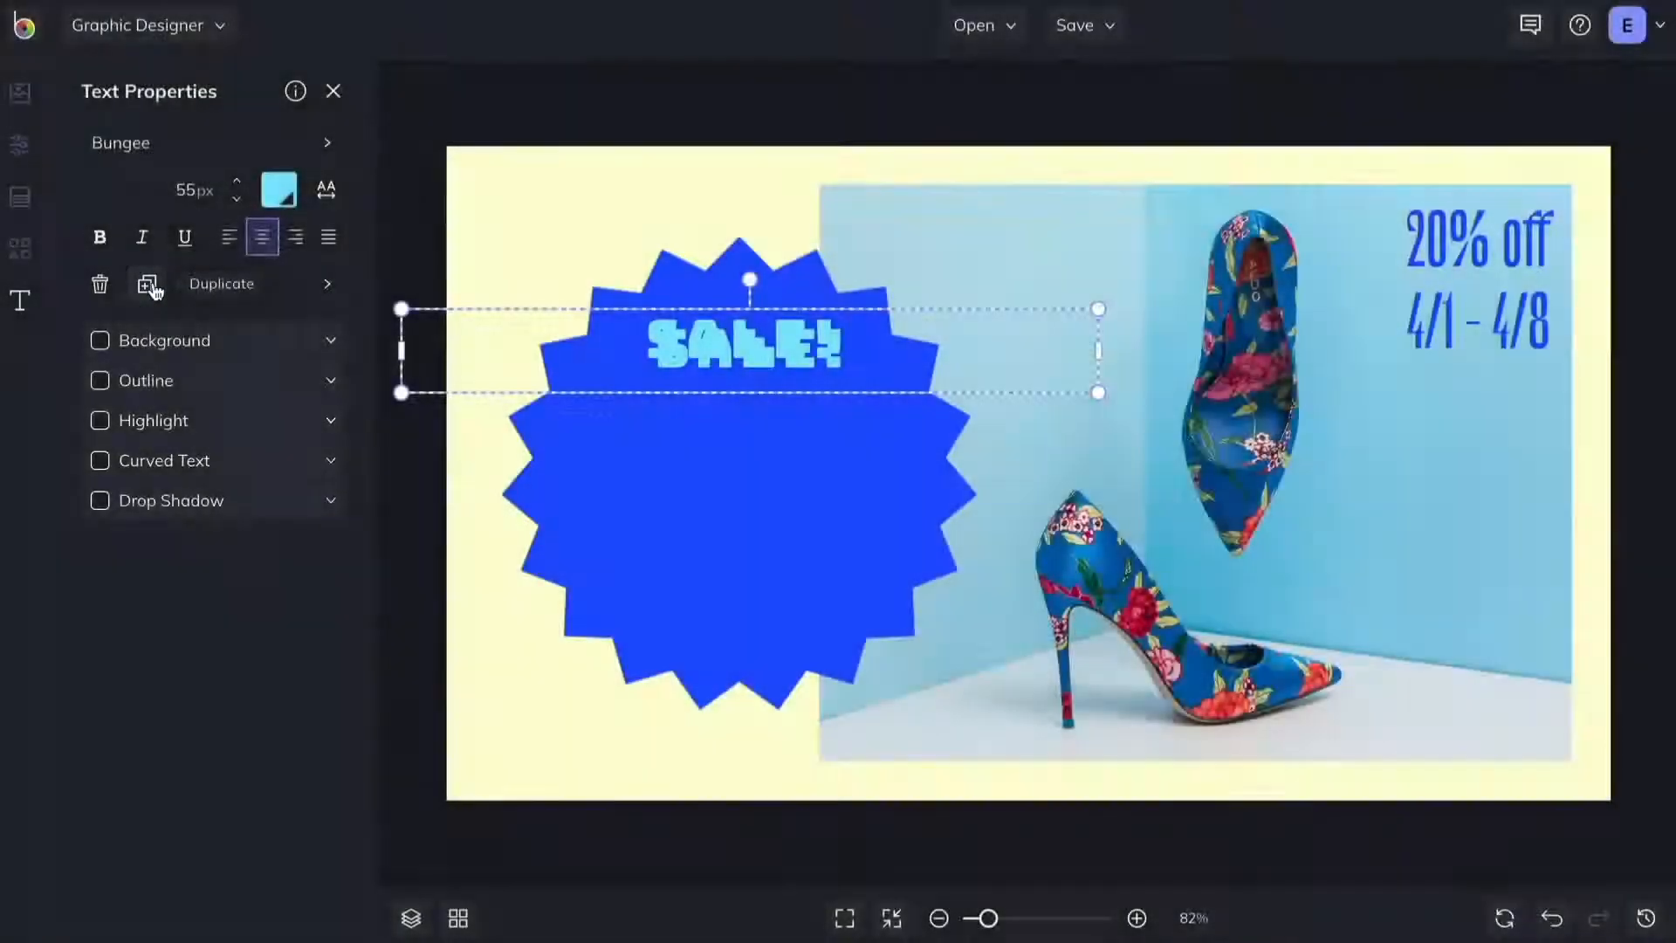
pyautogui.moveTo(729, 363); pyautogui.dragTo(725, 490)
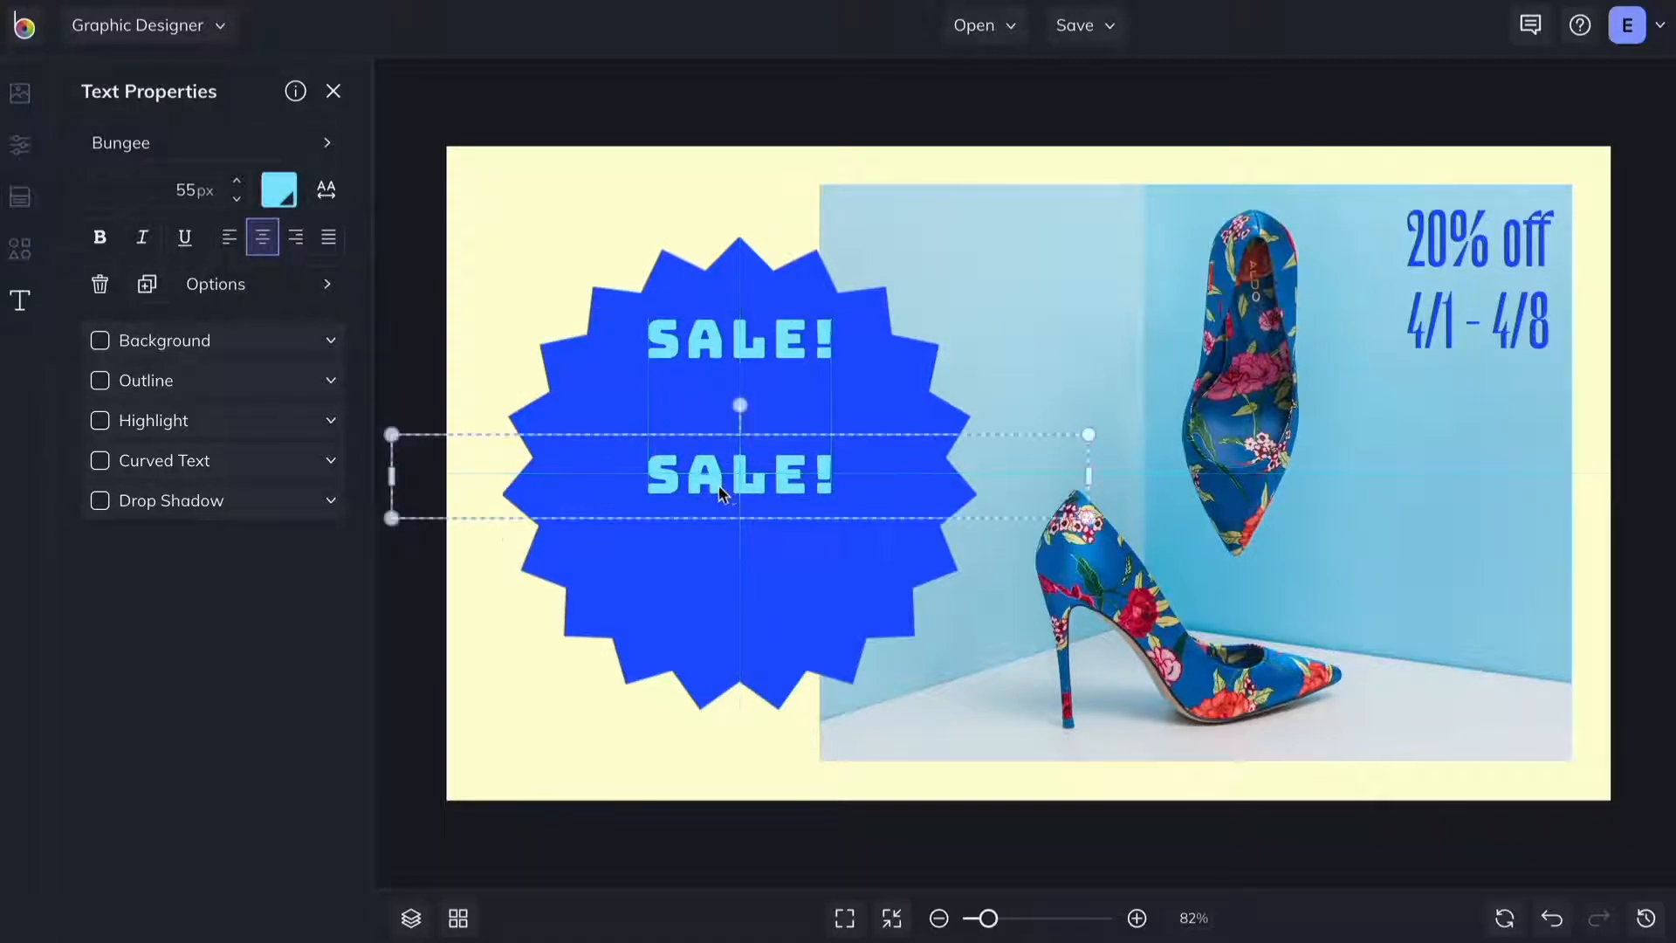
# Change the copied text to ALL SPRING STYLES, narrow its box to wrap over three lines, and center it in the starburst.
pyautogui.doubleClick(721, 494)
pyautogui.write('ALL SPRING STYLES')
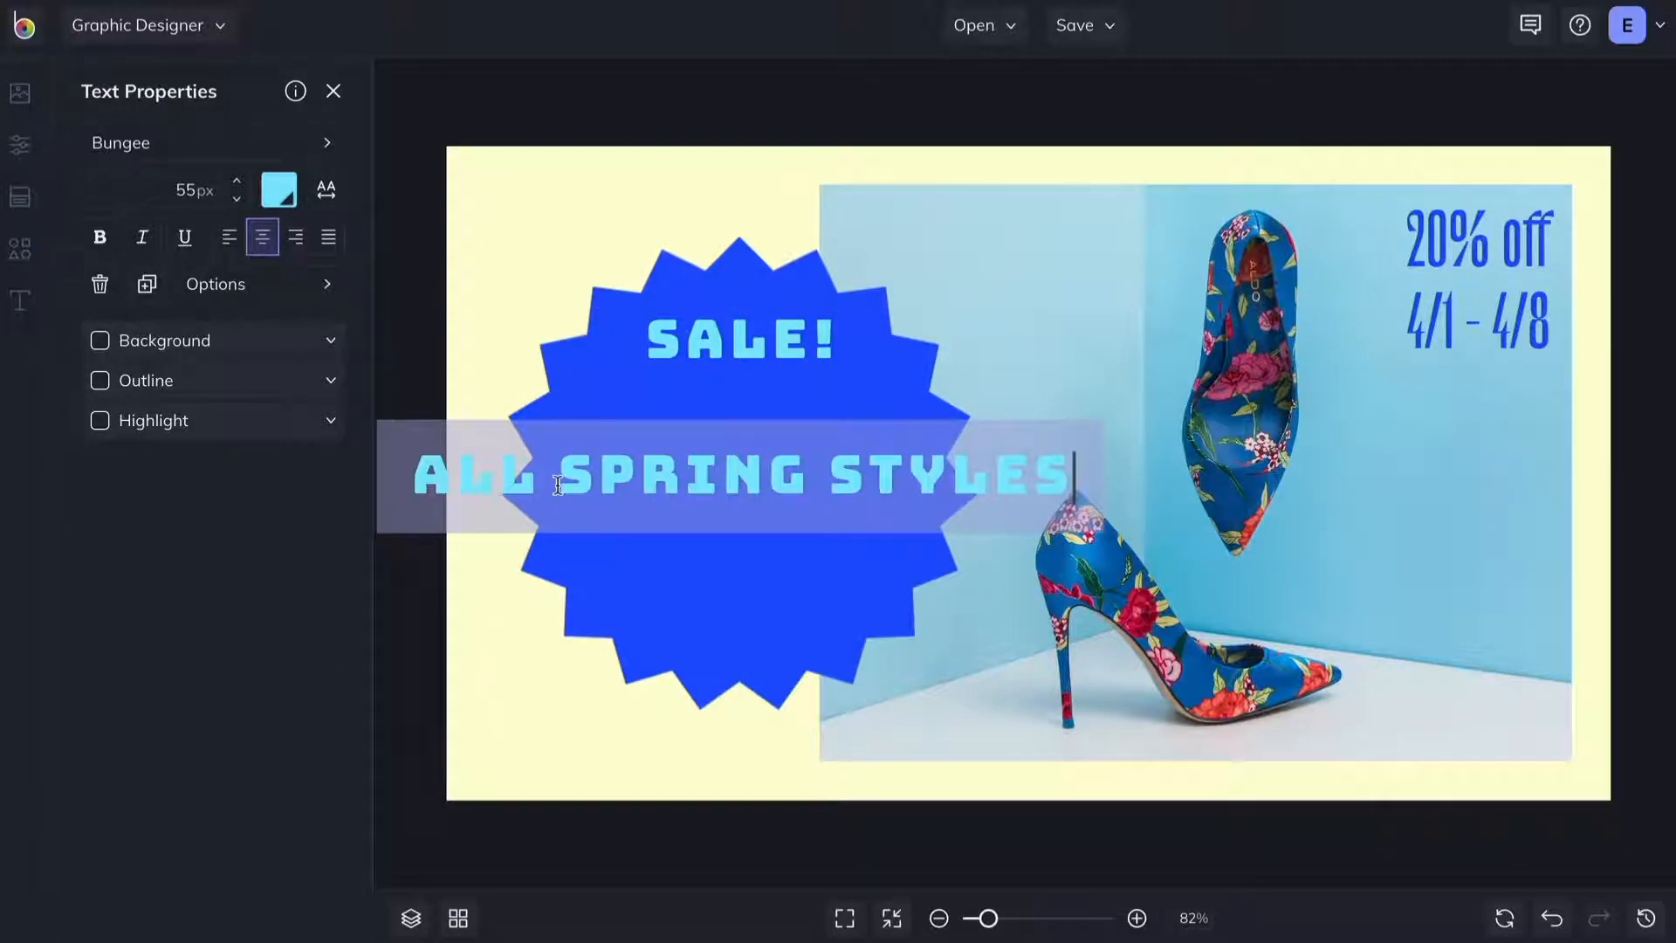
pyautogui.click(568, 586)
pyautogui.moveTo(394, 478); pyautogui.dragTo(754, 503)
pyautogui.moveTo(917, 527); pyautogui.dragTo(741, 489)
# Add a drop shadow with a 13 px distance to the text on the starburst.
pyautogui.click(99, 501)
pyautogui.click(330, 500)
pyautogui.moveTo(135, 576); pyautogui.dragTo(115, 576)
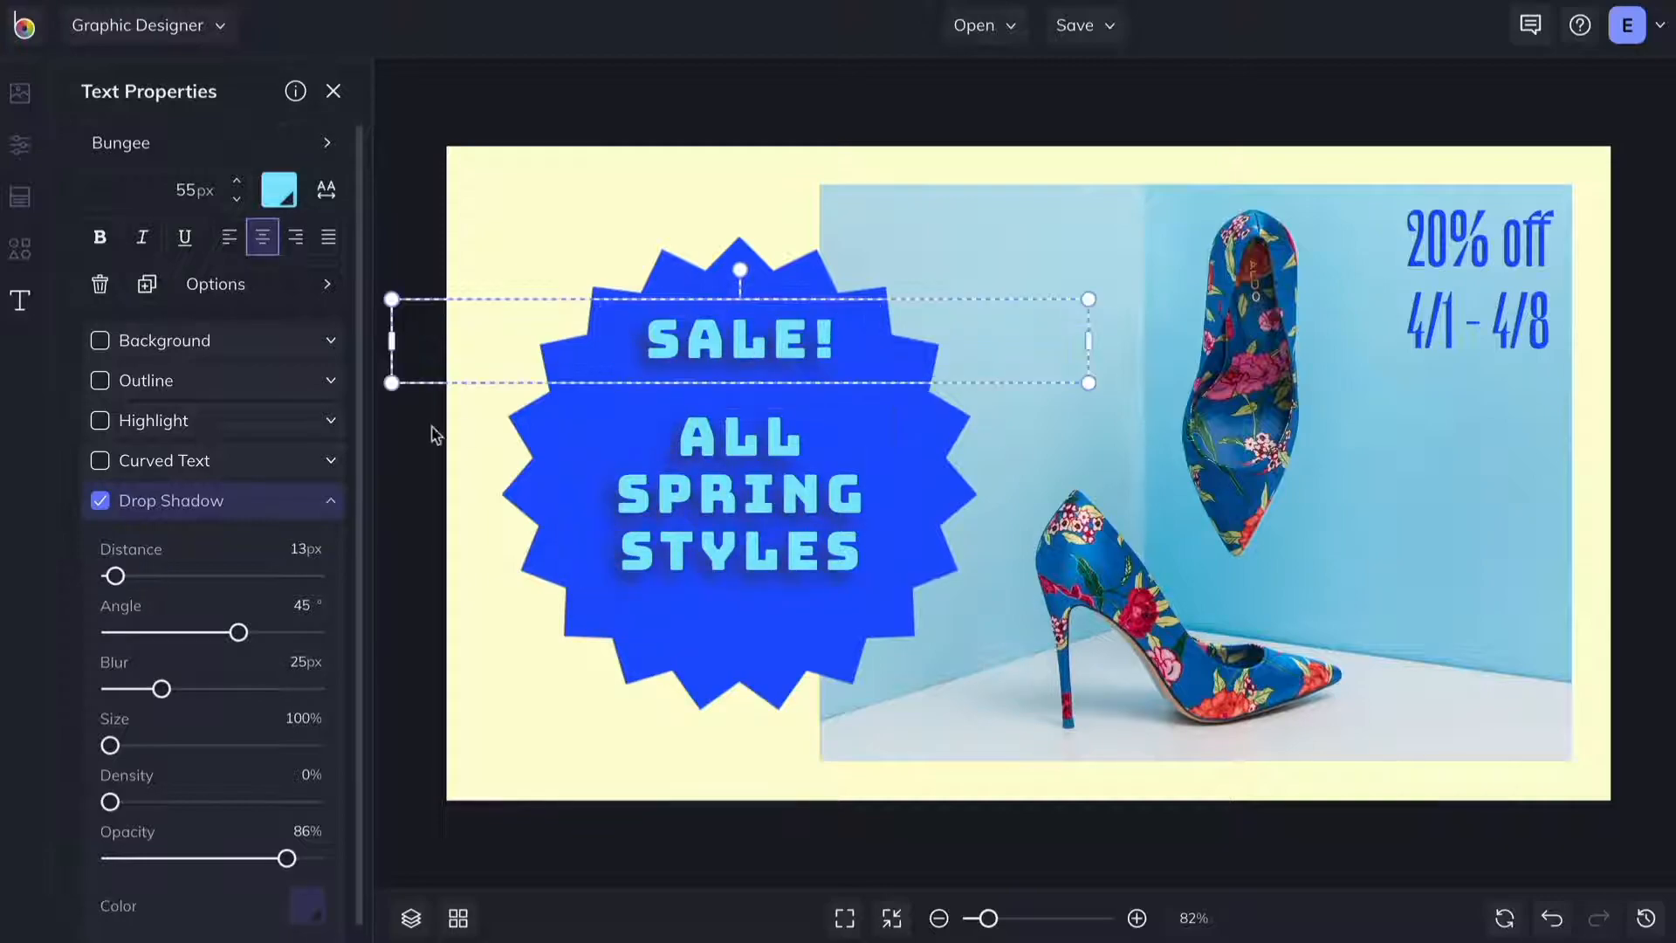
# Turn on curved text for the SALE! heading and adjust the curve.
pyautogui.click(102, 461)
pyautogui.moveTo(261, 528); pyautogui.dragTo(316, 527)
pyautogui.click(581, 838)
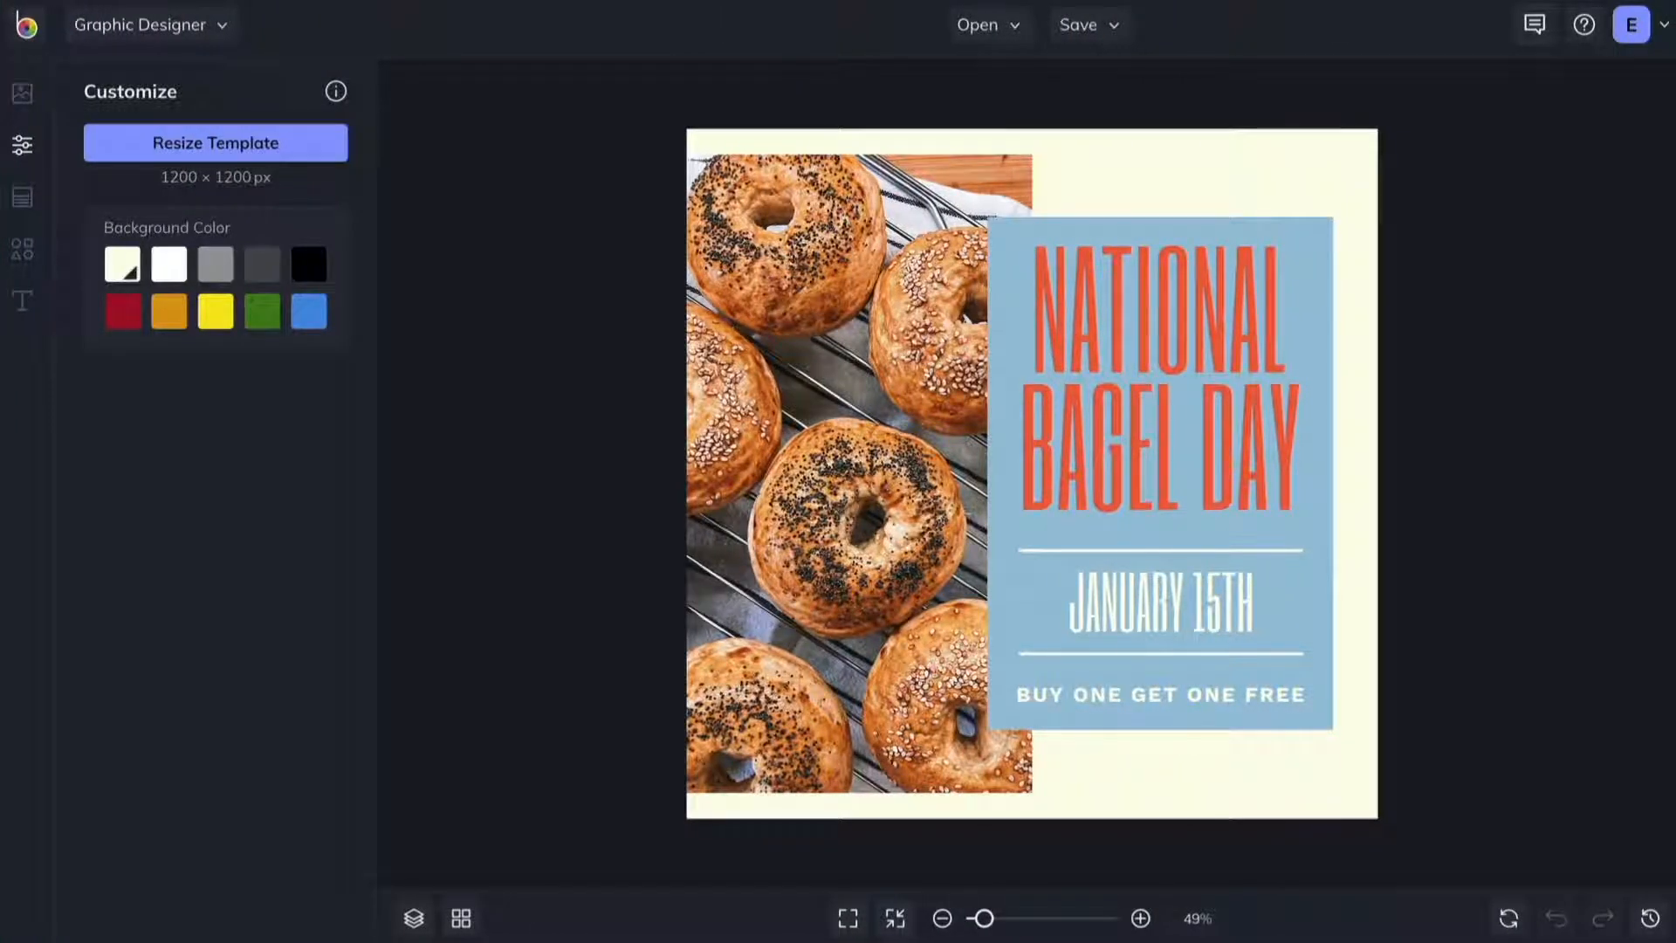
# Move the bagel photo forwards over the blue rectangle, and send it backwards behind the rectangle again.
pyautogui.click(1283, 486)
pyautogui.click(1312, 619)
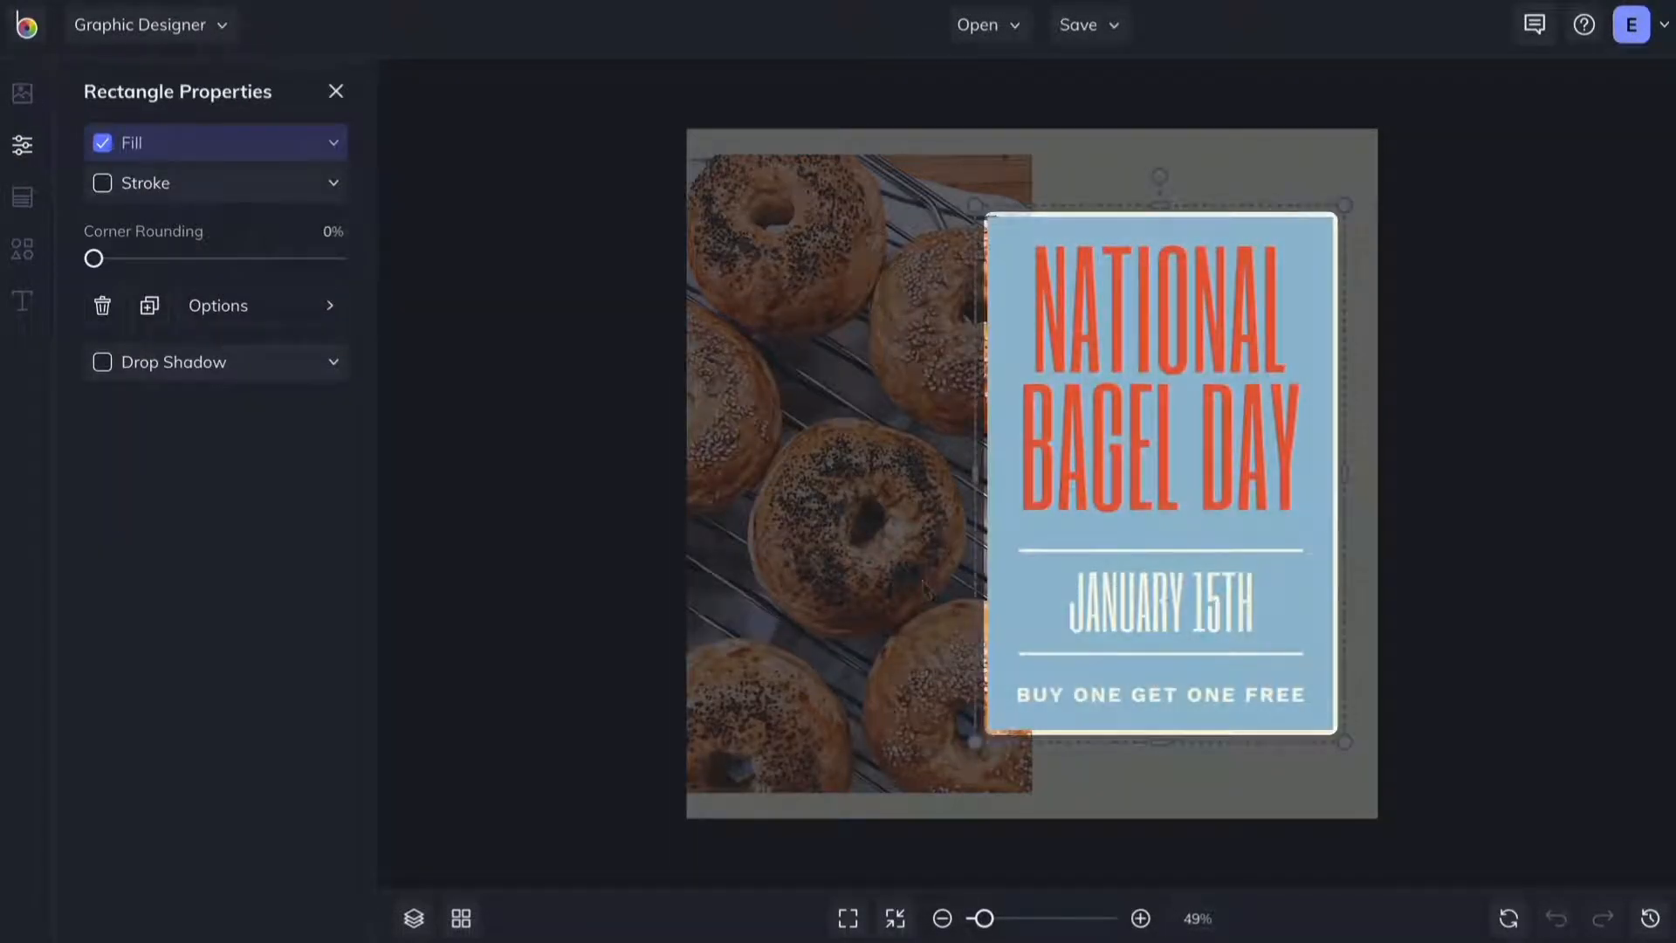
pyautogui.click(922, 580)
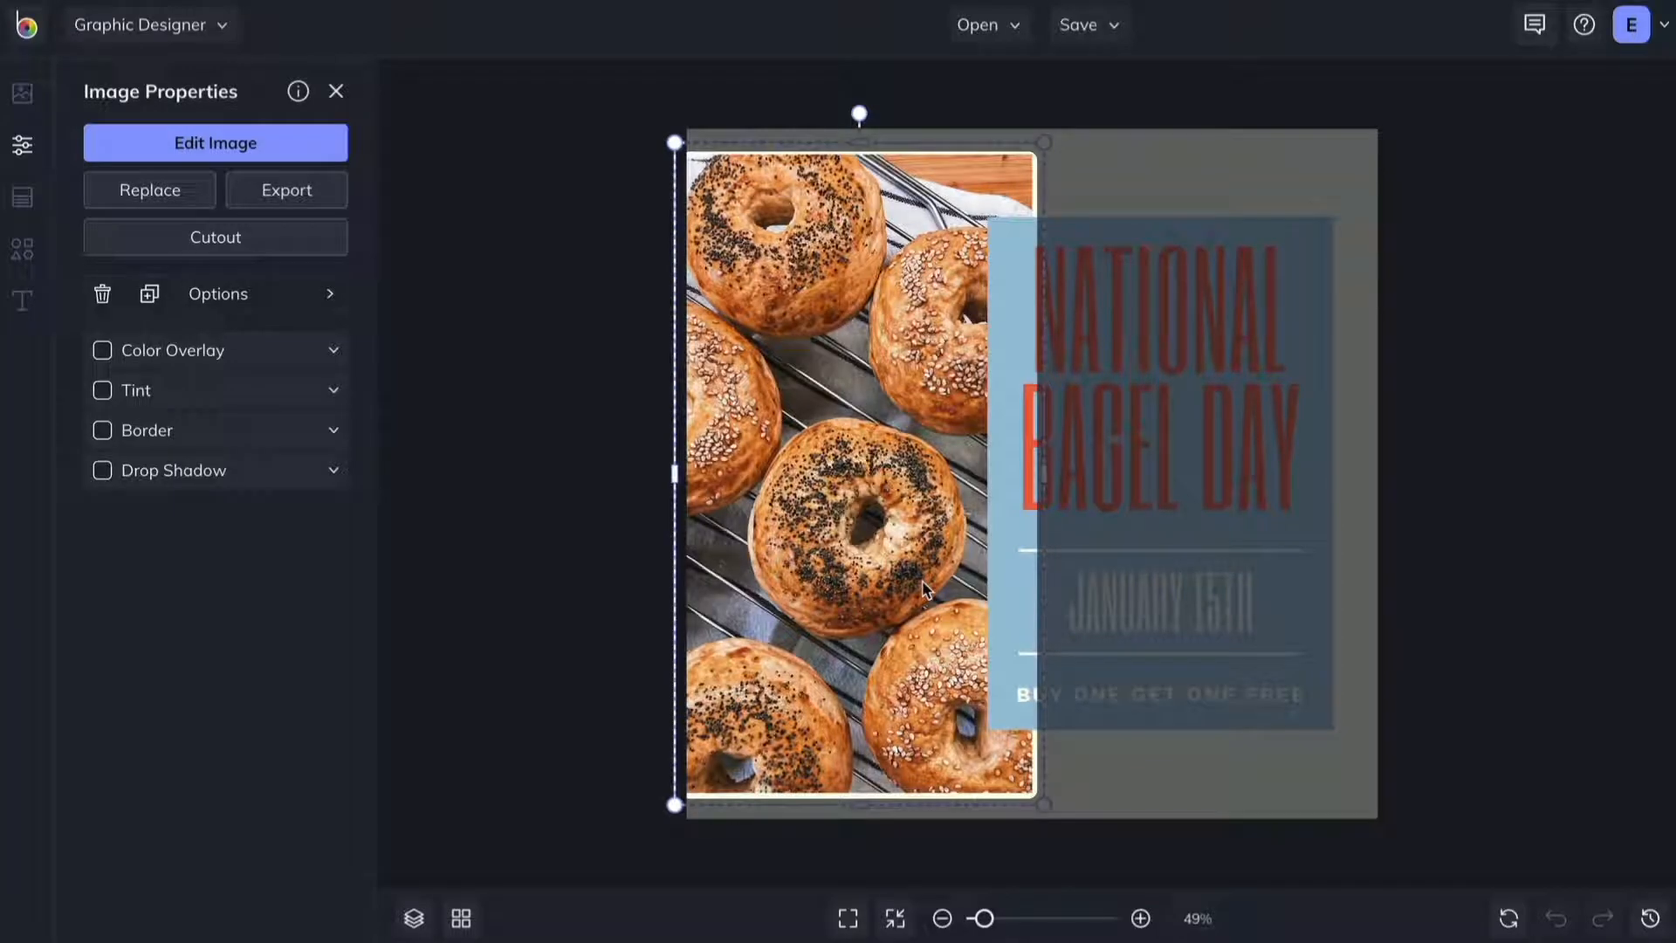
pyautogui.click(325, 297)
pyautogui.click(666, 395)
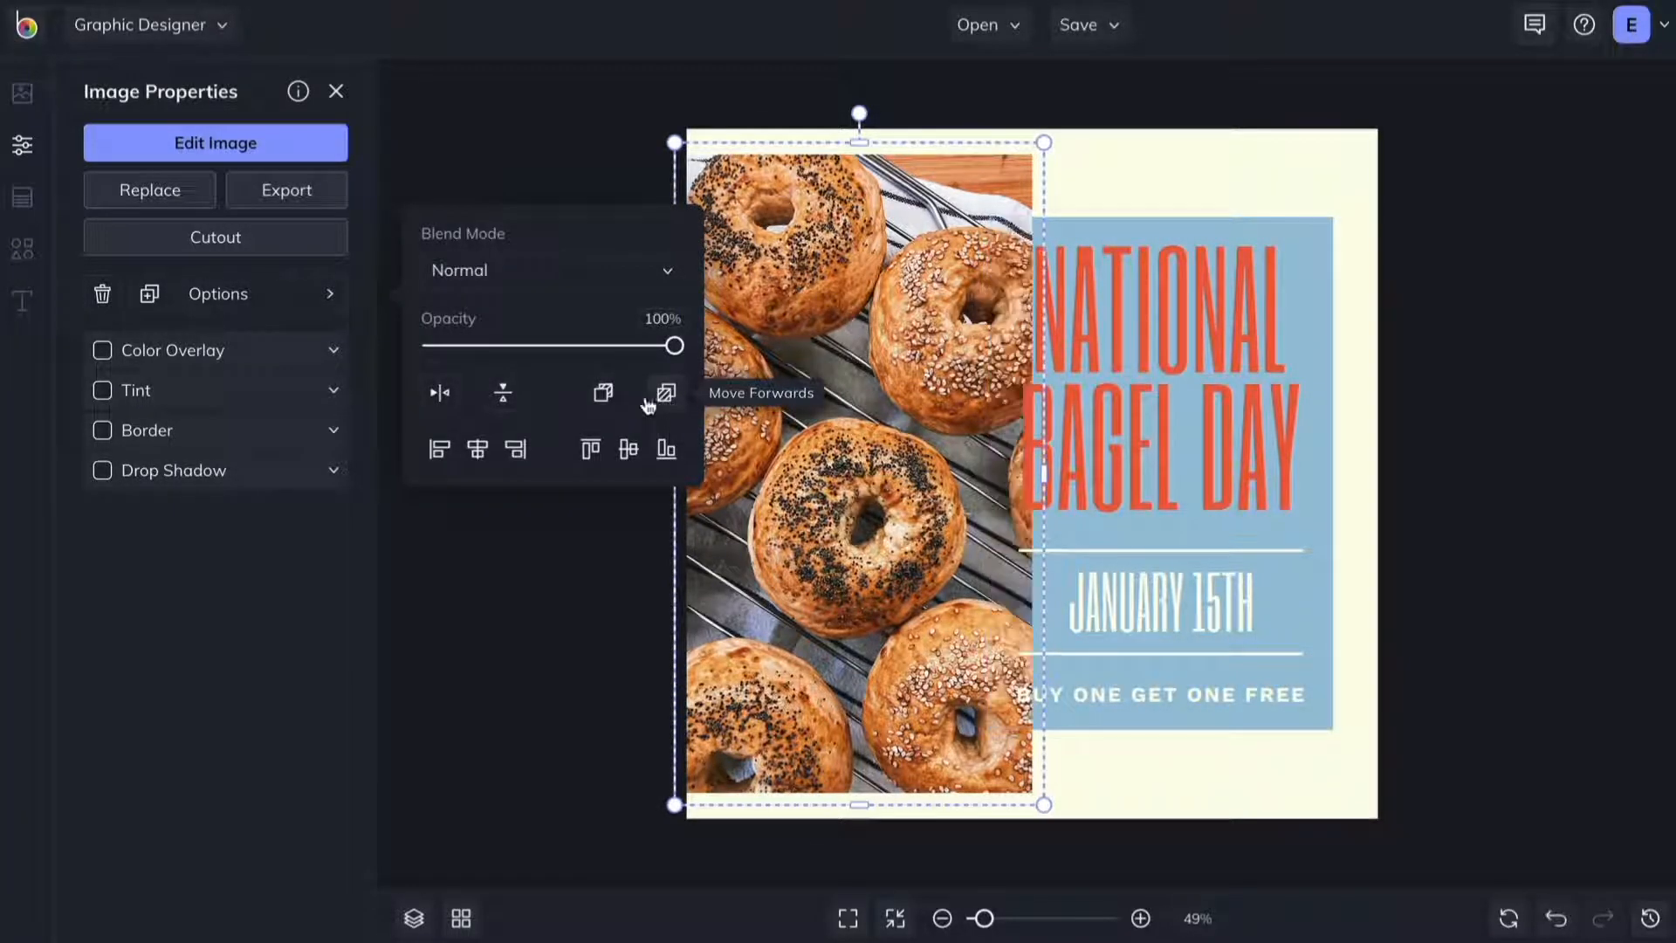
pyautogui.click(603, 394)
pyautogui.click(606, 559)
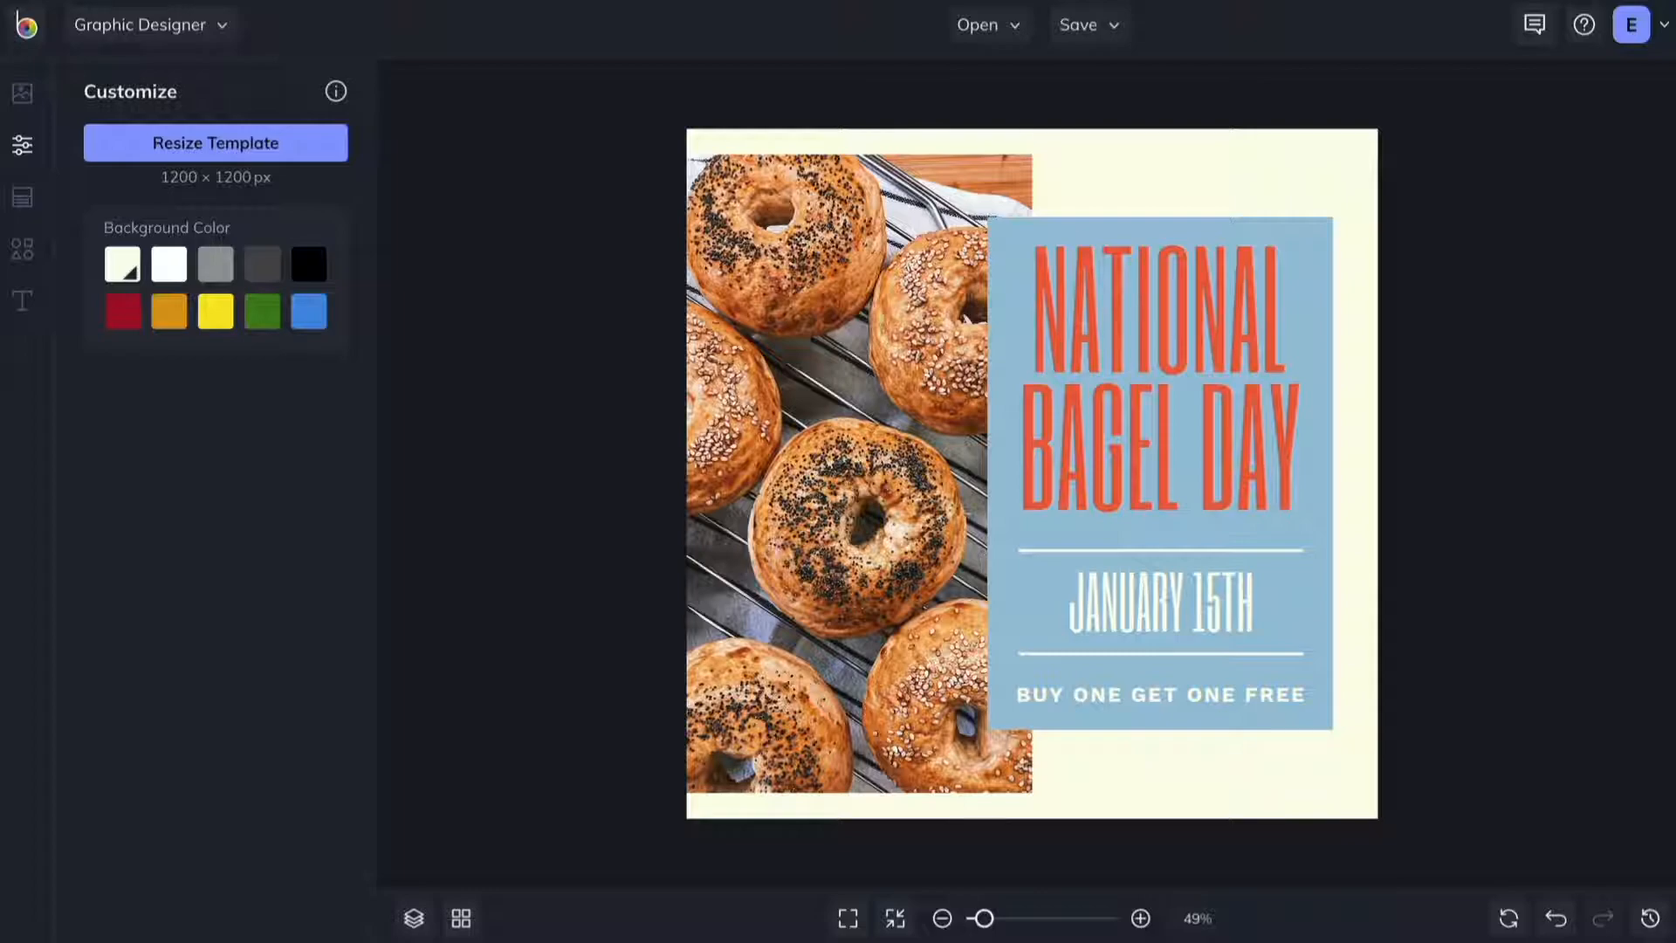
# Try selecting the bagel photo, the headline and the date text together, and clear the selection.
pyautogui.click(854, 358)
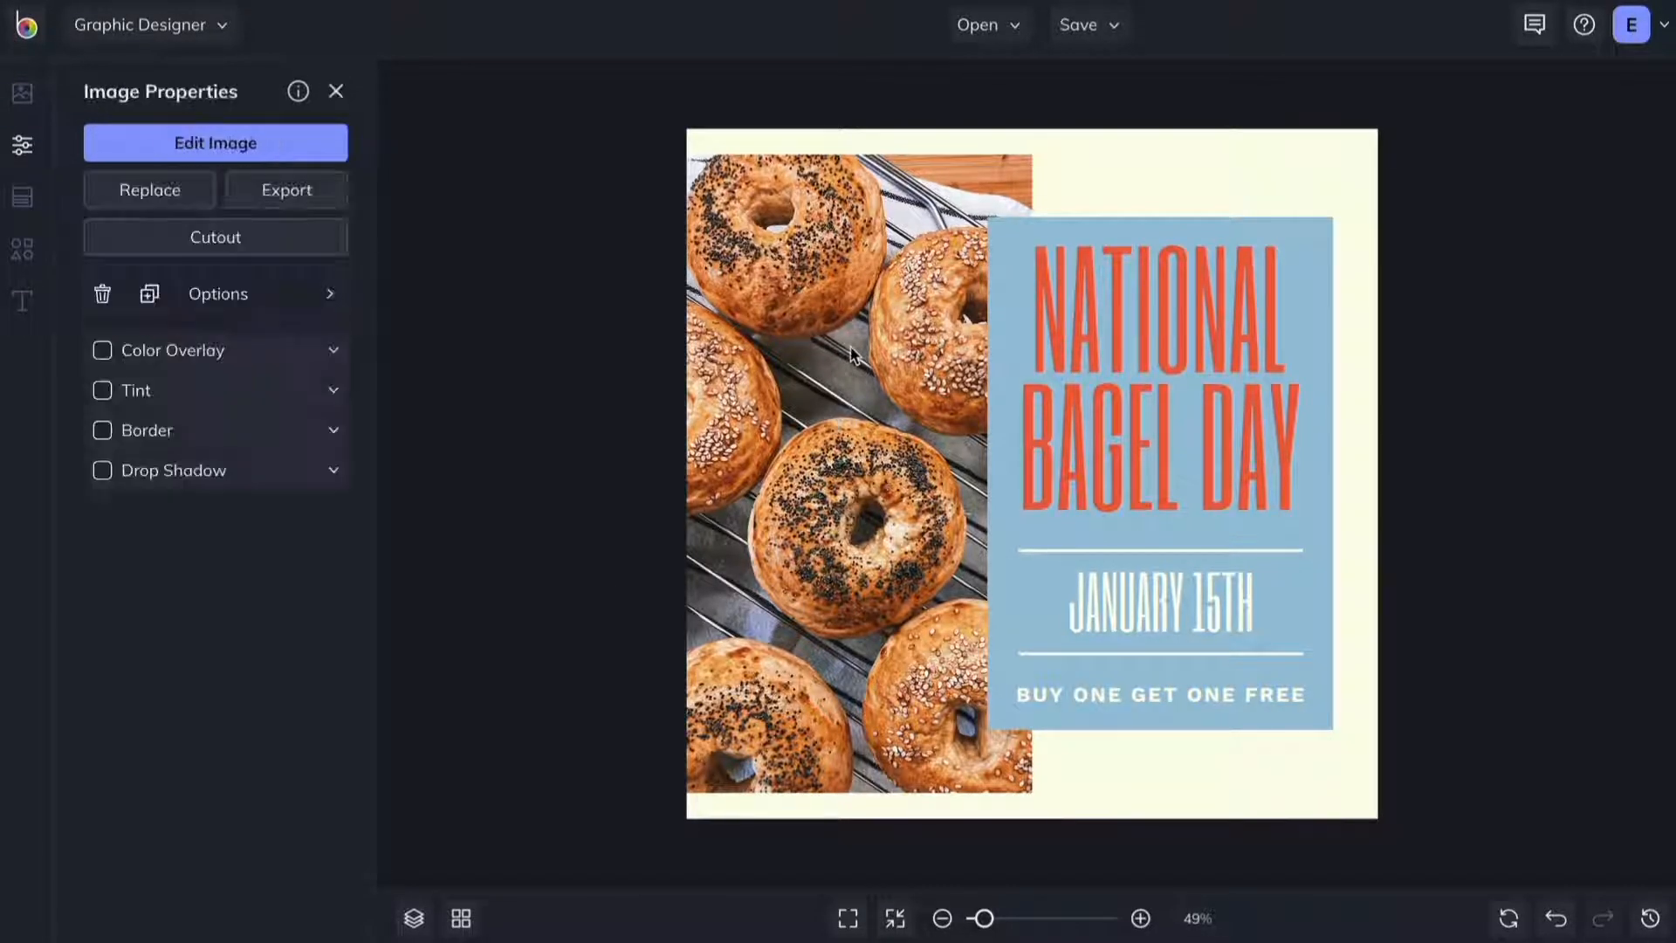
pyautogui.keyDown('shift'); pyautogui.click(1218, 307); pyautogui.keyUp('shift')
pyautogui.keyDown('shift'); pyautogui.click(1208, 615); pyautogui.keyUp('shift')
pyautogui.click(1470, 778)
# Select all the design elements, scale them down together, and place them against the canvas's left edge, vertically centered.
pyautogui.moveTo(1474, 794); pyautogui.dragTo(569, 102)
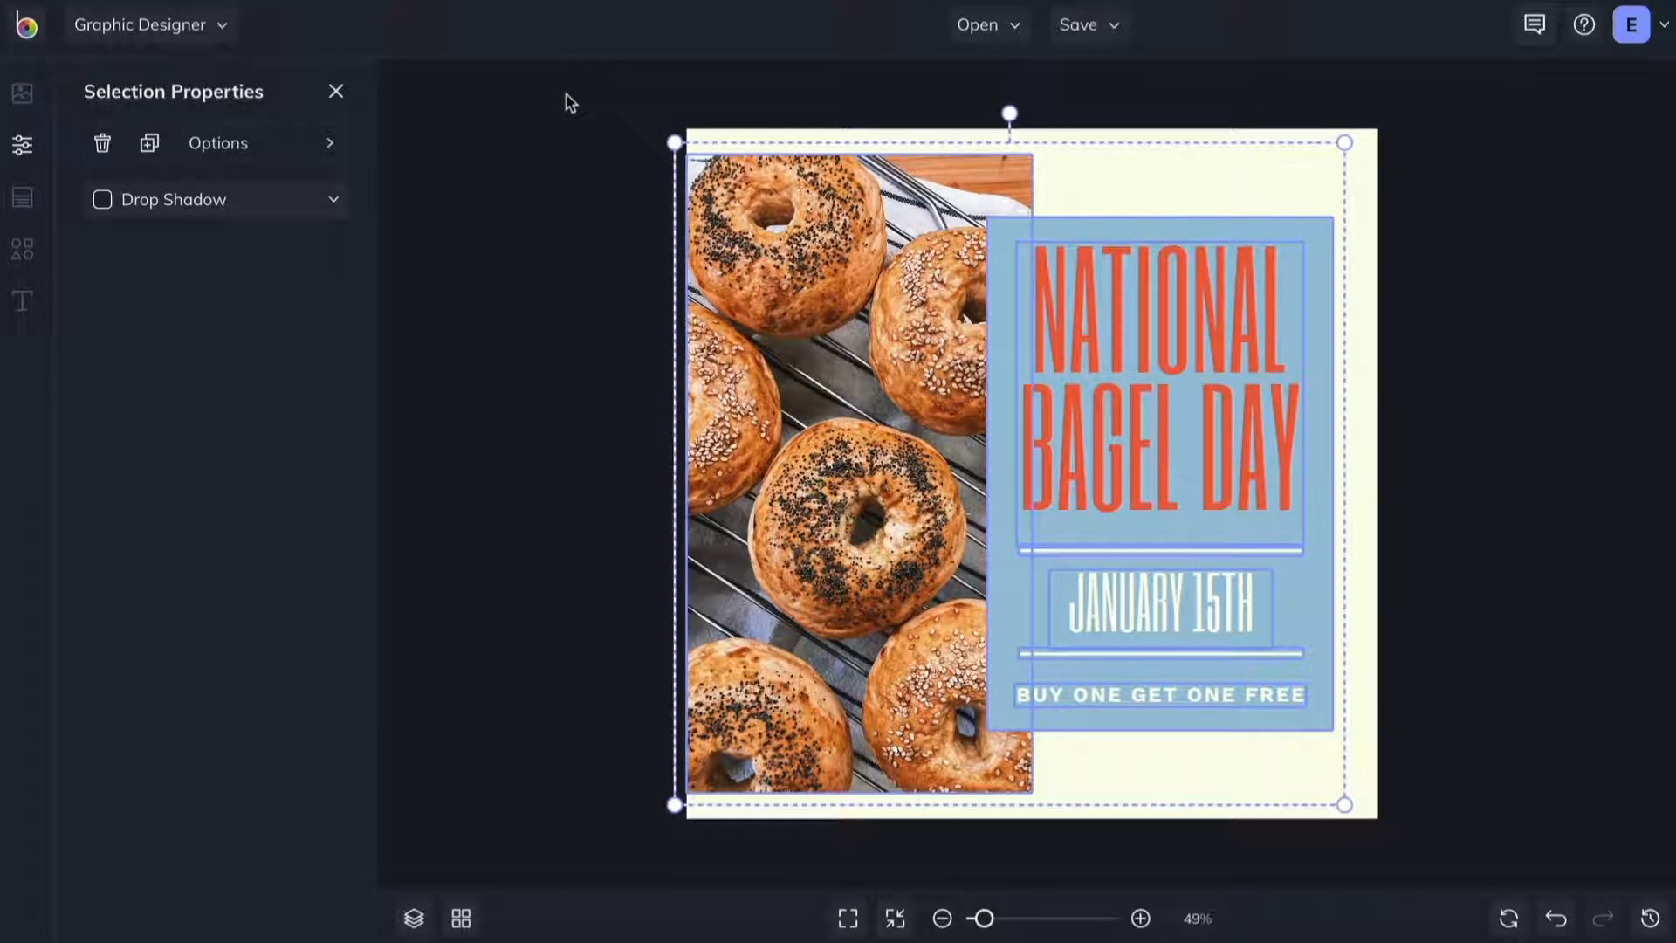
pyautogui.moveTo(903, 314)
pyautogui.mouseDown()
pyautogui.moveTo(948, 315)
pyautogui.moveTo(905, 307)
pyautogui.mouseUp()
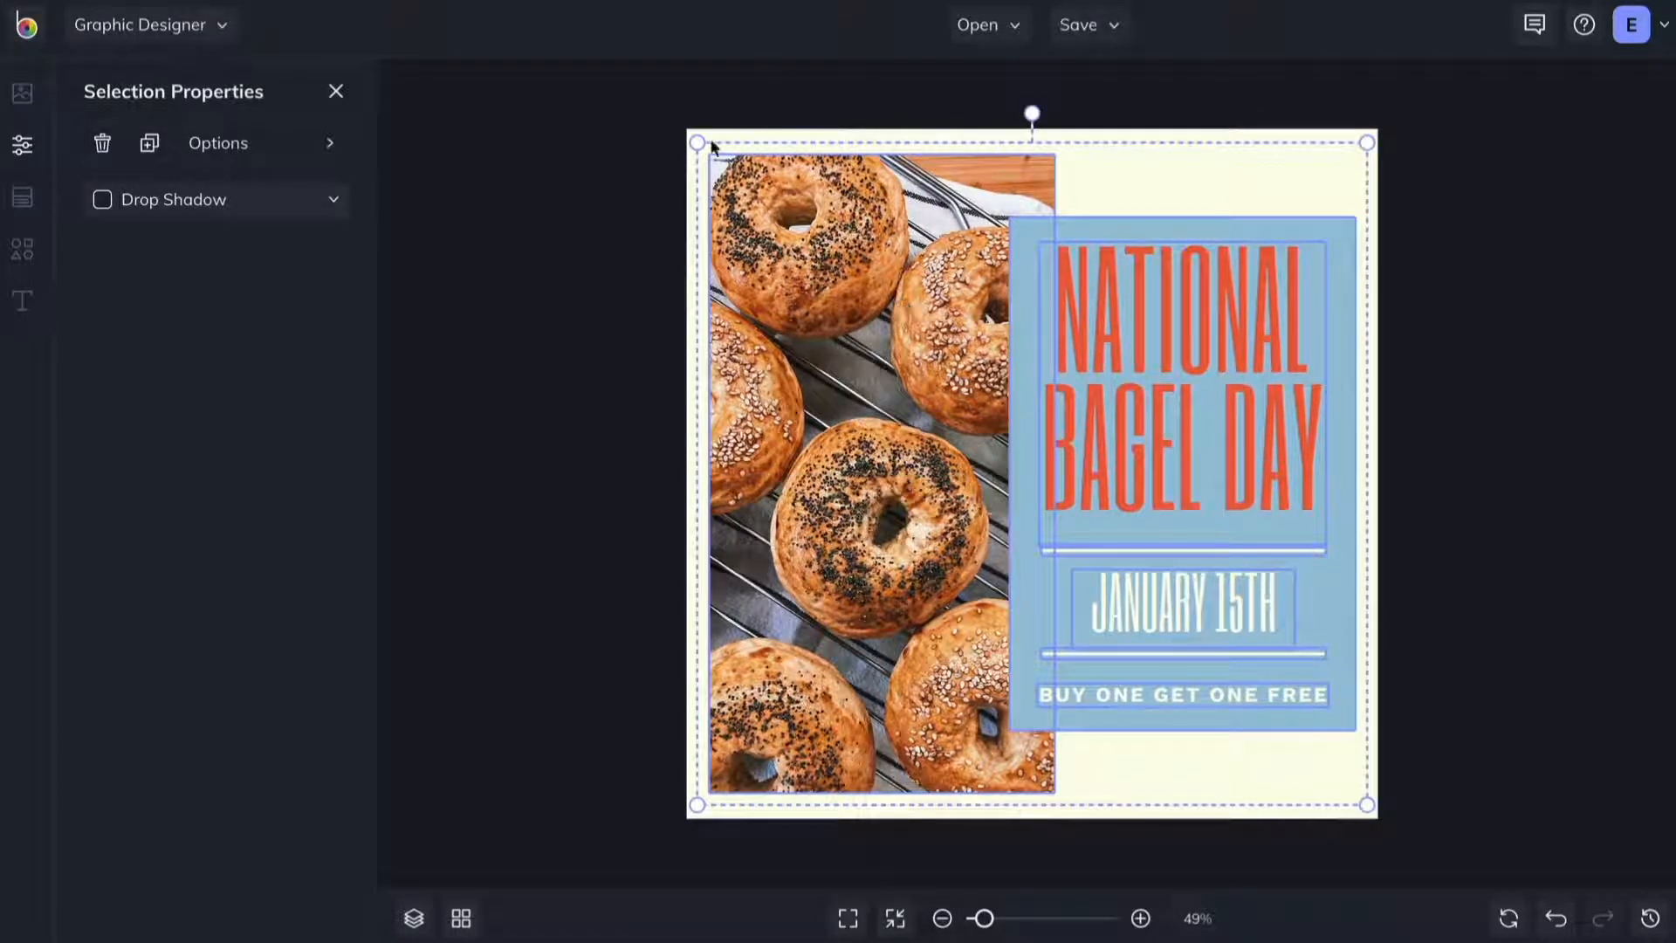
pyautogui.moveTo(1055, 158)
pyautogui.mouseDown()
pyautogui.moveTo(1354, 373)
pyautogui.moveTo(823, 315)
pyautogui.moveTo(981, 168)
pyautogui.moveTo(1051, 159)
pyautogui.mouseUp()
pyautogui.moveTo(916, 328); pyautogui.dragTo(861, 313)
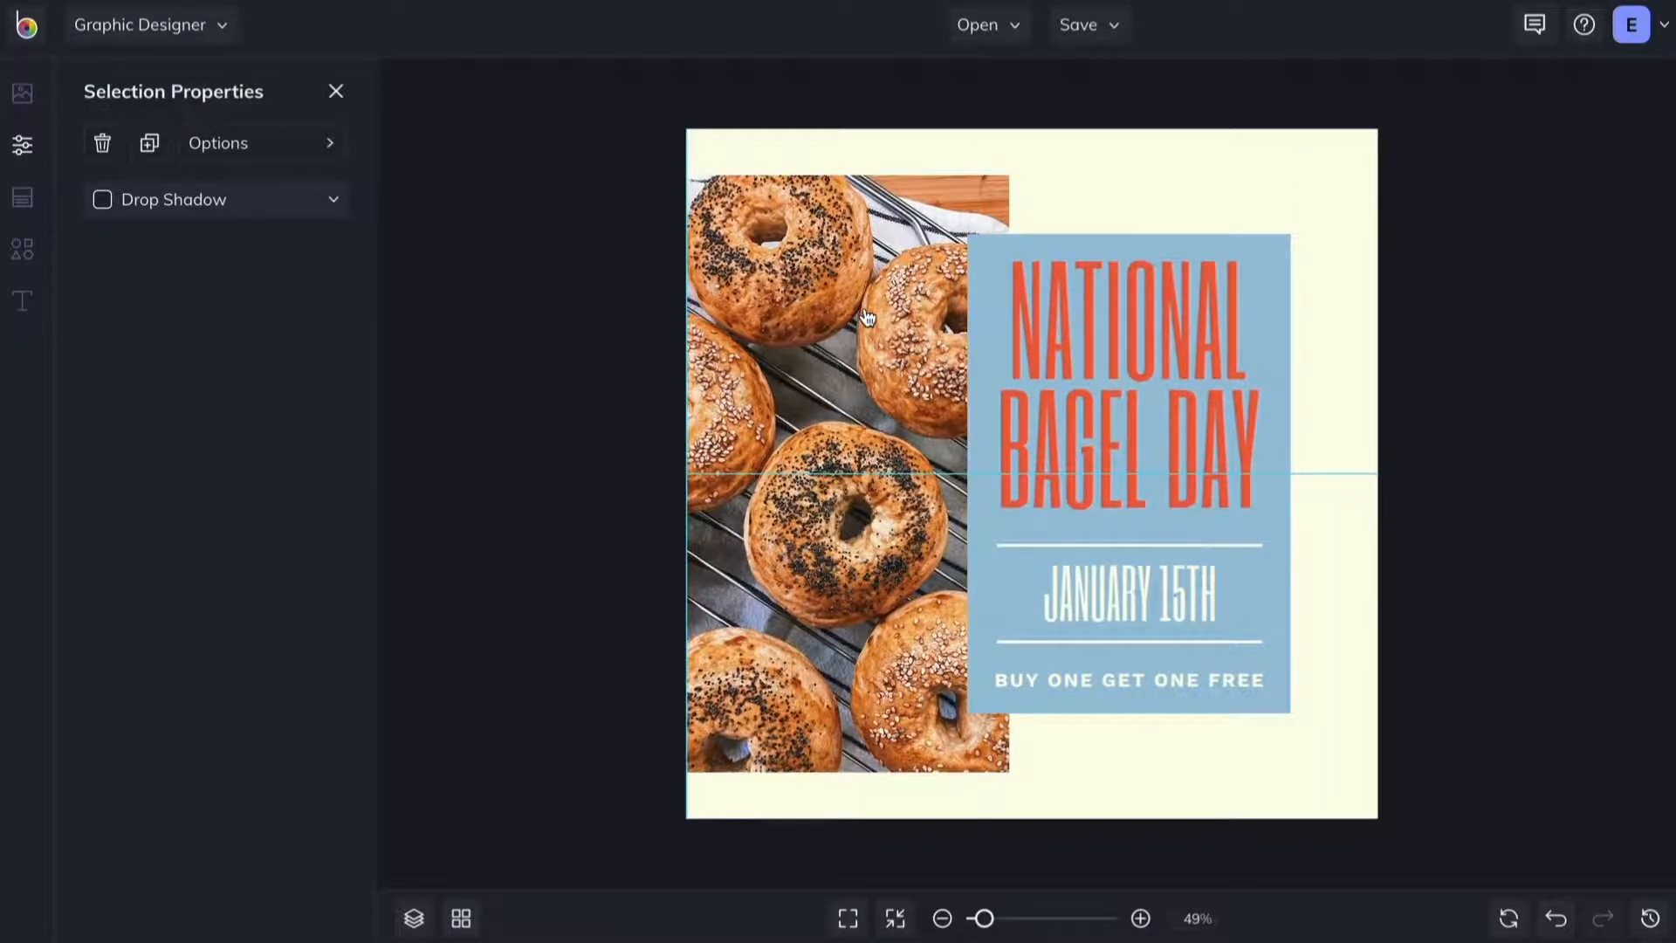
pyautogui.click(605, 412)
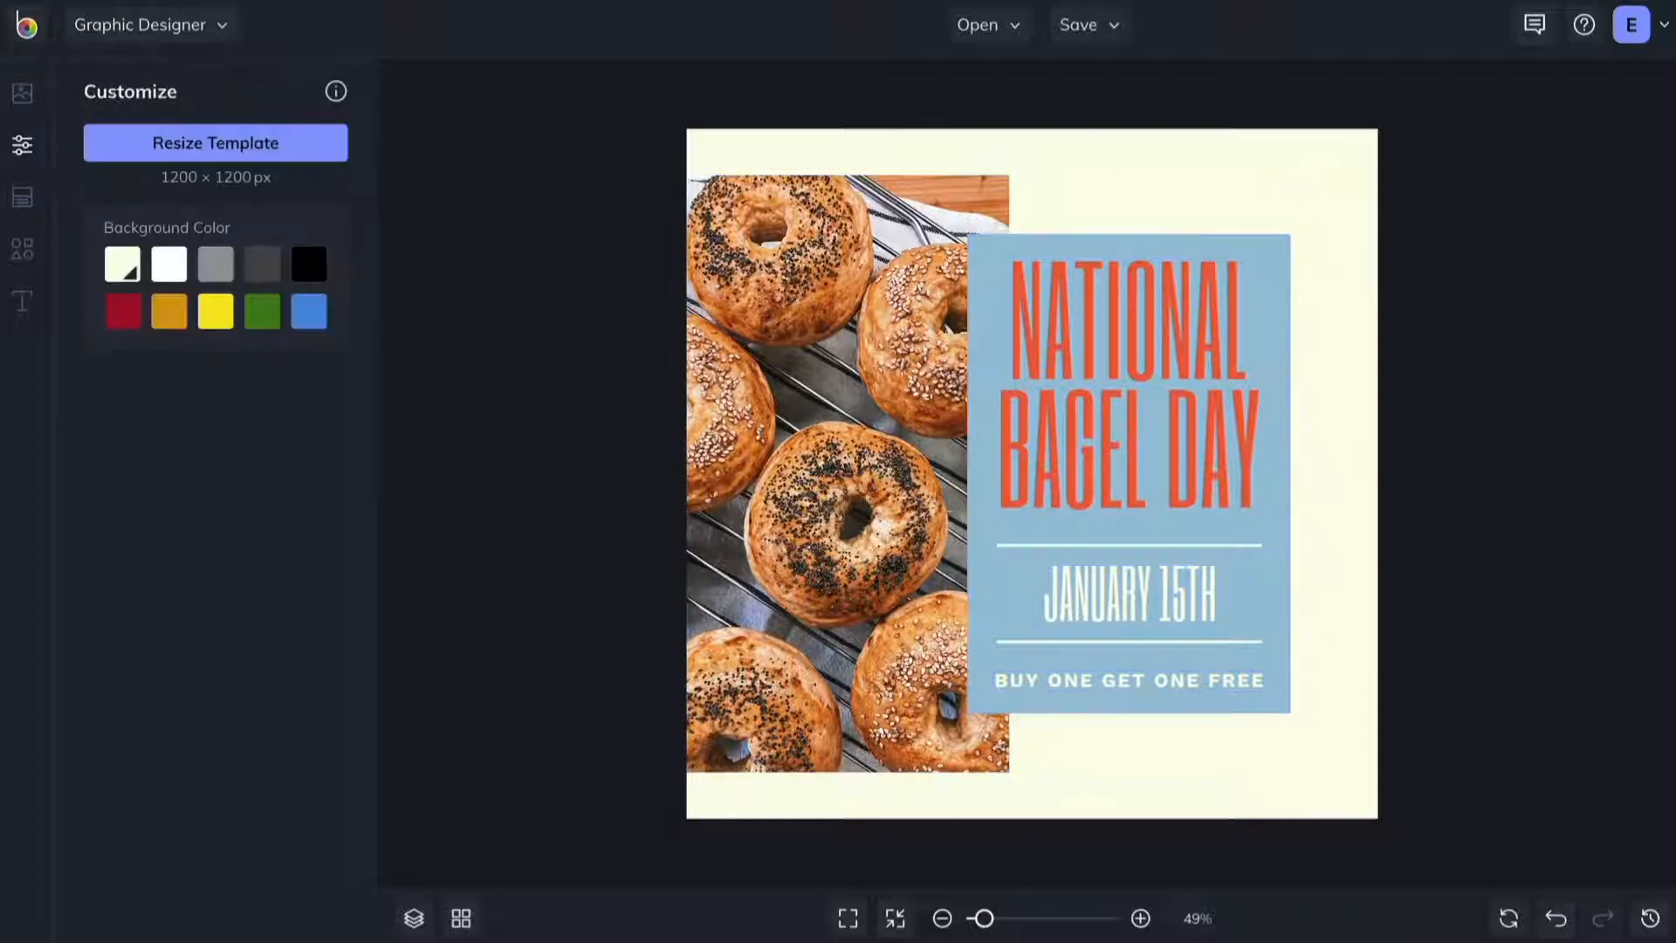
# Try left, right and center alignment on the blue rectangle with its text, and undo the alignments.
pyautogui.click(1168, 768)
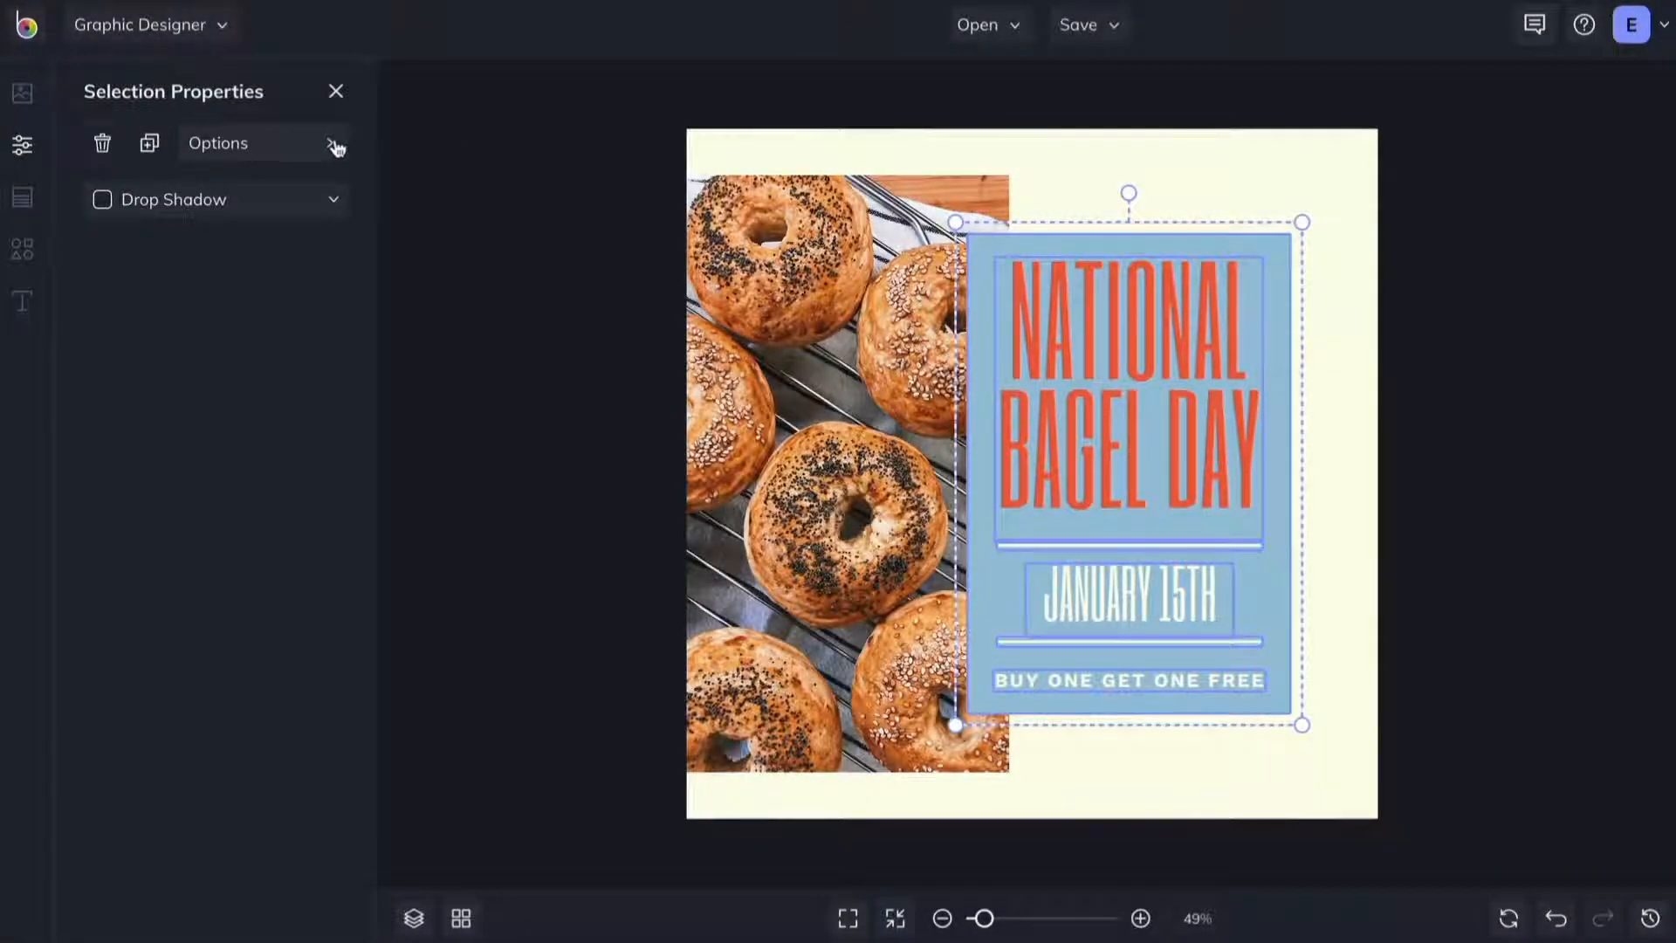
pyautogui.click(335, 146)
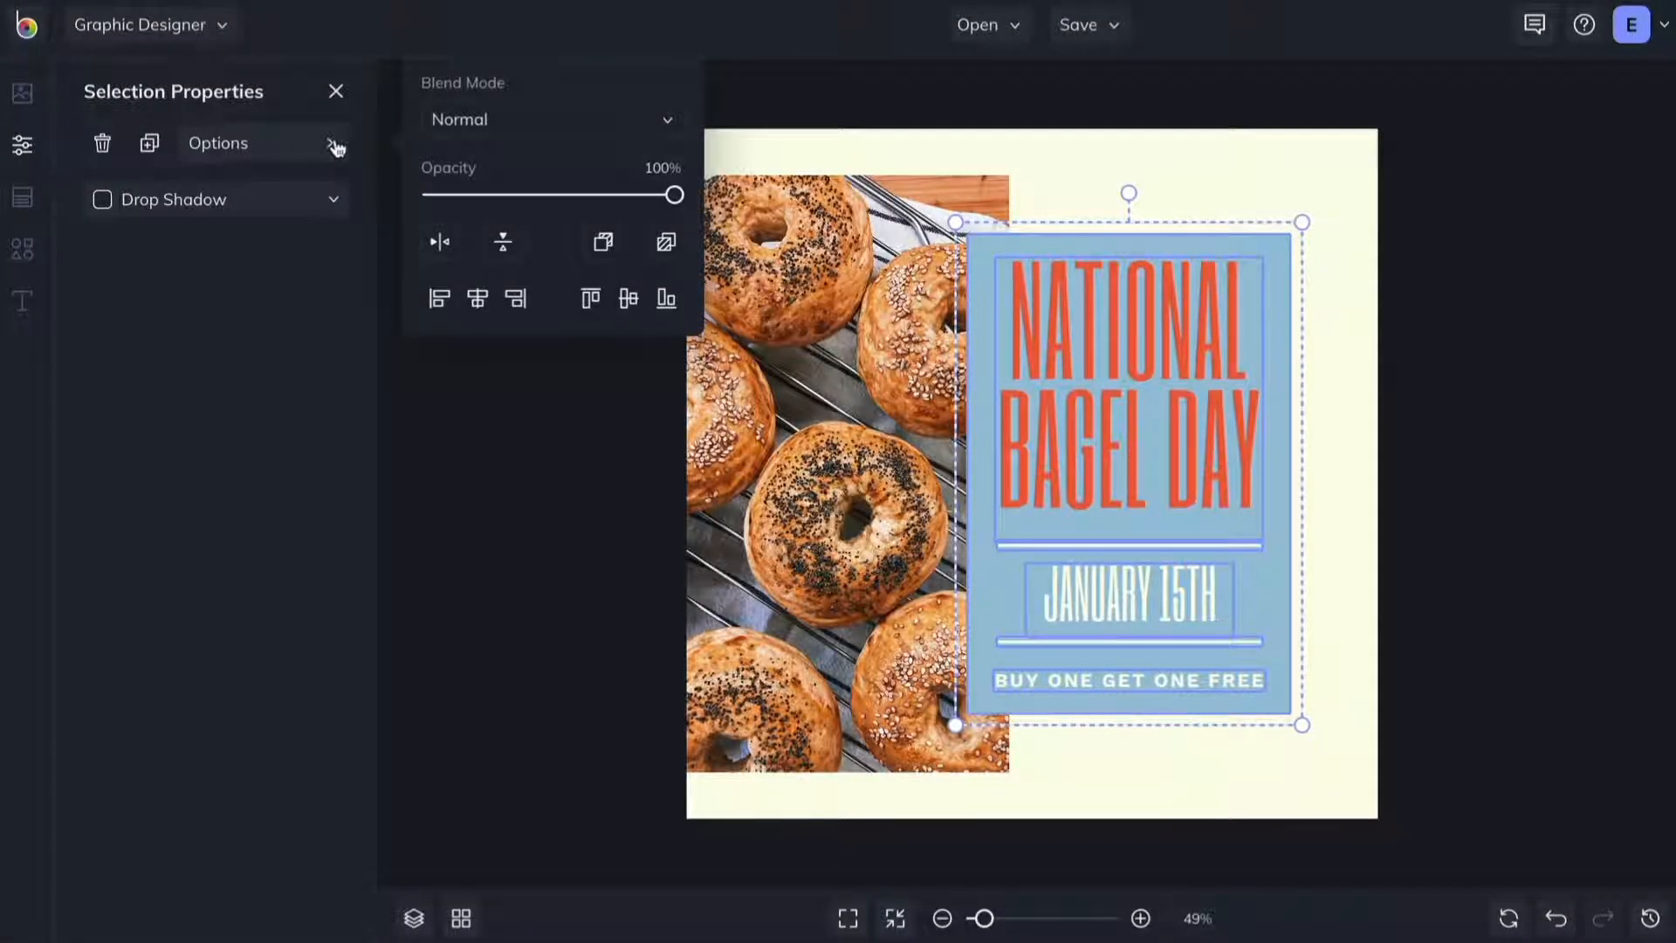
pyautogui.click(438, 300)
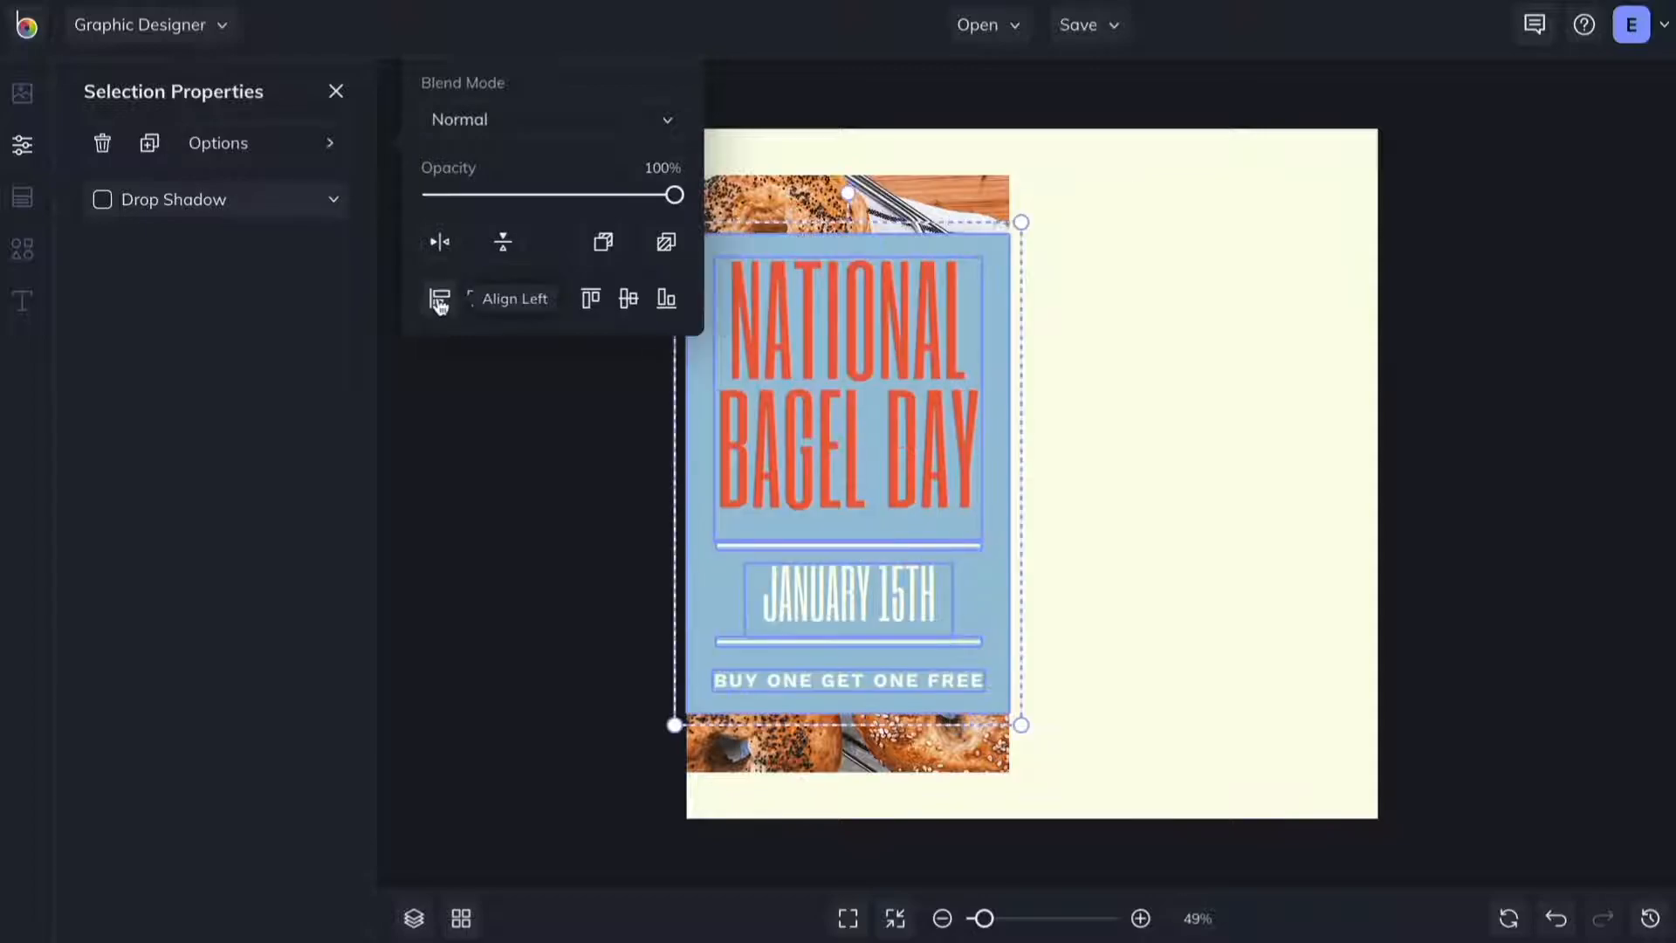
pyautogui.click(517, 301)
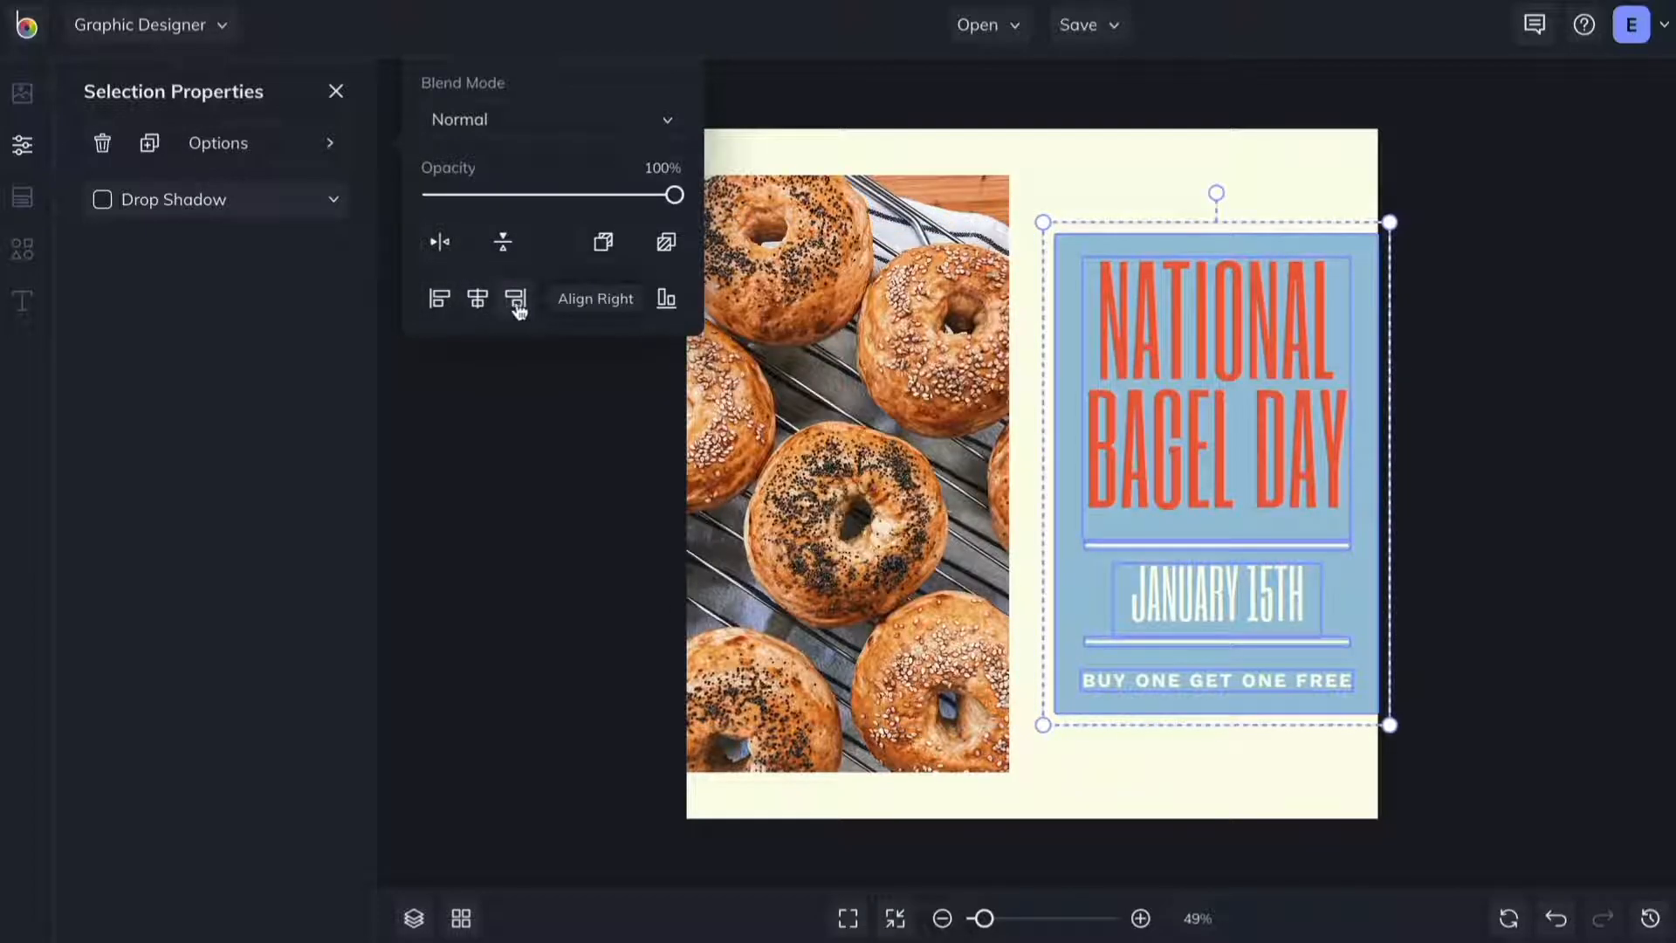
pyautogui.click(479, 300)
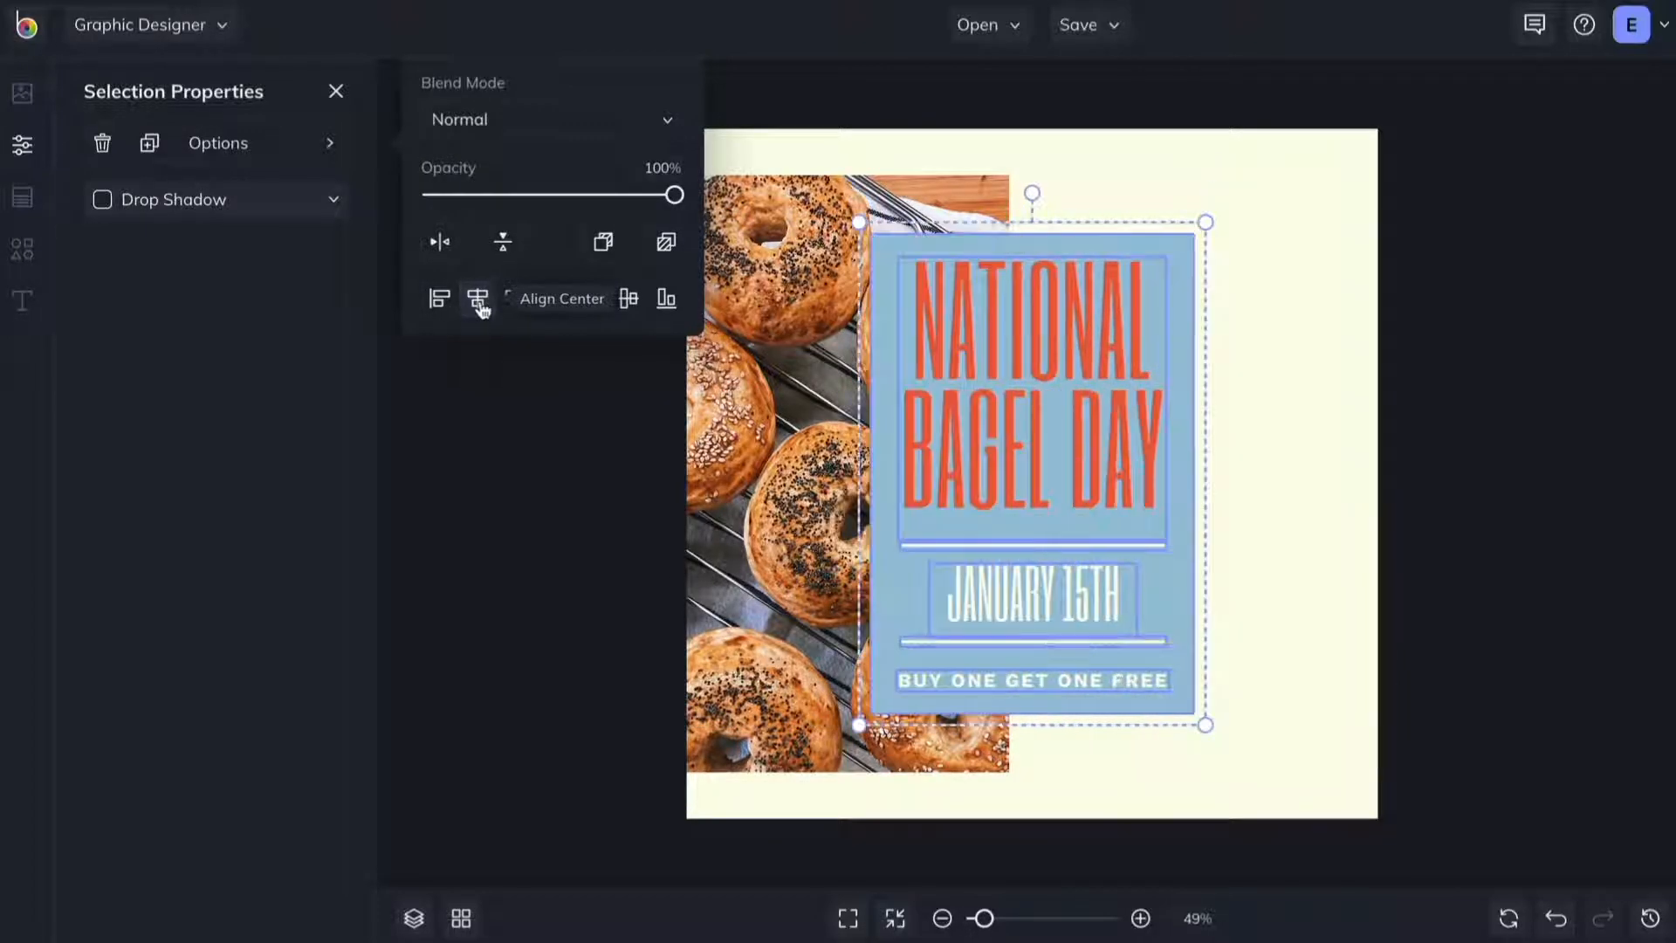
pyautogui.hotkey('ctrl', 'z')
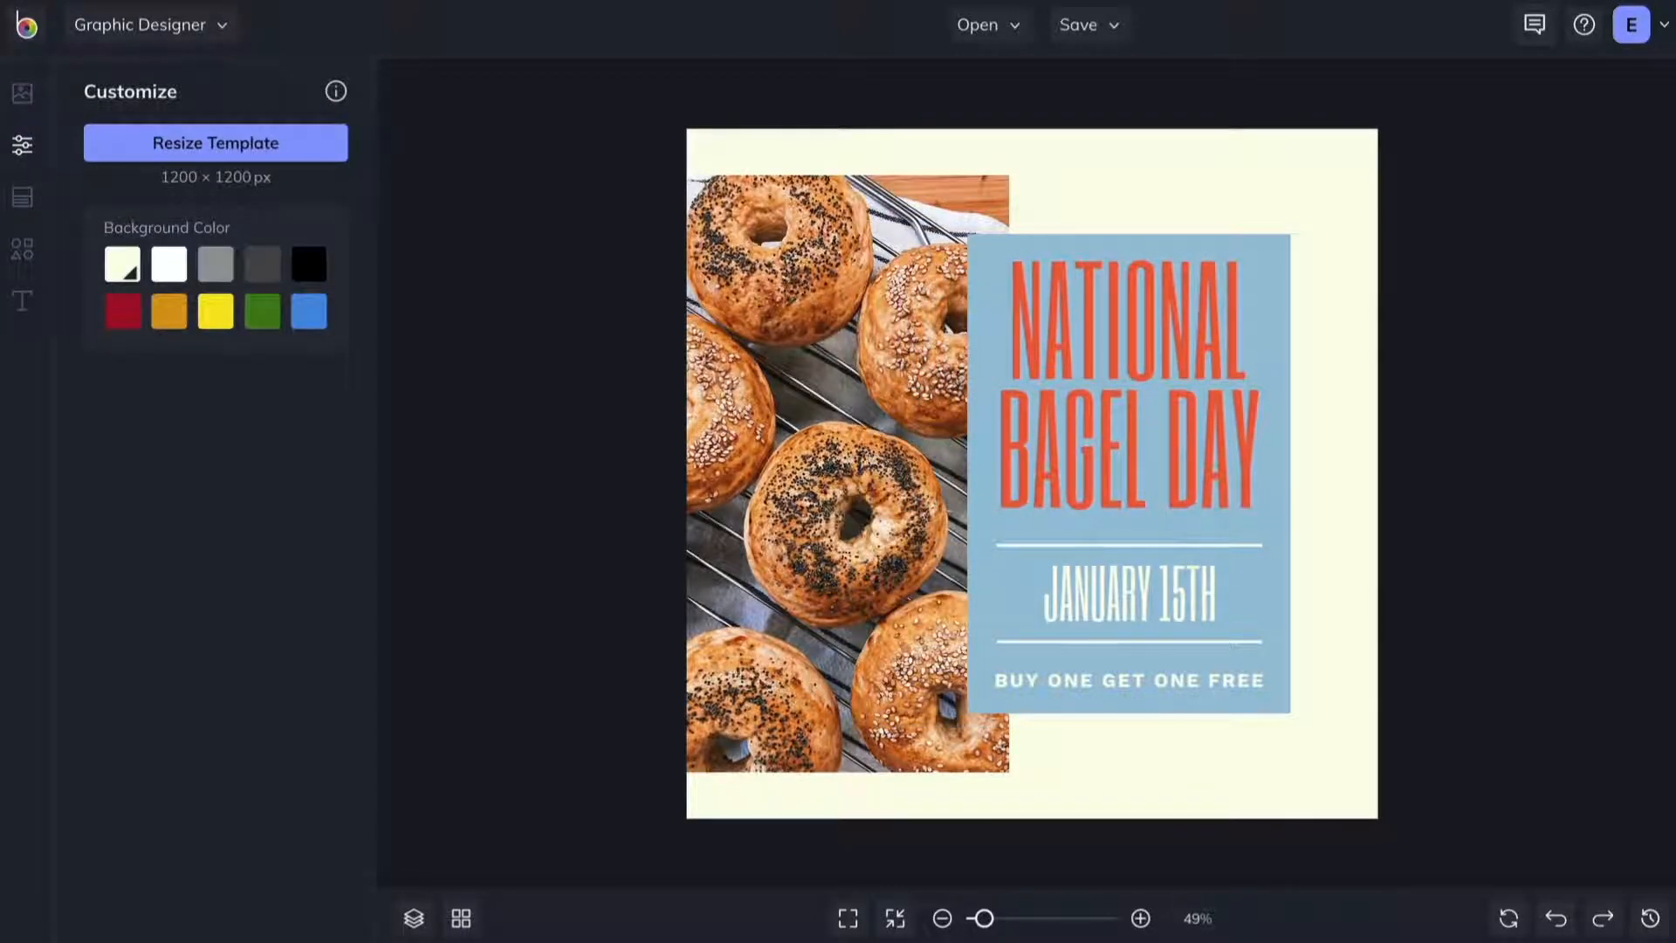
# Group the blue rectangle with its text and divider lines under the name "Bagel Day Text".
pyautogui.moveTo(1231, 191); pyautogui.dragTo(1192, 829)
pyautogui.rightClick(1277, 405)
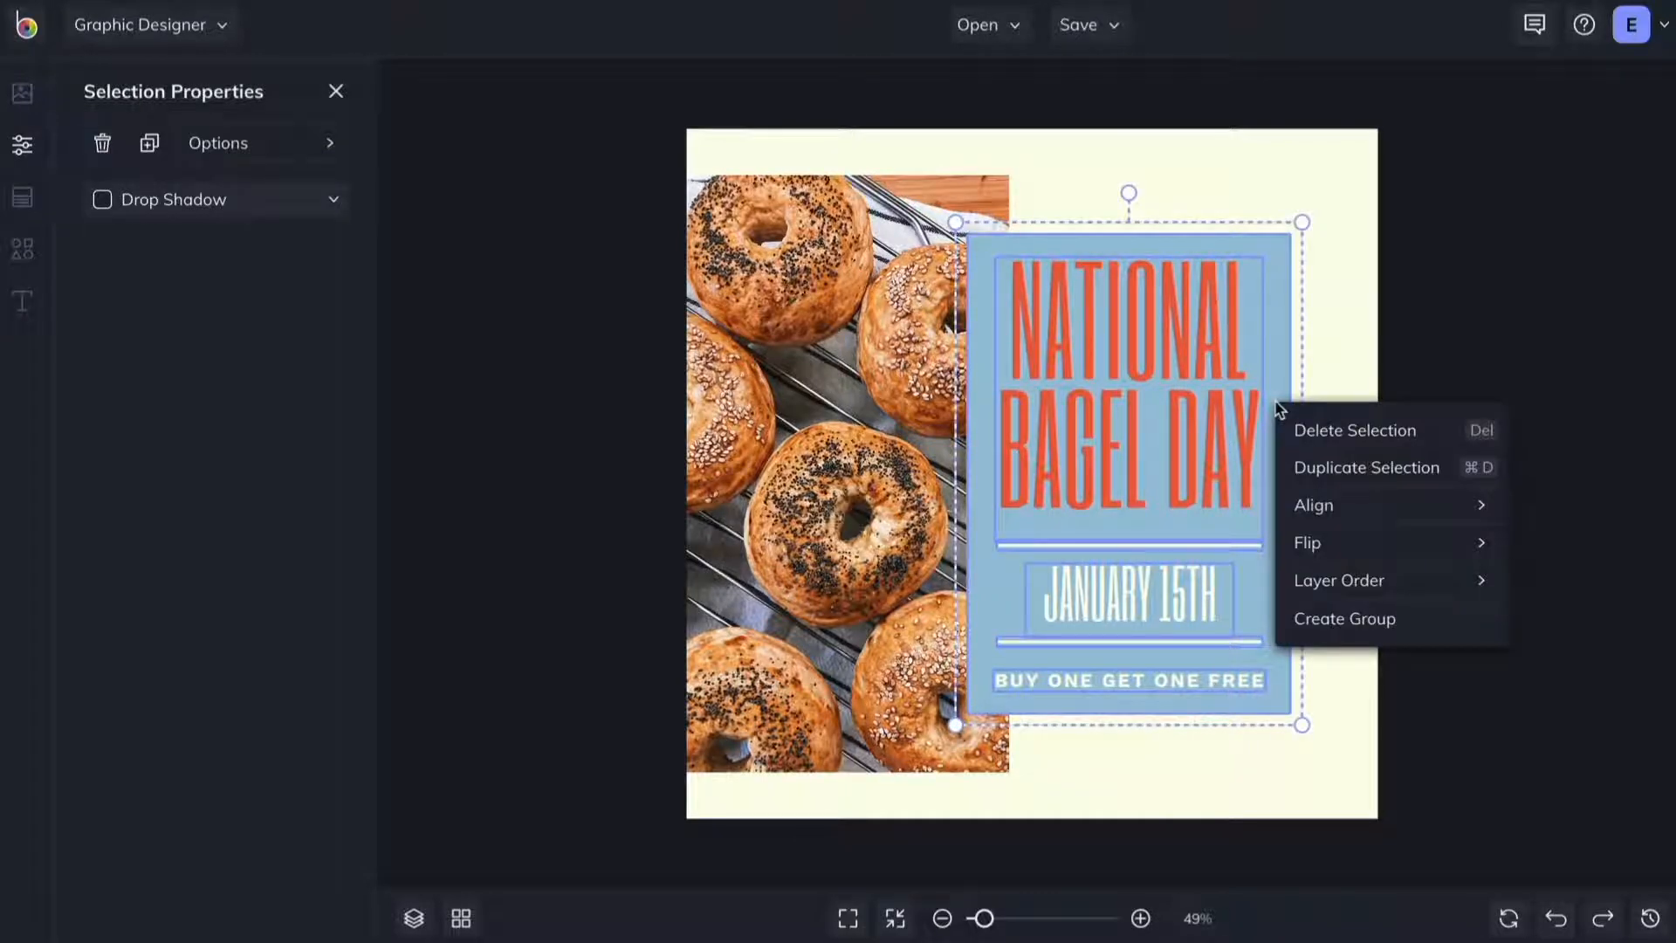
pyautogui.click(1345, 619)
pyautogui.write('Bagel Day Text')
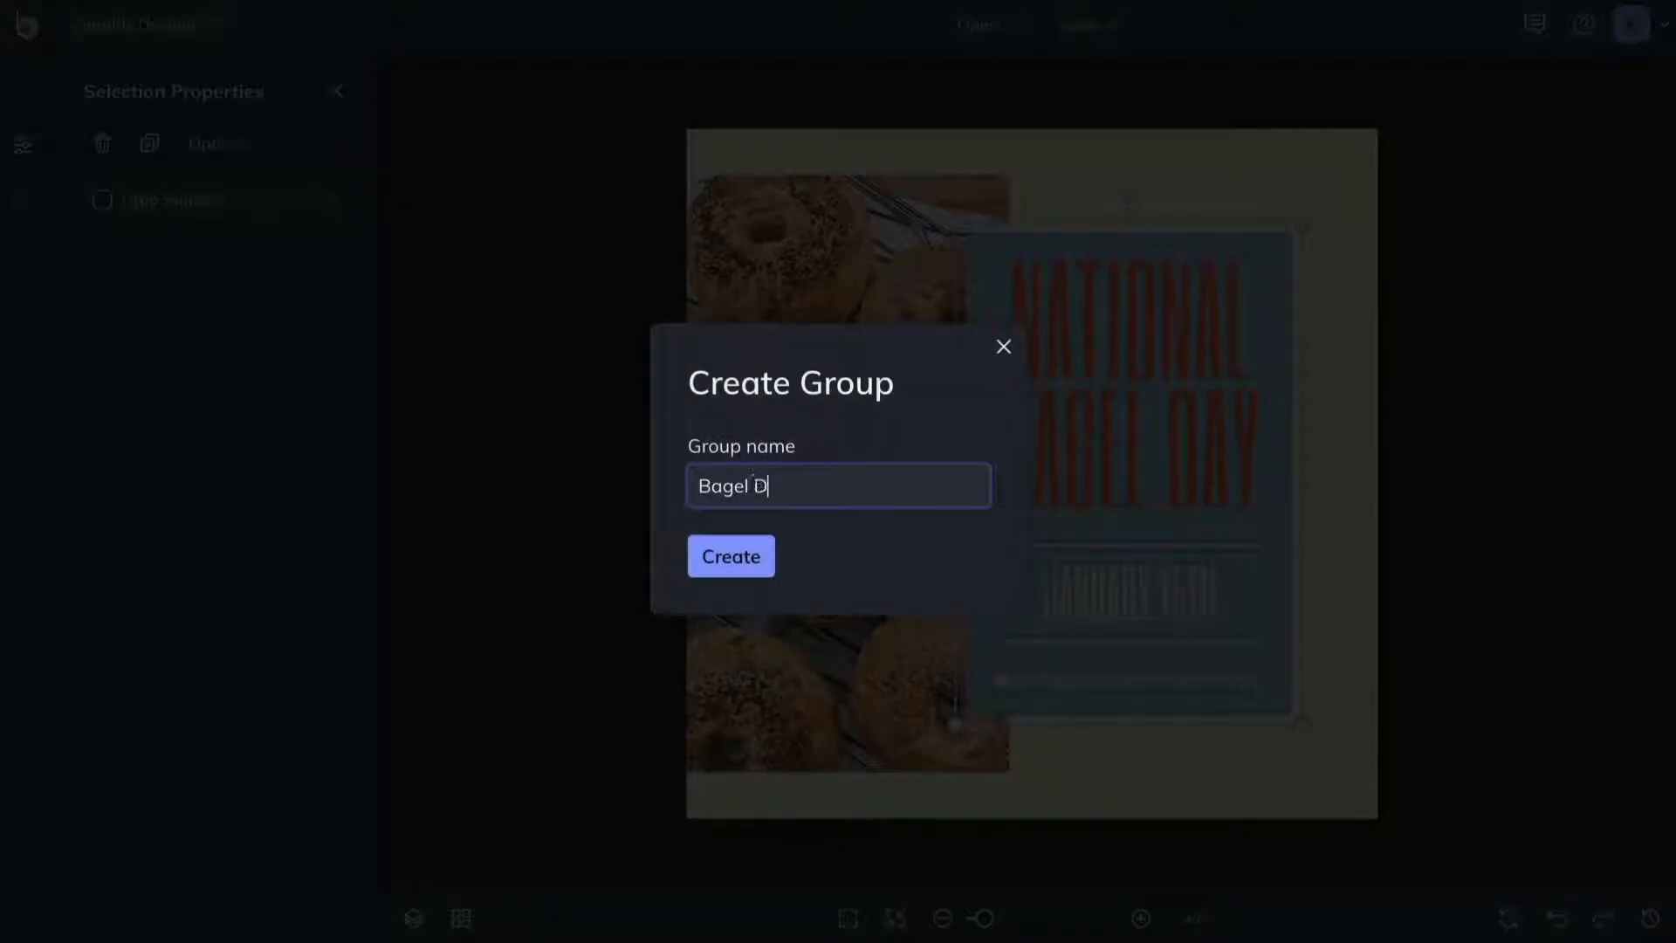
pyautogui.click(748, 562)
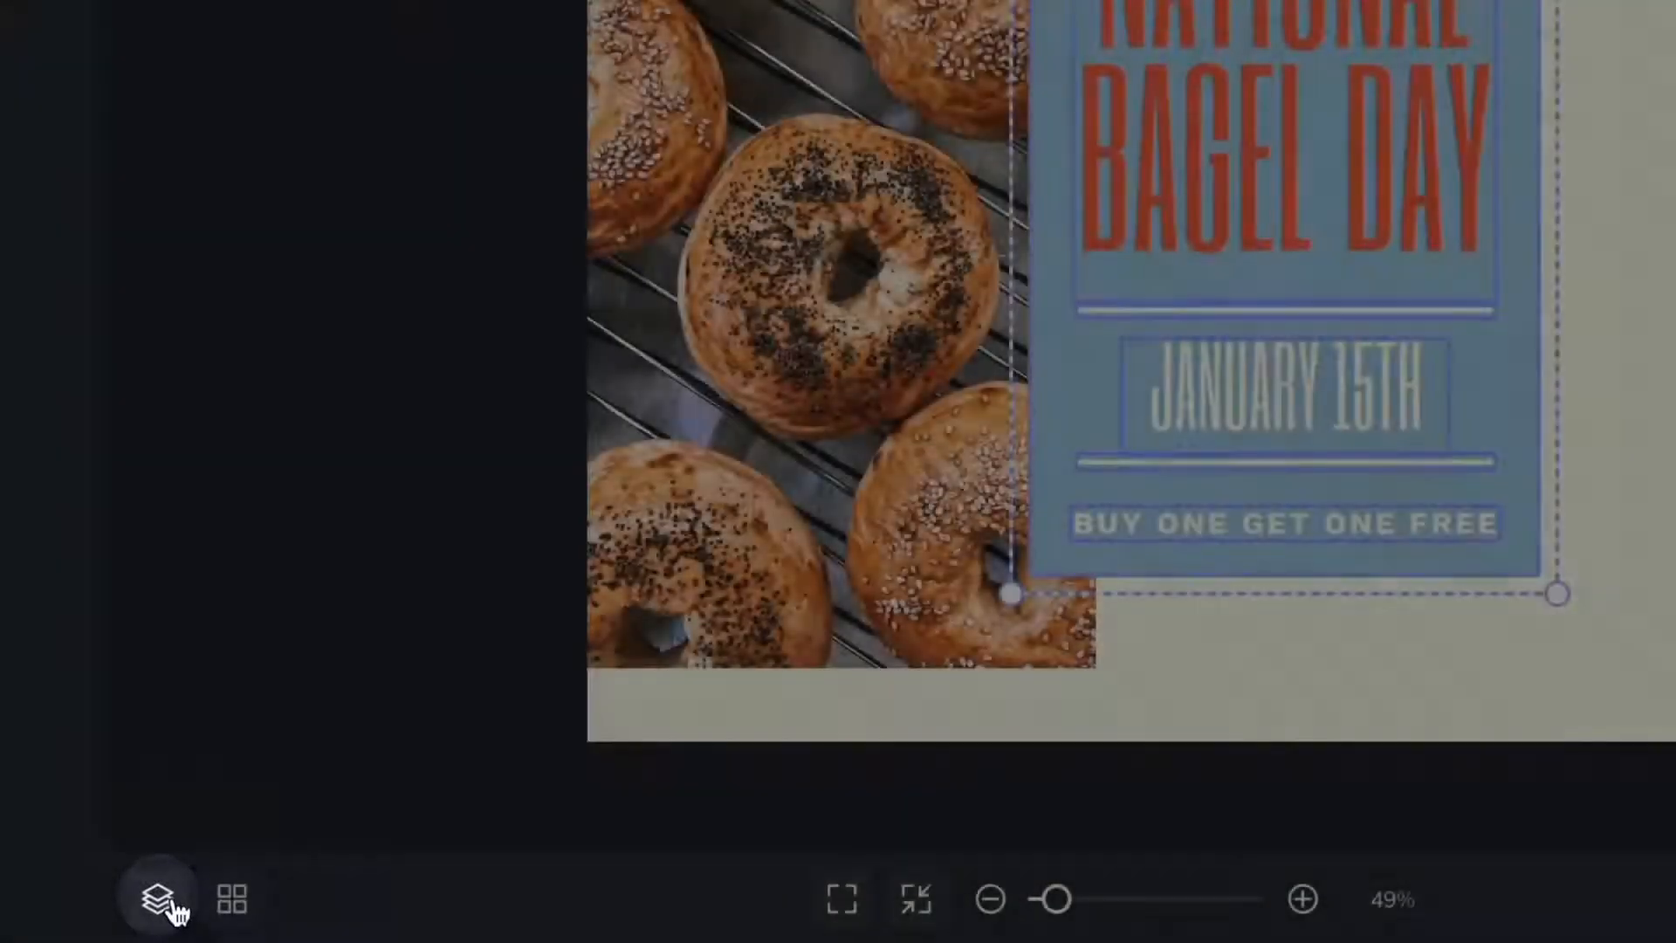
# Pick the text and line layers one by one from the layer list, and select the whole Bagel Day Text group.
pyautogui.click(160, 902)
pyautogui.click(291, 464)
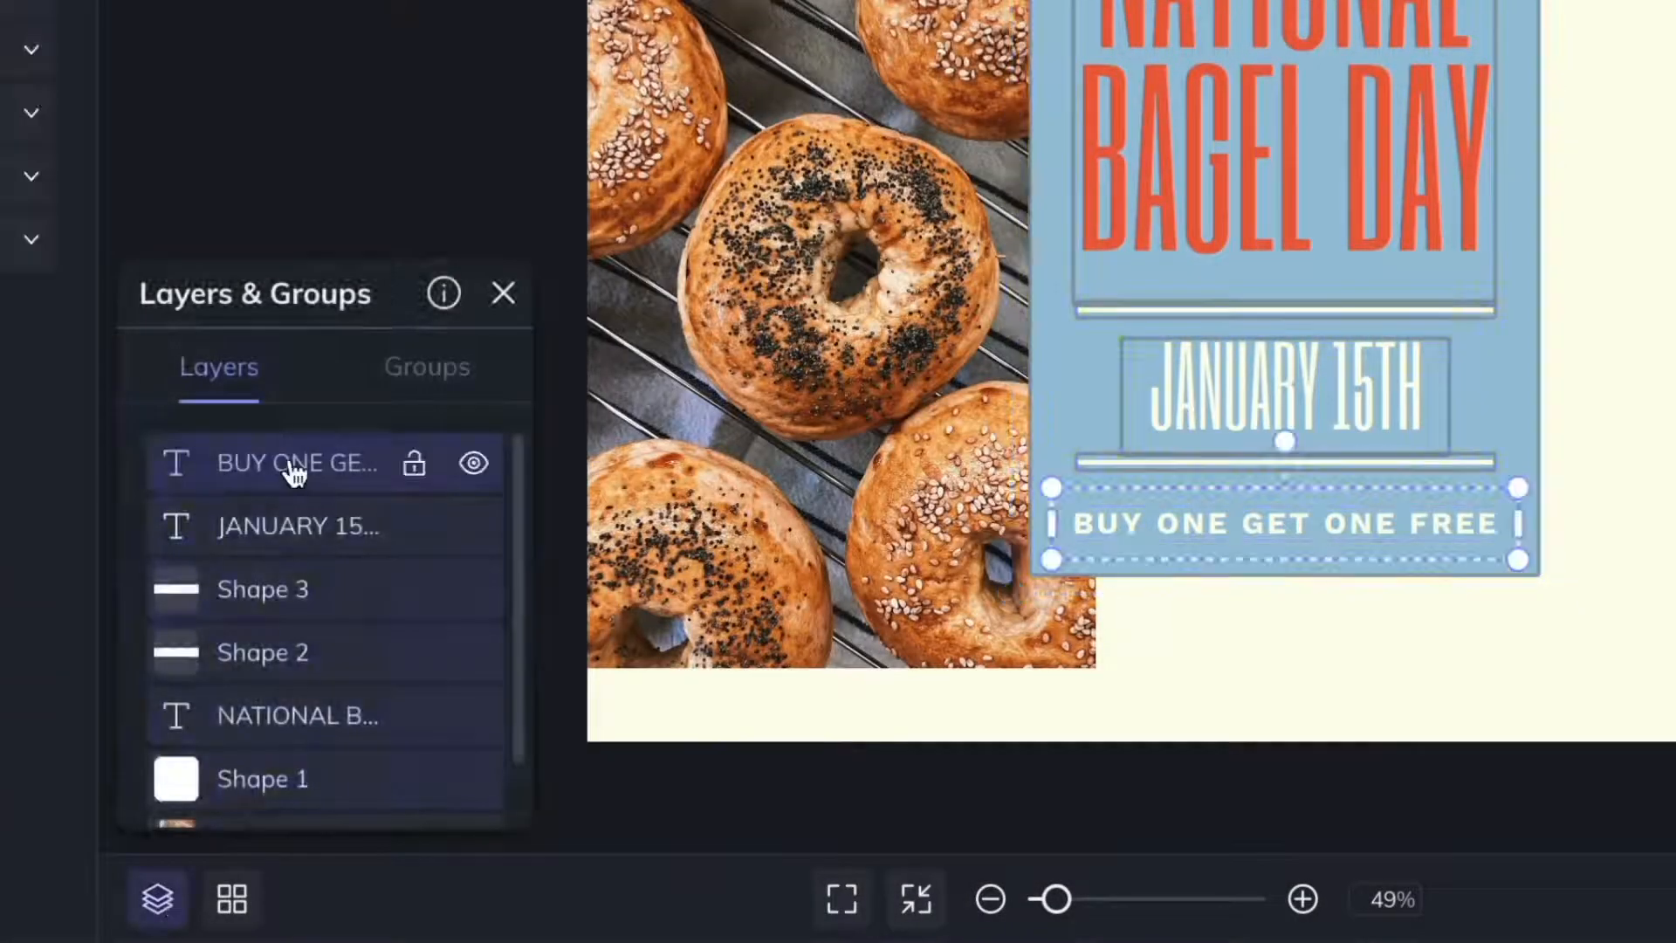
pyautogui.click(288, 528)
pyautogui.click(274, 584)
pyautogui.click(261, 665)
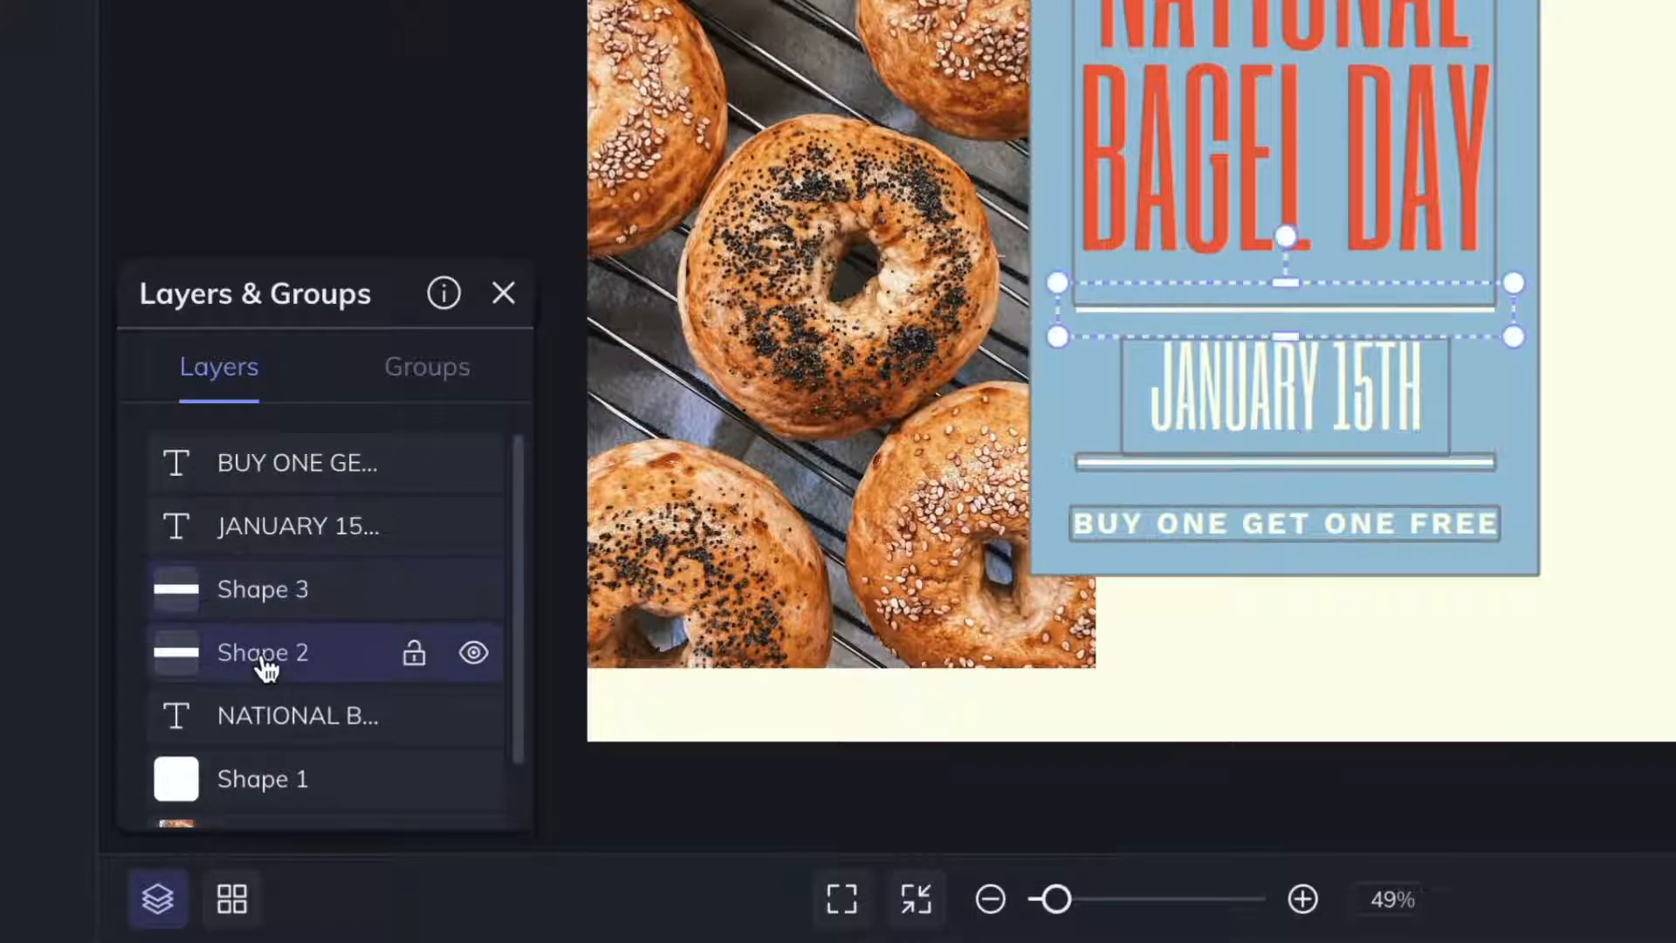
pyautogui.click(255, 723)
pyautogui.click(458, 365)
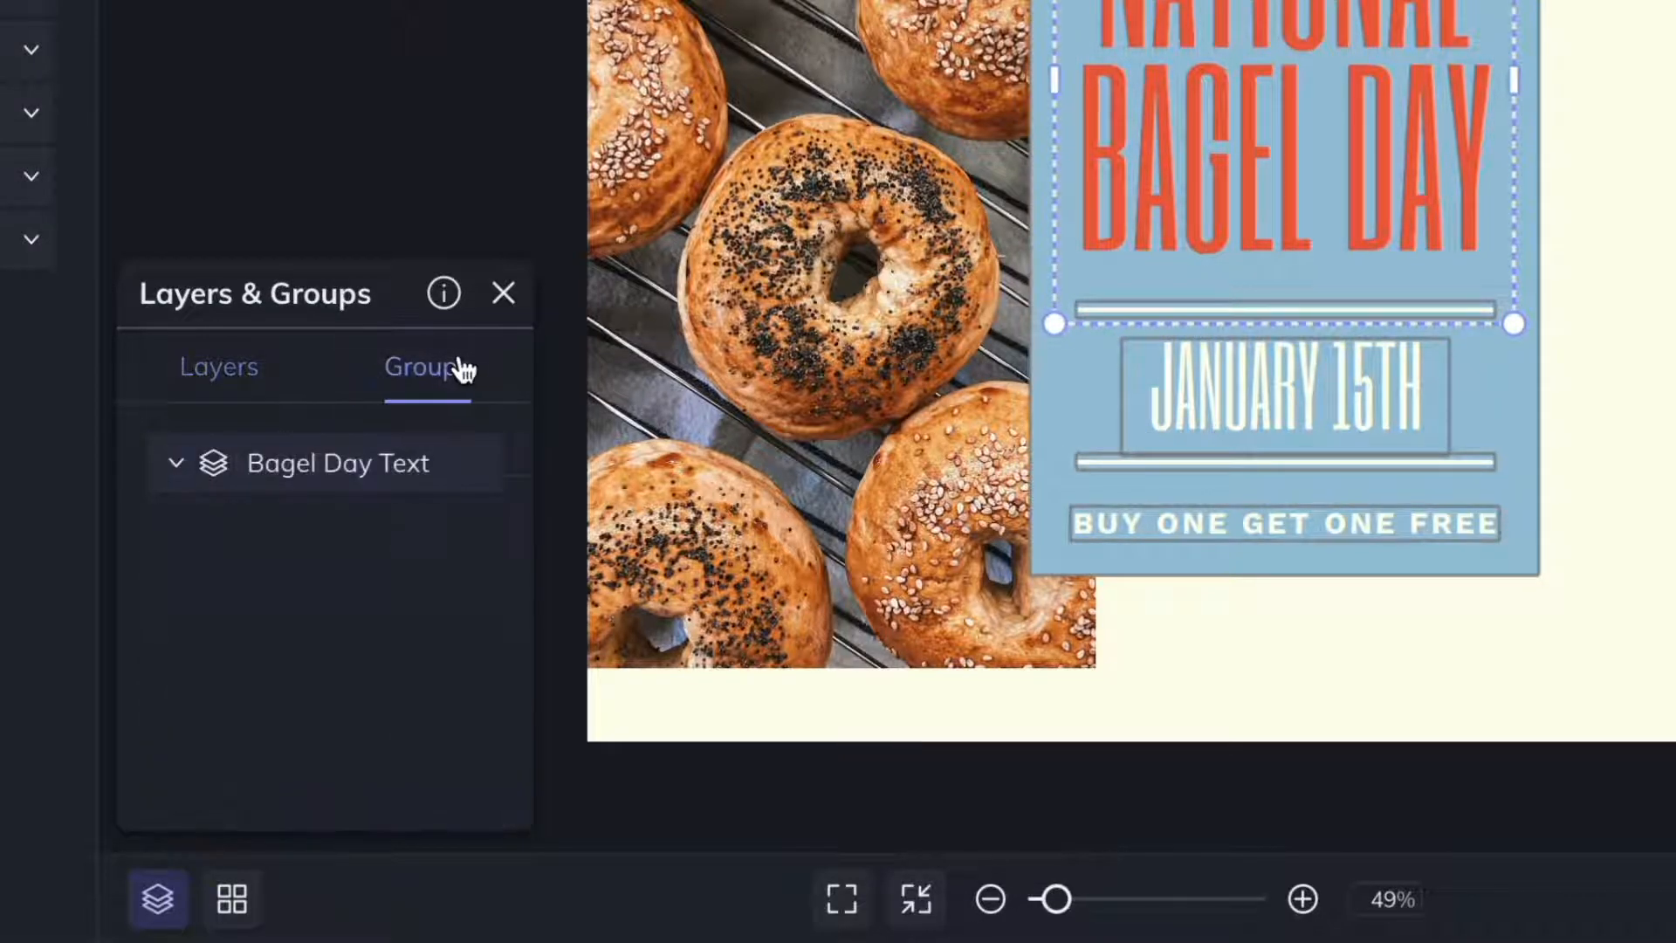
pyautogui.click(371, 478)
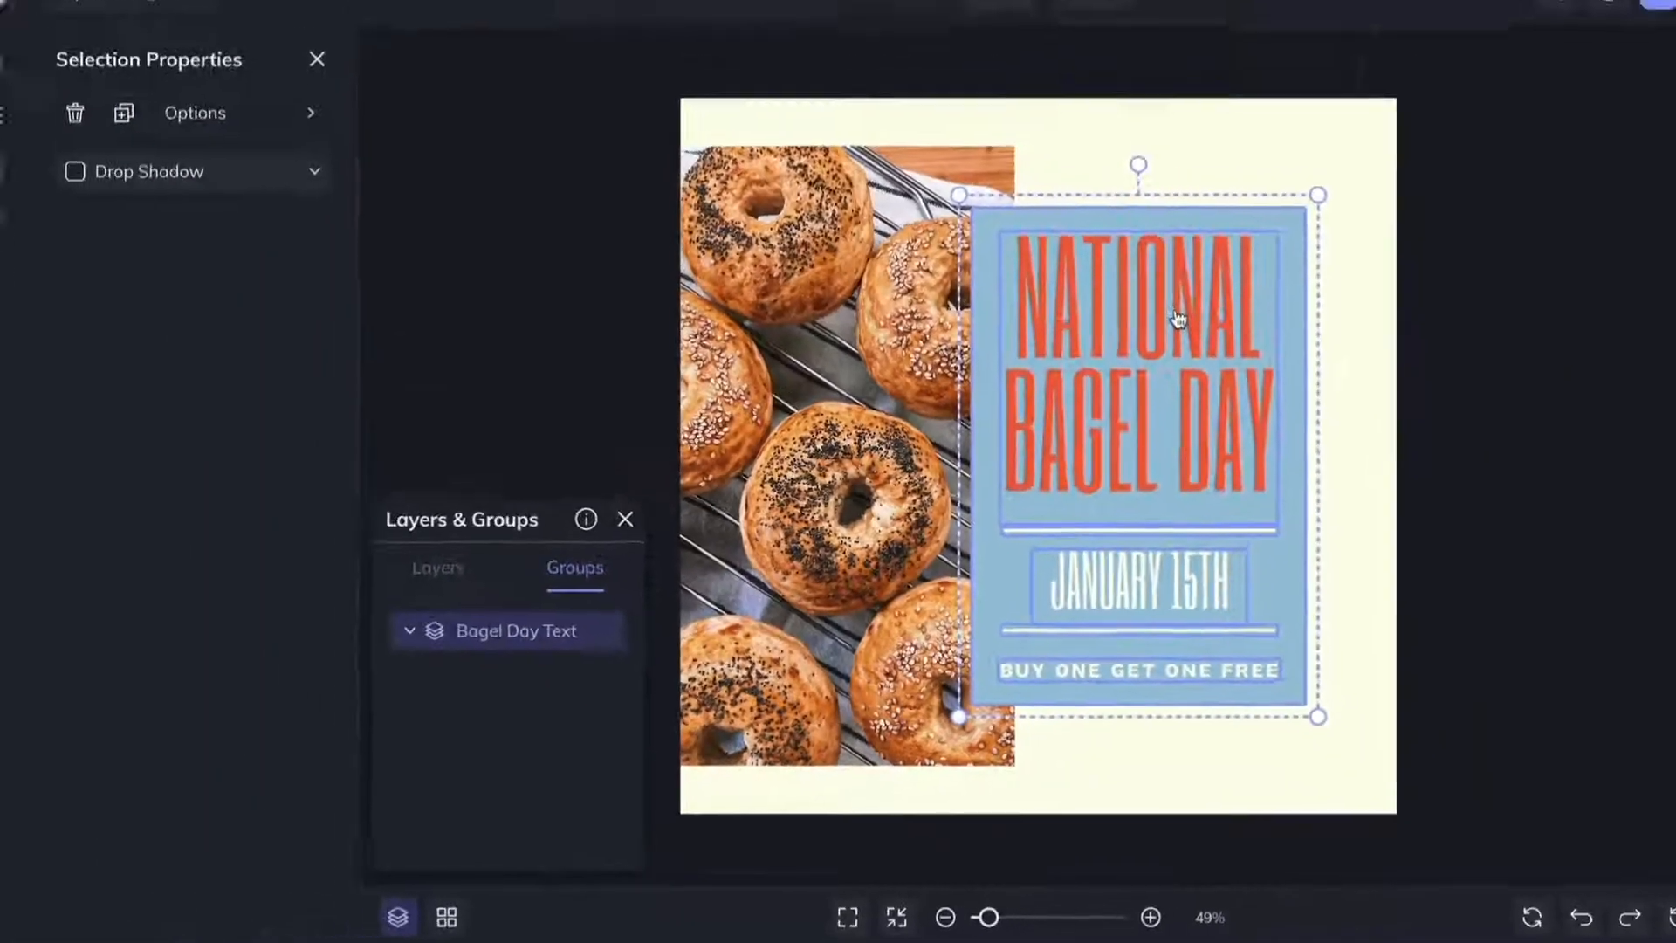
# Delete the word "NATIONAL" and its empty line from the grouped headline so it reads "BAGEL DAY".
pyautogui.doubleClick(1322, 7)
pyautogui.click(1472, 7)
pyautogui.moveTo(1249, 340); pyautogui.dragTo(1008, 336)
pyautogui.press('BackSpace')
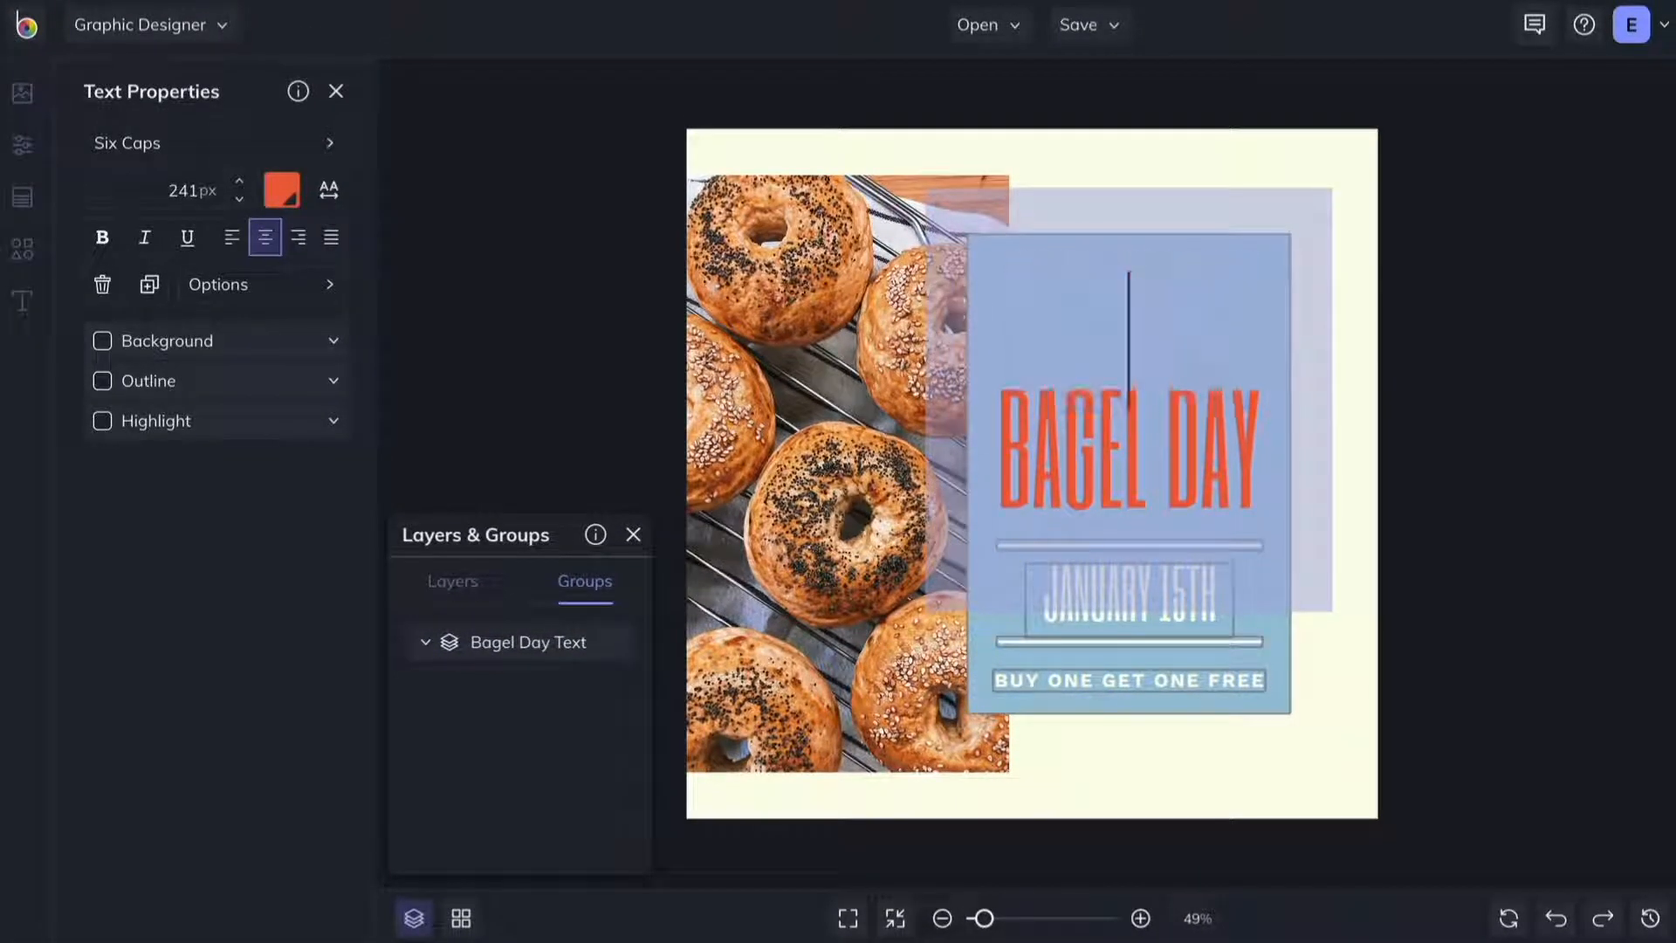
pyautogui.press('Right')
pyautogui.press('BackSpace')
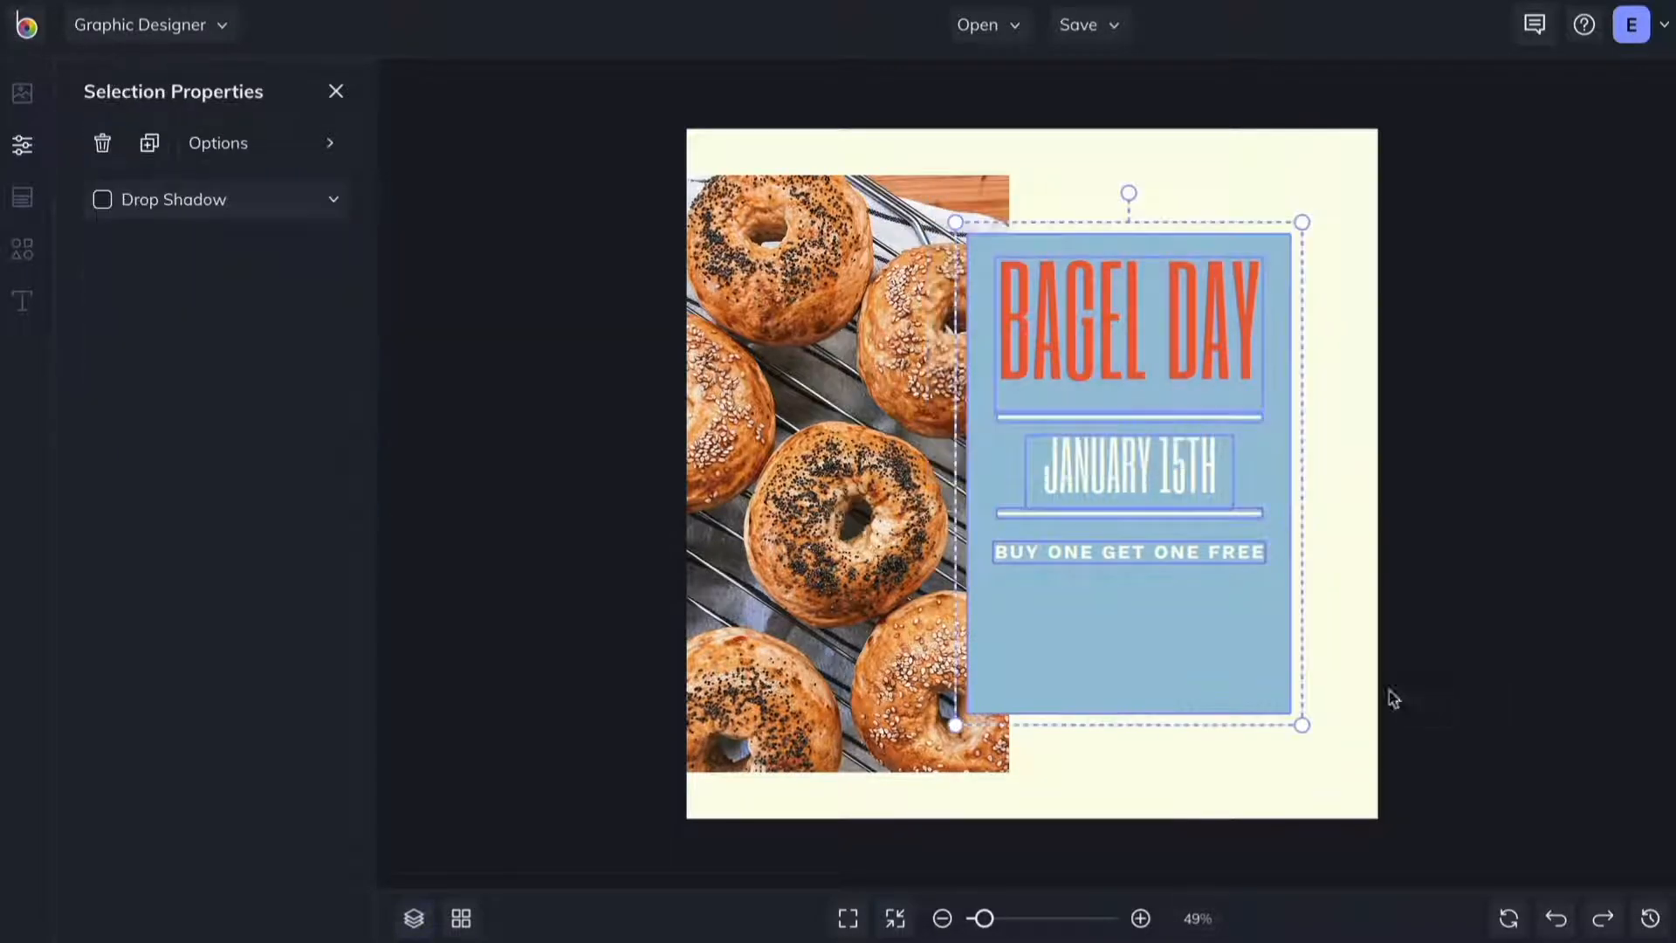
# Shorten the blue rectangle from its lower edge to fit the text, and move the group slightly down and to the right.
pyautogui.click(1220, 685)
pyautogui.moveTo(1130, 726); pyautogui.dragTo(1132, 609)
pyautogui.click(1208, 548)
pyautogui.moveTo(1180, 479); pyautogui.dragTo(1245, 545)
pyautogui.click(1451, 550)
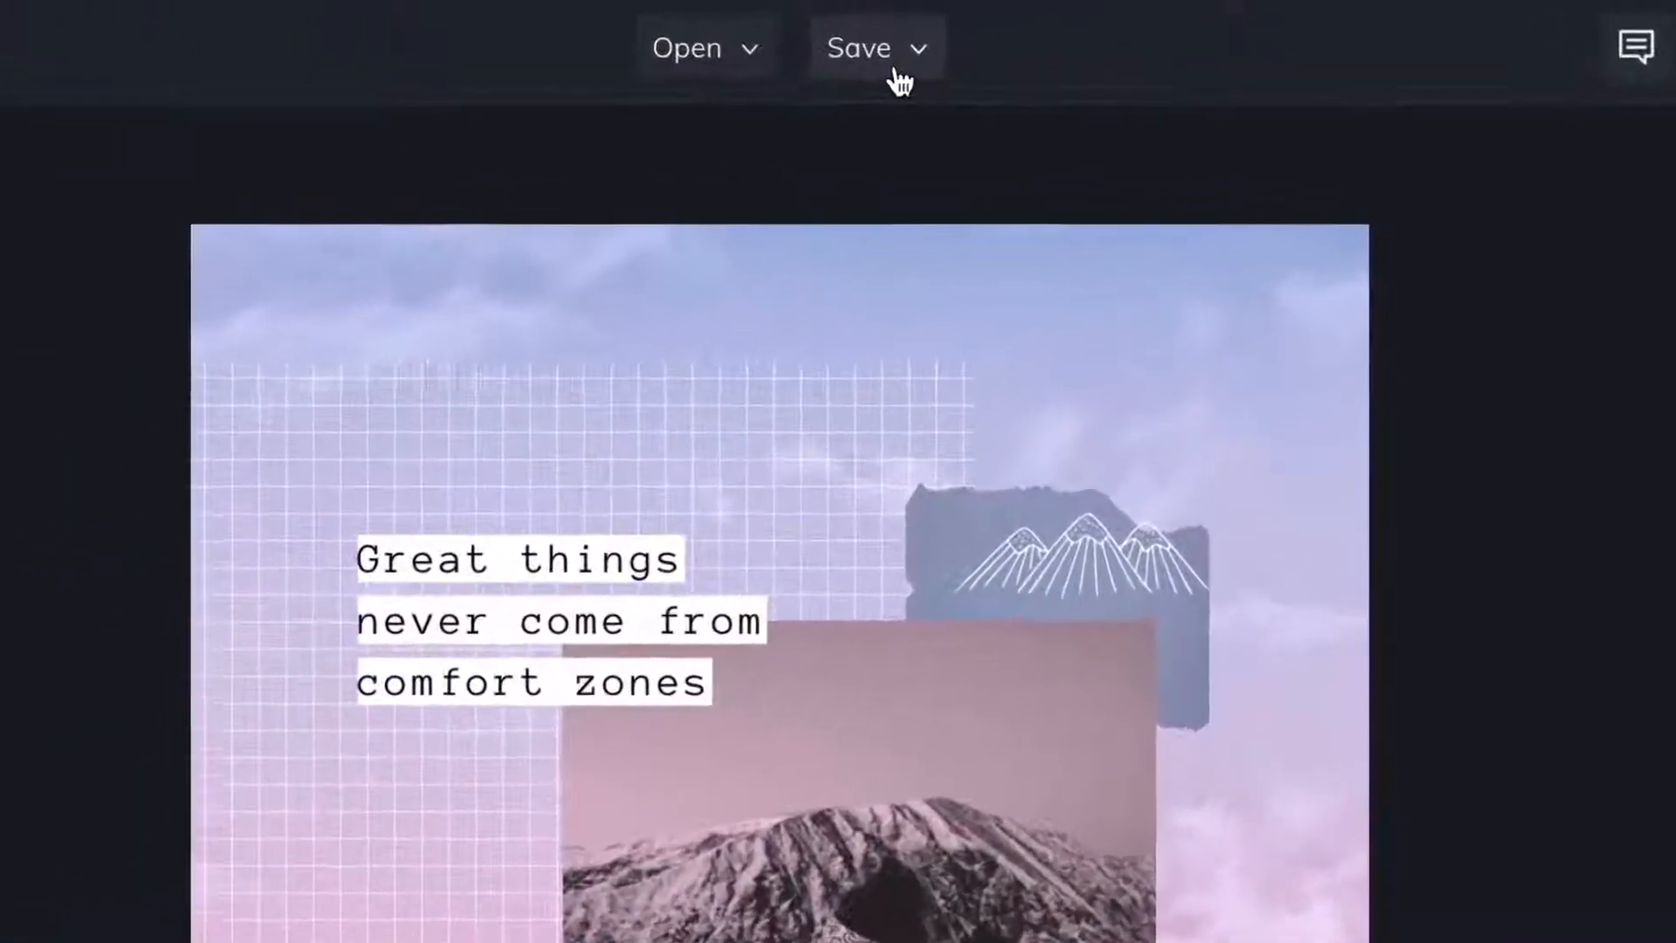
# Save the mountain quote design to the computer as a JPG named "Hiking-Trip" at quality 98.
pyautogui.click(895, 71)
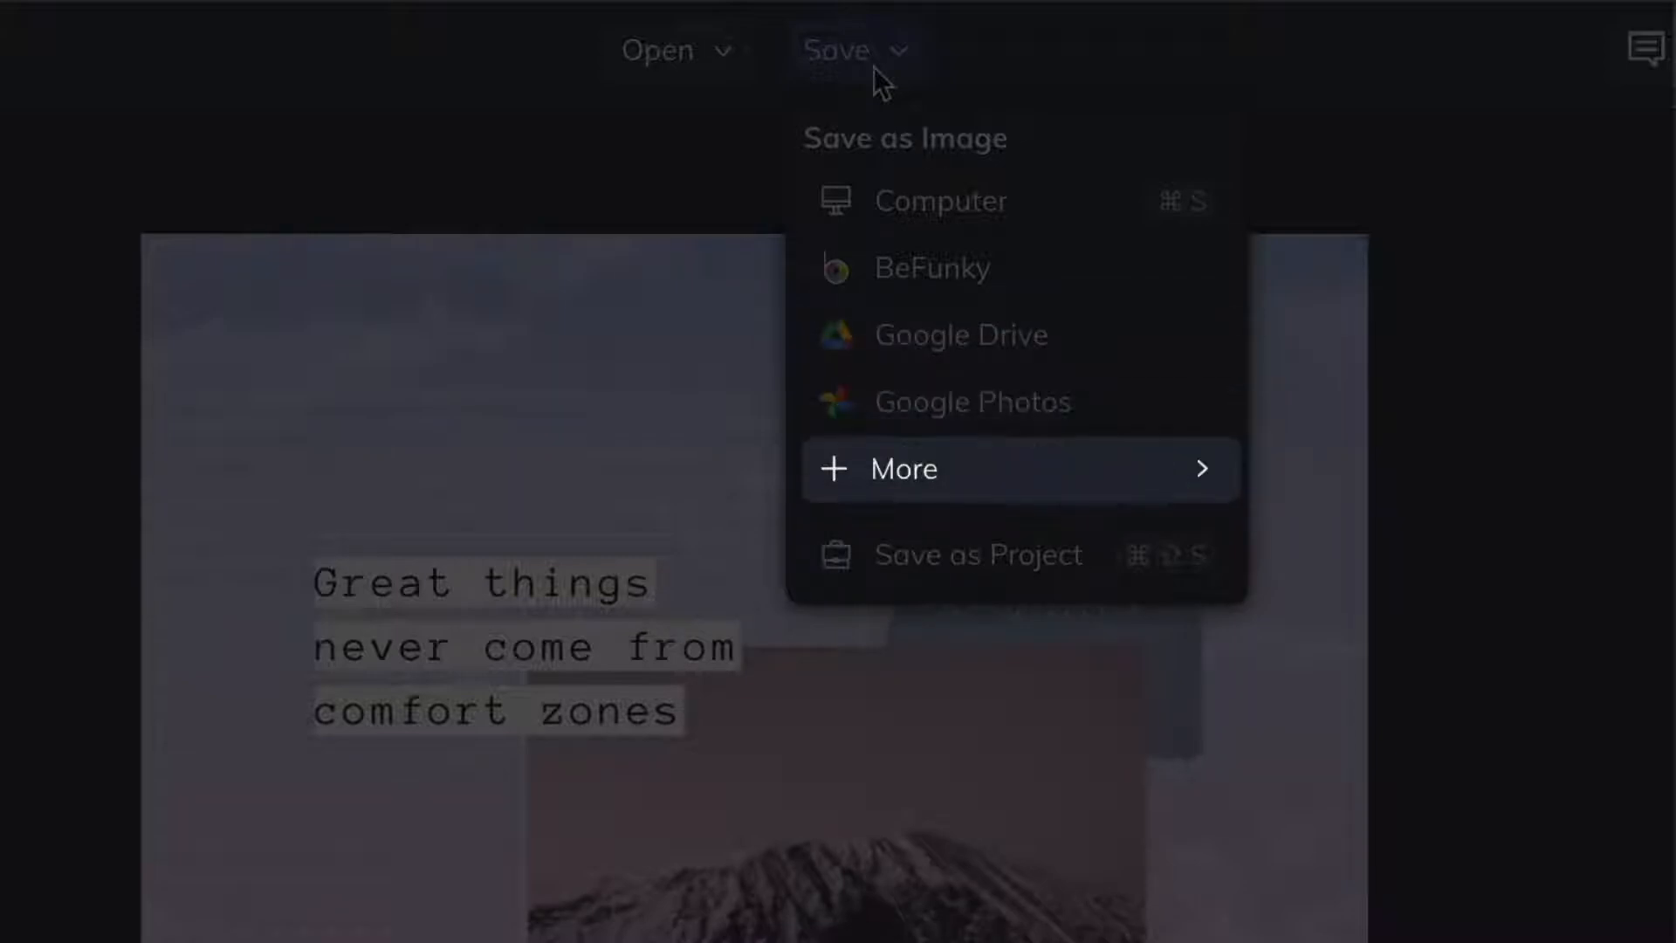
pyautogui.click(933, 206)
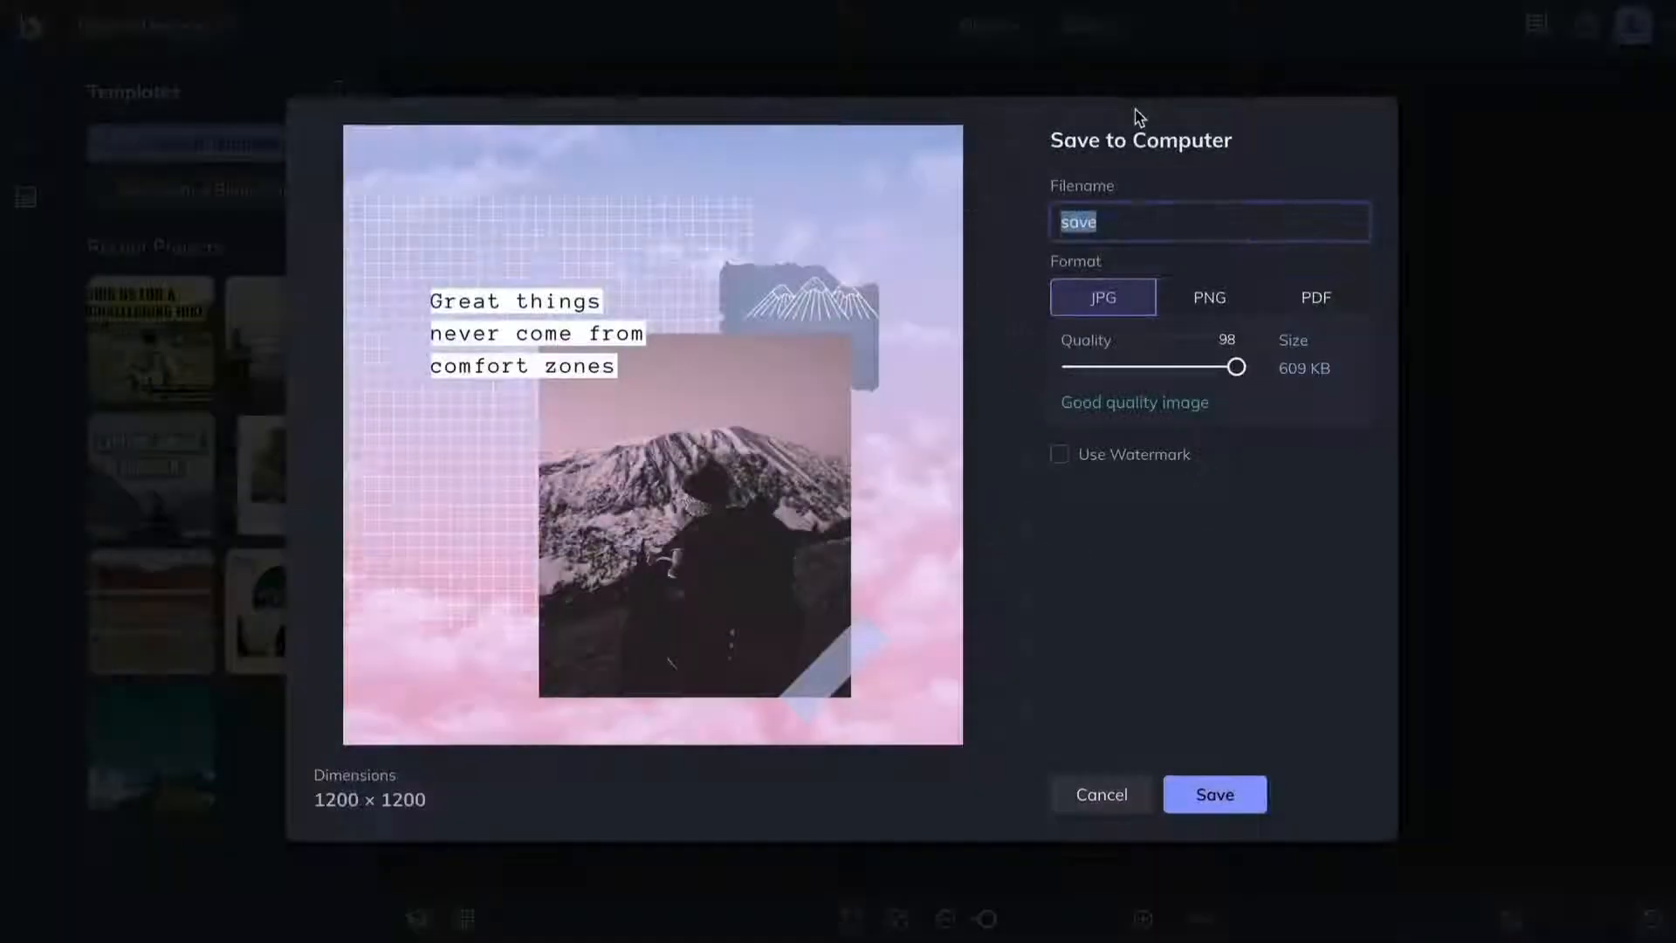
pyautogui.write('Hiking-')
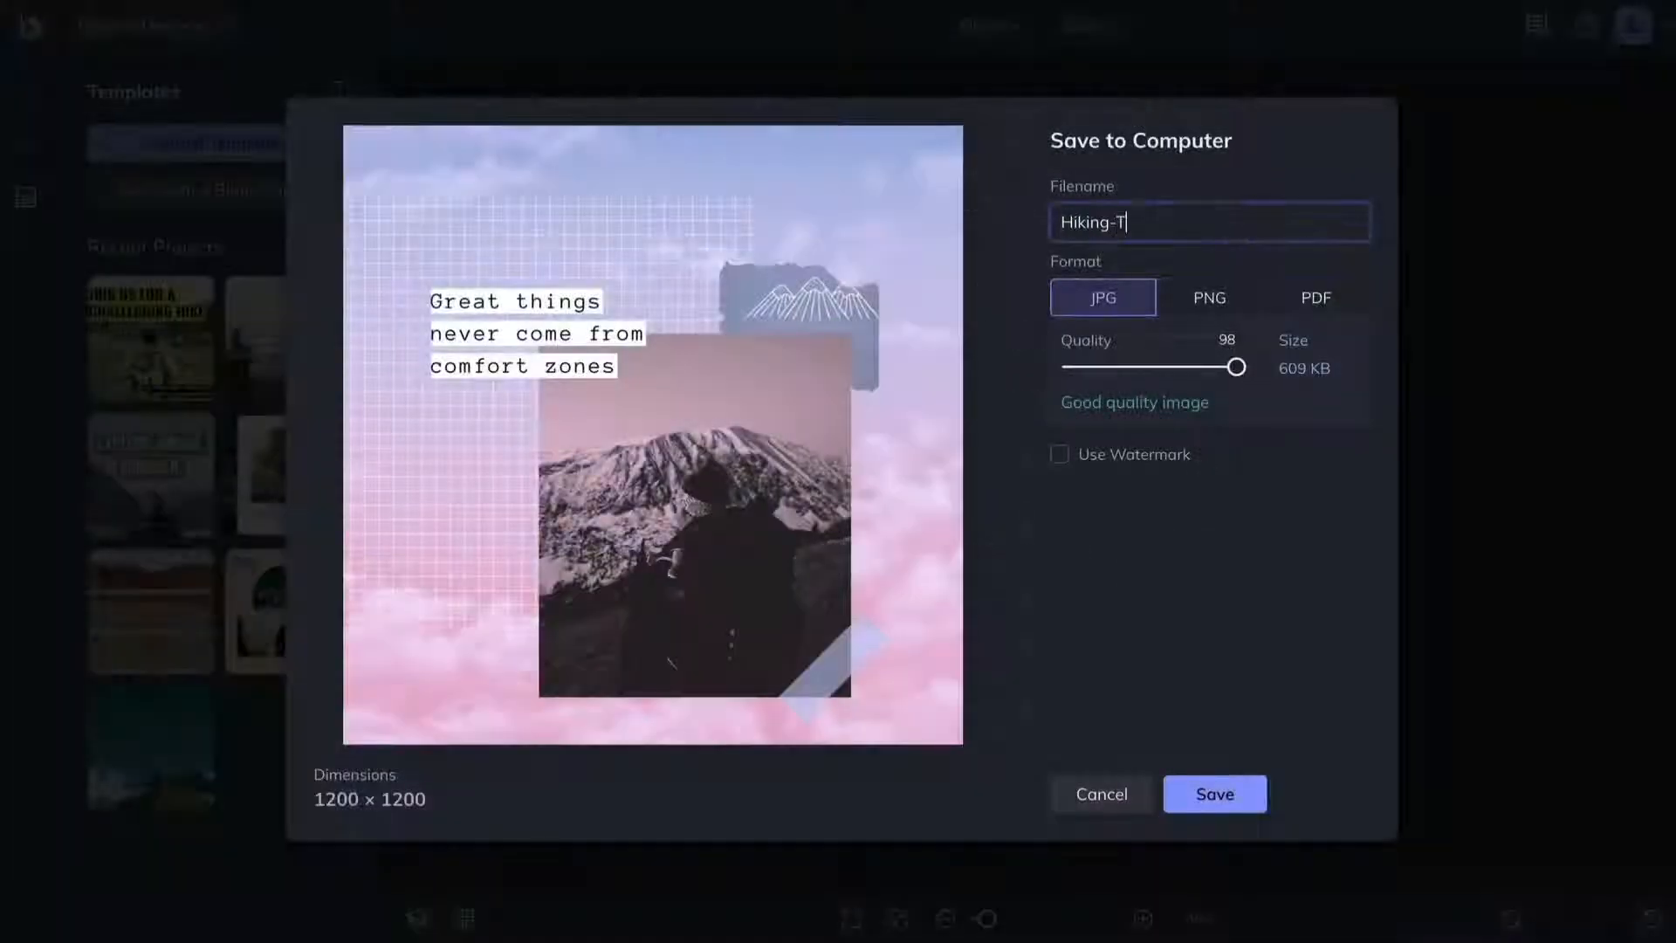
pyautogui.write('Trip')
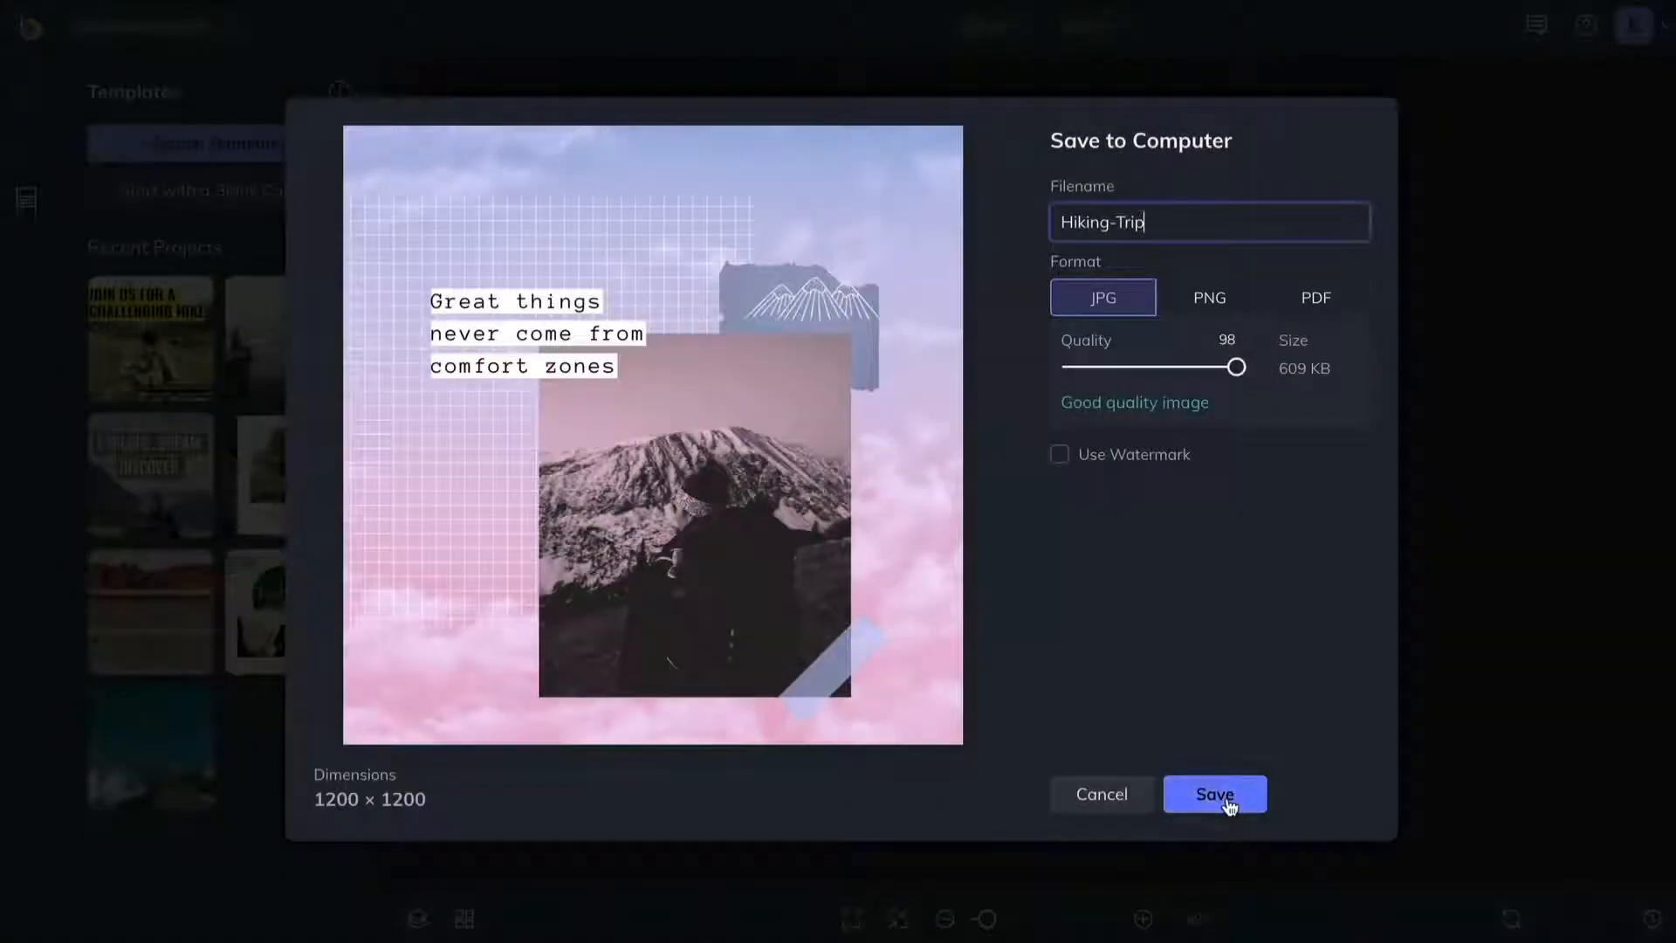
pyautogui.click(1227, 801)
# Share the design to Facebook with the caption "Best Day Ever!!!".
pyautogui.click(1121, 39)
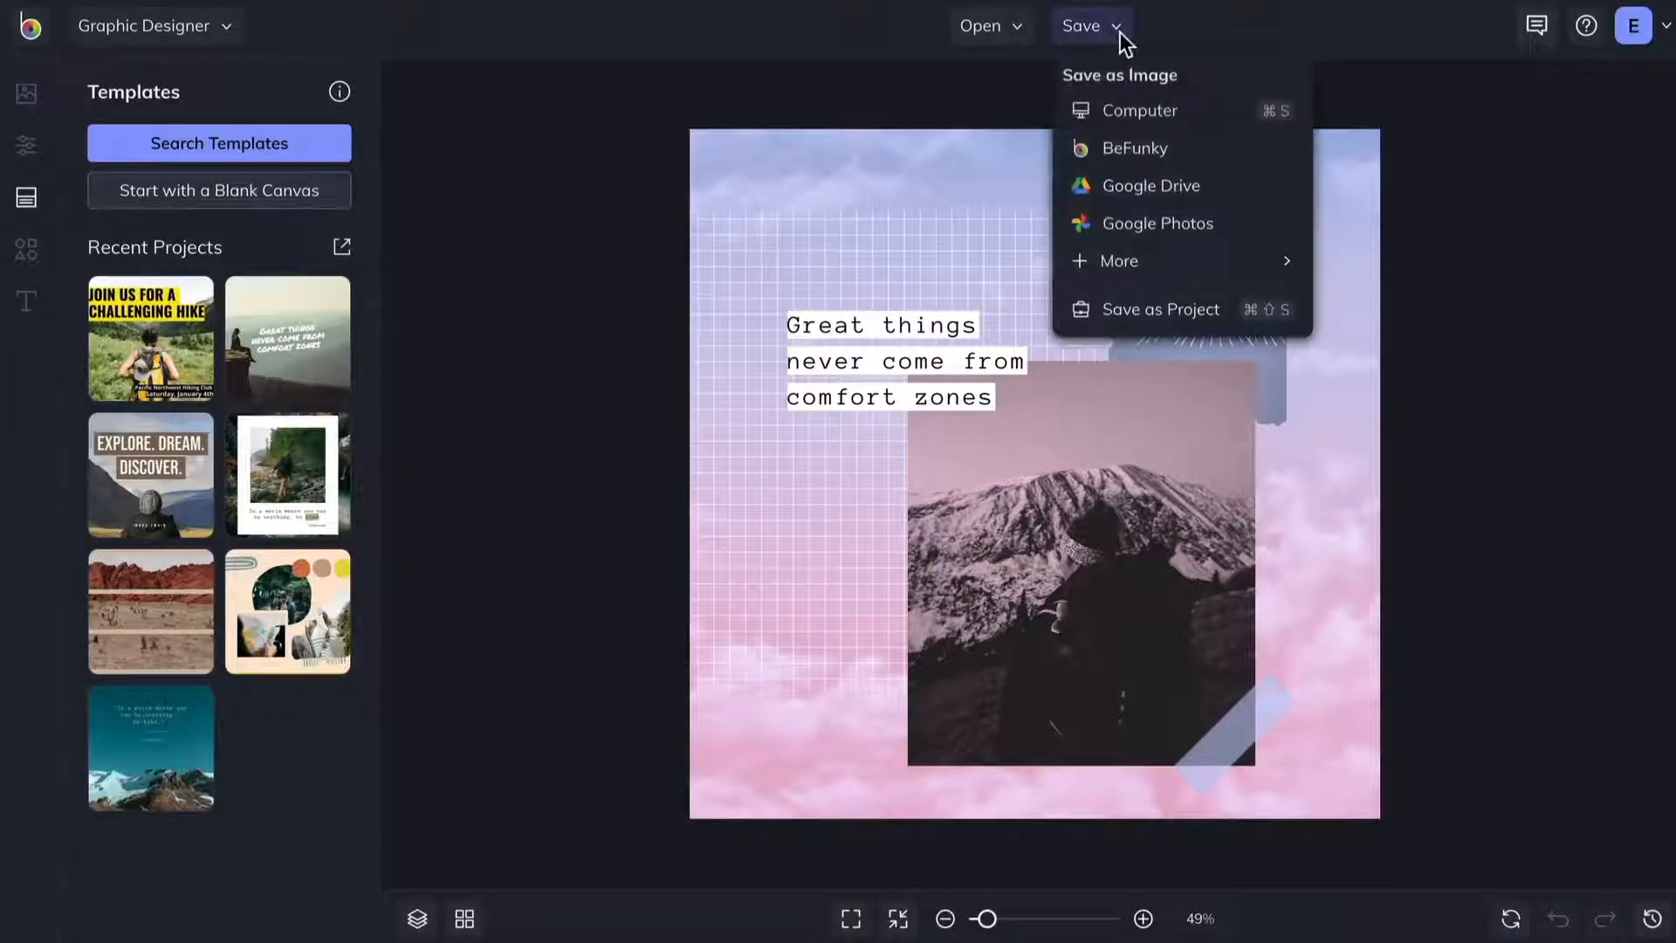
pyautogui.moveTo(1134, 271)
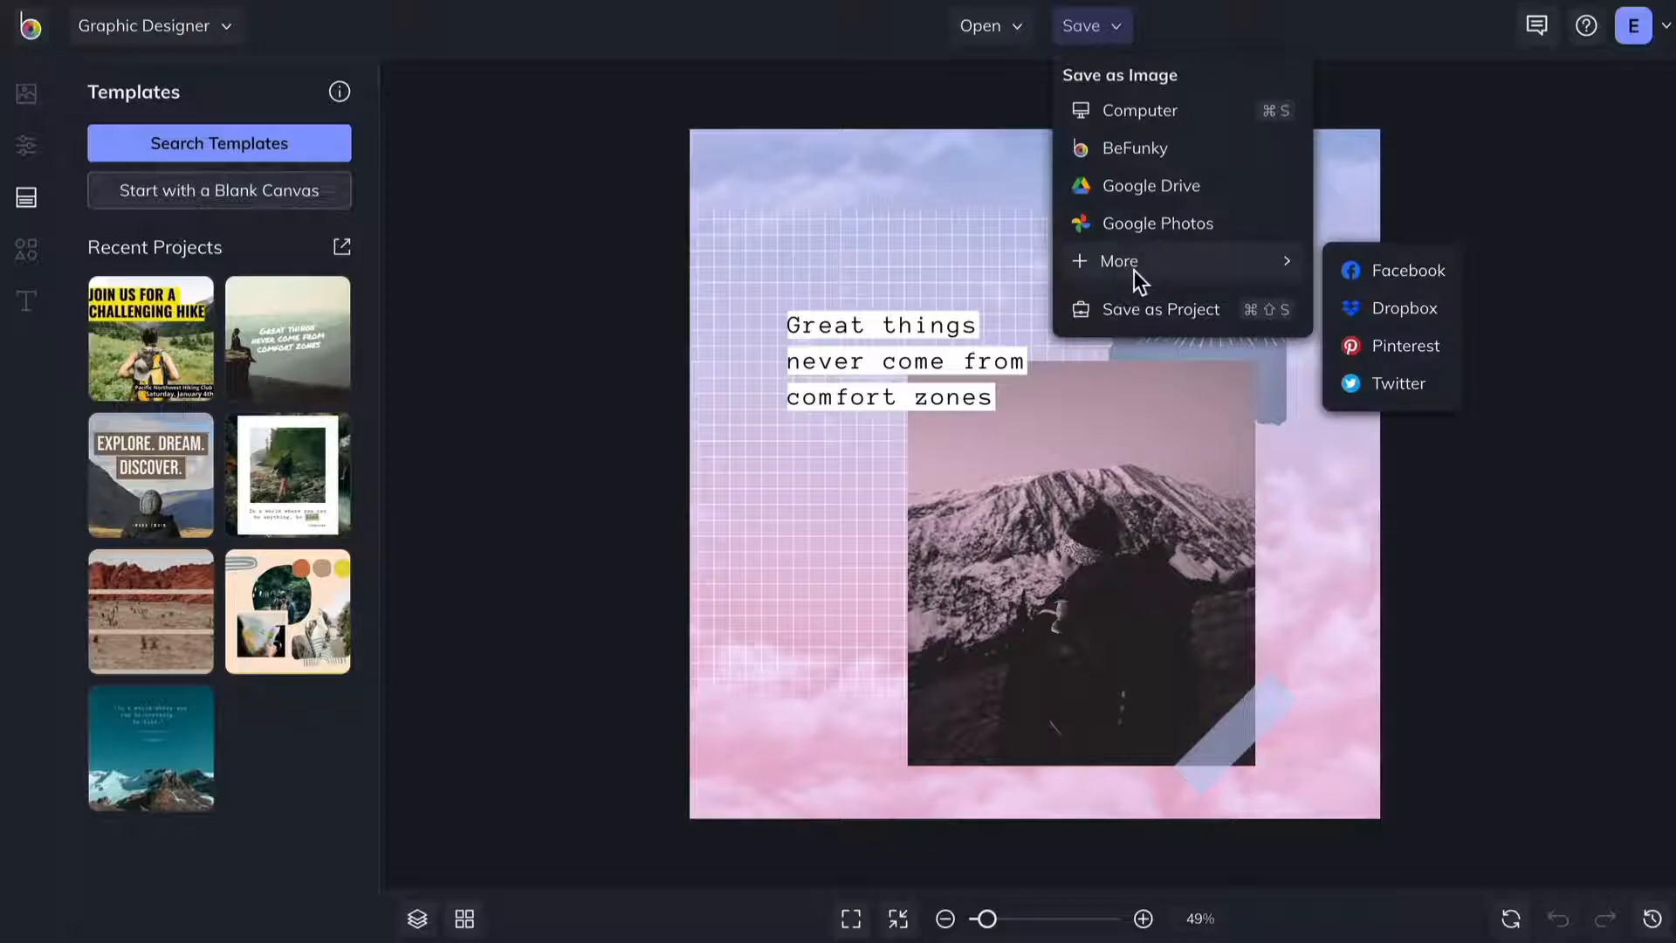
pyautogui.click(1380, 273)
pyautogui.write('Best Day Ever!!!')
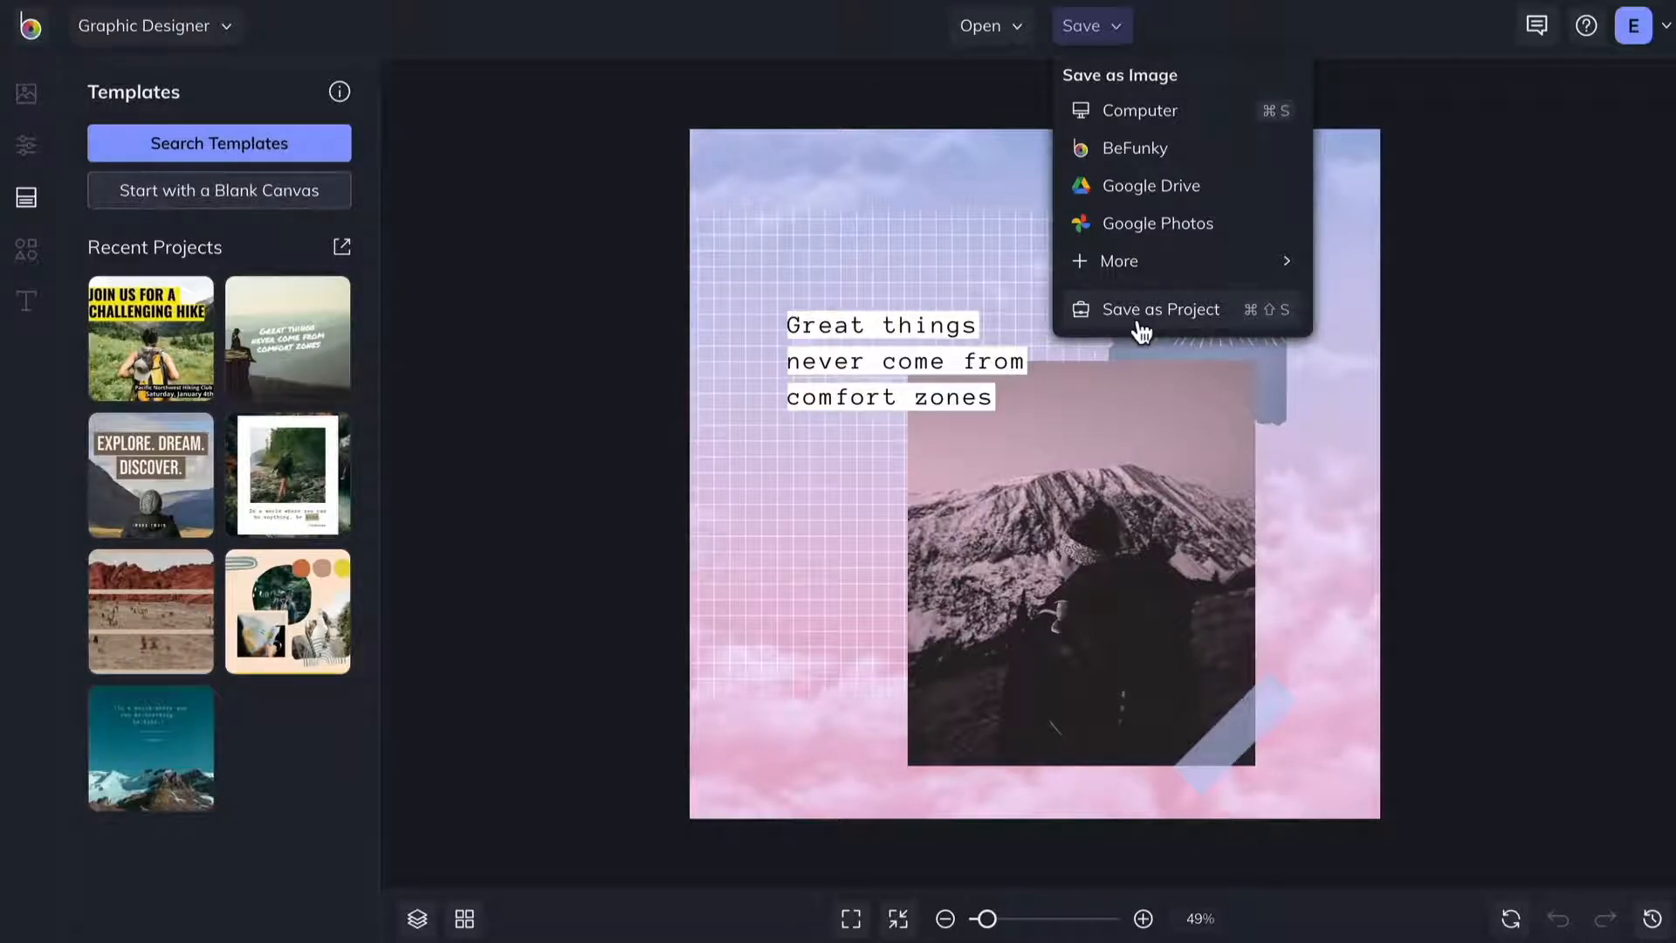
# Save the design as an editable project named "Mountain-Project" to the Outdoor Projects folder in BeFunky.
pyautogui.click(1140, 323)
pyautogui.write('Mountain-Project')
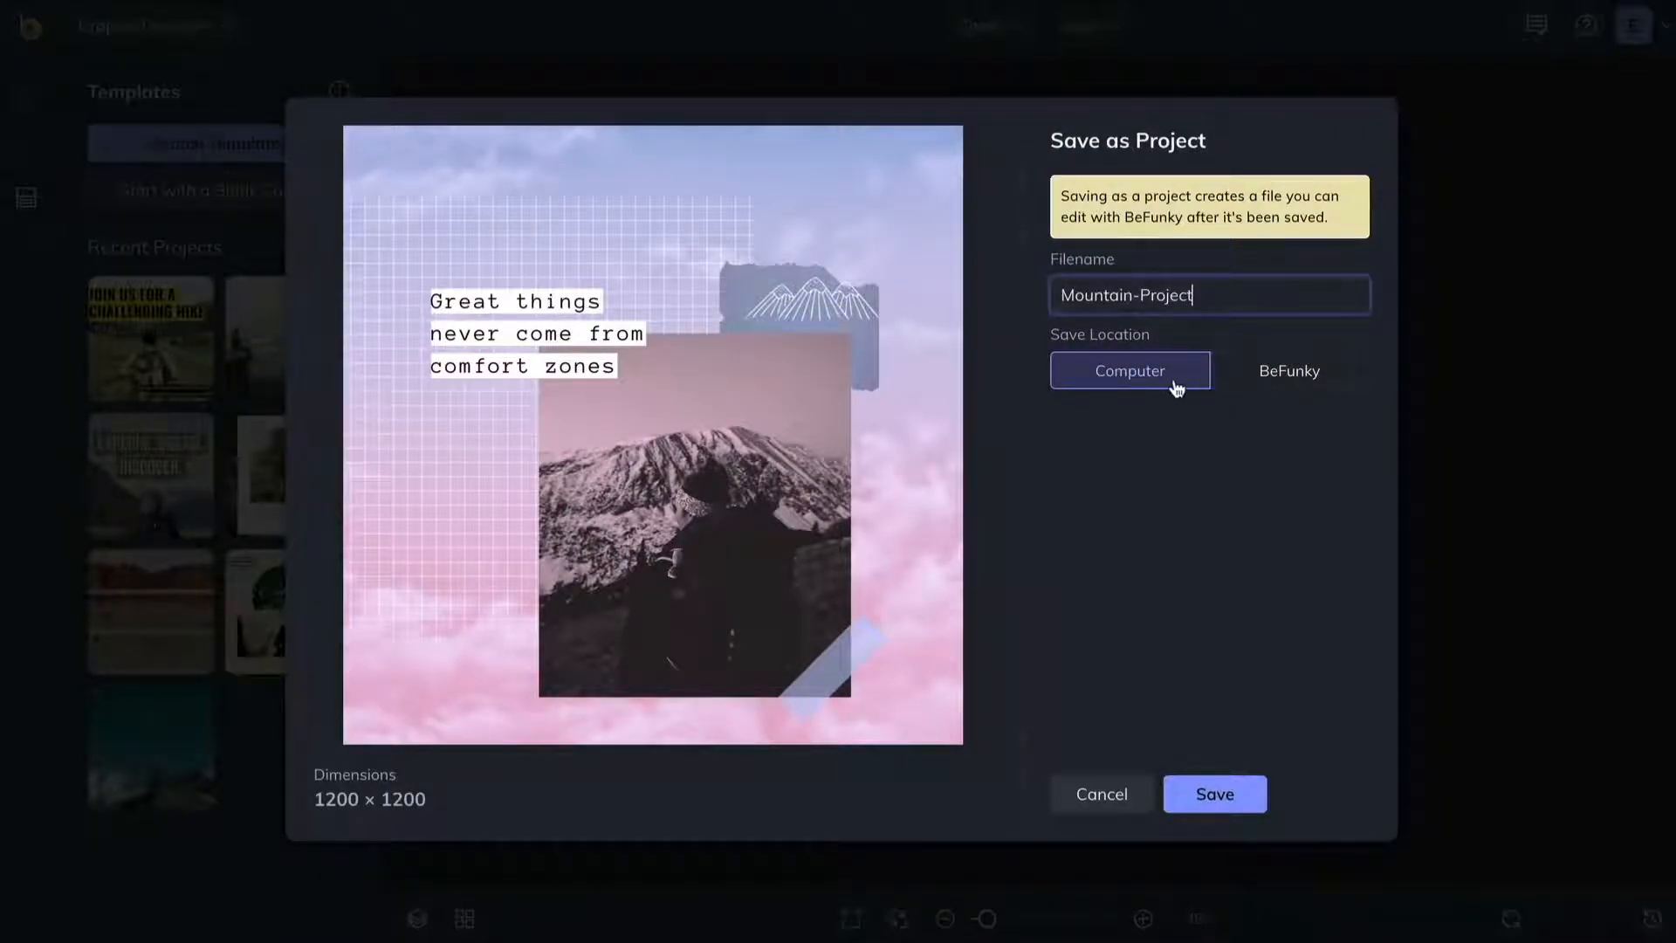
pyautogui.click(1256, 386)
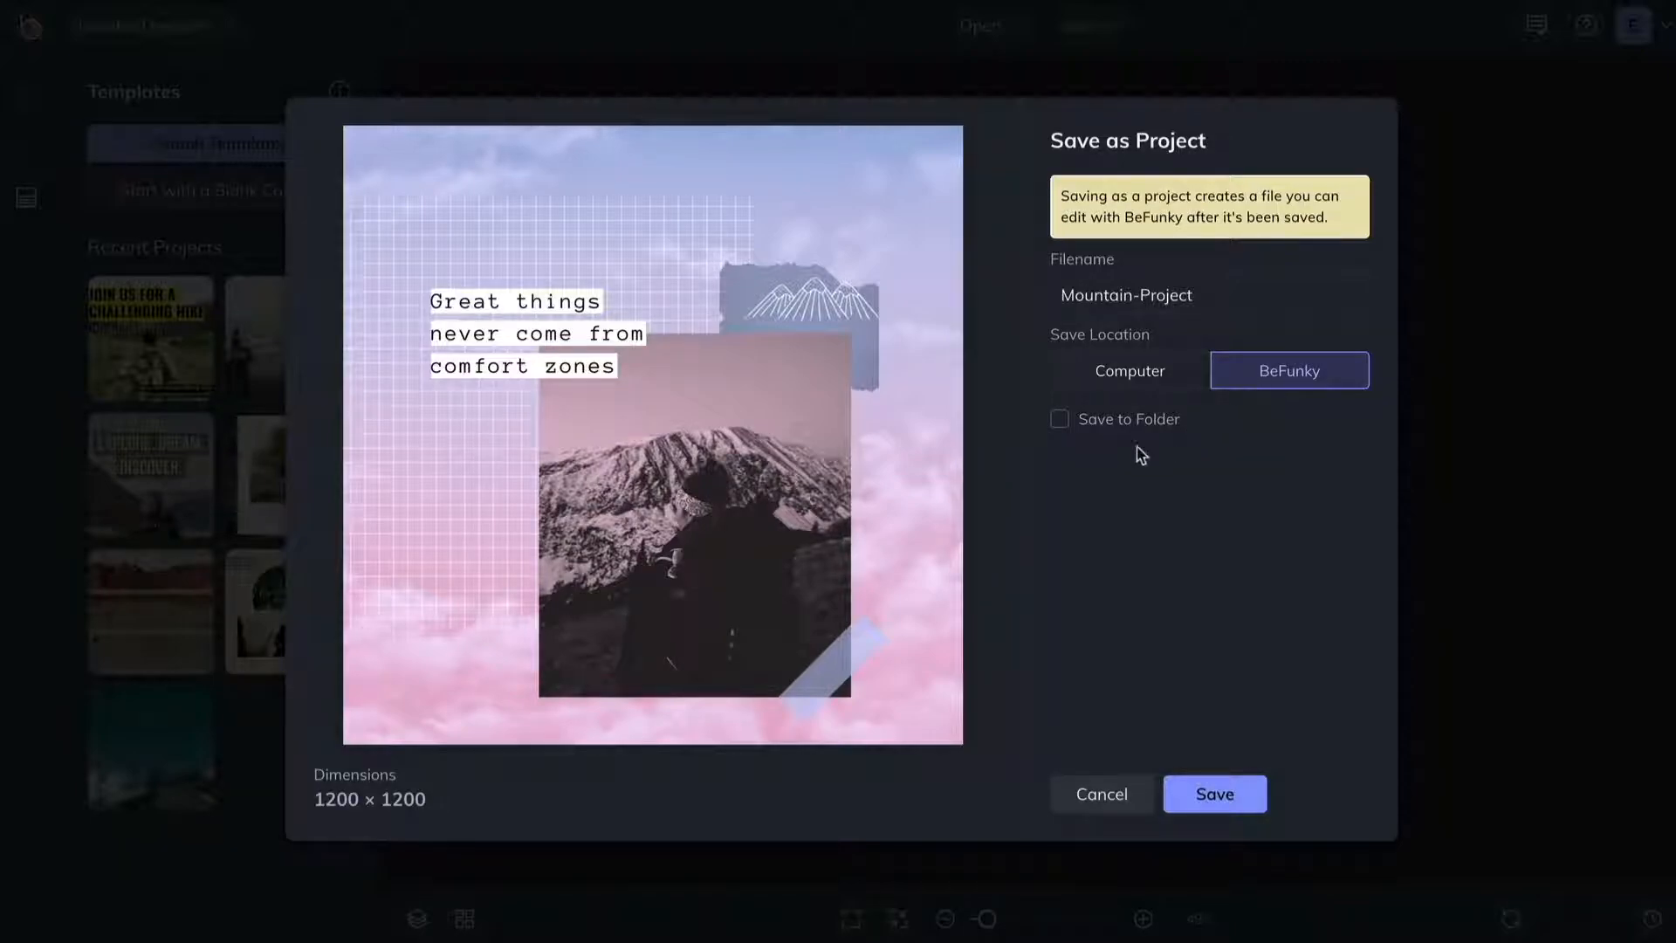
pyautogui.click(1061, 423)
pyautogui.click(1257, 475)
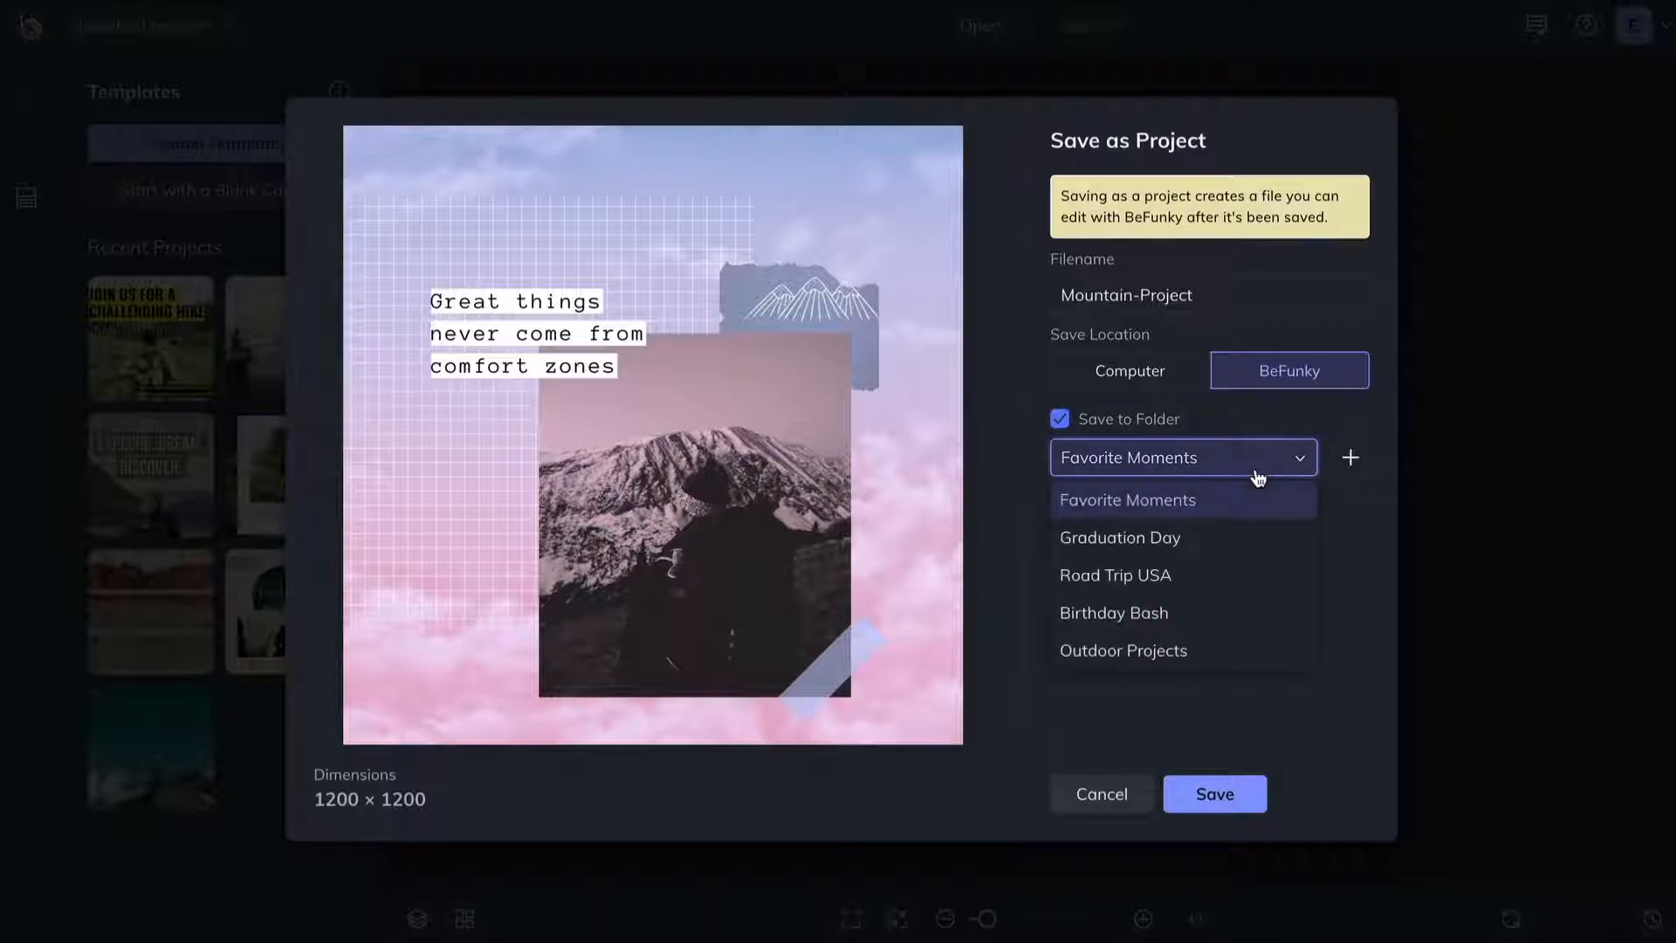
pyautogui.click(1192, 662)
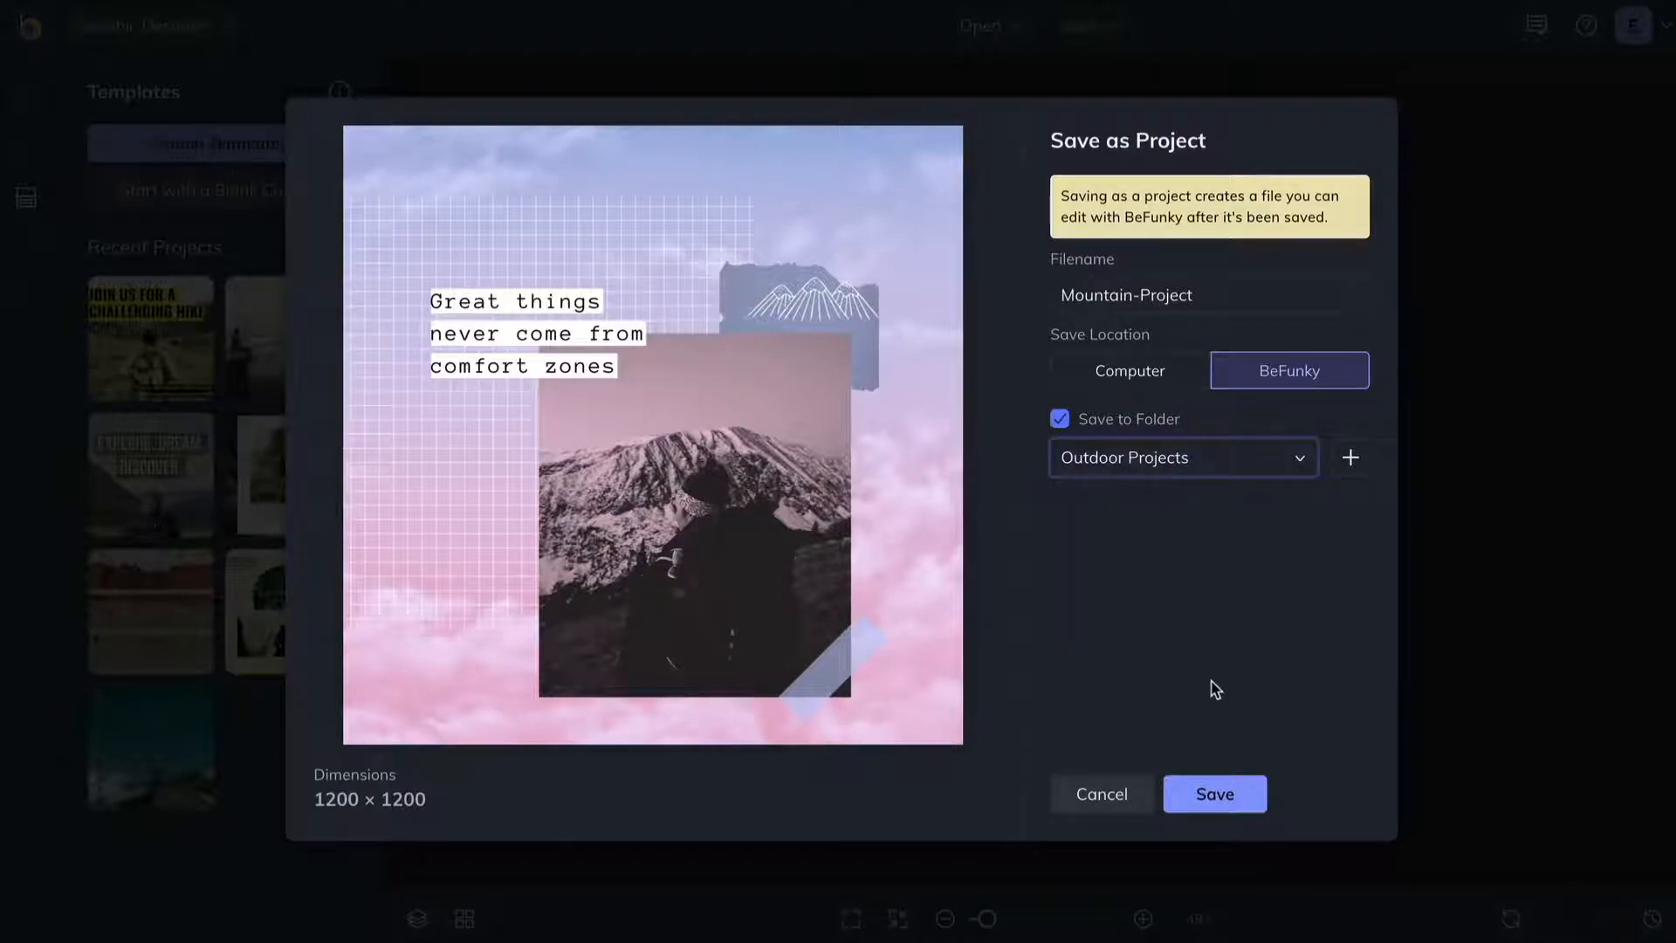
pyautogui.click(1239, 795)
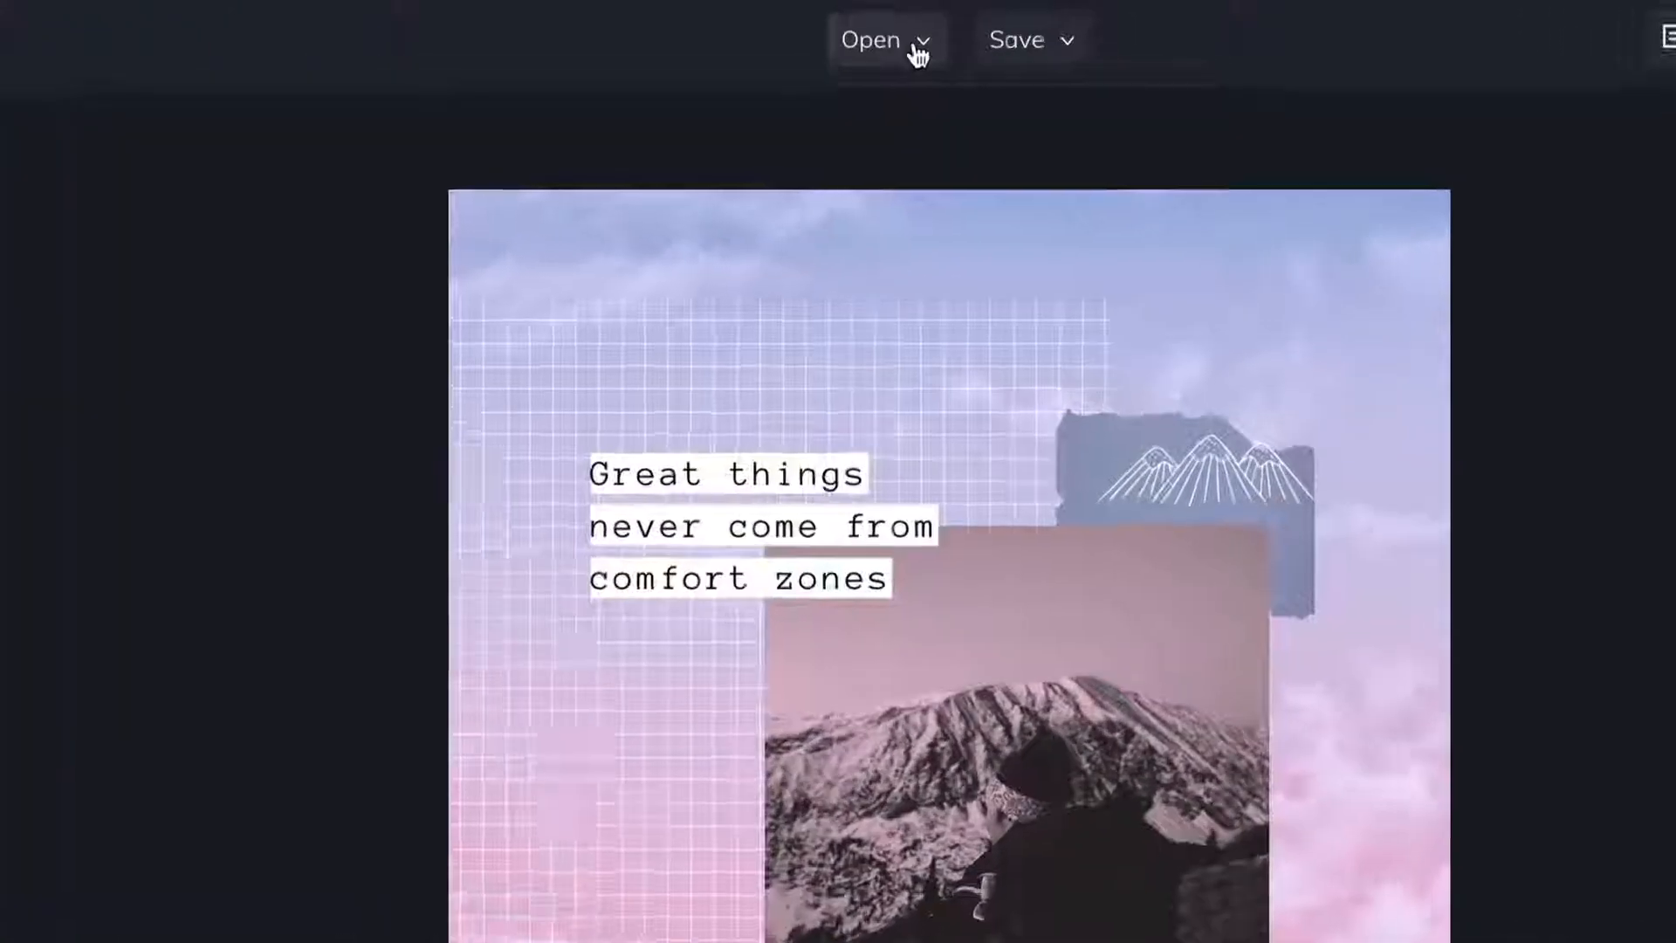
# Reopen the saved mountain project from BeFunky storage.
pyautogui.click(1013, 35)
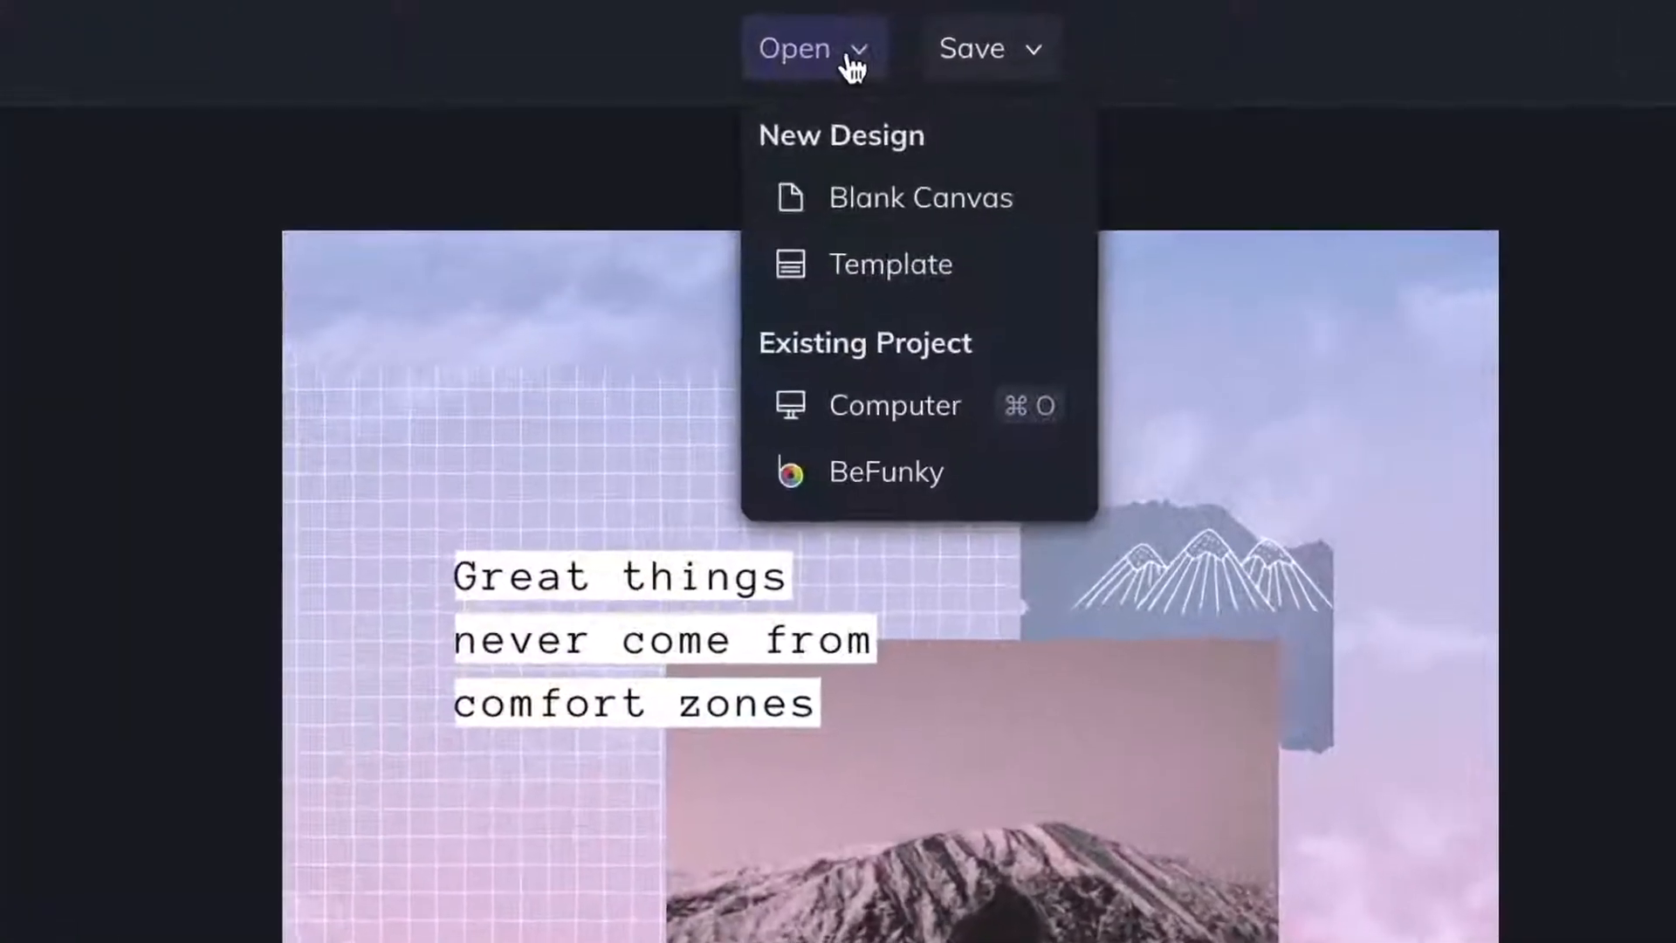
pyautogui.click(898, 490)
pyautogui.click(535, 280)
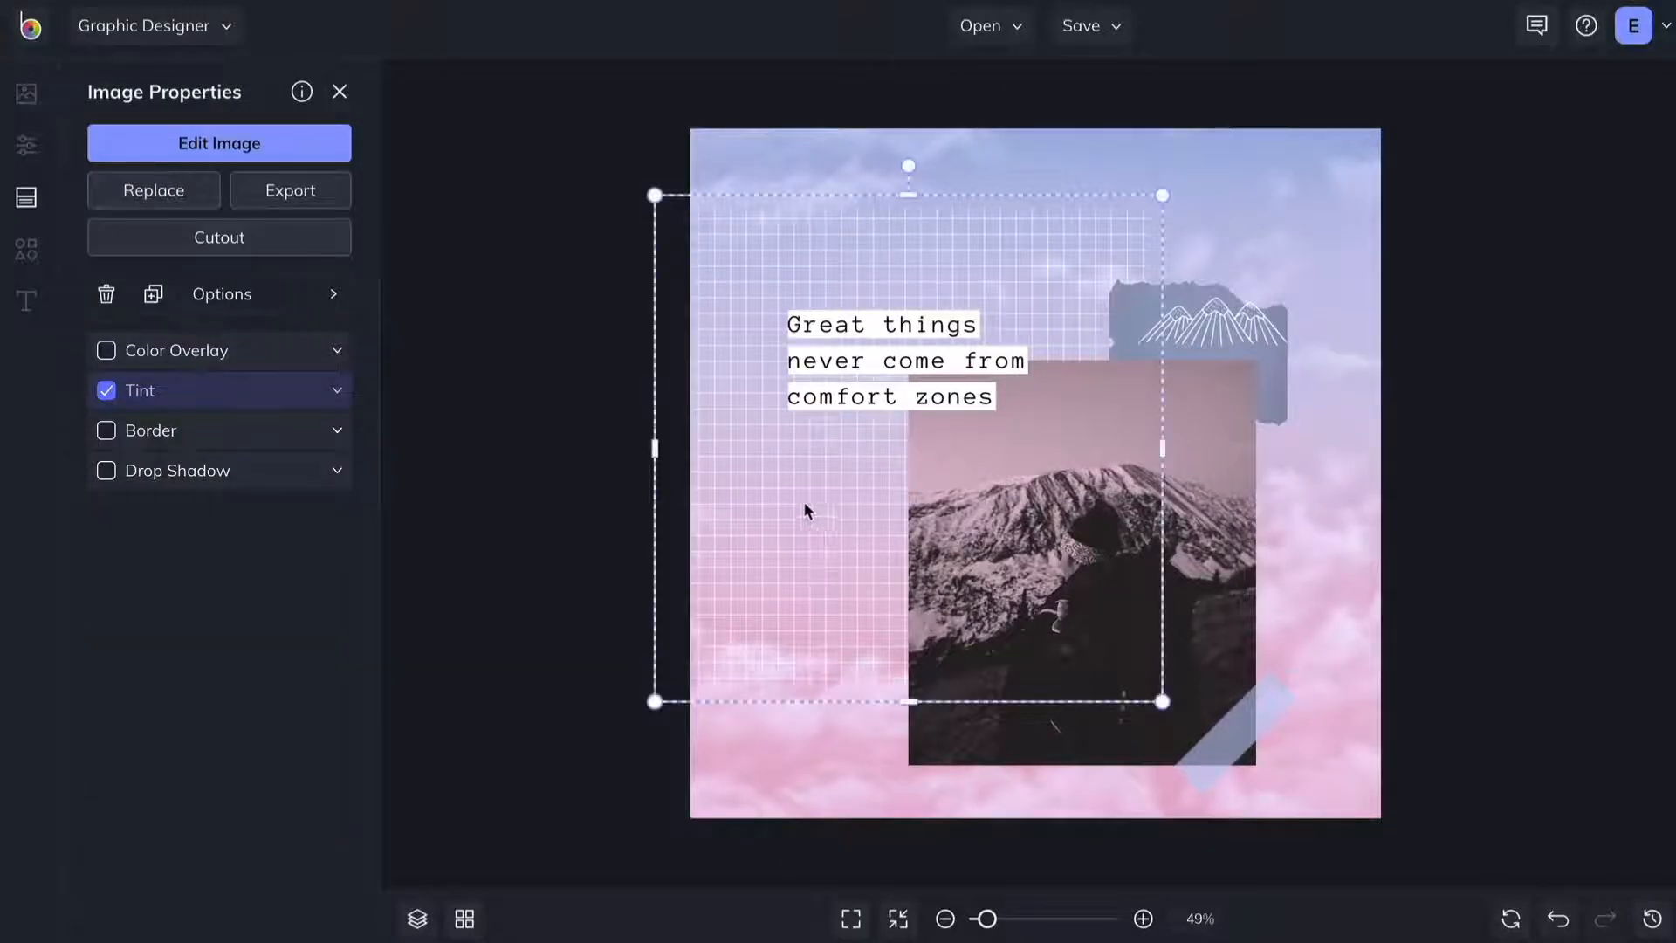
# Select the quote text over the grid graphic and move it slightly up and to the right.
pyautogui.click(878, 533)
pyautogui.click(832, 322)
pyautogui.moveTo(789, 314); pyautogui.dragTo(816, 287)
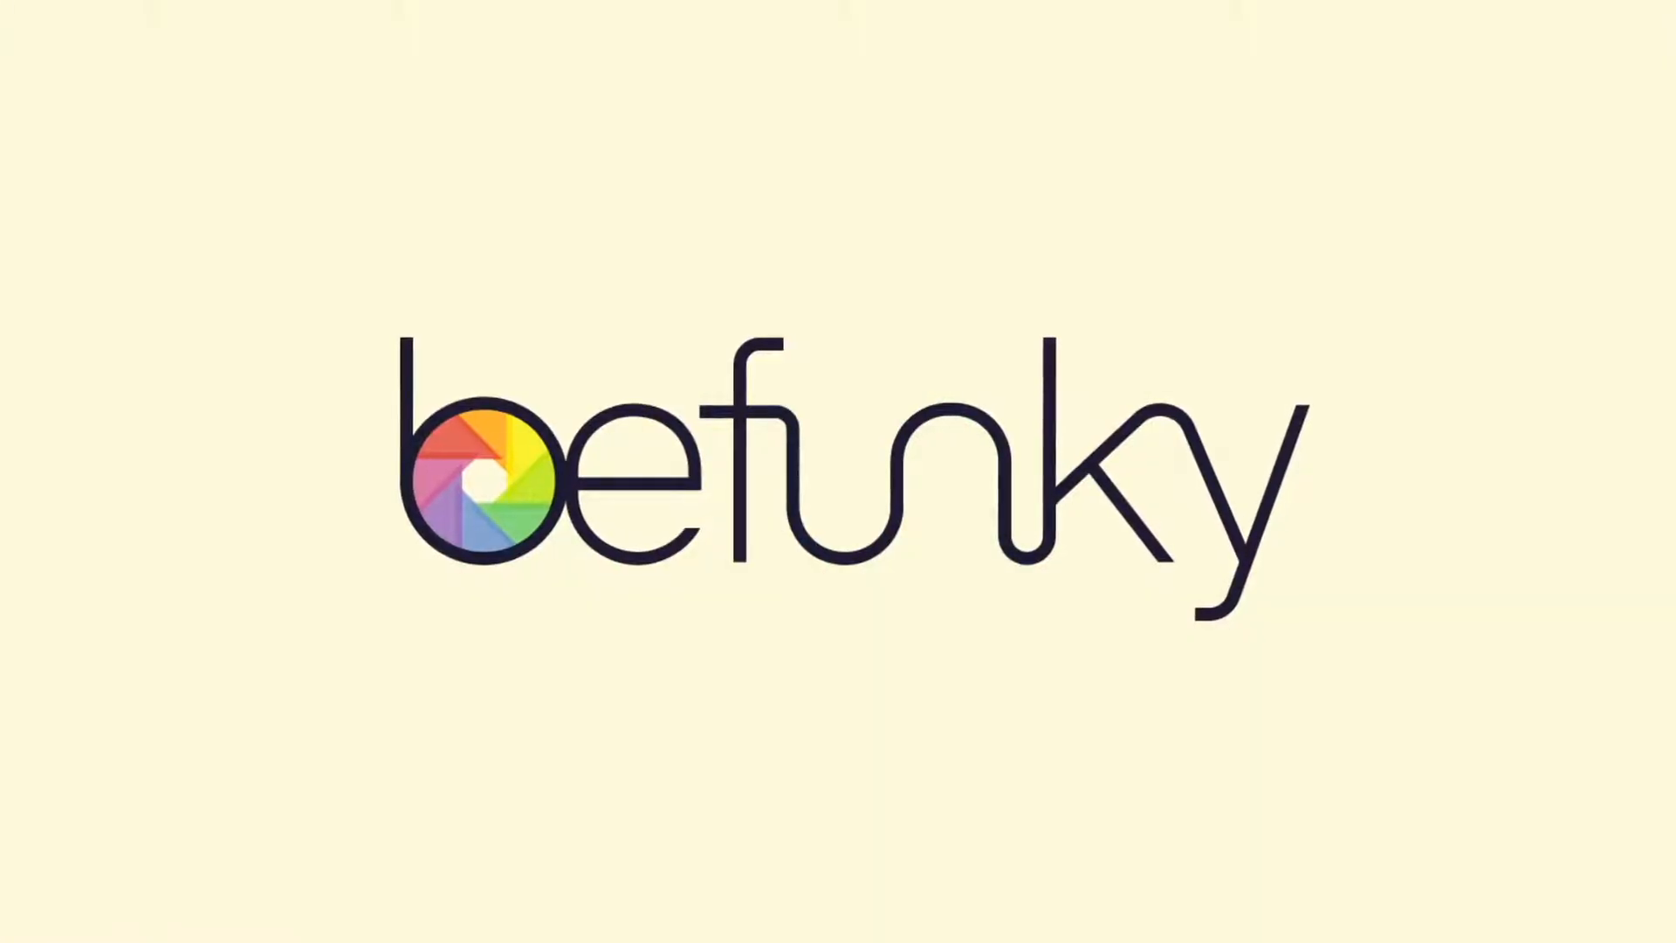